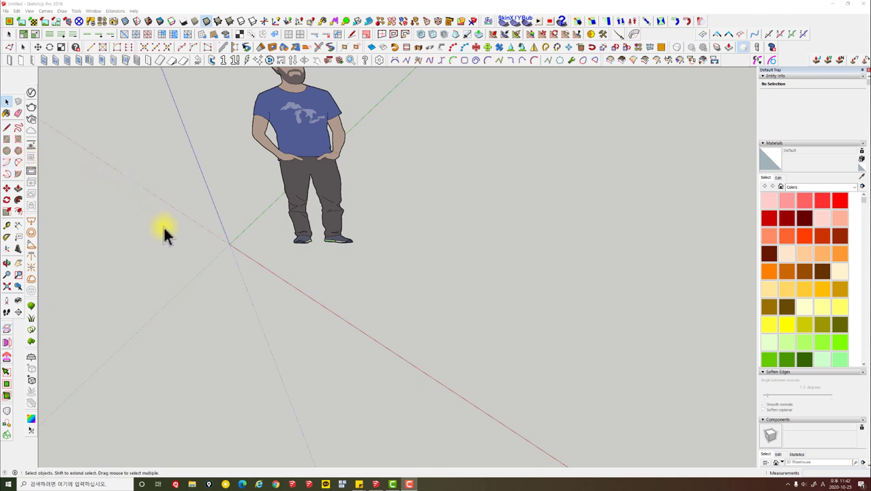
# Step: Zoom and orbit around the scale figure to frame the drawing area
pyautogui.scroll(3, 266, 267)
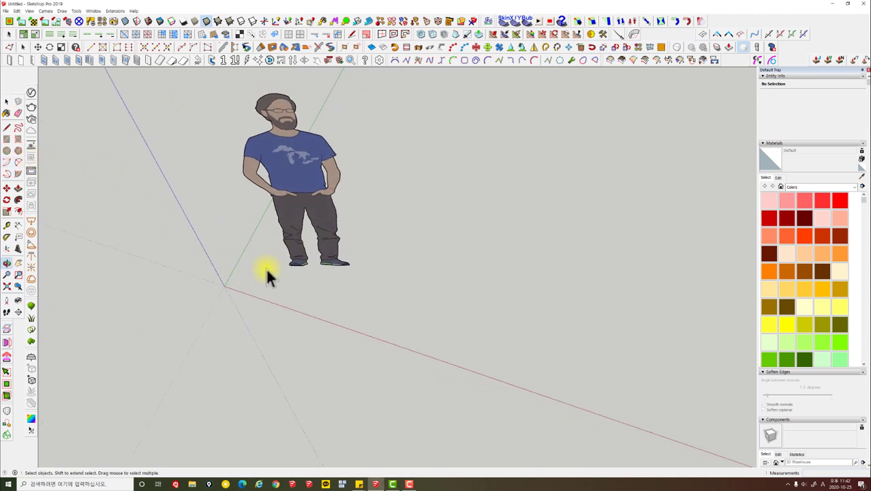
pyautogui.scroll(3, 295, 254)
pyautogui.click(298, 250)
pyautogui.scroll(-3, 300, 263)
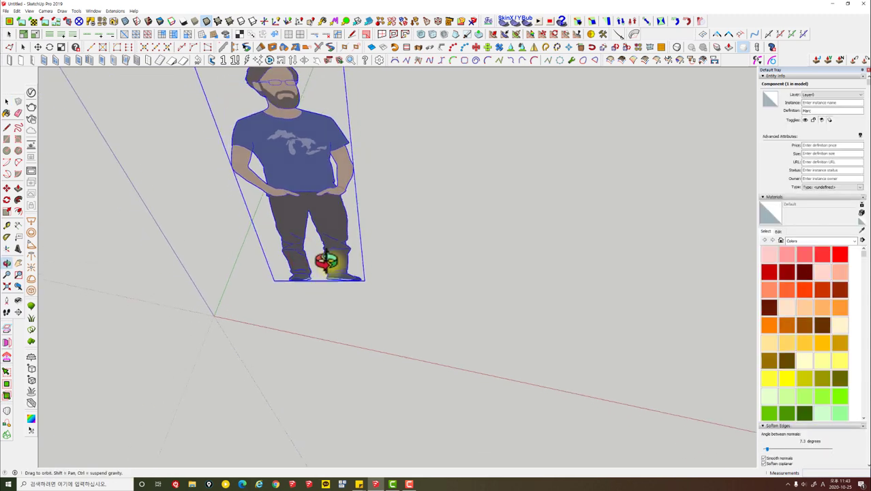
pyautogui.moveTo(300, 263)
pyautogui.mouseDown(button='middle')
pyautogui.moveTo(343, 267)
pyautogui.moveTo(341, 283)
pyautogui.moveTo(244, 248)
pyautogui.mouseUp(button='middle')
pyautogui.click(303, 285)
pyautogui.scroll(2, 270, 255)
pyautogui.scroll(2, 287, 259)
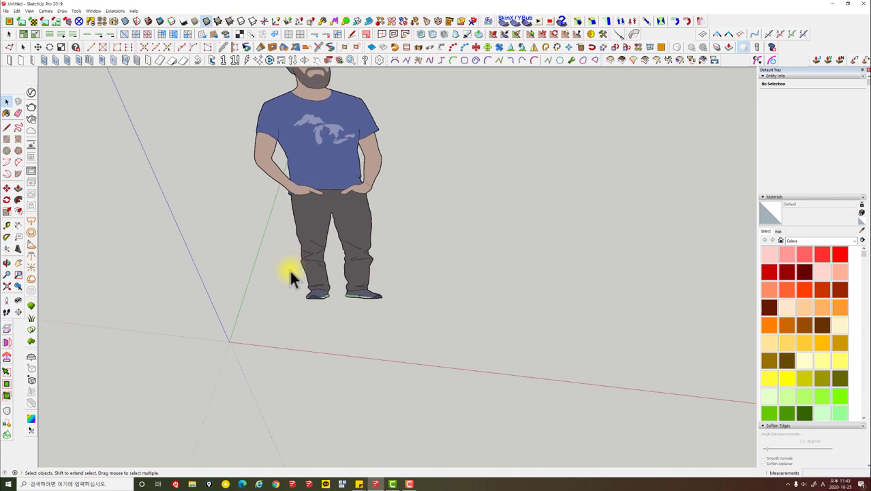
pyautogui.scroll(2, 273, 274)
# Step: Draw a flat rectangle on the ground starting at the origin
pyautogui.click(6, 141)
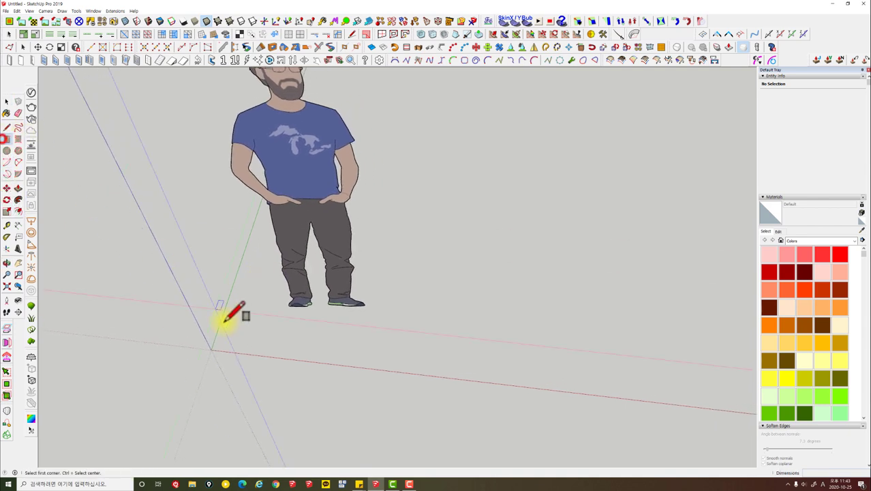
pyautogui.moveTo(220, 326); pyautogui.dragTo(215, 351, button='middle')
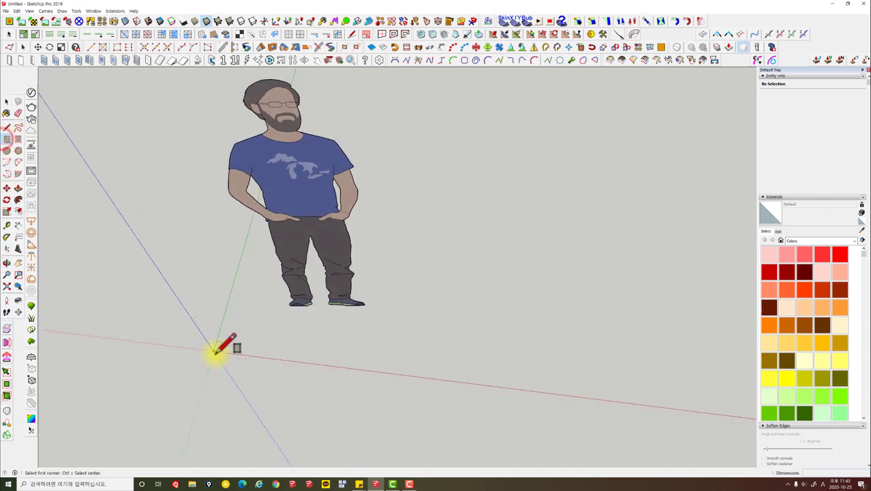
pyautogui.click(398, 342)
pyautogui.scroll(2, 344, 358)
# Step: Scale the rectangle face to a shorter length
pyautogui.press('space')
pyautogui.click(373, 334)
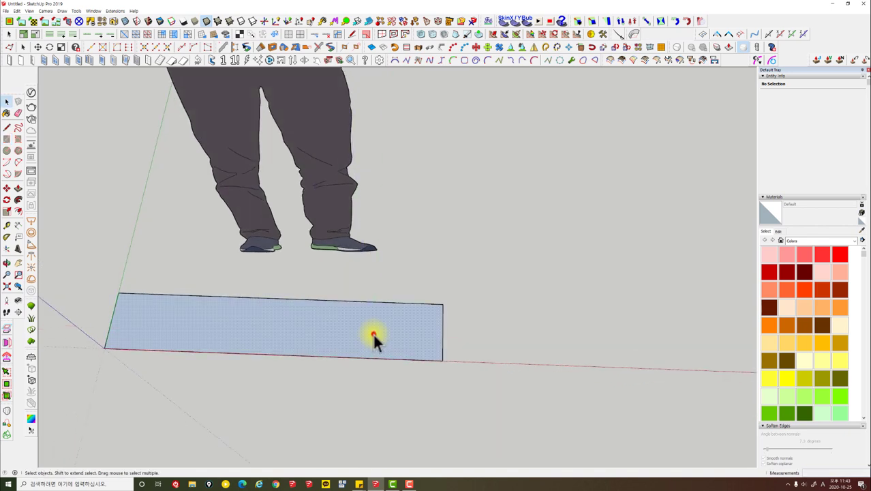
pyautogui.scroll(-3, 373, 335)
pyautogui.press('s')
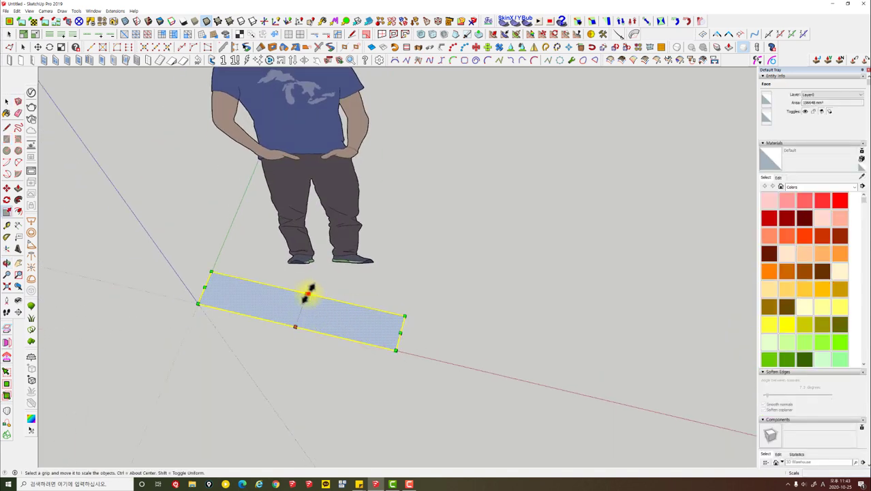
pyautogui.click(307, 294)
pyautogui.click(399, 334)
pyautogui.click(376, 329)
pyautogui.press('space')
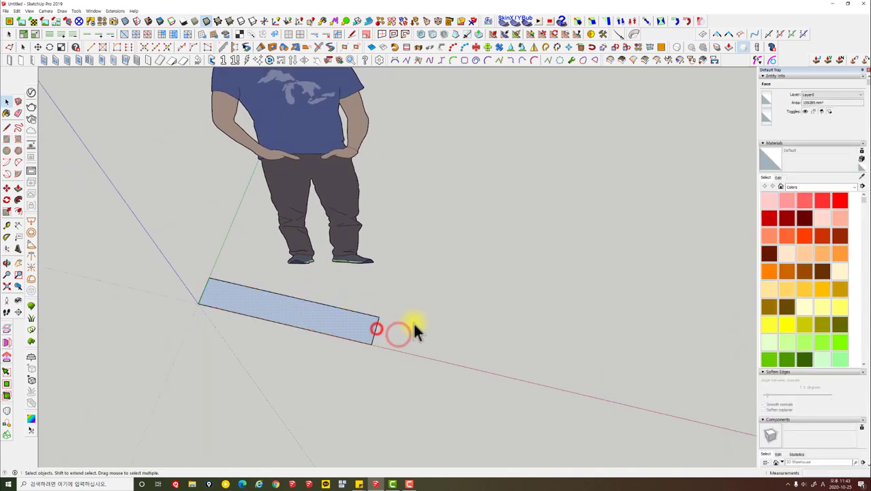
pyautogui.click(412, 322)
# Step: Select the rectangle with its edges and switch to Front, then Top view
pyautogui.moveTo(291, 323)
pyautogui.mouseDown(button='middle')
pyautogui.moveTo(314, 214)
pyautogui.moveTo(282, 309)
pyautogui.moveTo(424, 345)
pyautogui.mouseUp(button='middle')
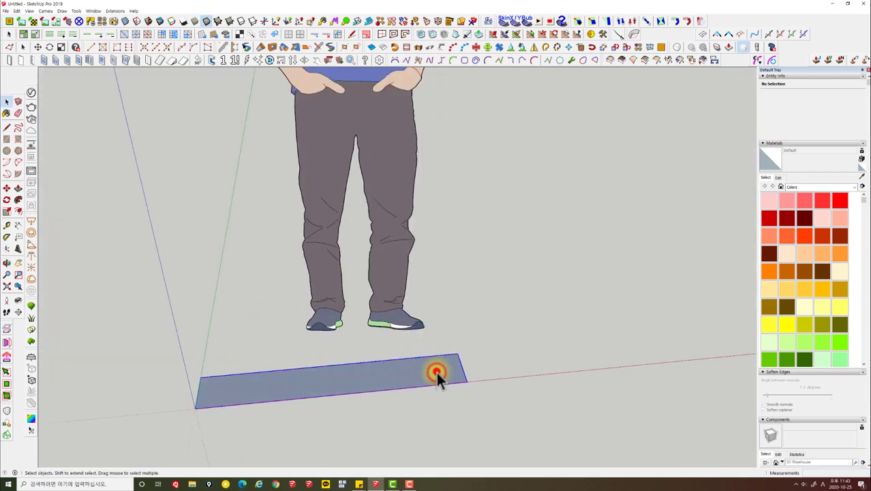
pyautogui.doubleClick(436, 371)
pyautogui.moveTo(404, 369)
pyautogui.mouseDown(button='middle')
pyautogui.moveTo(367, 378)
pyautogui.moveTo(400, 331)
pyautogui.mouseUp(button='middle')
pyautogui.scroll(1, 414, 320)
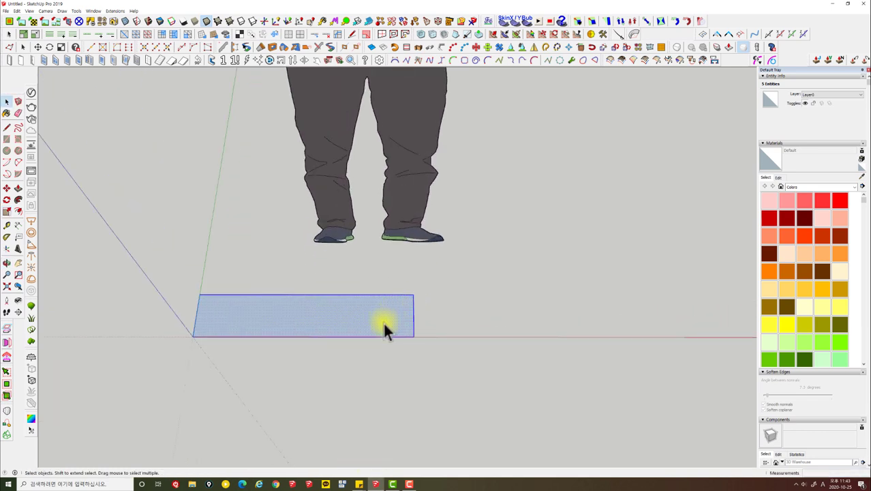
pyautogui.press('F2')
pyautogui.press('F1')
# Step: Draw a second rectangle over the right end from the bottom-right corner
pyautogui.scroll(3, 459, 285)
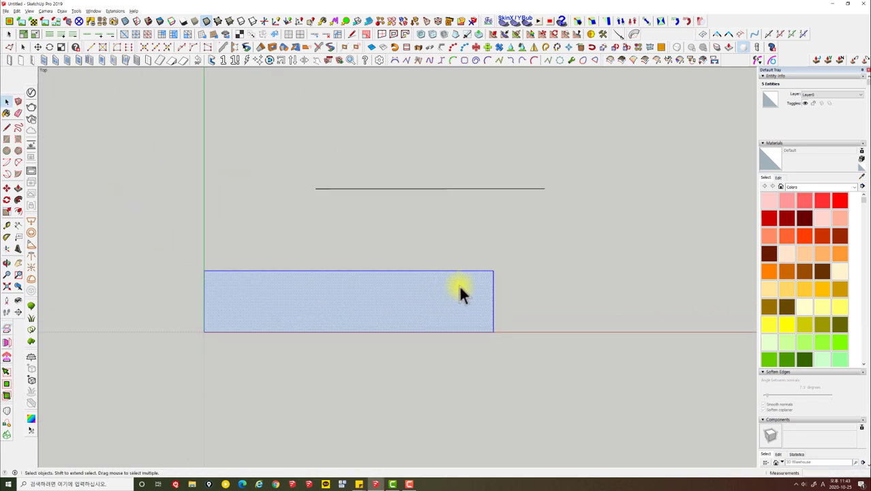
pyautogui.click(11, 145)
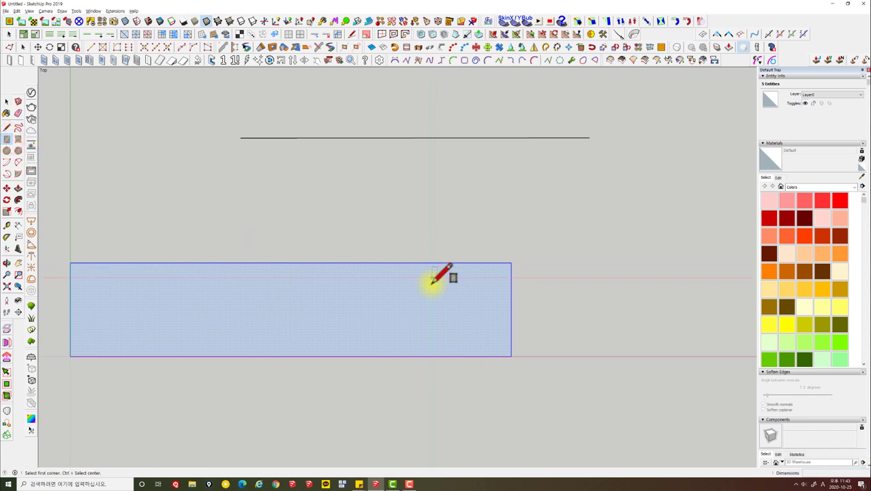
pyautogui.click(511, 355)
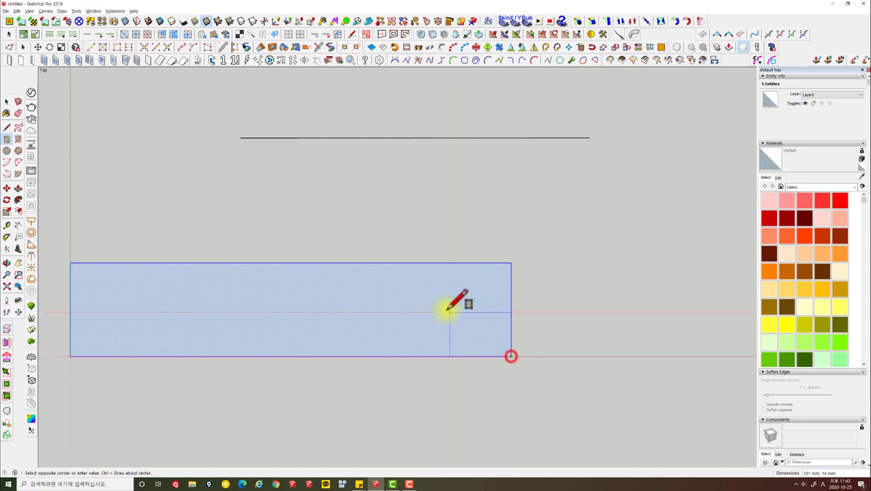
pyautogui.click(417, 275)
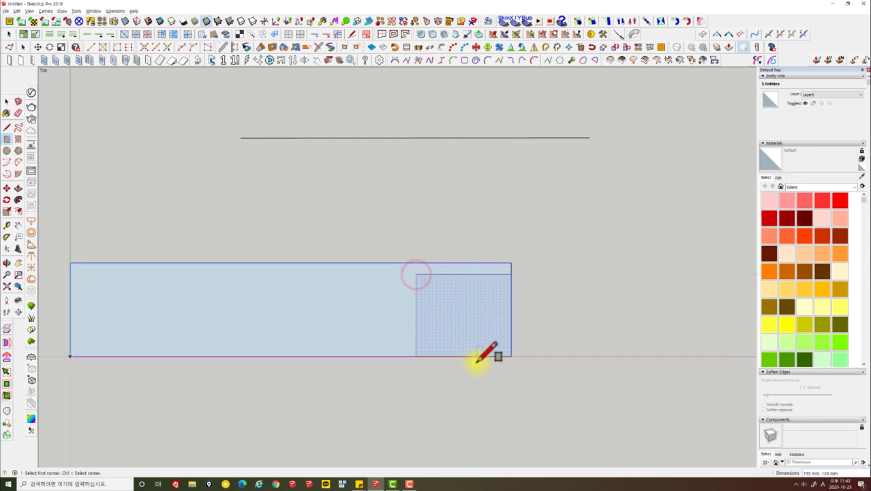
# Step: Erase the extra edges so only the narrow tang strip remains
pyautogui.press('e')
pyautogui.moveTo(517, 349); pyautogui.dragTo(512, 356)
pyautogui.scroll(-2, 506, 356)
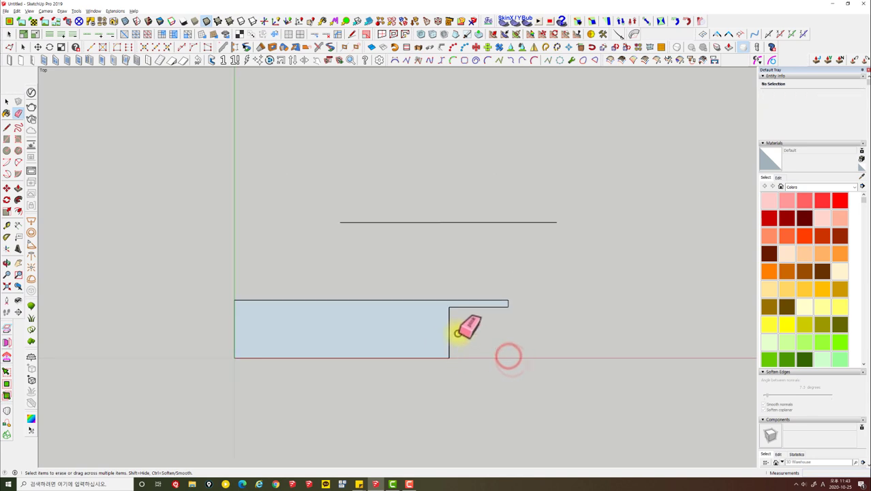
pyautogui.scroll(2, 432, 311)
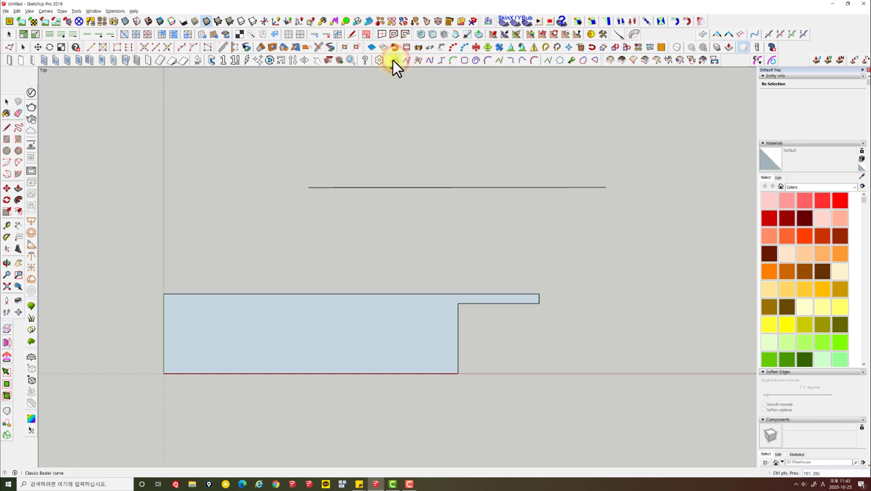
# Step: Float the BZ_Toolbar Bezier tools over the drawing
pyautogui.moveTo(388, 60); pyautogui.dragTo(227, 155)
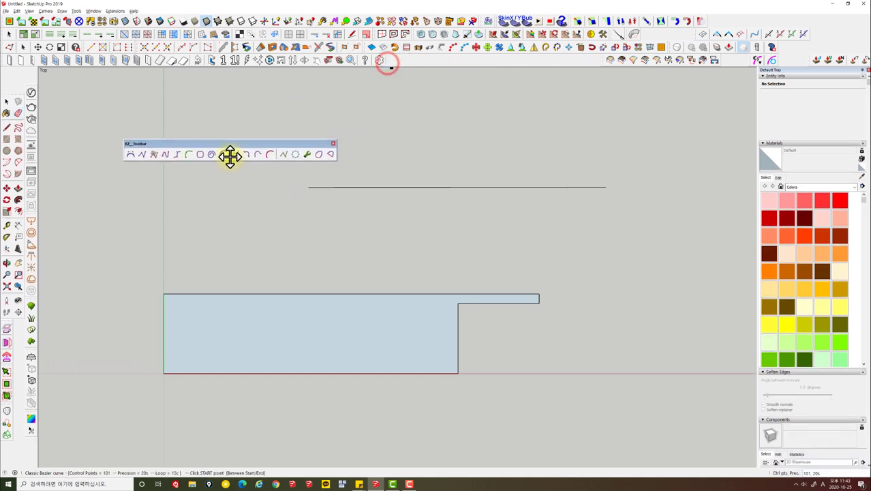
pyautogui.scroll(2, 230, 311)
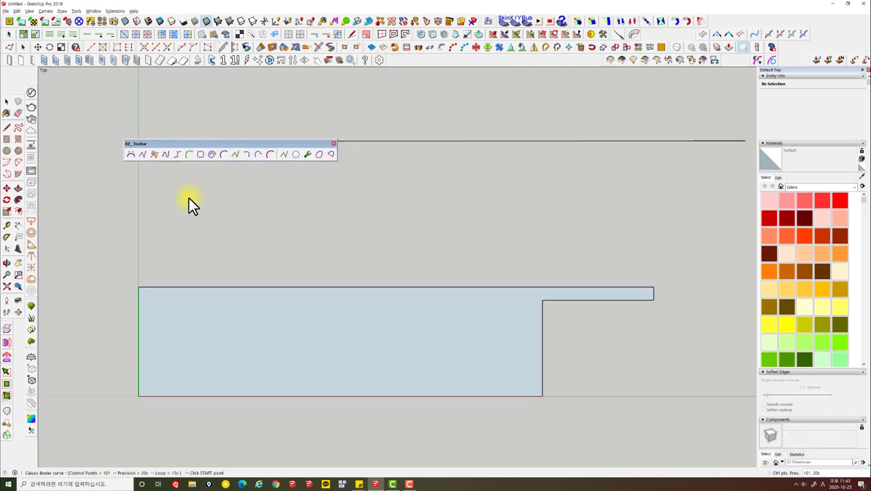
pyautogui.moveTo(138, 143); pyautogui.dragTo(151, 173)
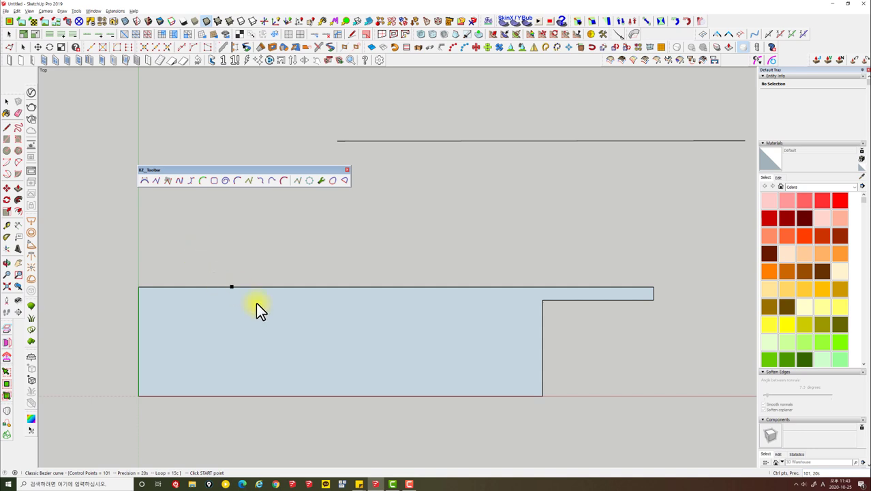
# Step: Draw a Classic Bezier curve from the blade's top-left corner to the bottom-right corner, bent toward bottom-left
pyautogui.click(138, 287)
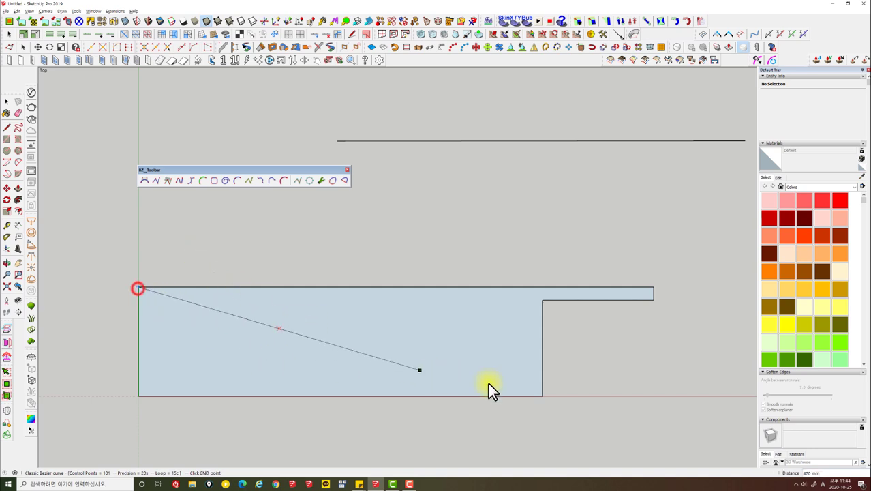
pyautogui.click(542, 394)
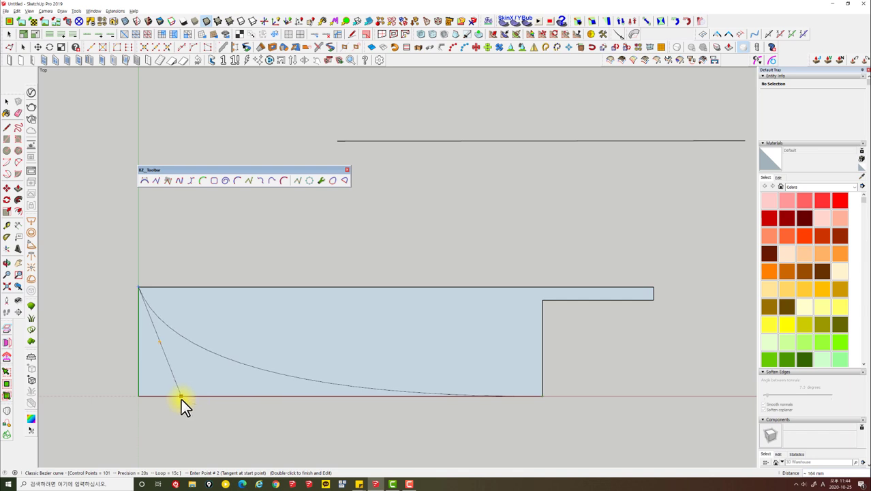
pyautogui.click(178, 398)
pyautogui.doubleClick(177, 399)
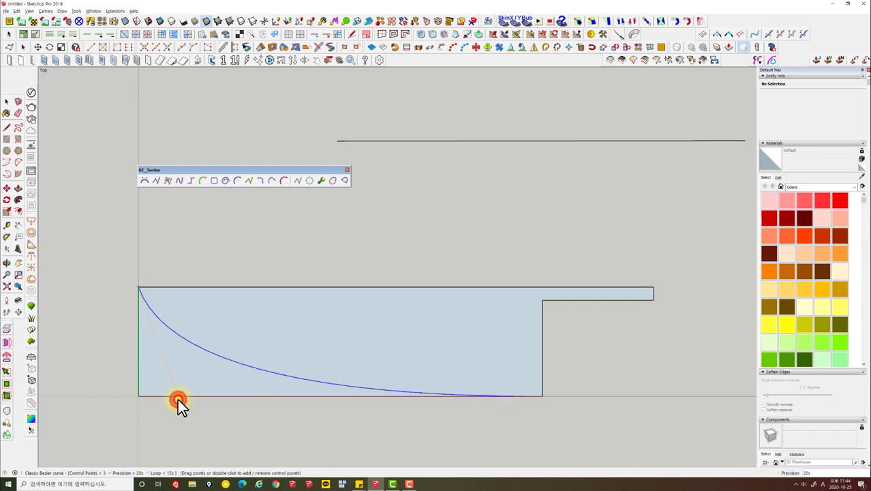
pyautogui.press('space')
pyautogui.scroll(-2, 222, 409)
# Step: Erase the leftover left edge outside the Bezier curve
pyautogui.keyDown('shift'); pyautogui.moveTo(222, 411); pyautogui.dragTo(165, 310, button='middle'); pyautogui.keyUp('shift')
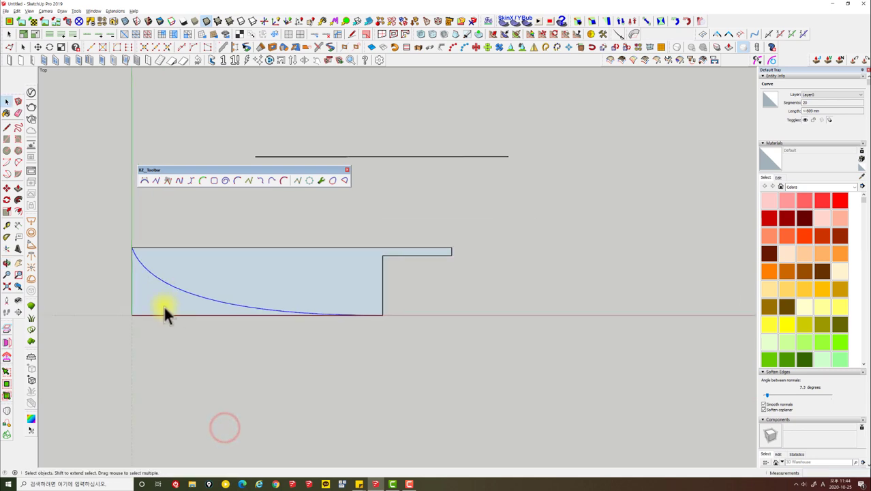
pyautogui.scroll(2, 171, 318)
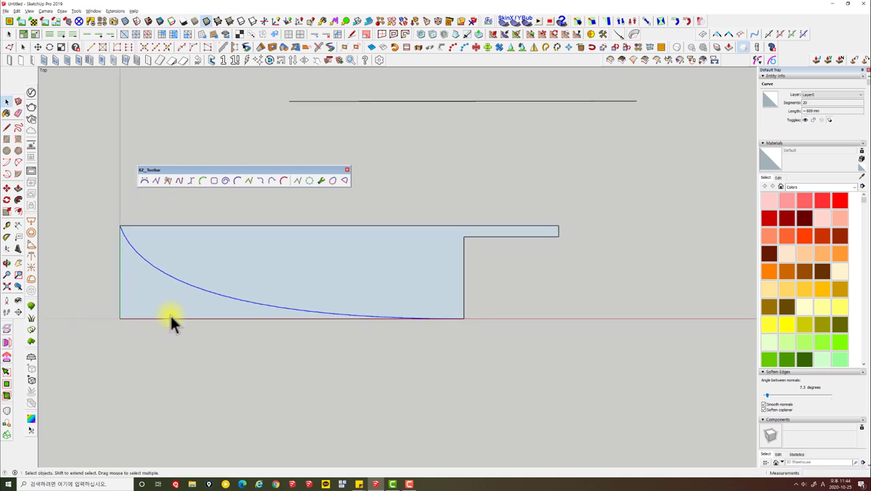
pyautogui.click(120, 311)
pyautogui.scroll(-3, 130, 313)
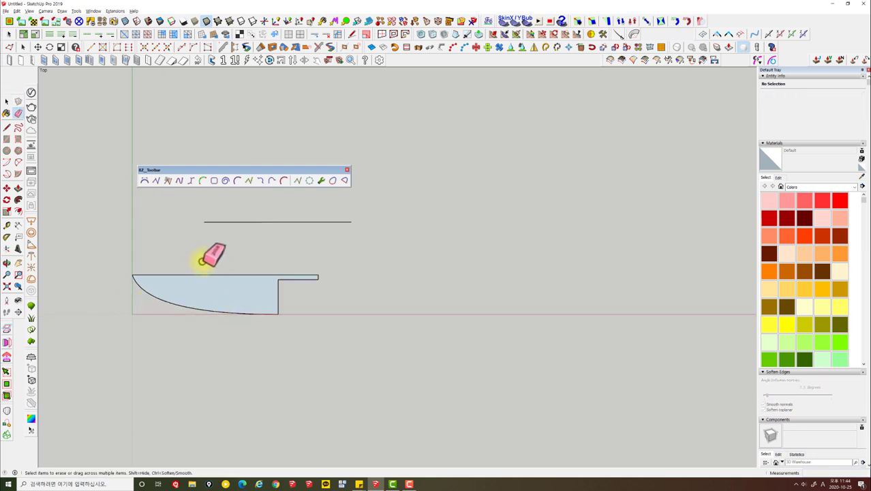
pyautogui.scroll(3, 203, 261)
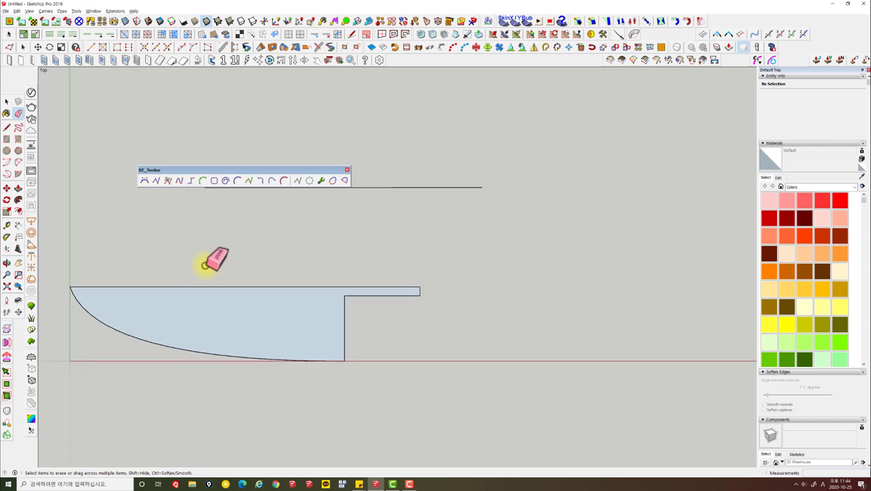
# Step: Select the blade face and scale it from the bottom-middle grip to adjust its height
pyautogui.press('space')
pyautogui.doubleClick(332, 342)
pyautogui.press('s')
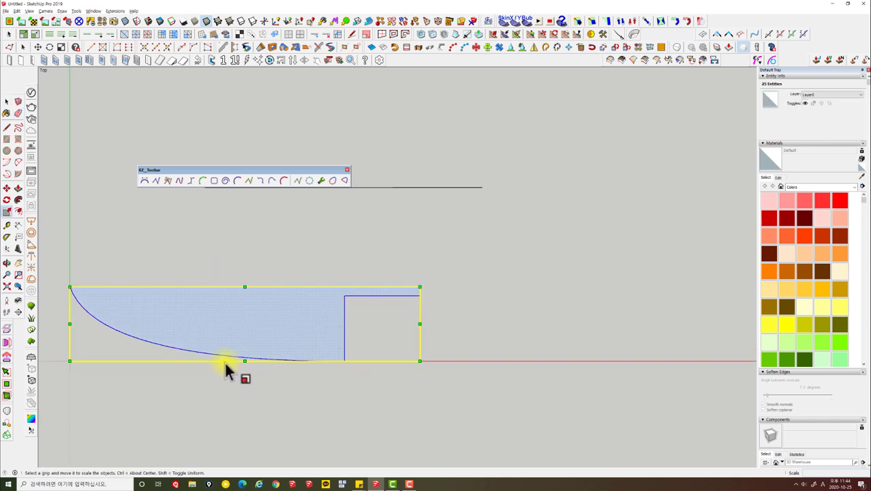
pyautogui.click(244, 360)
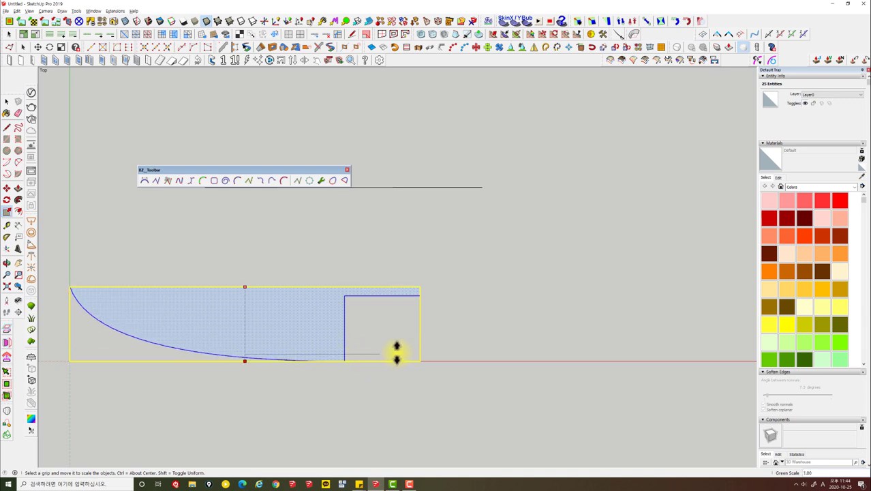
pyautogui.scroll(1, 409, 354)
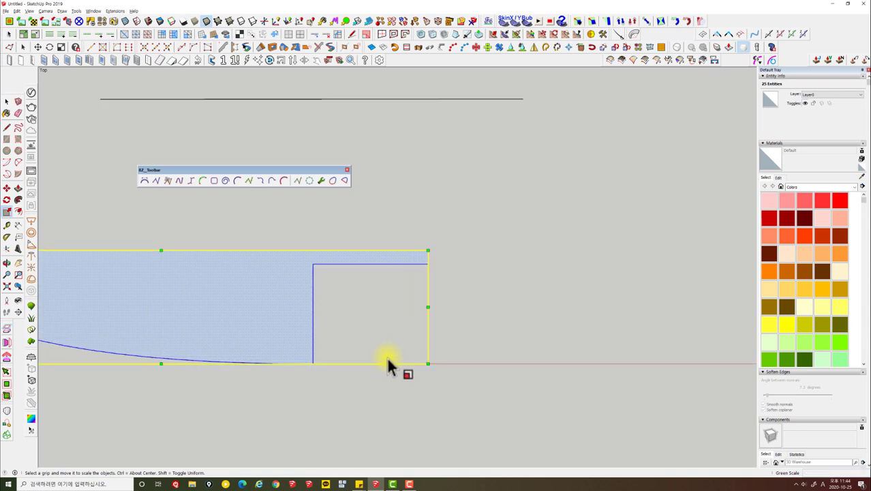
pyautogui.scroll(-1, 386, 356)
pyautogui.scroll(-2, 293, 349)
pyautogui.press('space')
pyautogui.click(246, 295)
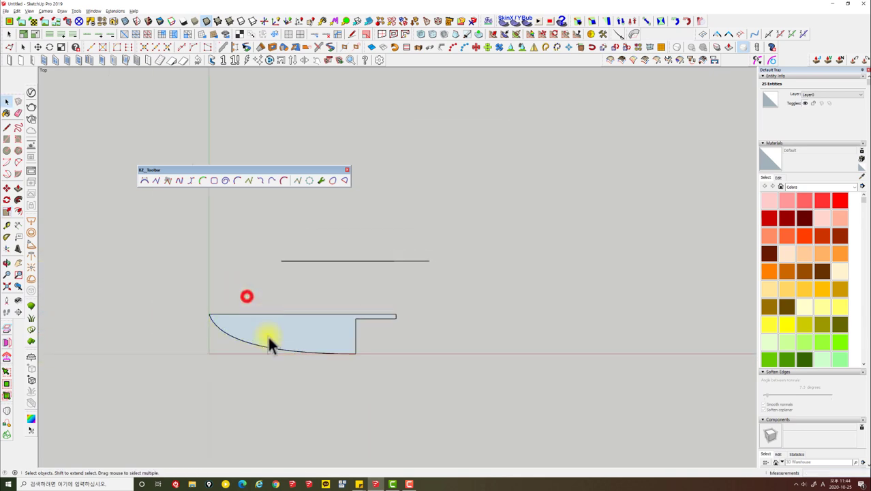
pyautogui.scroll(3, 268, 341)
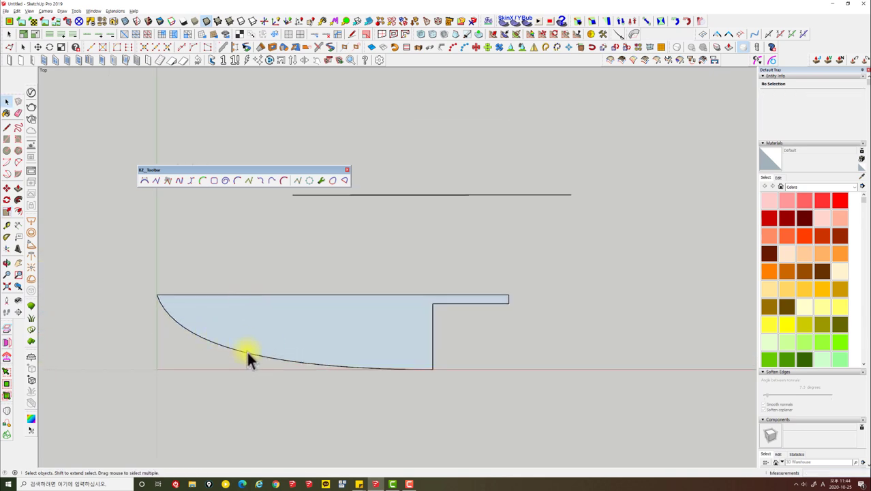
# Step: Move the blade face down below the scale figure's legs in perspective view
pyautogui.moveTo(256, 368)
pyautogui.mouseDown(button='middle')
pyautogui.moveTo(262, 321)
pyautogui.moveTo(321, 195)
pyautogui.moveTo(554, 107)
pyautogui.mouseUp(button='middle')
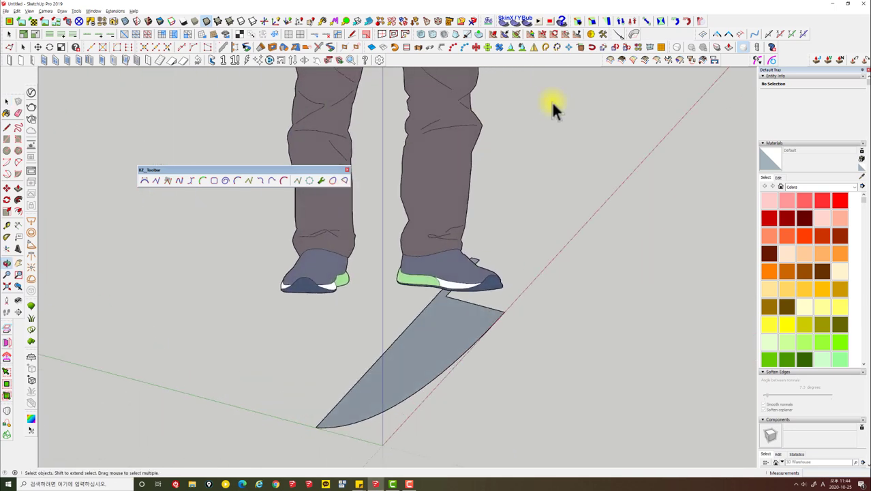
pyautogui.scroll(-1, 519, 195)
pyautogui.moveTo(518, 190)
pyautogui.mouseDown(button='middle')
pyautogui.moveTo(452, 87)
pyautogui.moveTo(310, 307)
pyautogui.mouseUp(button='middle')
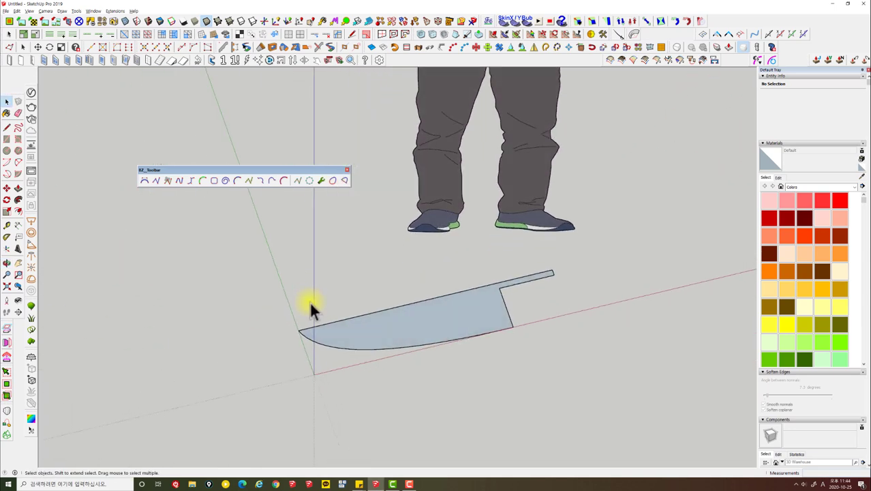
pyautogui.doubleClick(433, 315)
pyautogui.press('m')
pyautogui.scroll(-2, 353, 266)
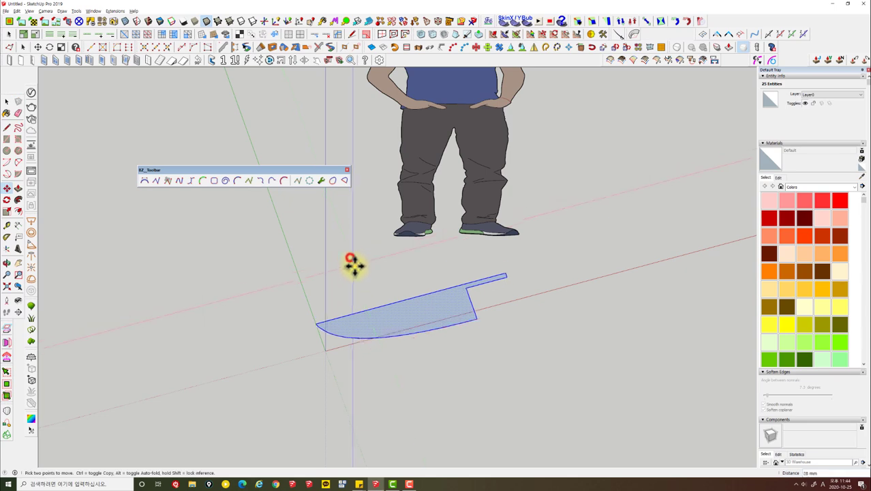
pyautogui.moveTo(350, 259); pyautogui.dragTo(370, 328)
pyautogui.moveTo(399, 327)
pyautogui.mouseDown(button='middle')
pyautogui.moveTo(358, 317)
pyautogui.moveTo(560, 158)
pyautogui.moveTo(564, 187)
pyautogui.moveTo(533, 292)
pyautogui.moveTo(470, 261)
pyautogui.moveTo(361, 227)
pyautogui.moveTo(328, 281)
pyautogui.mouseUp(button='middle')
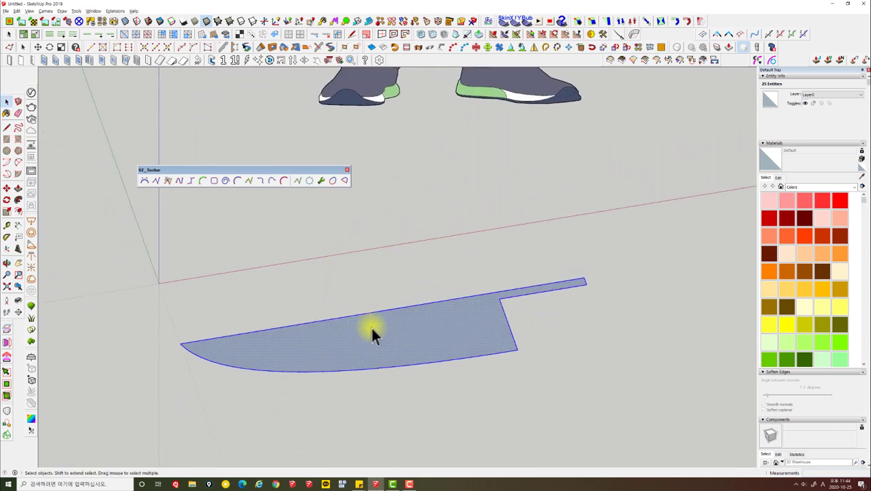
# Step: Orbit and pan so the blade runs diagonally across the view
pyautogui.moveTo(373, 330)
pyautogui.mouseDown(button='middle')
pyautogui.moveTo(436, 312)
pyautogui.moveTo(431, 354)
pyautogui.moveTo(424, 326)
pyautogui.moveTo(436, 299)
pyautogui.mouseUp(button='middle')
pyautogui.moveTo(323, 325)
pyautogui.mouseDown(button='middle')
pyautogui.moveTo(408, 296)
pyautogui.moveTo(402, 244)
pyautogui.moveTo(334, 328)
pyautogui.moveTo(326, 320)
pyautogui.moveTo(294, 339)
pyautogui.mouseUp(button='middle')
pyautogui.scroll(-2, 337, 325)
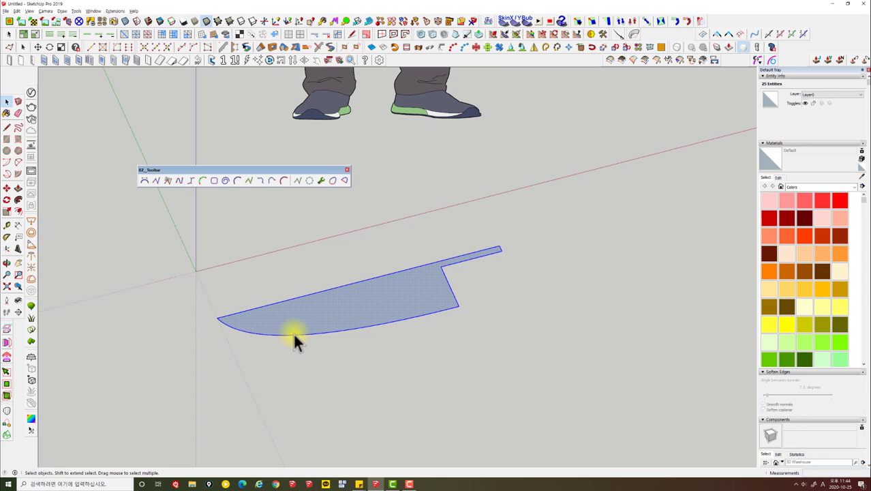
pyautogui.scroll(3, 278, 229)
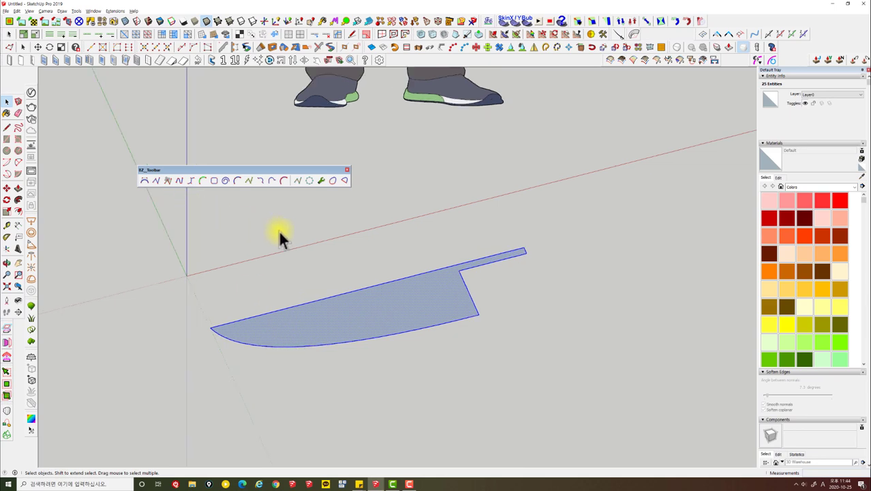
pyautogui.moveTo(311, 265)
pyautogui.keyDown('shift'); pyautogui.mouseDown(button='middle')
pyautogui.moveTo(384, 291)
pyautogui.moveTo(427, 224)
pyautogui.moveTo(558, 142)
pyautogui.moveTo(401, 308)
pyautogui.moveTo(379, 292)
pyautogui.mouseUp(button='middle'); pyautogui.keyUp('shift')
# Step: Push/pull the blade face up into a thin solid about 11 mm thick
pyautogui.click(382, 288)
pyautogui.press('p')
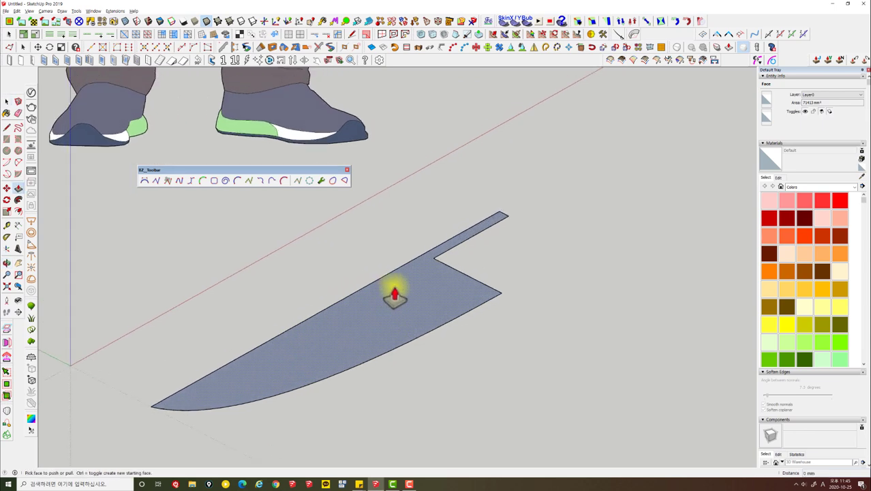
pyautogui.moveTo(388, 286); pyautogui.dragTo(400, 292)
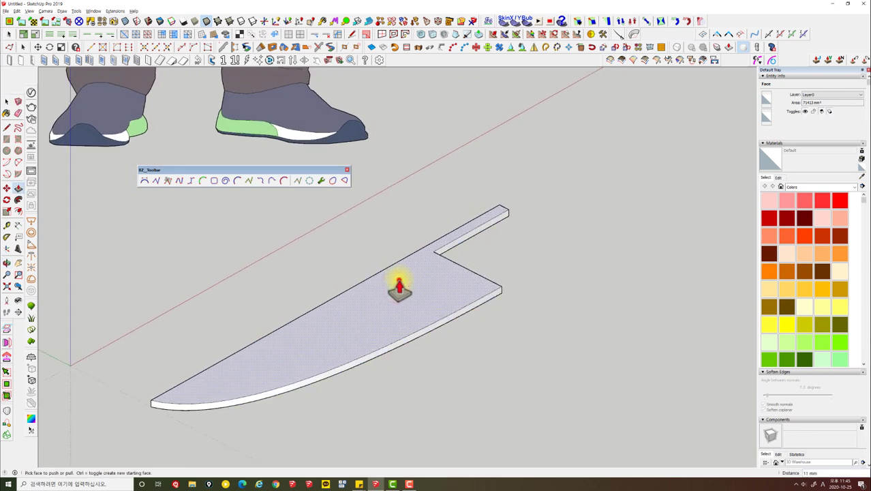
pyautogui.moveTo(399, 291)
pyautogui.mouseDown(button='middle')
pyautogui.moveTo(298, 225)
pyautogui.moveTo(178, 344)
pyautogui.moveTo(311, 332)
pyautogui.moveTo(341, 220)
pyautogui.moveTo(155, 170)
pyautogui.moveTo(262, 295)
pyautogui.mouseUp(button='middle')
pyautogui.click(316, 301)
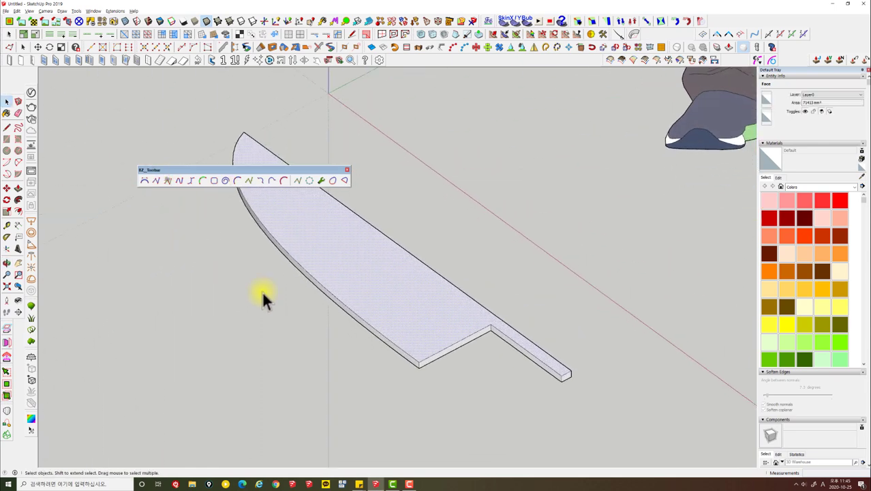
pyautogui.scroll(2, 366, 310)
# Step: Orbit to look down on the blade and select its top face with edges
pyautogui.moveTo(366, 310)
pyautogui.mouseDown(button='middle')
pyautogui.moveTo(289, 328)
pyautogui.moveTo(418, 175)
pyautogui.moveTo(440, 302)
pyautogui.moveTo(411, 323)
pyautogui.moveTo(382, 247)
pyautogui.moveTo(142, 176)
pyautogui.mouseUp(button='middle')
pyautogui.scroll(2, 399, 292)
pyautogui.doubleClick(368, 249)
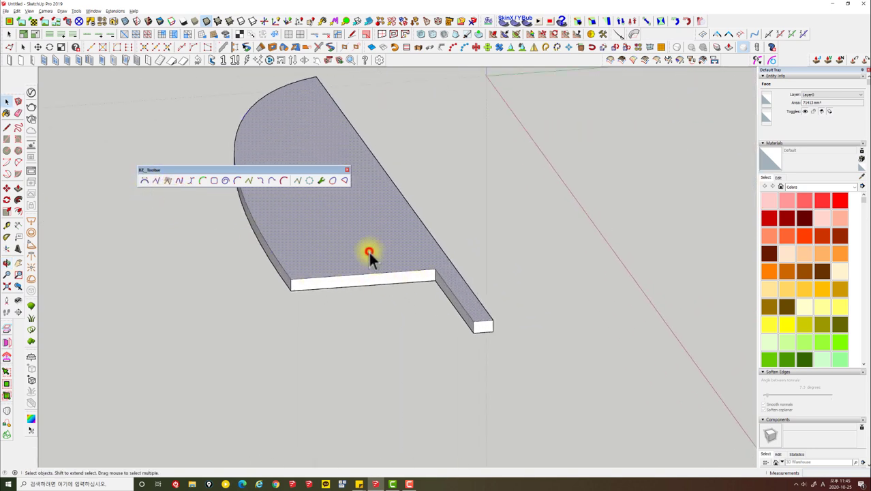
pyautogui.press('q')
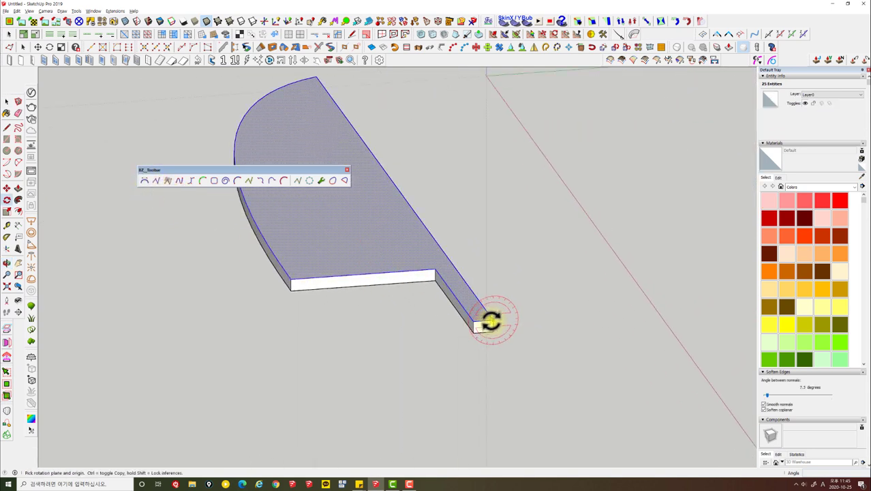
pyautogui.click(492, 319)
pyautogui.click(292, 280)
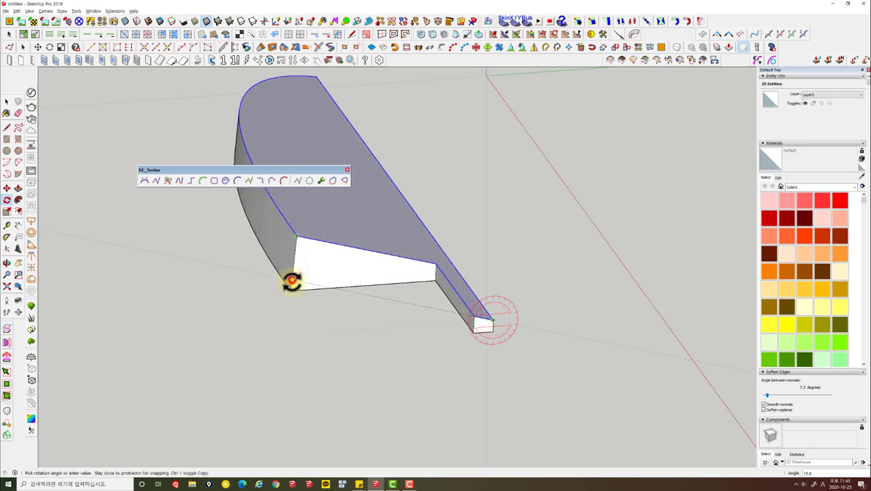
pyautogui.click(290, 290)
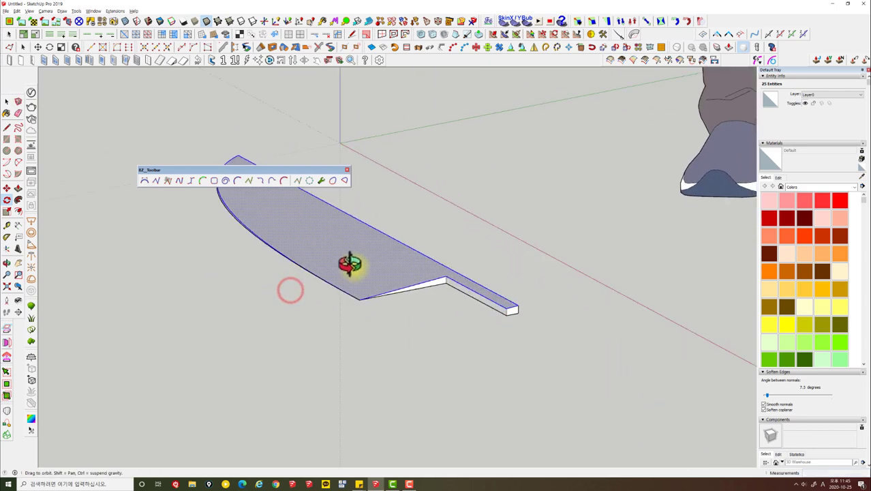
pyautogui.moveTo(351, 263); pyautogui.dragTo(589, 283, button='middle')
pyautogui.scroll(3, 205, 284)
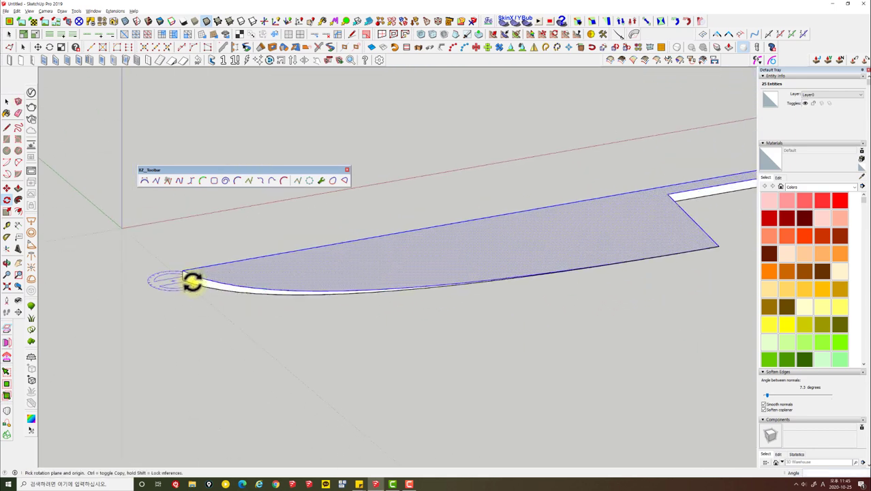
pyautogui.hotkey('ctrl', 'z')
pyautogui.moveTo(318, 289)
pyautogui.mouseDown(button='middle')
pyautogui.moveTo(376, 243)
pyautogui.moveTo(155, 302)
pyautogui.moveTo(278, 289)
pyautogui.moveTo(148, 238)
pyautogui.moveTo(360, 327)
pyautogui.moveTo(326, 230)
pyautogui.moveTo(335, 279)
pyautogui.moveTo(264, 266)
pyautogui.moveTo(308, 266)
pyautogui.moveTo(356, 288)
pyautogui.moveTo(200, 284)
pyautogui.mouseUp(button='middle')
pyautogui.scroll(5, 200, 284)
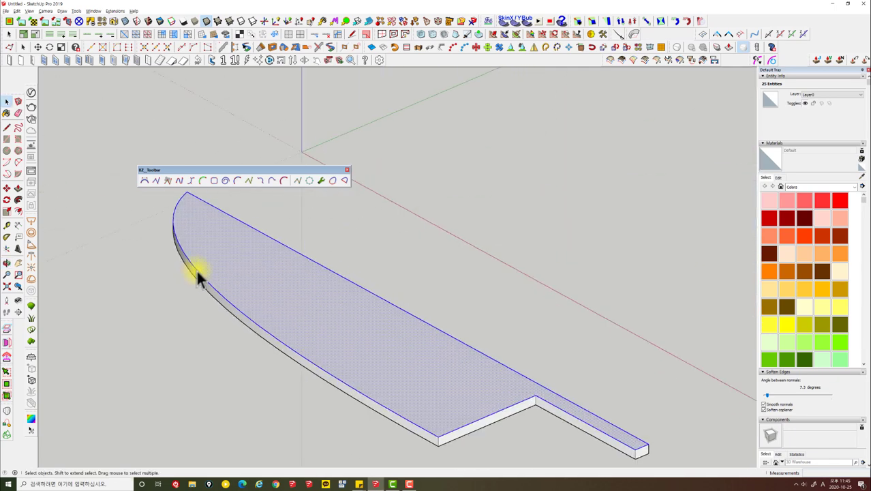
pyautogui.click(197, 271)
pyautogui.moveTo(258, 293)
pyautogui.mouseDown(button='middle')
pyautogui.moveTo(220, 266)
pyautogui.moveTo(395, 369)
pyautogui.moveTo(337, 377)
pyautogui.moveTo(255, 333)
pyautogui.moveTo(189, 330)
pyautogui.mouseUp(button='middle')
# Step: Scale the blade's curved top edge to Red 0.83 and Green 0.39 to form the bevel
pyautogui.press('s')
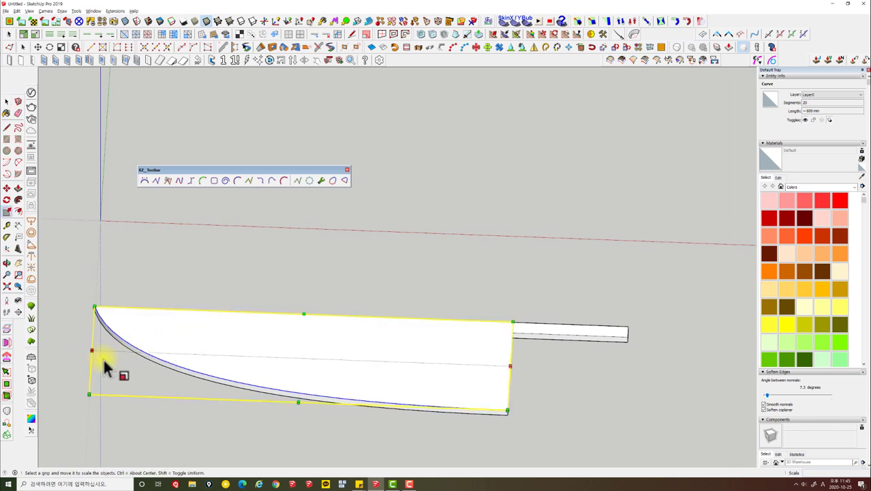
pyautogui.press('space')
pyautogui.moveTo(183, 368); pyautogui.dragTo(172, 346, button='middle')
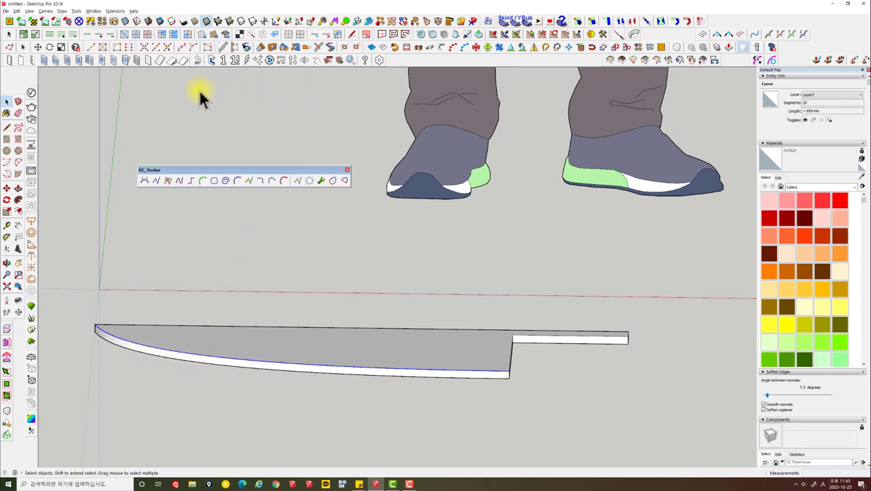
pyautogui.moveTo(141, 353); pyautogui.dragTo(112, 339, button='middle')
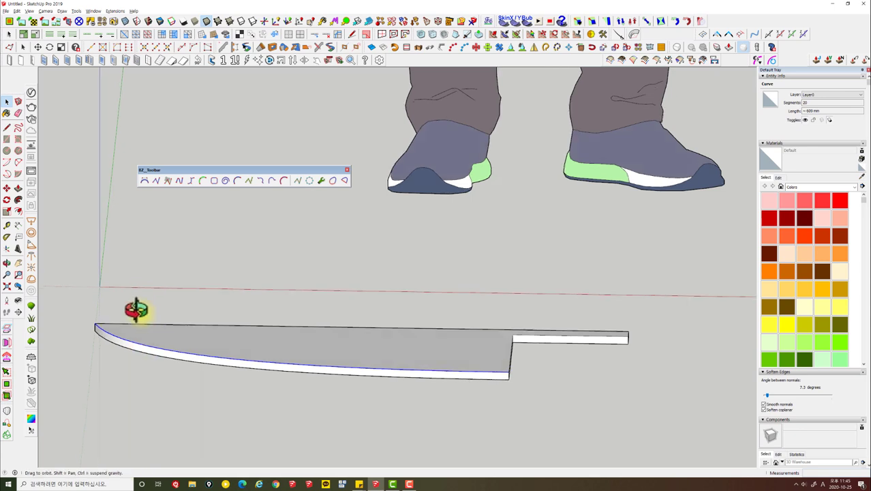
pyautogui.press('s')
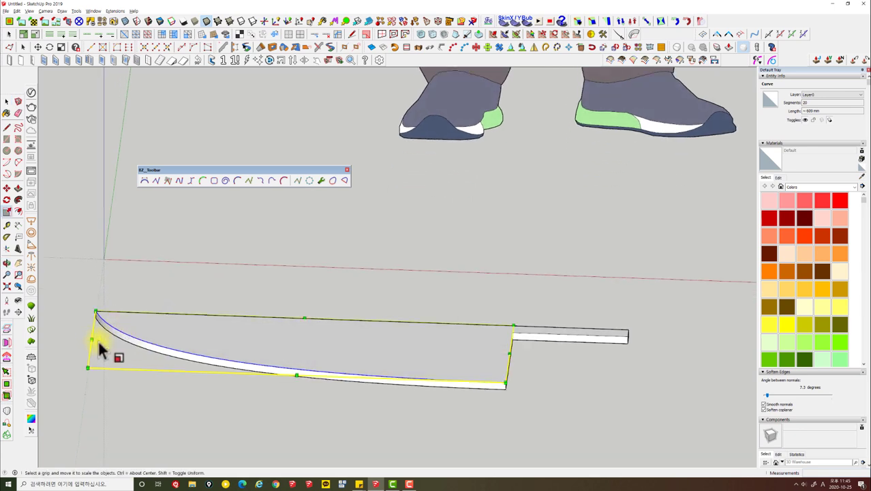
pyautogui.moveTo(92, 339); pyautogui.dragTo(224, 344)
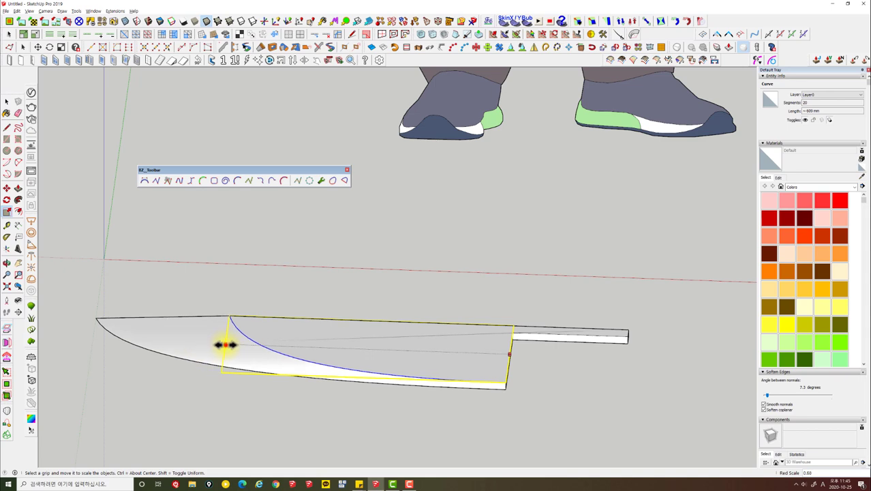
pyautogui.moveTo(224, 345)
pyautogui.mouseDown(button='middle')
pyautogui.moveTo(225, 365)
pyautogui.moveTo(303, 330)
pyautogui.mouseUp(button='middle')
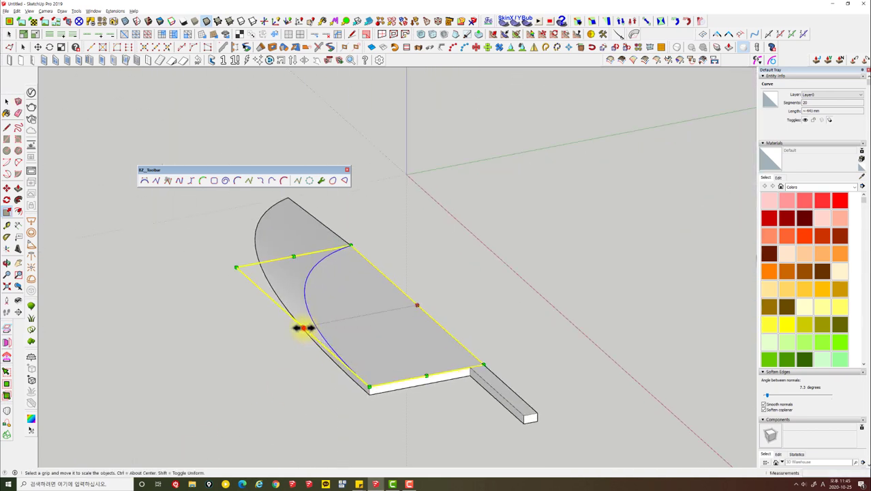
pyautogui.moveTo(304, 327); pyautogui.dragTo(382, 321)
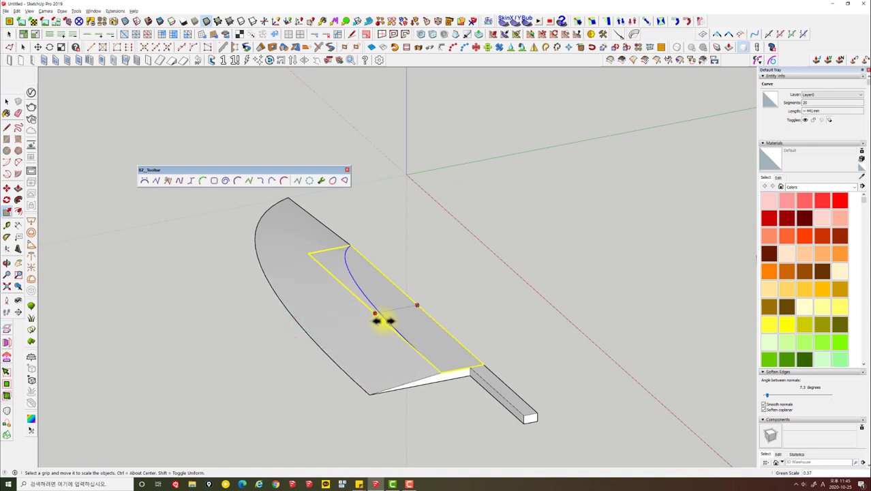
pyautogui.press('space')
pyautogui.moveTo(383, 322)
pyautogui.mouseDown(button='middle')
pyautogui.moveTo(457, 324)
pyautogui.moveTo(228, 257)
pyautogui.moveTo(368, 353)
pyautogui.mouseUp(button='middle')
pyautogui.click(444, 298)
# Step: Turn the whole blade and tang geometry into a component
pyautogui.tripleClick(388, 333)
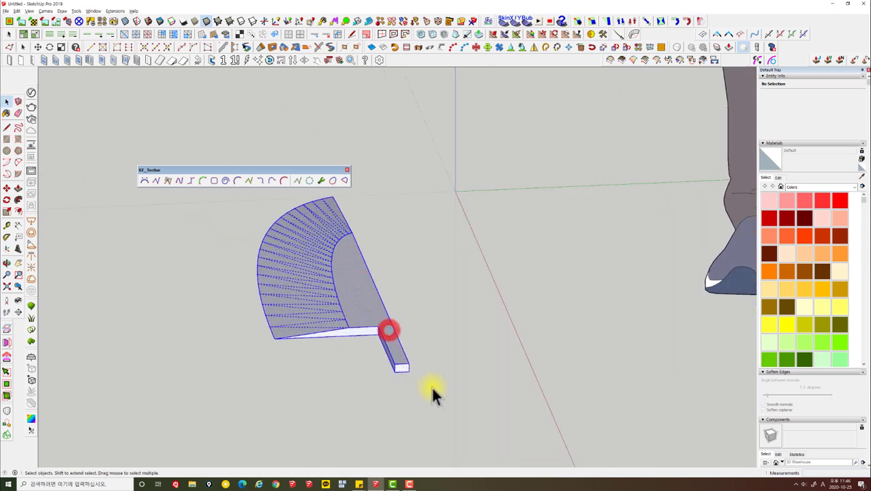
pyautogui.moveTo(432, 395); pyautogui.dragTo(188, 368, button='middle')
pyautogui.rightClick(184, 261)
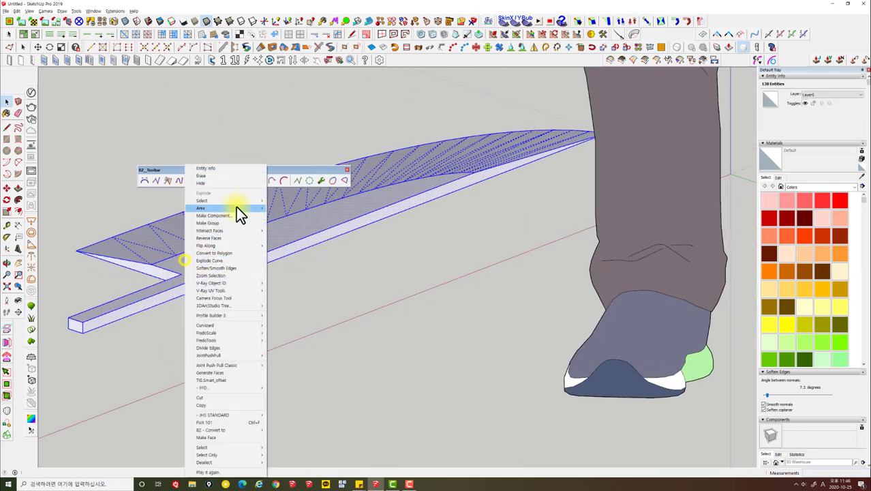
pyautogui.click(230, 216)
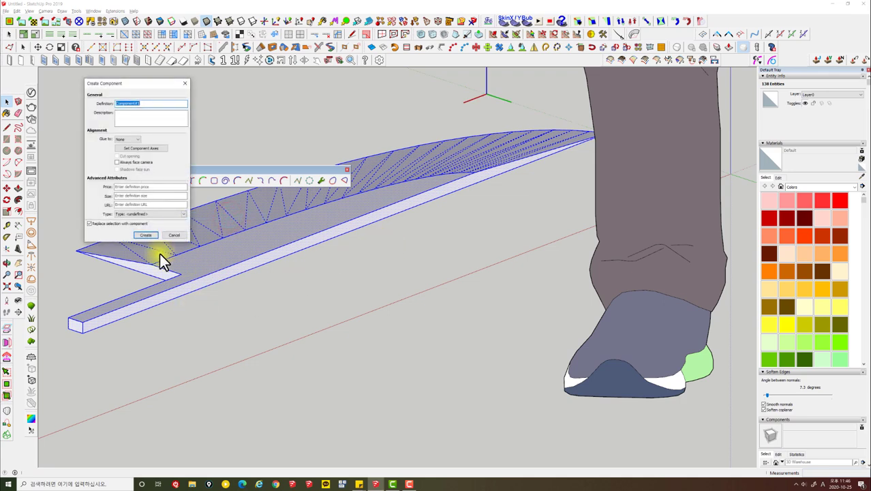
pyautogui.click(146, 235)
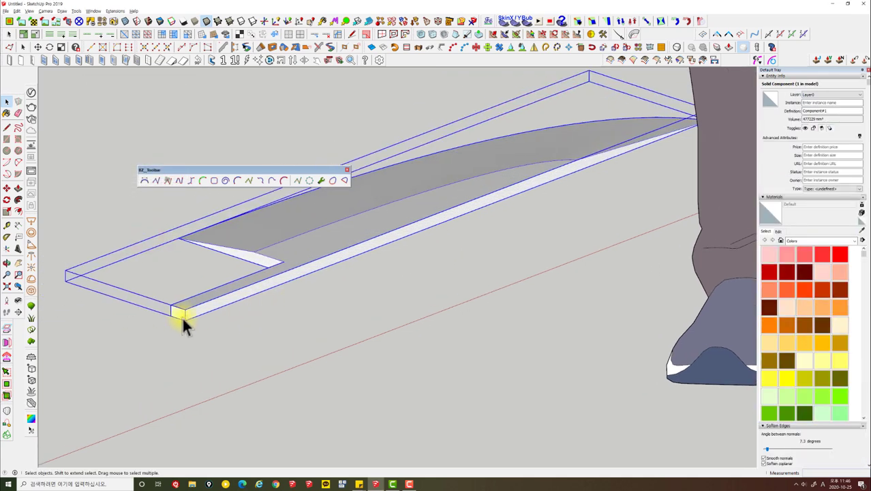
pyautogui.scroll(2, 181, 320)
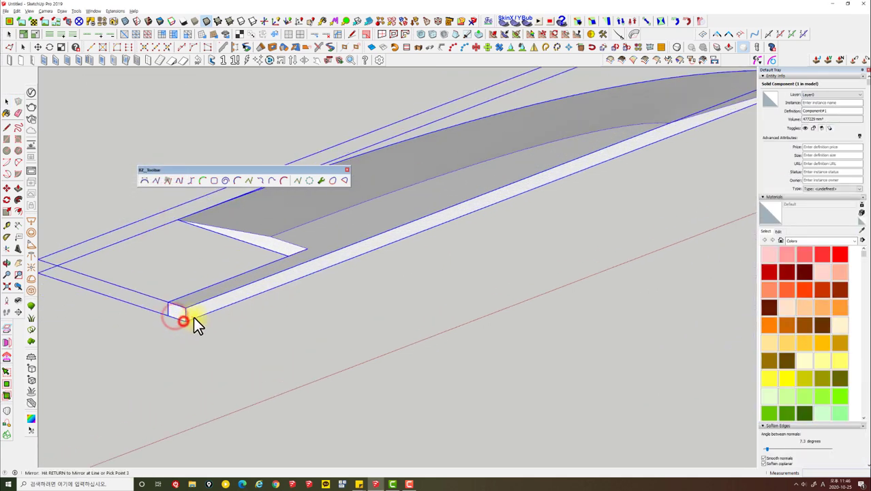
pyautogui.scroll(-4, 195, 319)
pyautogui.click(346, 326)
# Step: Copy the knife component with Move and place the copy beside the original
pyautogui.moveTo(347, 325)
pyautogui.mouseDown(button='middle')
pyautogui.moveTo(385, 286)
pyautogui.moveTo(730, 181)
pyautogui.moveTo(529, 235)
pyautogui.moveTo(609, 186)
pyautogui.moveTo(292, 423)
pyautogui.moveTo(214, 311)
pyautogui.moveTo(458, 384)
pyautogui.mouseUp(button='middle')
pyautogui.click(409, 344)
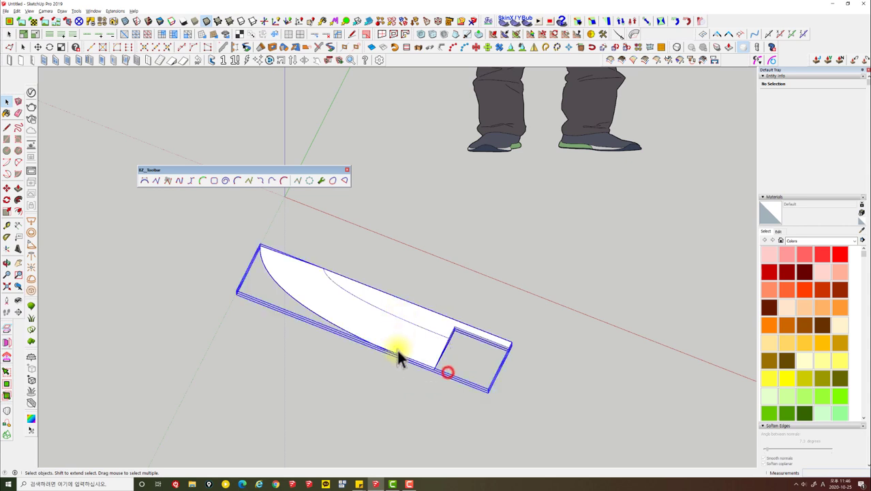
pyautogui.moveTo(399, 349); pyautogui.dragTo(428, 388, button='middle')
pyautogui.press('m')
pyautogui.click(488, 374)
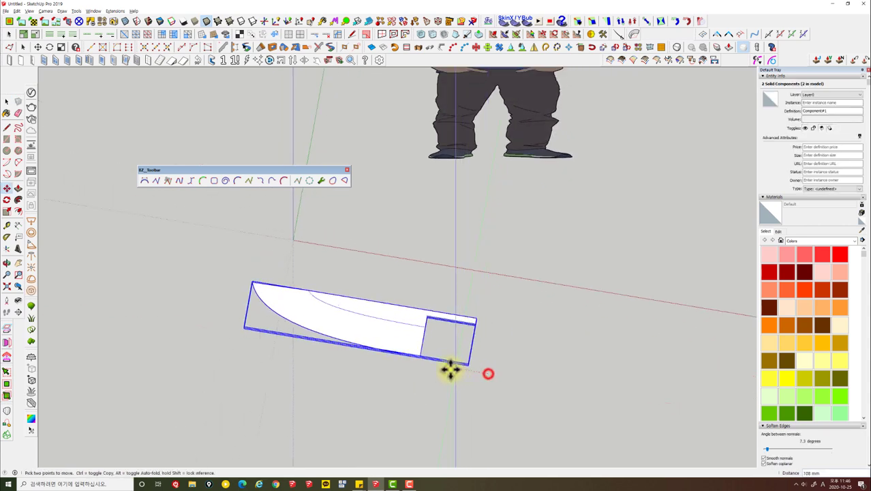
pyautogui.click(295, 352)
pyautogui.moveTo(334, 375); pyautogui.dragTo(229, 320, button='middle')
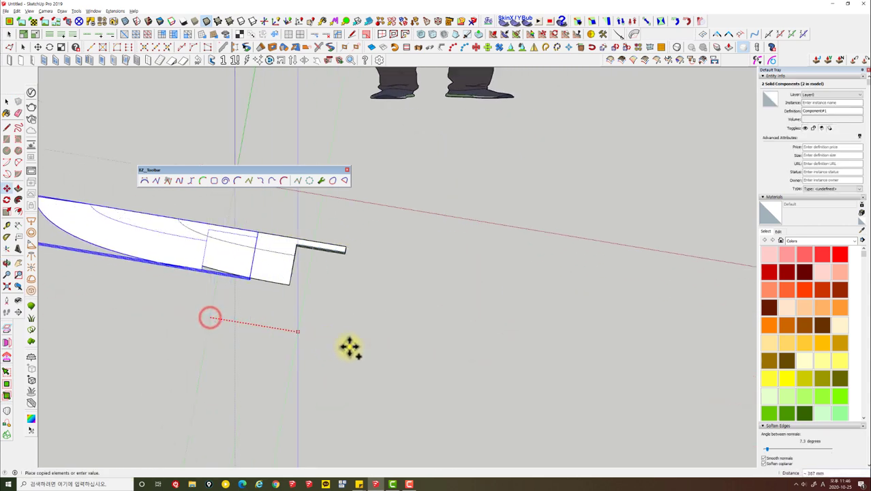
pyautogui.click(485, 383)
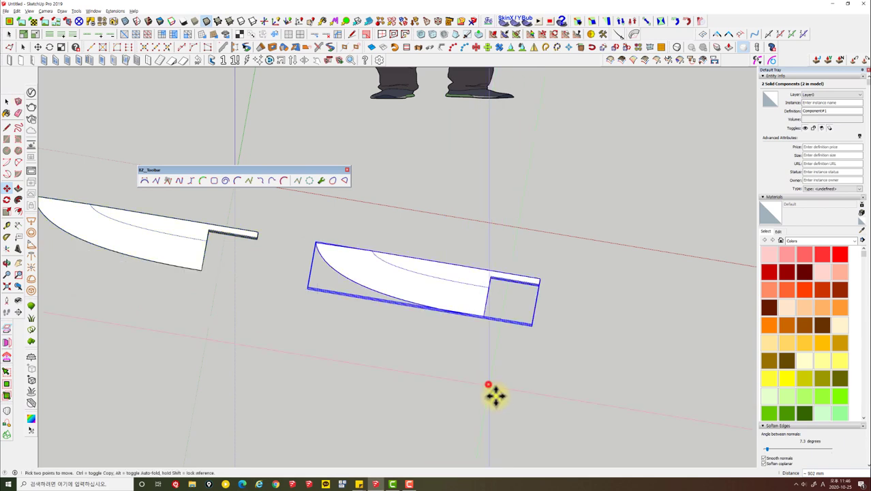
pyautogui.moveTo(495, 394); pyautogui.dragTo(486, 383, button='middle')
pyautogui.press('space')
# Step: Make the copied knife a unique component
pyautogui.scroll(2, 413, 287)
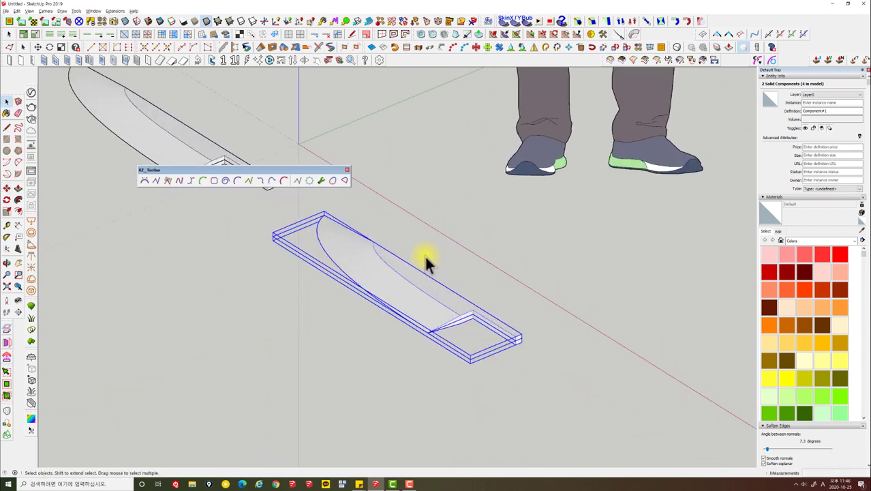
pyautogui.scroll(2, 423, 256)
pyautogui.click(358, 275)
pyautogui.moveTo(403, 266)
pyautogui.mouseDown(button='middle')
pyautogui.moveTo(358, 276)
pyautogui.moveTo(467, 362)
pyautogui.mouseUp(button='middle')
pyautogui.click(483, 402)
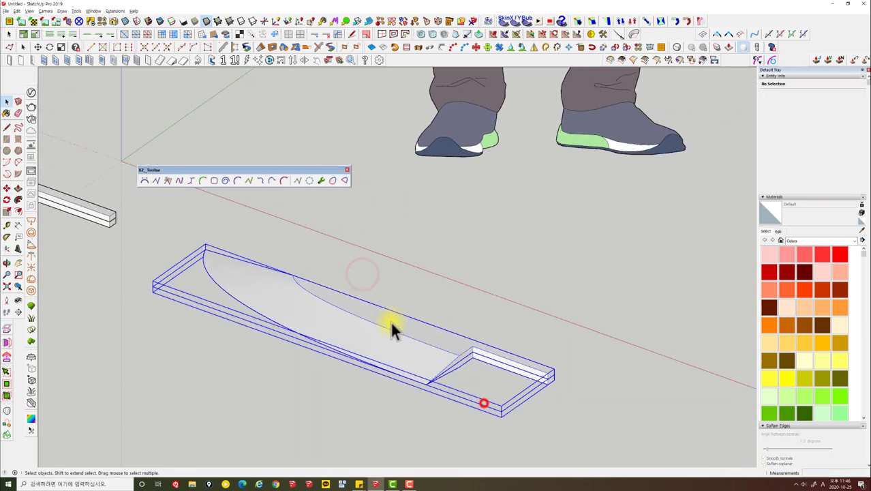
pyautogui.rightClick(357, 311)
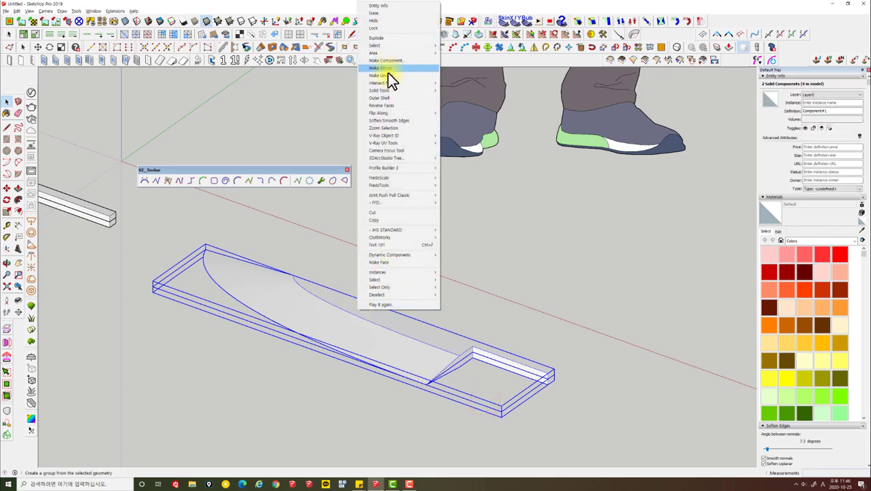
pyautogui.click(387, 75)
pyautogui.click(375, 262)
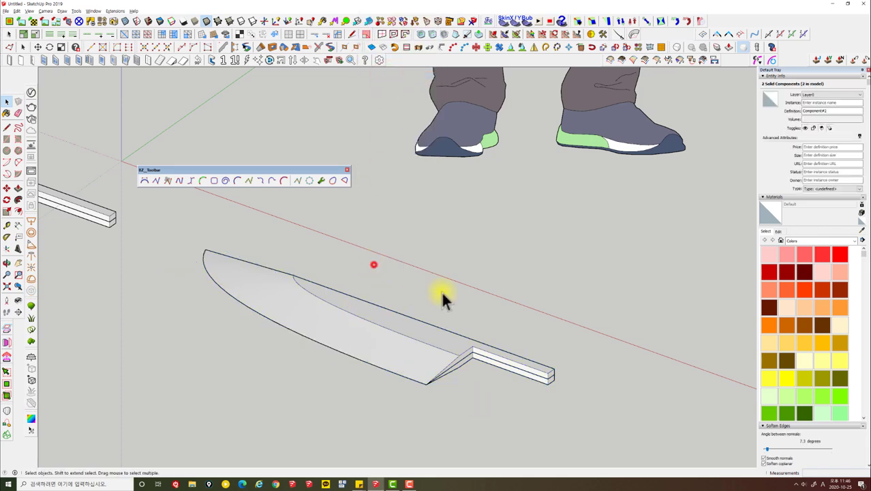
pyautogui.moveTo(443, 296)
pyautogui.mouseDown(button='middle')
pyautogui.moveTo(376, 262)
pyautogui.moveTo(248, 321)
pyautogui.mouseUp(button='middle')
# Step: From an oblique top view, open the knife copy for editing and select its geometry
pyautogui.scroll(3, 364, 310)
pyautogui.moveTo(365, 311)
pyautogui.mouseDown(button='middle')
pyautogui.moveTo(292, 236)
pyautogui.moveTo(162, 287)
pyautogui.mouseUp(button='middle')
pyautogui.moveTo(495, 246); pyautogui.dragTo(493, 240, button='middle')
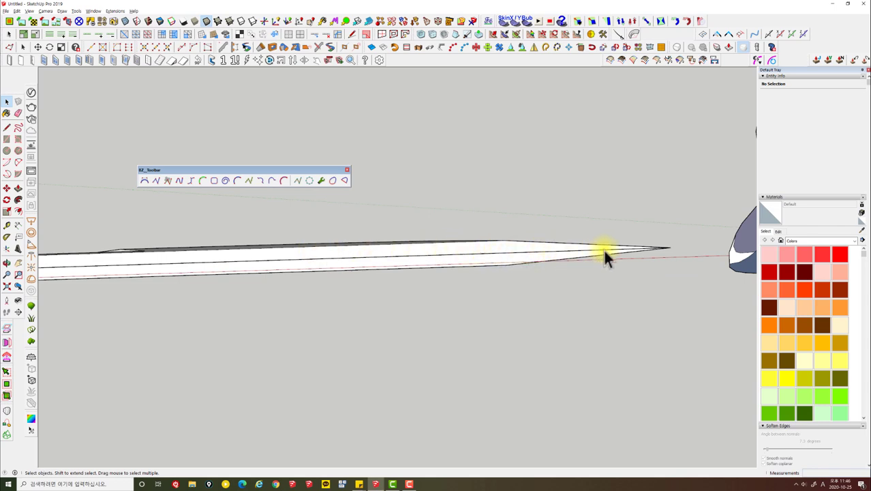
pyautogui.moveTo(343, 259)
pyautogui.mouseDown(button='middle')
pyautogui.moveTo(350, 365)
pyautogui.moveTo(334, 311)
pyautogui.moveTo(257, 318)
pyautogui.moveTo(266, 349)
pyautogui.mouseUp(button='middle')
pyautogui.click(276, 310)
pyautogui.doubleClick(276, 310)
pyautogui.tripleClick(276, 310)
# Step: Start a Pencil line on the bevel edge, cancel it, and select the lower bevel face
pyautogui.press('l')
pyautogui.click(261, 334)
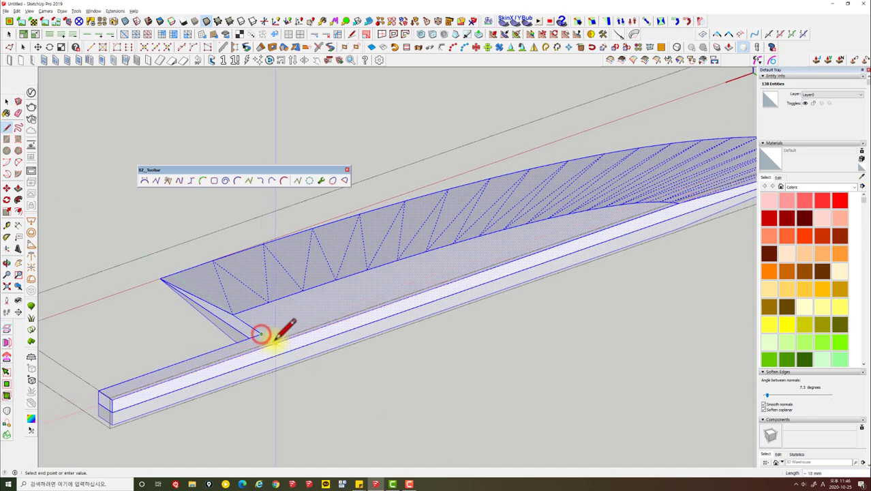
pyautogui.press('space')
pyautogui.scroll(-3, 283, 332)
pyautogui.click(283, 332)
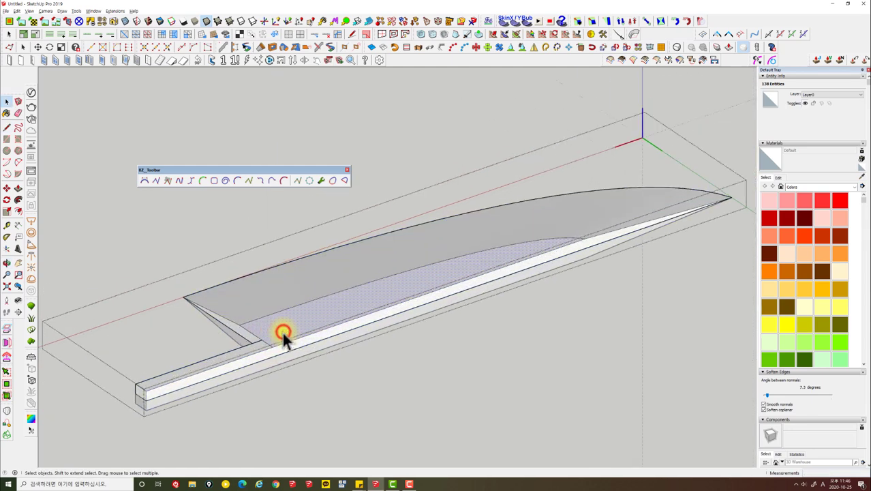
# Step: Check the cutting edge line from a closer view, then reselect the lower bevel face
pyautogui.scroll(3, 313, 324)
pyautogui.moveTo(348, 326); pyautogui.dragTo(340, 278, button='middle')
pyautogui.scroll(2, 301, 331)
pyautogui.moveTo(305, 308); pyautogui.dragTo(244, 323, button='middle')
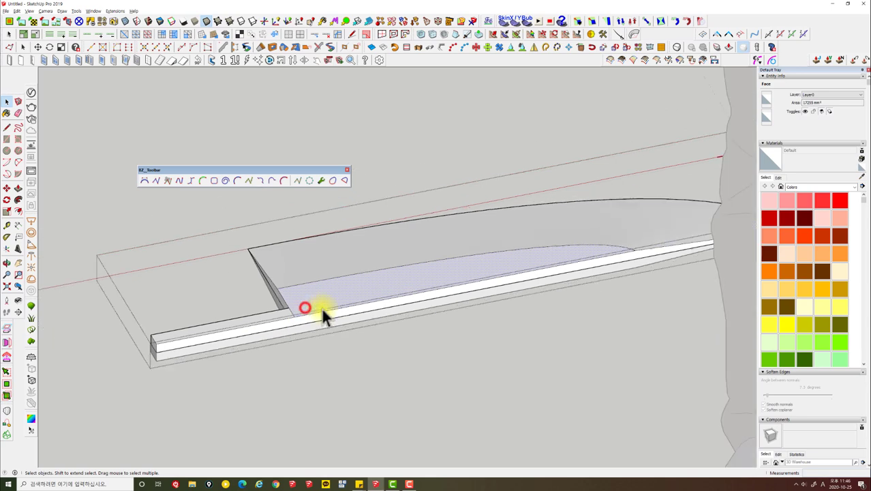
pyautogui.scroll(-3, 399, 259)
pyautogui.scroll(2, 491, 244)
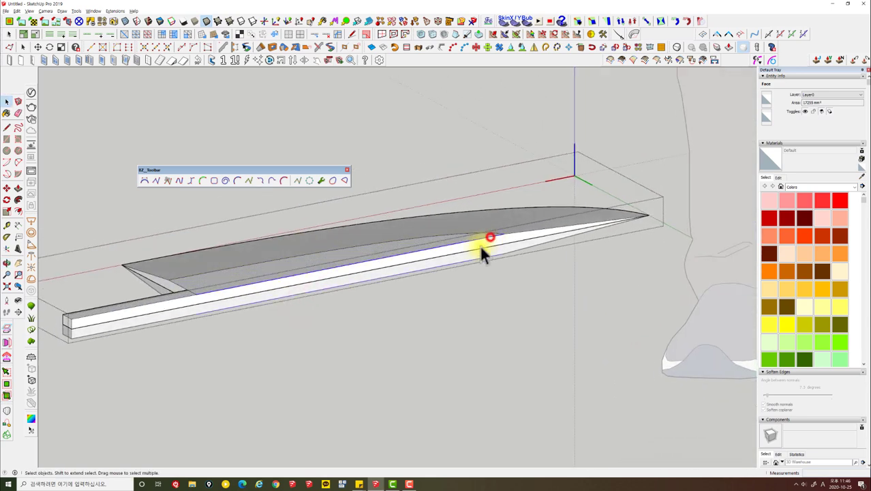
pyautogui.click(490, 237)
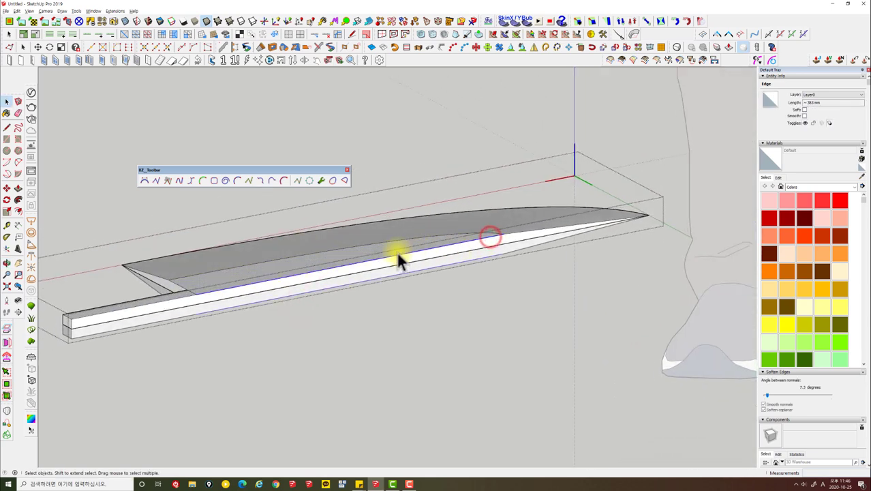
pyautogui.click(256, 263)
pyautogui.click(292, 267)
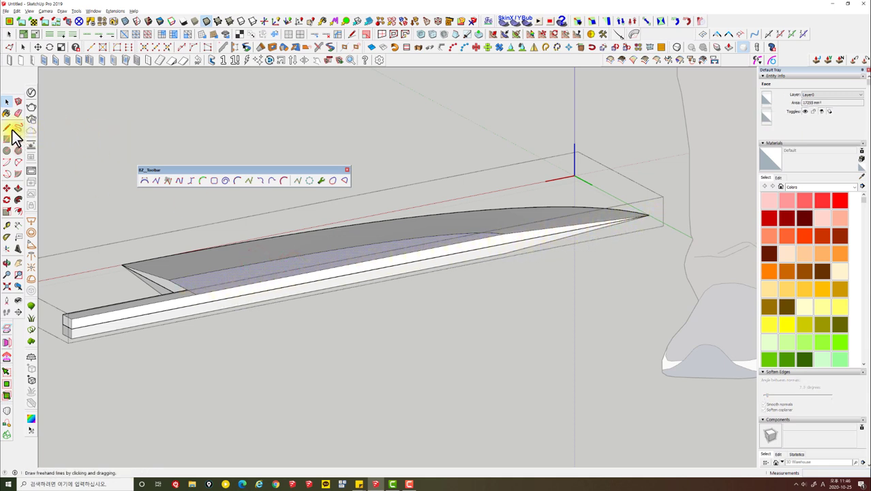
# Step: Place a Rotate protractor on the blade, inspect it from several angles, then cancel without rotating
pyautogui.scroll(1, 172, 298)
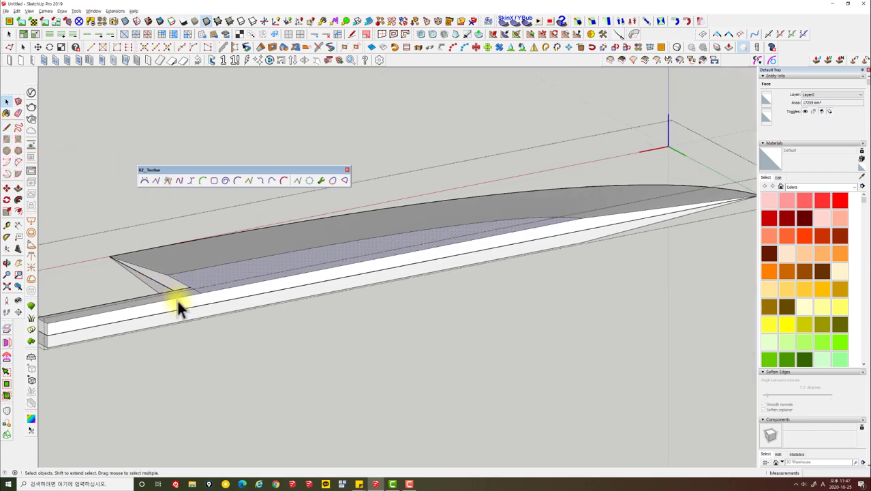
pyautogui.press('q')
pyautogui.click(200, 295)
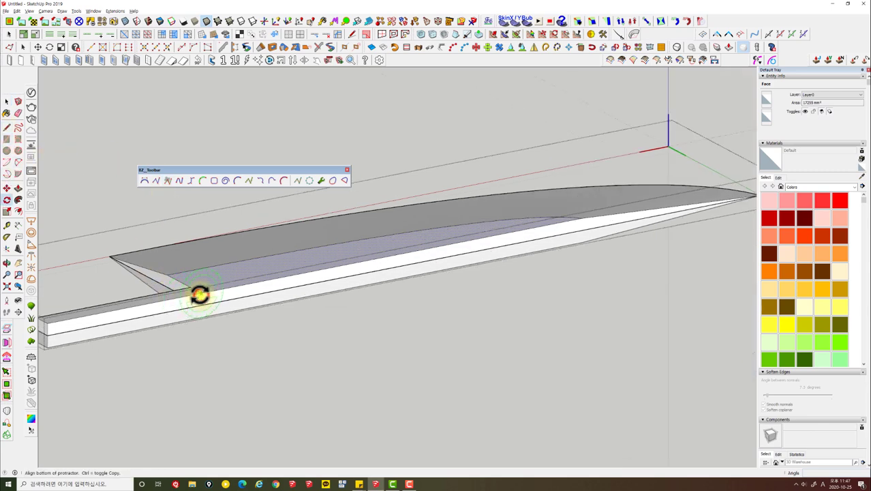
pyautogui.moveTo(476, 244); pyautogui.dragTo(370, 234, button='middle')
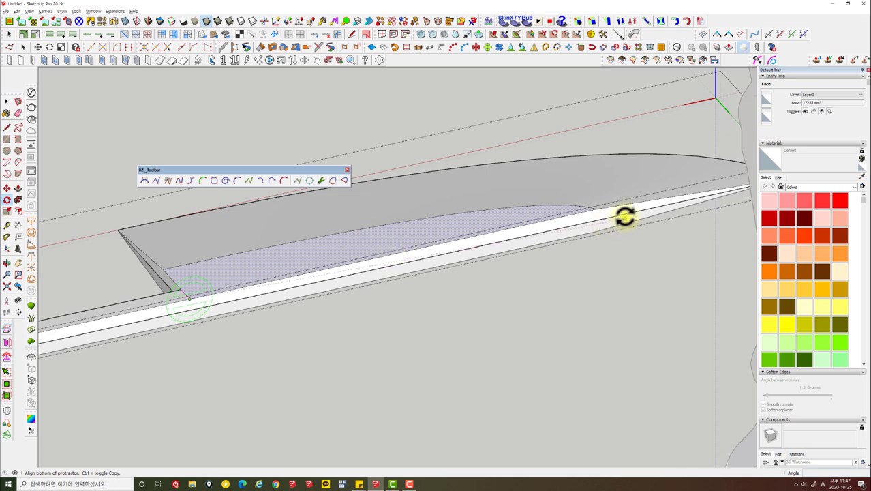
pyautogui.moveTo(624, 217)
pyautogui.mouseDown(button='middle')
pyautogui.moveTo(598, 210)
pyautogui.moveTo(622, 203)
pyautogui.mouseUp(button='middle')
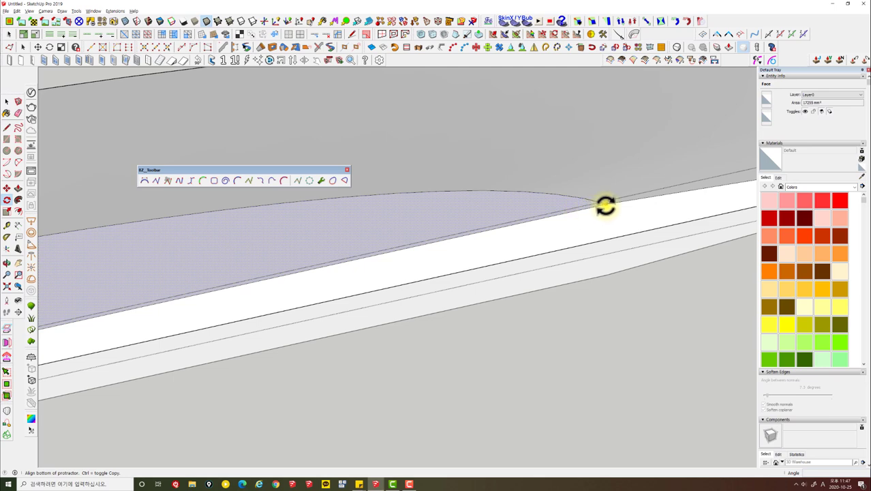
pyautogui.moveTo(606, 204)
pyautogui.mouseDown(button='middle')
pyautogui.moveTo(608, 211)
pyautogui.moveTo(476, 239)
pyautogui.moveTo(522, 251)
pyautogui.moveTo(632, 201)
pyautogui.moveTo(633, 187)
pyautogui.moveTo(609, 191)
pyautogui.moveTo(420, 306)
pyautogui.moveTo(437, 183)
pyautogui.moveTo(424, 177)
pyautogui.mouseUp(button='middle')
pyautogui.moveTo(541, 173); pyautogui.dragTo(455, 297, button='middle')
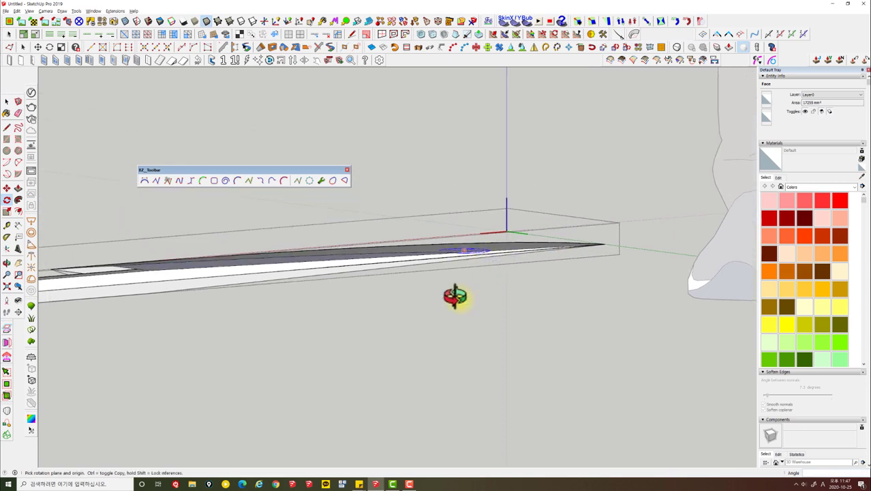
pyautogui.scroll(4, 455, 296)
pyautogui.press('space')
# Step: Close the knife copy for editing and reselect it from an angled view
pyautogui.click(444, 299)
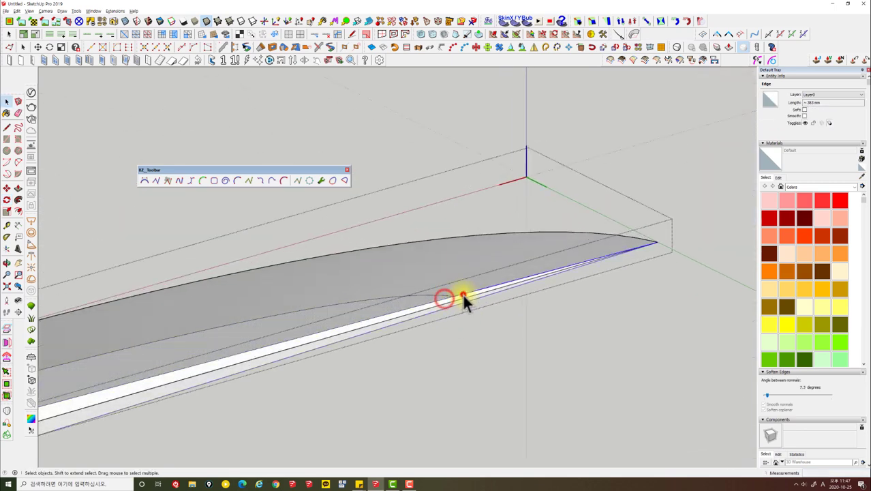
pyautogui.scroll(-3, 463, 295)
pyautogui.moveTo(462, 292)
pyautogui.mouseDown(button='middle')
pyautogui.moveTo(418, 266)
pyautogui.moveTo(405, 214)
pyautogui.moveTo(679, 351)
pyautogui.moveTo(308, 301)
pyautogui.moveTo(569, 264)
pyautogui.moveTo(472, 259)
pyautogui.moveTo(521, 263)
pyautogui.moveTo(509, 259)
pyautogui.moveTo(570, 290)
pyautogui.mouseUp(button='middle')
pyautogui.click(522, 263)
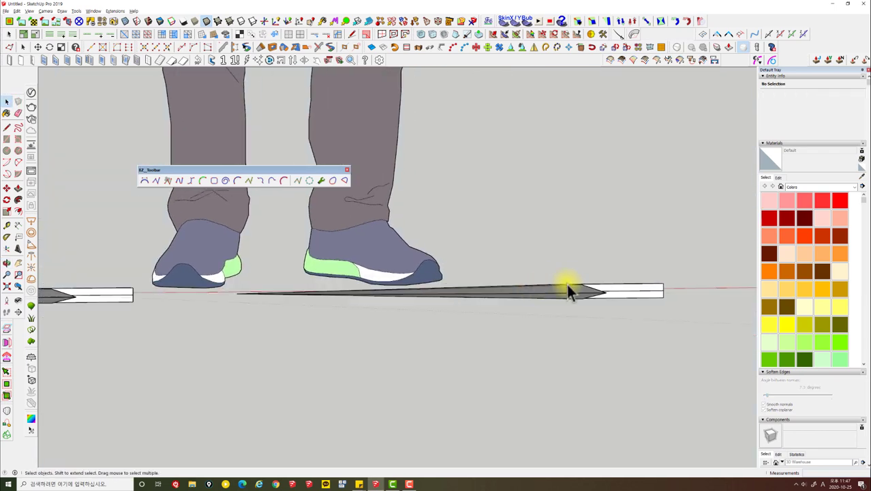
pyautogui.moveTo(421, 277)
pyautogui.mouseDown(button='middle')
pyautogui.moveTo(171, 412)
pyautogui.moveTo(412, 292)
pyautogui.moveTo(272, 315)
pyautogui.moveTo(255, 235)
pyautogui.moveTo(254, 250)
pyautogui.moveTo(245, 249)
pyautogui.moveTo(593, 365)
pyautogui.moveTo(247, 307)
pyautogui.moveTo(532, 334)
pyautogui.mouseUp(button='middle')
pyautogui.scroll(2, 253, 250)
pyautogui.scroll(2, 256, 252)
pyautogui.scroll(2, 255, 249)
pyautogui.click(550, 311)
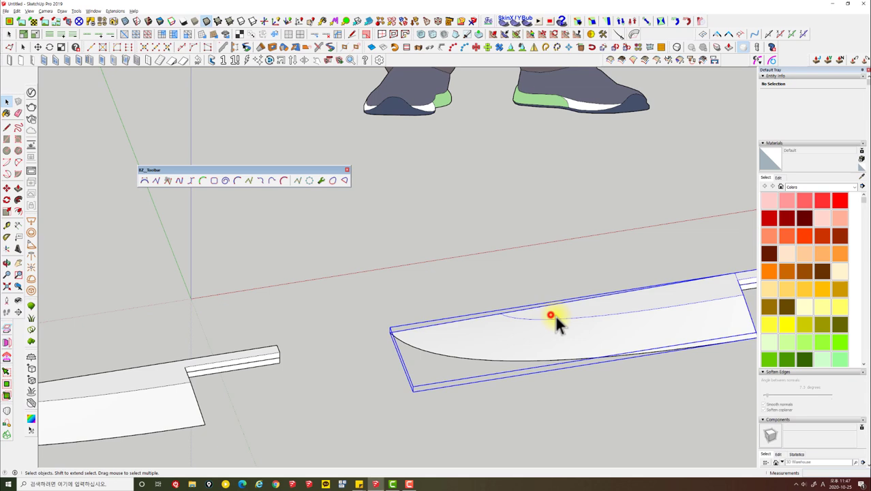
# Step: Reopen the knife copy for editing and bring the blade's heel into view
pyautogui.doubleClick(622, 309)
pyautogui.click(622, 309)
pyautogui.moveTo(626, 324)
pyautogui.mouseDown(button='middle')
pyautogui.moveTo(438, 278)
pyautogui.moveTo(618, 169)
pyautogui.moveTo(121, 414)
pyautogui.moveTo(163, 323)
pyautogui.moveTo(435, 361)
pyautogui.mouseUp(button='middle')
pyautogui.scroll(3, 414, 332)
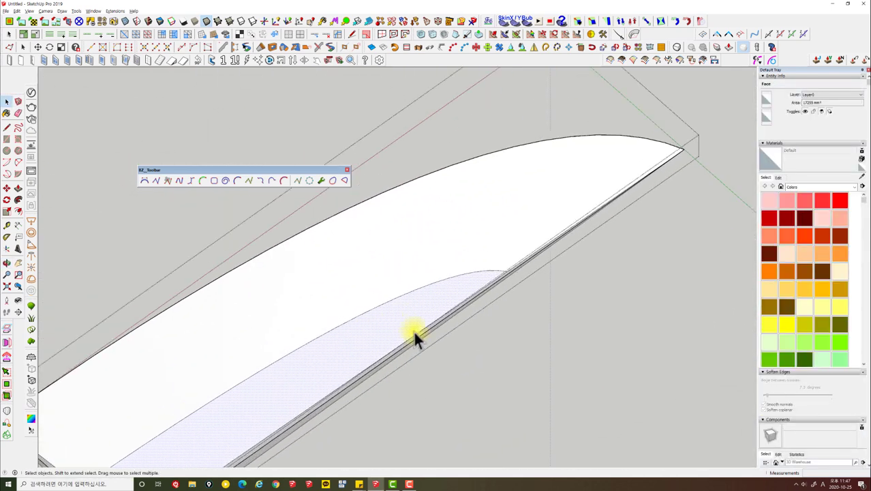
pyautogui.moveTo(413, 331)
pyautogui.mouseDown(button='middle')
pyautogui.moveTo(298, 222)
pyautogui.moveTo(443, 273)
pyautogui.moveTo(521, 269)
pyautogui.mouseUp(button='middle')
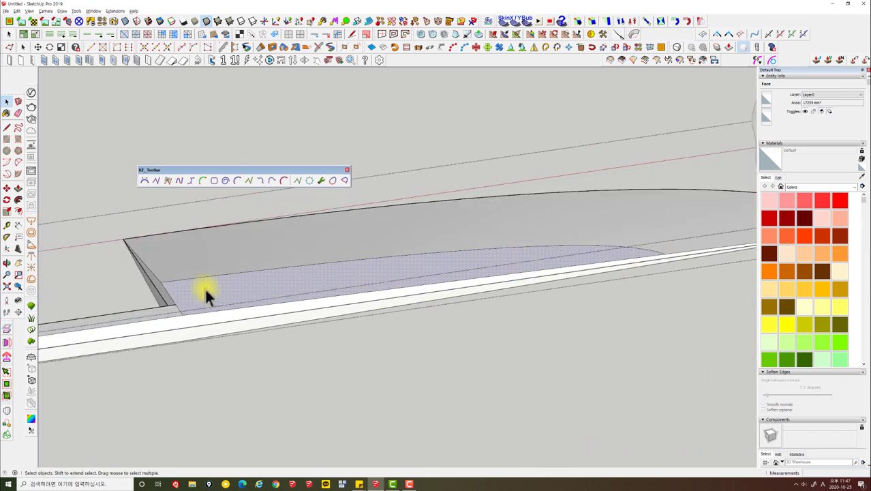
pyautogui.keyDown('shift'); pyautogui.moveTo(595, 252); pyautogui.dragTo(492, 289, button='middle'); pyautogui.keyUp('shift')
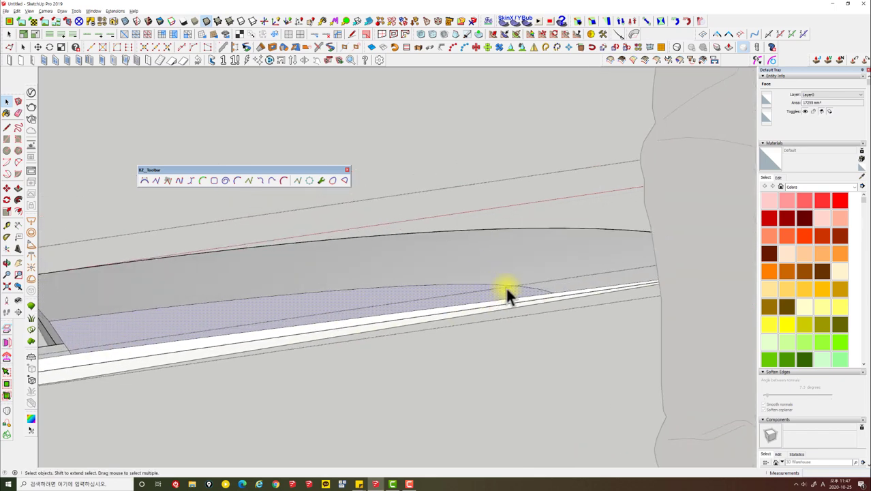
pyautogui.scroll(-5, 597, 284)
# Step: Delete the standing person figure and select the blade's lower bevel face
pyautogui.moveTo(563, 302); pyautogui.dragTo(634, 334, button='middle')
pyautogui.click(638, 308)
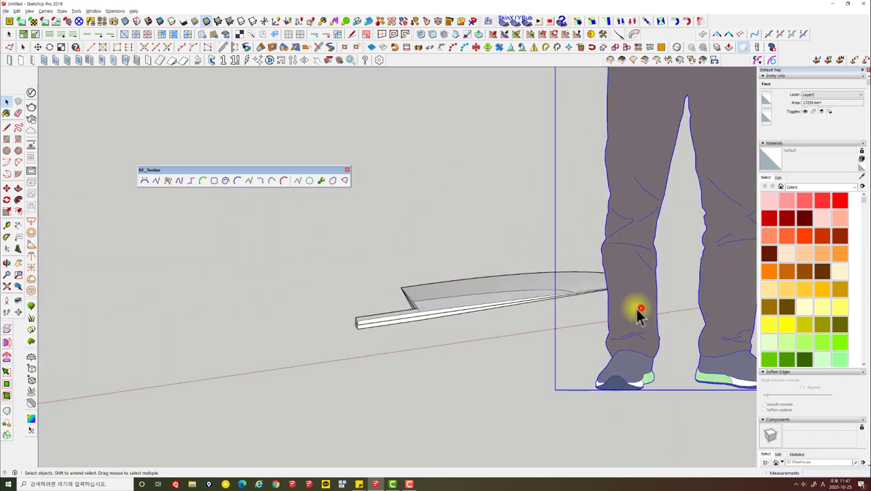
pyautogui.press('Delete')
pyautogui.scroll(3, 529, 301)
pyautogui.moveTo(591, 298)
pyautogui.mouseDown(button='middle')
pyautogui.moveTo(487, 310)
pyautogui.moveTo(479, 352)
pyautogui.mouseUp(button='middle')
pyautogui.click(471, 313)
pyautogui.scroll(3, 469, 317)
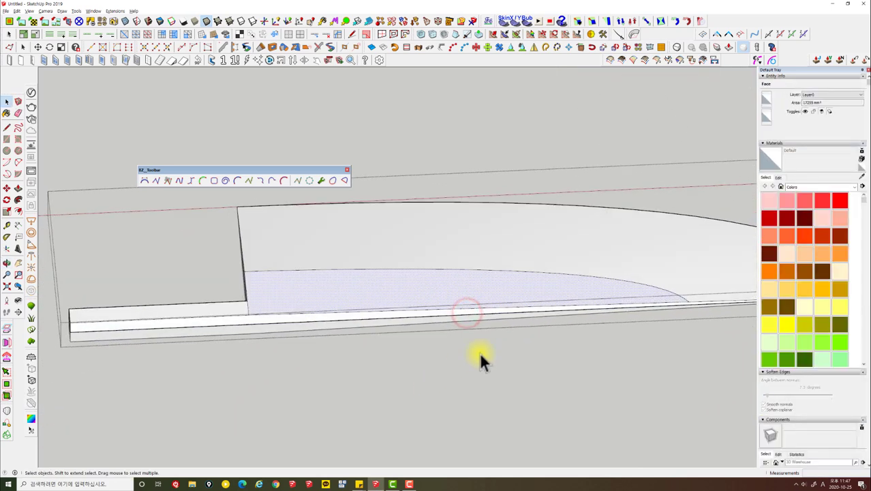
pyautogui.scroll(-2, 335, 334)
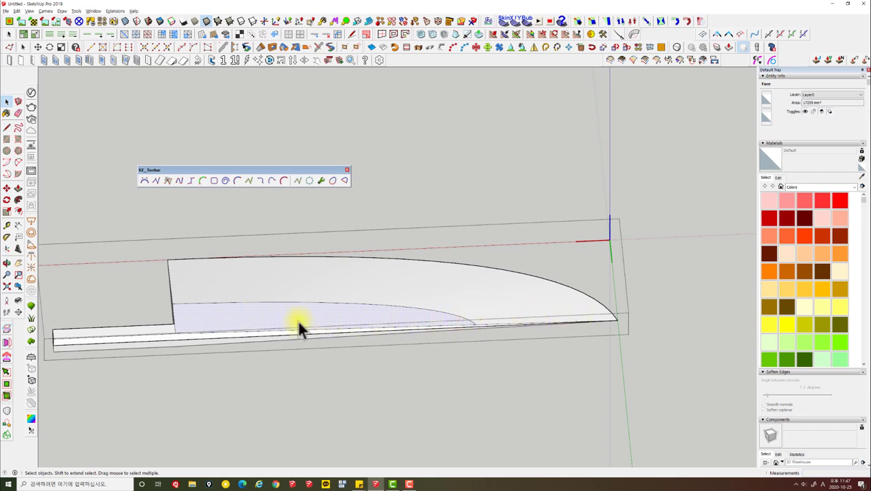
pyautogui.moveTo(298, 320); pyautogui.dragTo(377, 278, button='middle')
pyautogui.press('s')
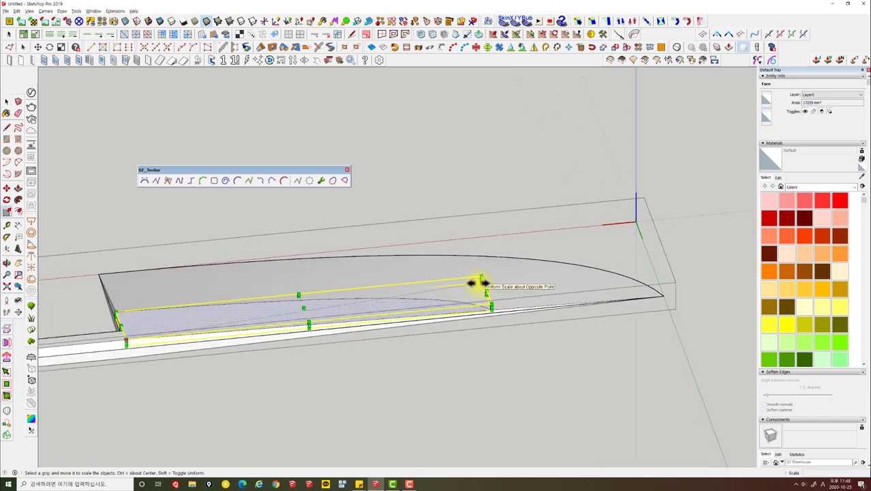
pyautogui.click(477, 282)
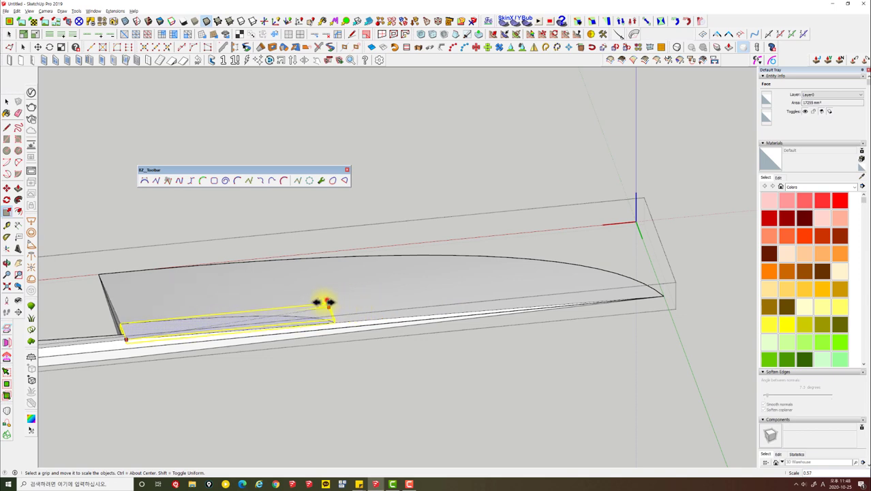
pyautogui.click(325, 302)
pyautogui.moveTo(325, 302)
pyautogui.mouseDown(button='middle')
pyautogui.moveTo(448, 347)
pyautogui.moveTo(562, 308)
pyautogui.moveTo(559, 295)
pyautogui.moveTo(319, 290)
pyautogui.moveTo(350, 359)
pyautogui.mouseUp(button='middle')
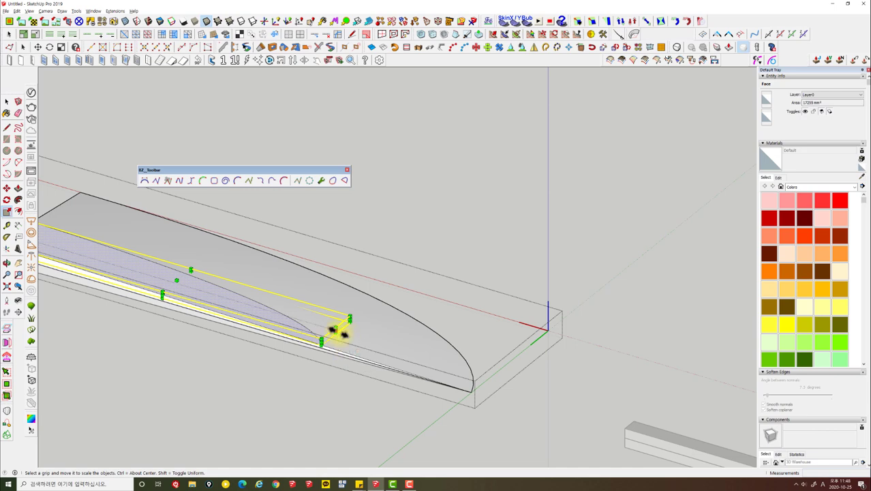
pyautogui.moveTo(339, 332); pyautogui.dragTo(204, 330)
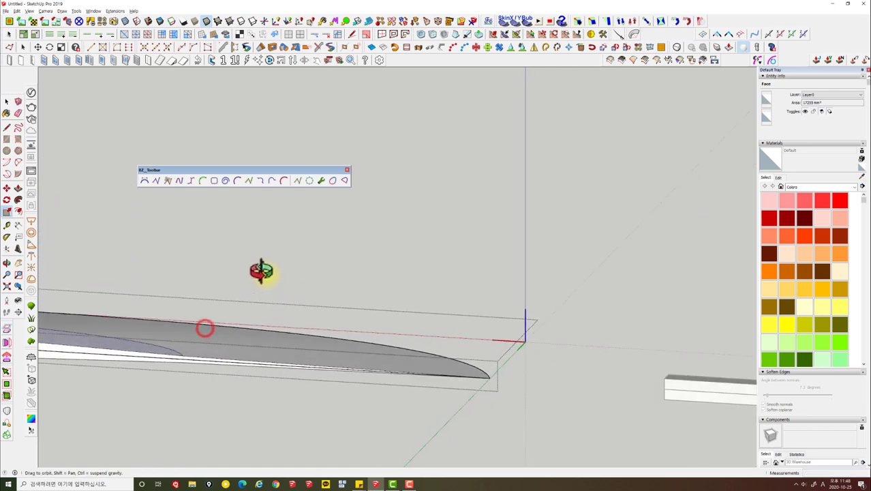
pyautogui.moveTo(204, 328)
pyautogui.mouseDown(button='middle')
pyautogui.moveTo(287, 222)
pyautogui.moveTo(351, 341)
pyautogui.moveTo(391, 351)
pyautogui.moveTo(464, 441)
pyautogui.mouseUp(button='middle')
pyautogui.hotkey('ctrl', 'z')
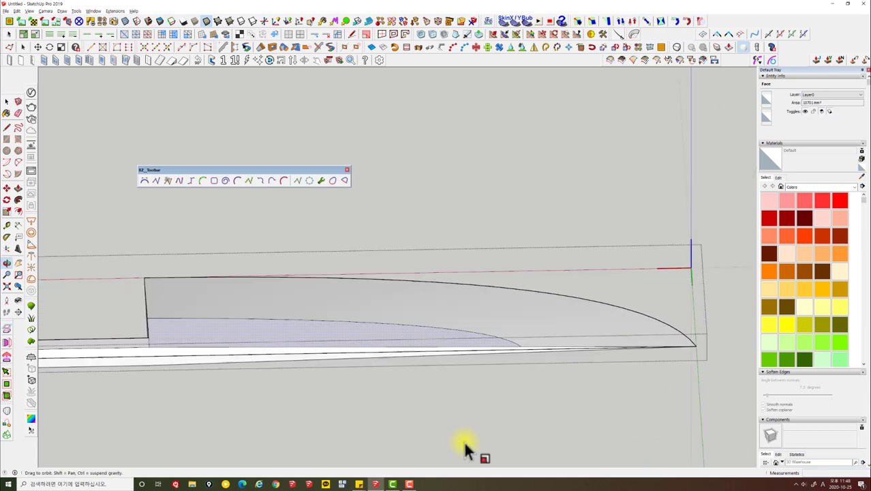
pyautogui.press('space')
pyautogui.click(335, 332)
pyautogui.moveTo(343, 369)
pyautogui.mouseDown(button='middle')
pyautogui.moveTo(170, 318)
pyautogui.moveTo(185, 321)
pyautogui.mouseUp(button='middle')
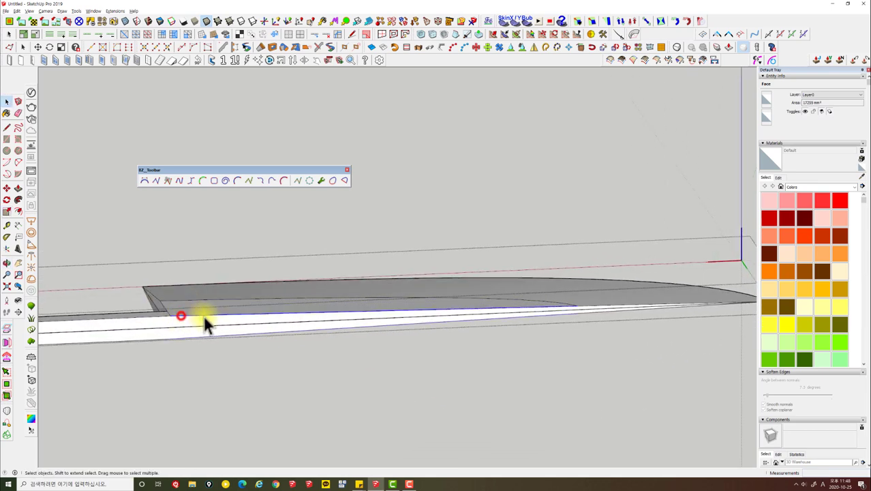
pyautogui.click(198, 315)
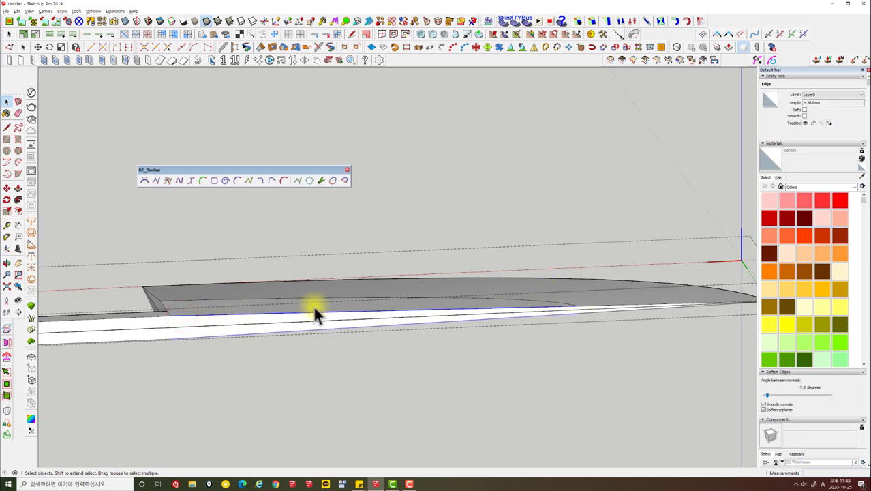
pyautogui.moveTo(315, 311); pyautogui.dragTo(251, 356, button='middle')
pyautogui.scroll(2, 245, 355)
pyautogui.click(242, 357)
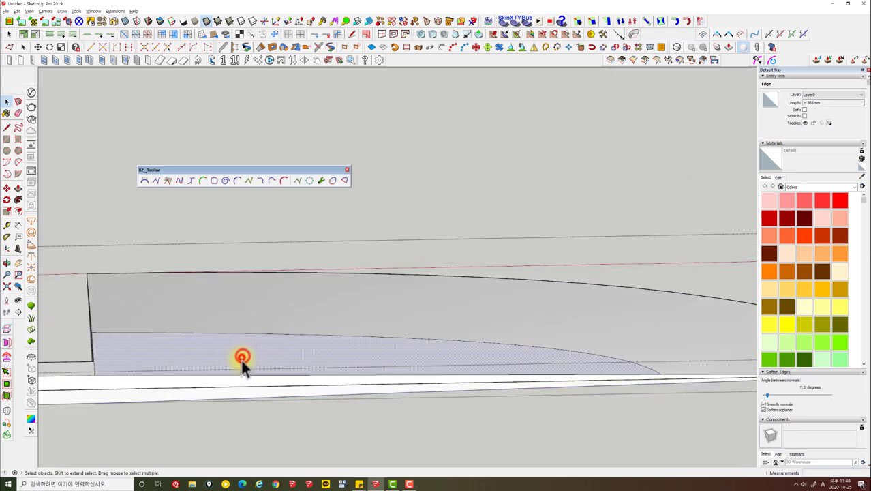
pyautogui.press('s')
pyautogui.moveTo(265, 384)
pyautogui.mouseDown(button='middle')
pyautogui.moveTo(349, 278)
pyautogui.moveTo(480, 310)
pyautogui.mouseUp(button='middle')
pyautogui.moveTo(332, 376)
pyautogui.mouseDown(button='middle')
pyautogui.moveTo(311, 452)
pyautogui.moveTo(337, 432)
pyautogui.moveTo(366, 311)
pyautogui.moveTo(298, 363)
pyautogui.moveTo(233, 379)
pyautogui.moveTo(309, 333)
pyautogui.mouseUp(button='middle')
pyautogui.press('space')
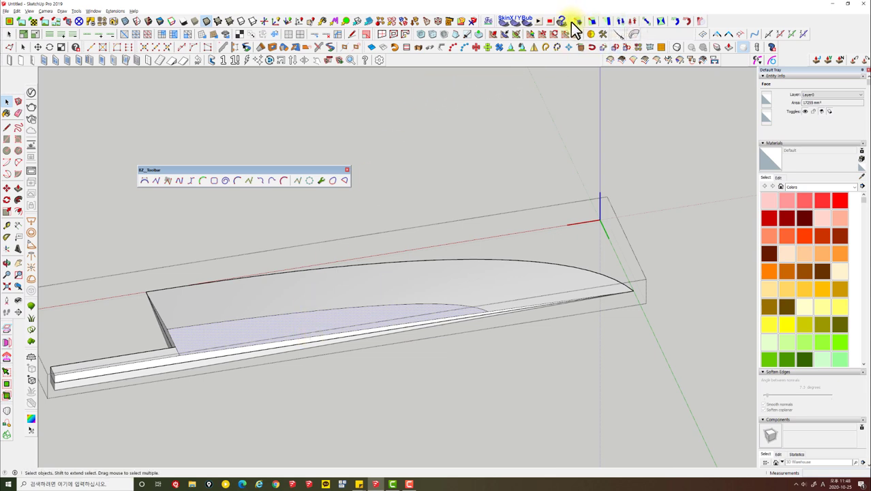
# Step: Float the FredoScale toolbar over the drawing area with the BZ_Toolbar stacked above it
pyautogui.moveTo(571, 21); pyautogui.dragTo(356, 181)
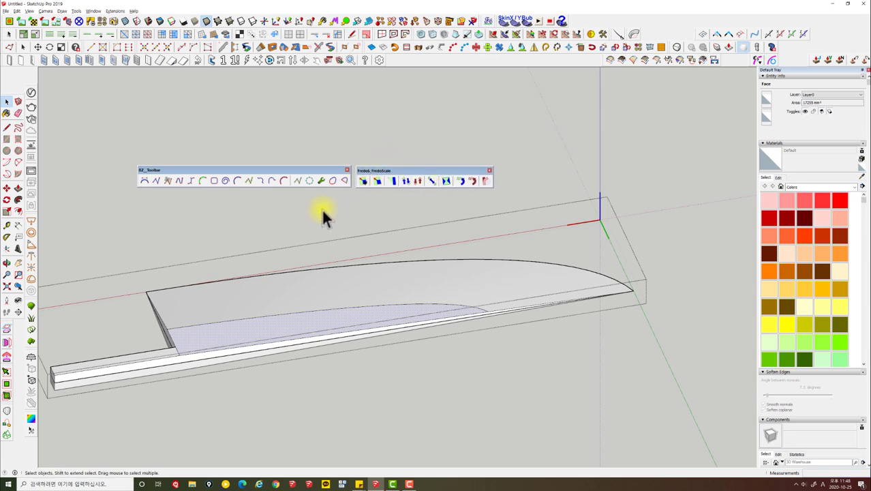
pyautogui.scroll(2, 262, 315)
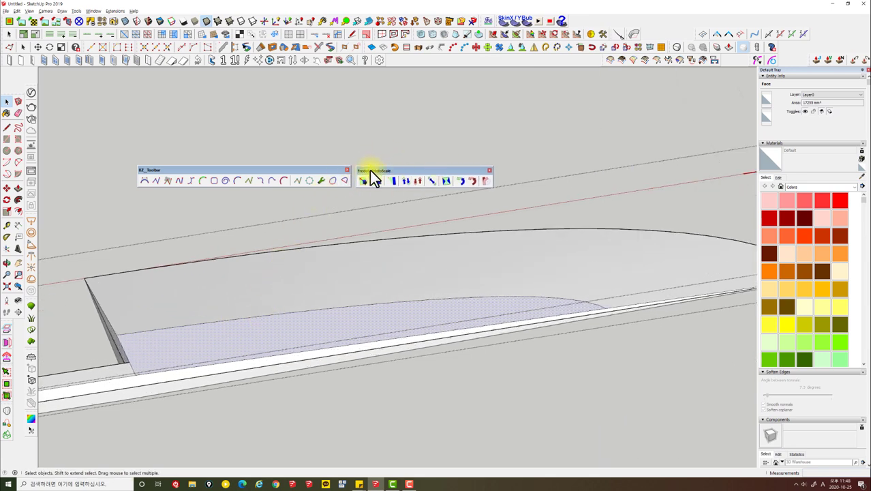
pyautogui.moveTo(370, 170); pyautogui.dragTo(152, 145)
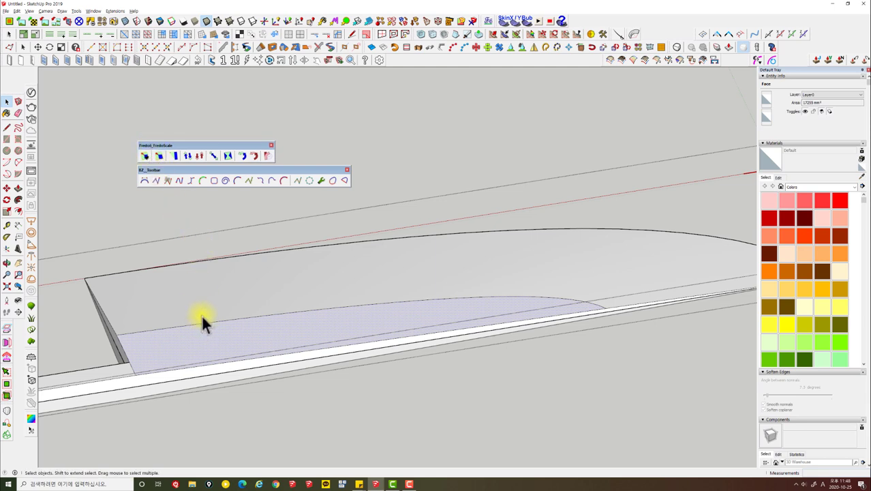
pyautogui.moveTo(201, 313); pyautogui.dragTo(229, 302, button='middle')
pyautogui.scroll(-2, 420, 248)
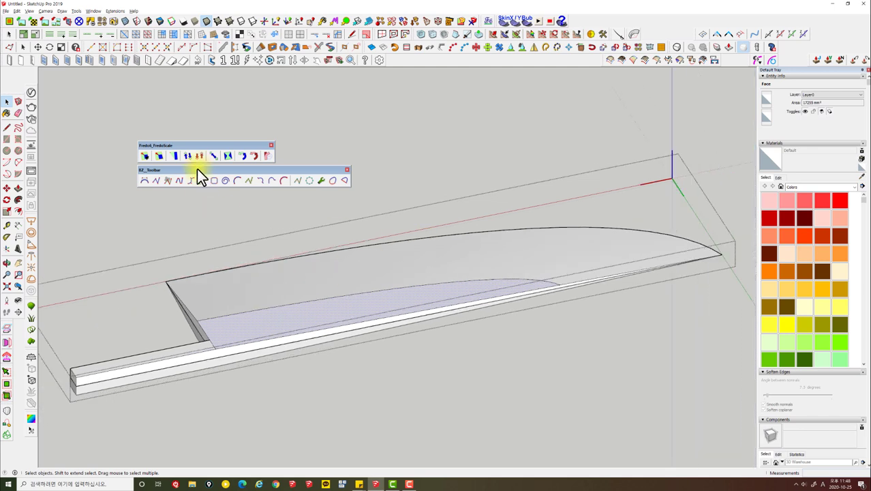
pyautogui.moveTo(197, 170); pyautogui.dragTo(197, 121)
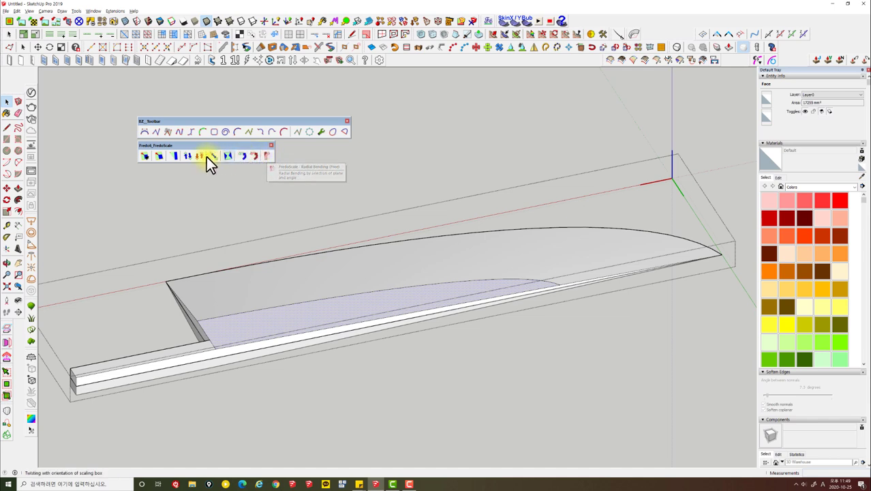
pyautogui.click(160, 155)
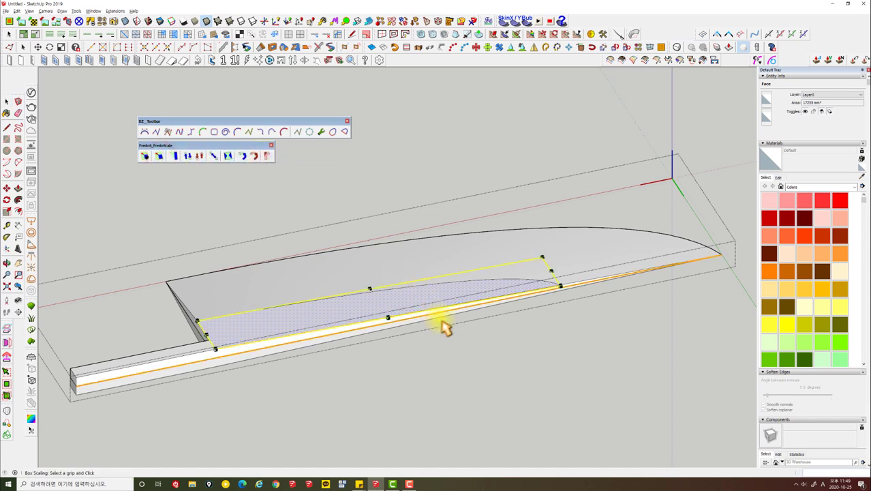
pyautogui.scroll(2, 453, 331)
pyautogui.scroll(2, 454, 333)
pyautogui.moveTo(454, 333)
pyautogui.mouseDown(button='middle')
pyautogui.moveTo(489, 311)
pyautogui.moveTo(486, 247)
pyautogui.mouseUp(button='middle')
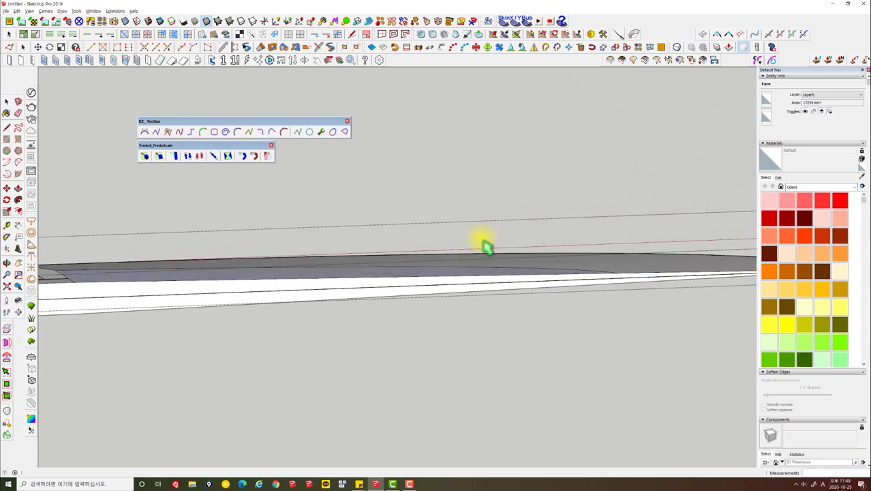
pyautogui.moveTo(134, 258); pyautogui.dragTo(191, 188, button='middle')
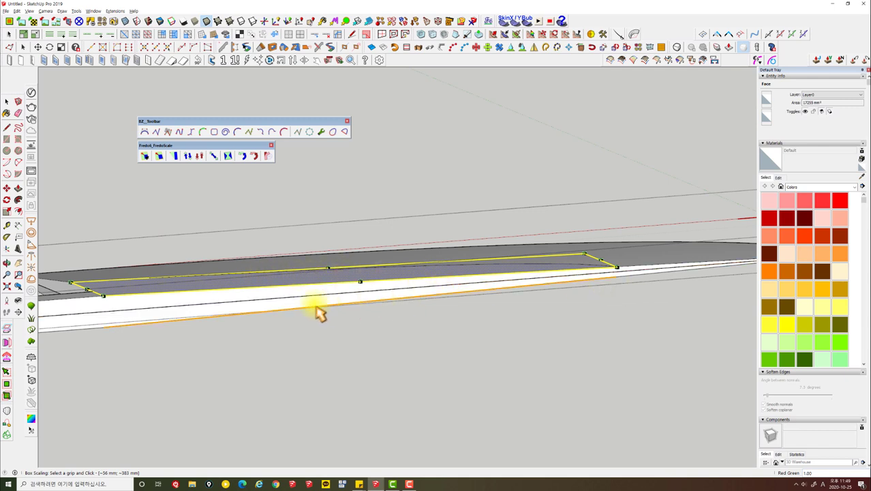
pyautogui.click(91, 300)
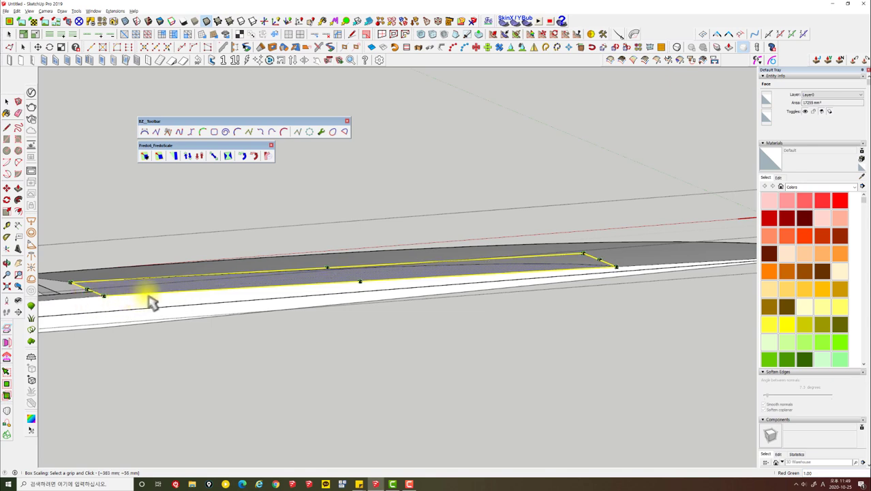
pyautogui.moveTo(155, 300)
pyautogui.mouseDown(button='middle')
pyautogui.moveTo(194, 322)
pyautogui.moveTo(247, 304)
pyautogui.mouseUp(button='middle')
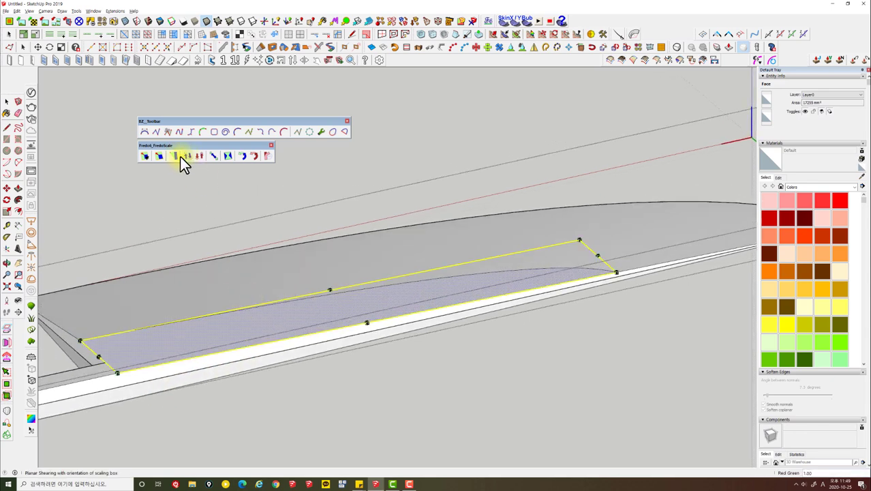
pyautogui.moveTo(185, 276)
pyautogui.mouseDown(button='middle')
pyautogui.moveTo(301, 195)
pyautogui.moveTo(208, 174)
pyautogui.mouseUp(button='middle')
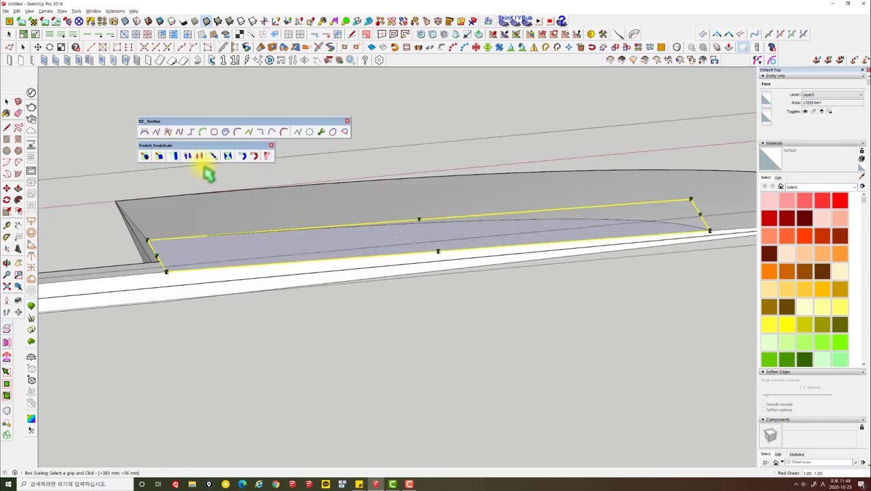
pyautogui.click(8, 128)
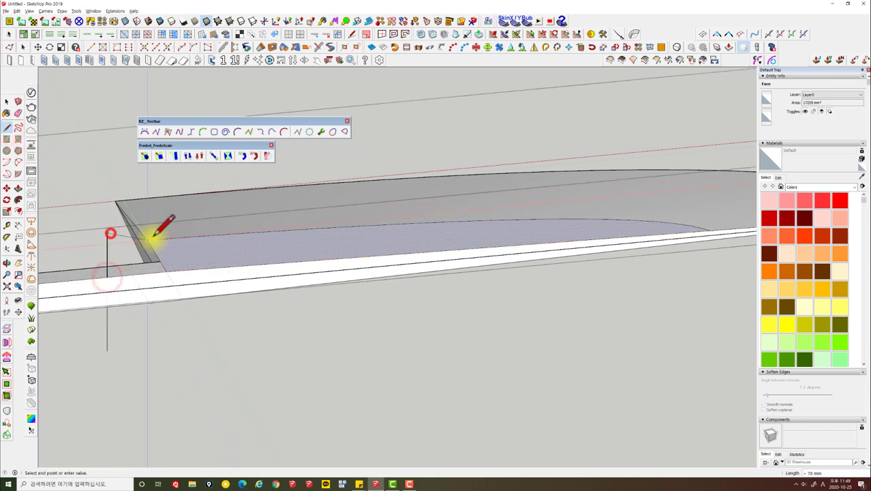
pyautogui.moveTo(155, 229); pyautogui.dragTo(133, 211, button='middle')
pyautogui.press('space')
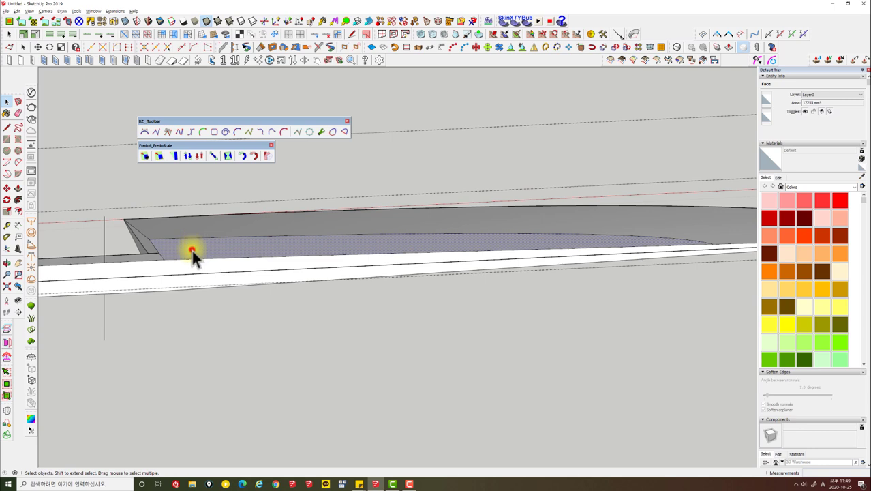
pyautogui.click(158, 155)
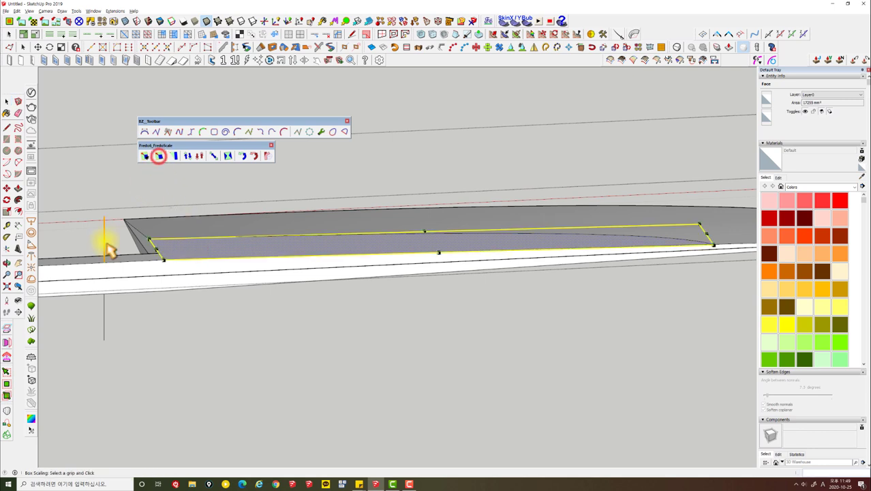
pyautogui.click(157, 245)
pyautogui.press('Escape')
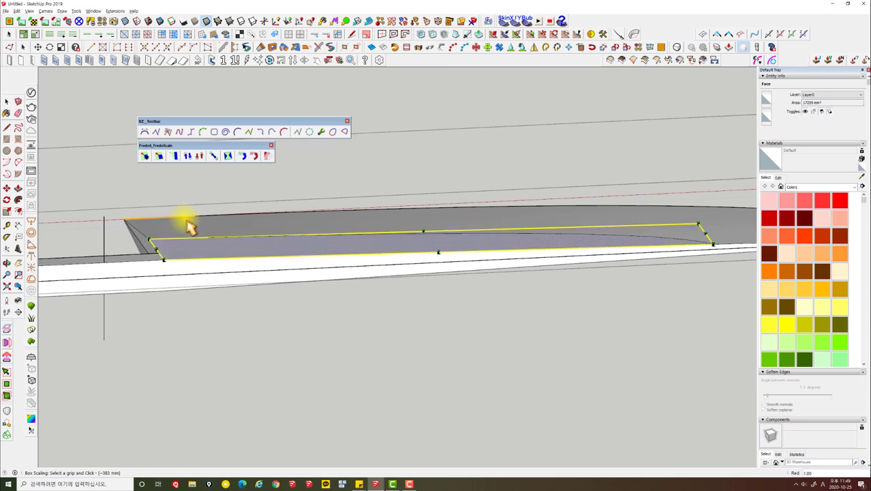
pyautogui.moveTo(188, 223)
pyautogui.mouseDown(button='middle')
pyautogui.moveTo(191, 189)
pyautogui.moveTo(346, 171)
pyautogui.moveTo(420, 188)
pyautogui.moveTo(183, 232)
pyautogui.moveTo(278, 248)
pyautogui.moveTo(218, 218)
pyautogui.moveTo(233, 262)
pyautogui.mouseUp(button='middle')
pyautogui.press('e')
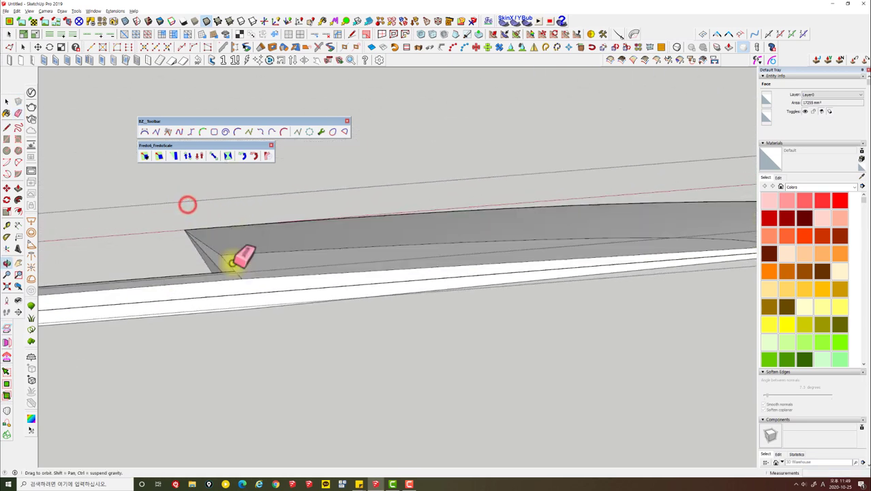
pyautogui.press('space')
pyautogui.click(267, 265)
pyautogui.click(158, 156)
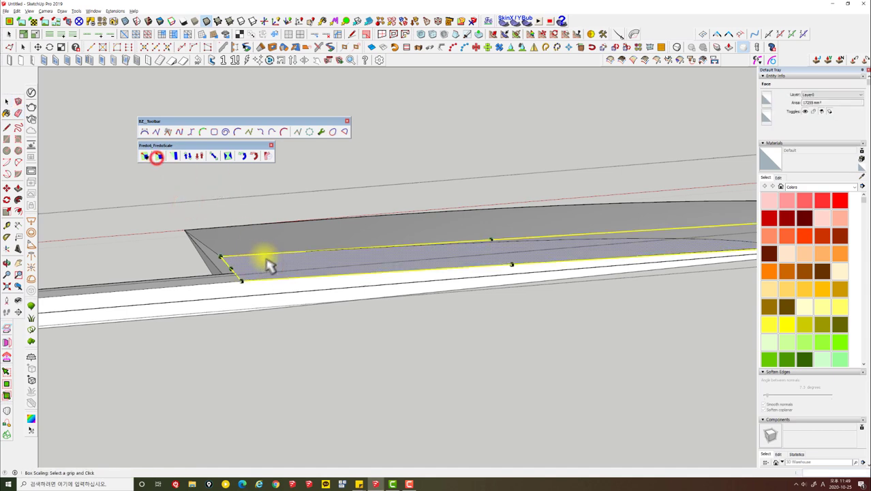
pyautogui.scroll(-1, 259, 259)
pyautogui.scroll(-3, 300, 276)
pyautogui.scroll(2, 244, 267)
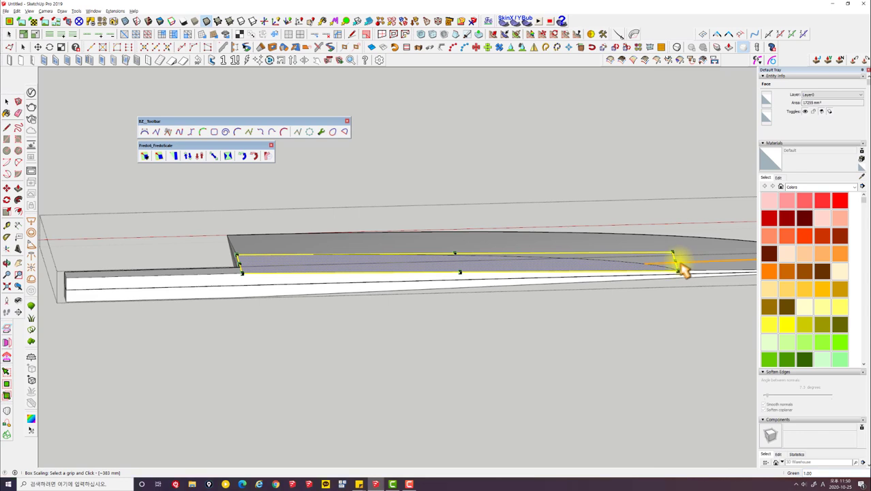
pyautogui.moveTo(675, 262); pyautogui.dragTo(497, 267)
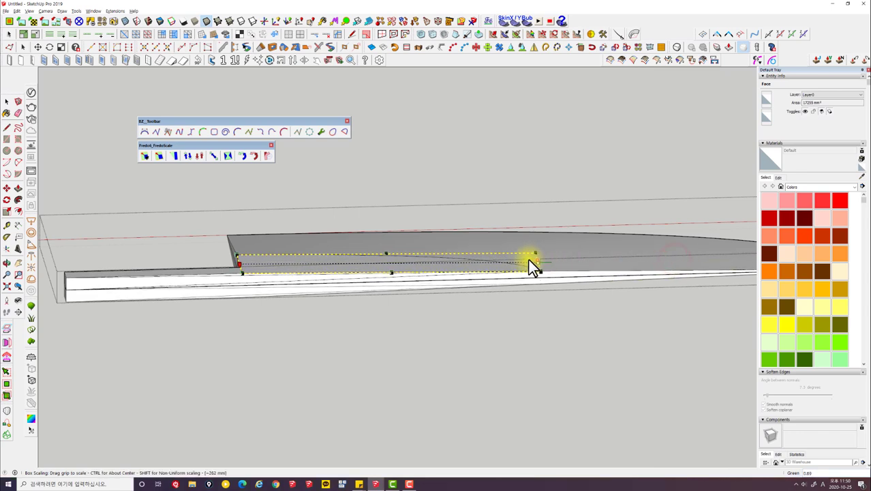
pyautogui.moveTo(454, 265); pyautogui.dragTo(526, 404, button='middle')
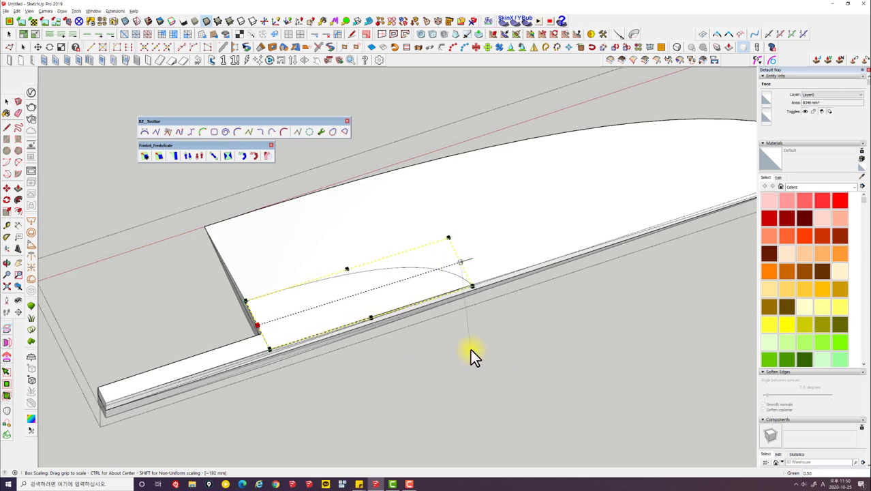
pyautogui.moveTo(470, 351)
pyautogui.mouseDown(button='middle')
pyautogui.moveTo(642, 154)
pyautogui.moveTo(545, 311)
pyautogui.mouseUp(button='middle')
pyautogui.scroll(5, 582, 371)
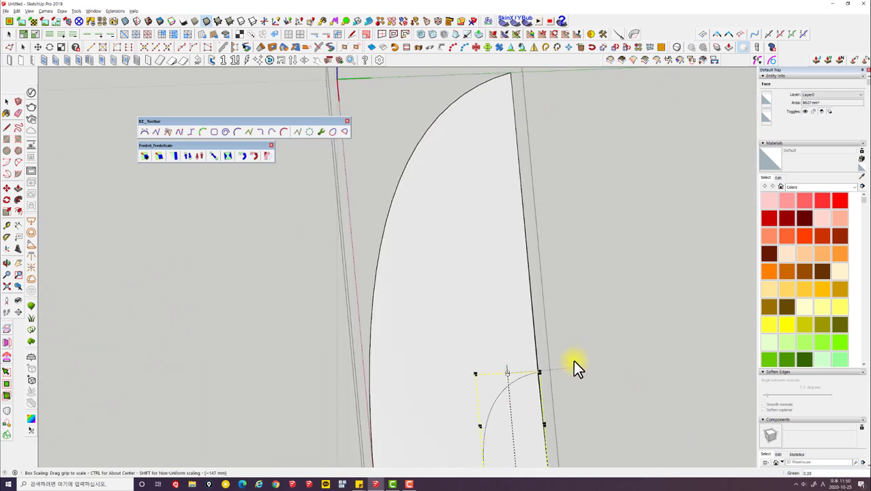
pyautogui.click(573, 362)
pyautogui.moveTo(573, 362)
pyautogui.mouseDown(button='middle')
pyautogui.moveTo(489, 261)
pyautogui.moveTo(421, 289)
pyautogui.moveTo(219, 253)
pyautogui.mouseUp(button='middle')
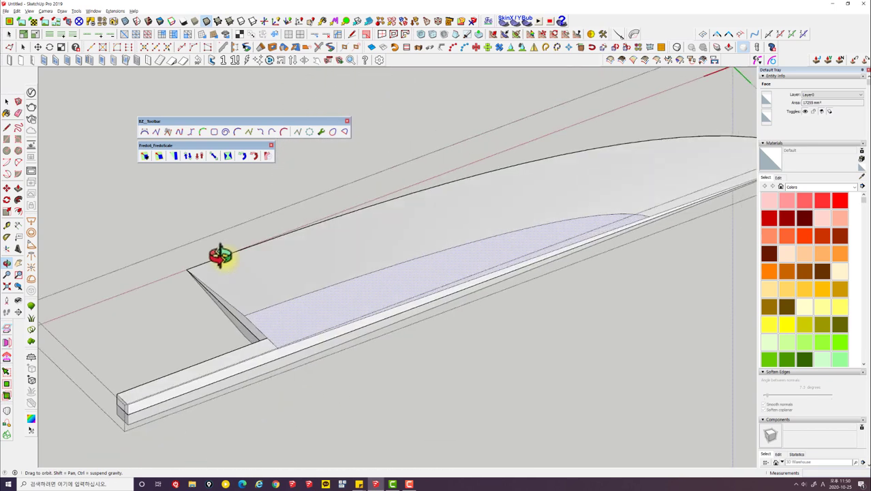
pyautogui.scroll(2, 283, 359)
pyautogui.scroll(2, 281, 355)
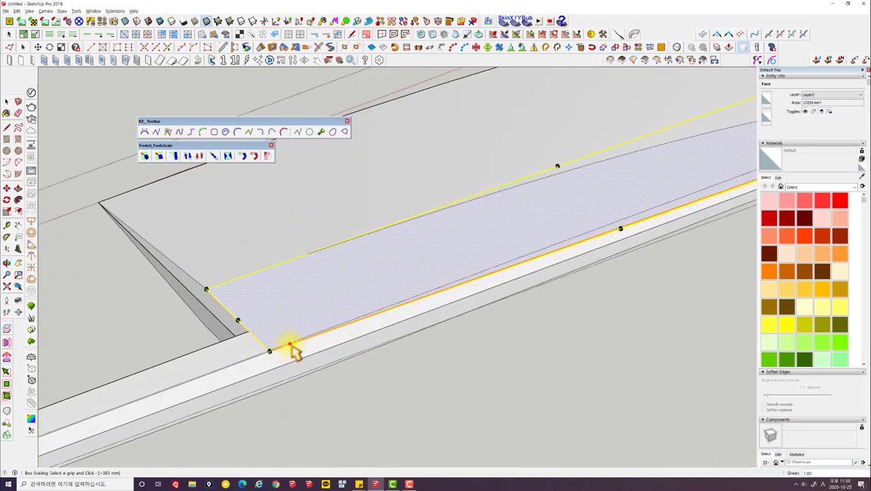
pyautogui.scroll(-3, 289, 346)
pyautogui.scroll(3, 640, 341)
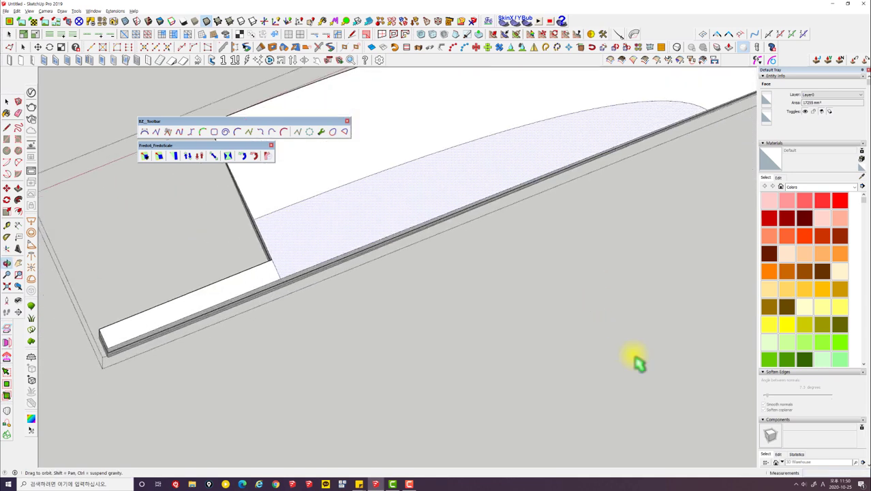
pyautogui.scroll(2, 409, 266)
pyautogui.scroll(2, 307, 314)
pyautogui.scroll(1, 266, 327)
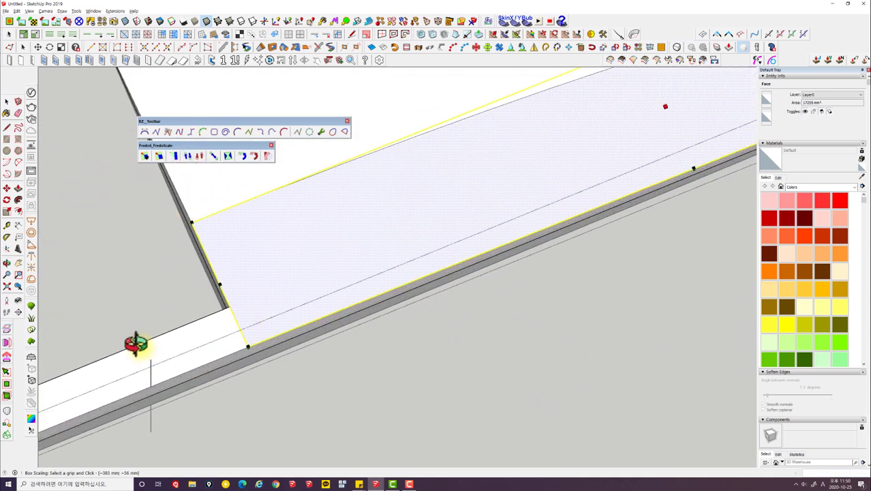
pyautogui.scroll(-2, 136, 344)
pyautogui.click(137, 300)
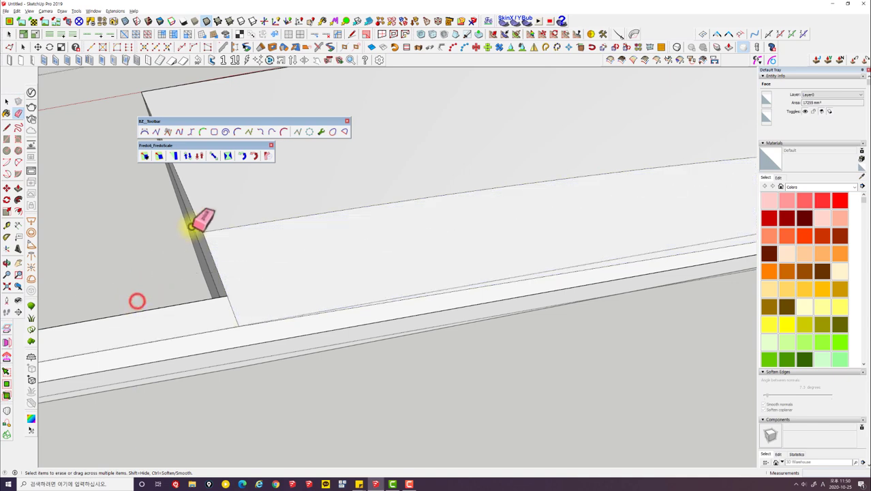
pyautogui.click(277, 290)
# Step: Select the spine bevel face, start FredoScale Box Scaling, and grab its end grip
pyautogui.moveTo(356, 305); pyautogui.dragTo(538, 249, button='middle')
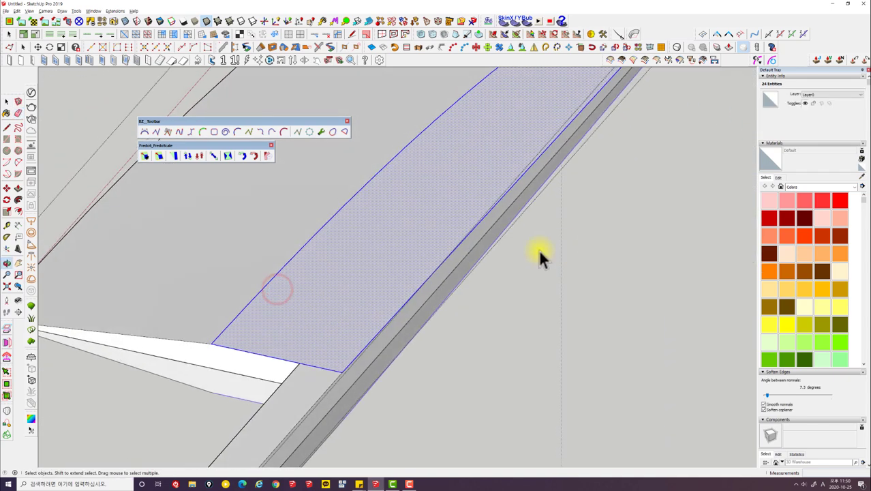
pyautogui.click(470, 231)
pyautogui.click(429, 232)
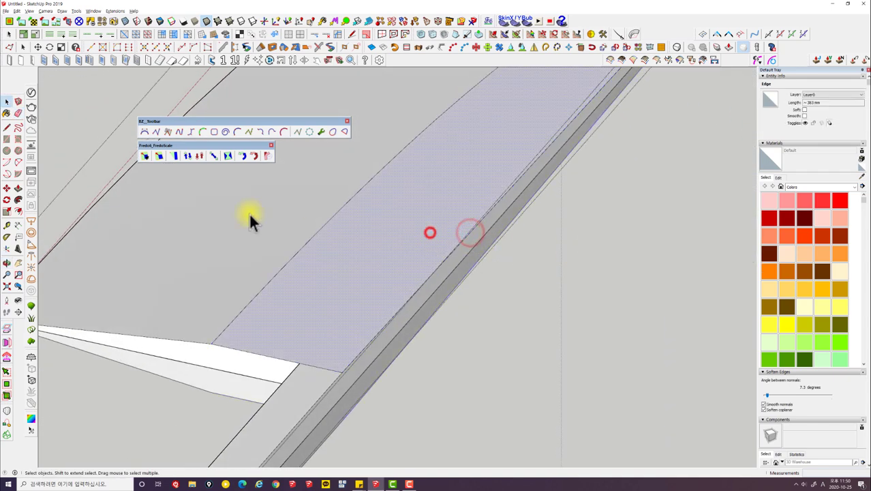
pyautogui.click(159, 156)
pyautogui.moveTo(438, 285)
pyautogui.mouseDown(button='middle')
pyautogui.moveTo(501, 248)
pyautogui.moveTo(462, 249)
pyautogui.moveTo(451, 259)
pyautogui.moveTo(469, 272)
pyautogui.mouseUp(button='middle')
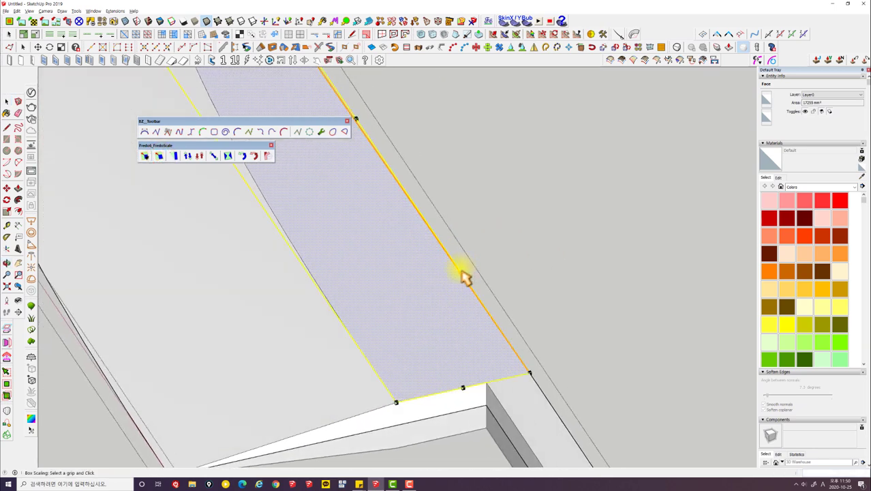
pyautogui.click(460, 272)
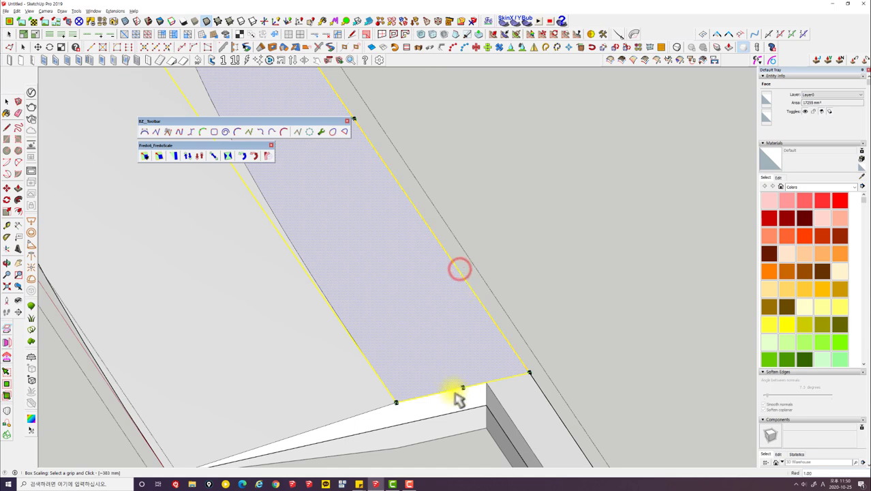
pyautogui.moveTo(587, 352)
pyautogui.mouseDown(button='middle')
pyautogui.moveTo(383, 324)
pyautogui.moveTo(467, 316)
pyautogui.moveTo(409, 330)
pyautogui.mouseUp(button='middle')
pyautogui.click(244, 353)
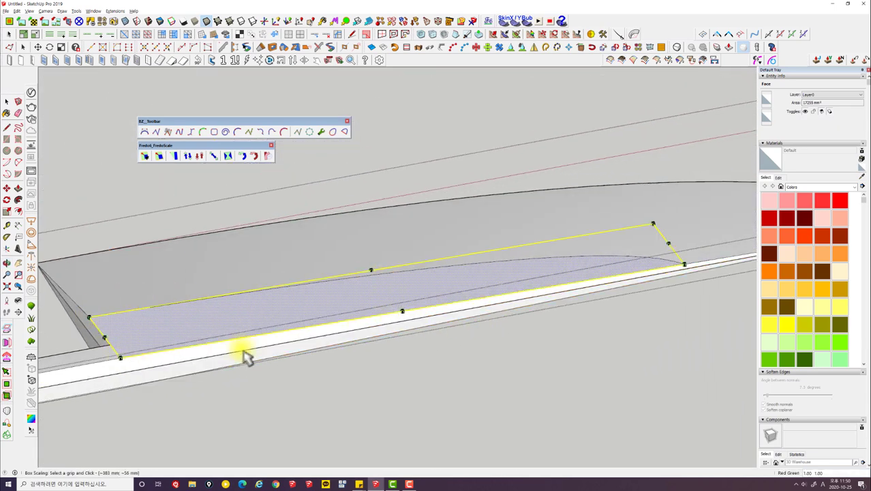
pyautogui.click(669, 244)
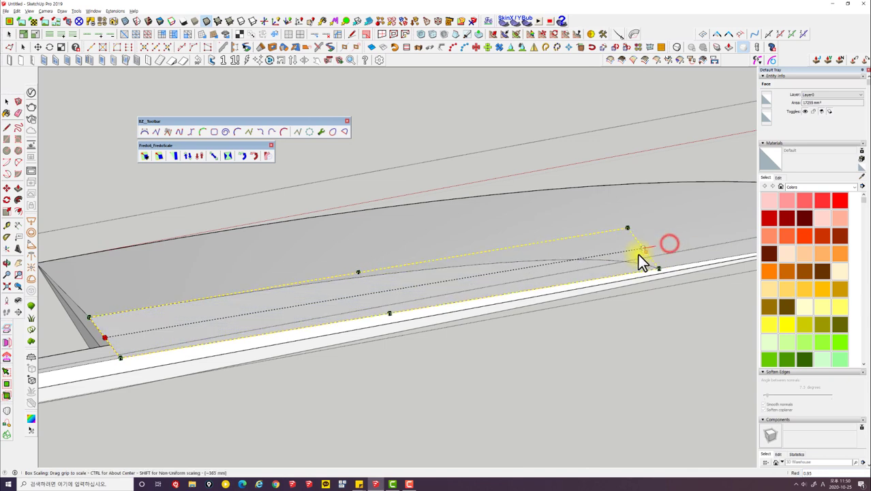
# Step: Stretch the bevel face along the red axis toward the tip, to about 25379 mm²
pyautogui.scroll(-2, 552, 276)
pyautogui.scroll(-2, 505, 287)
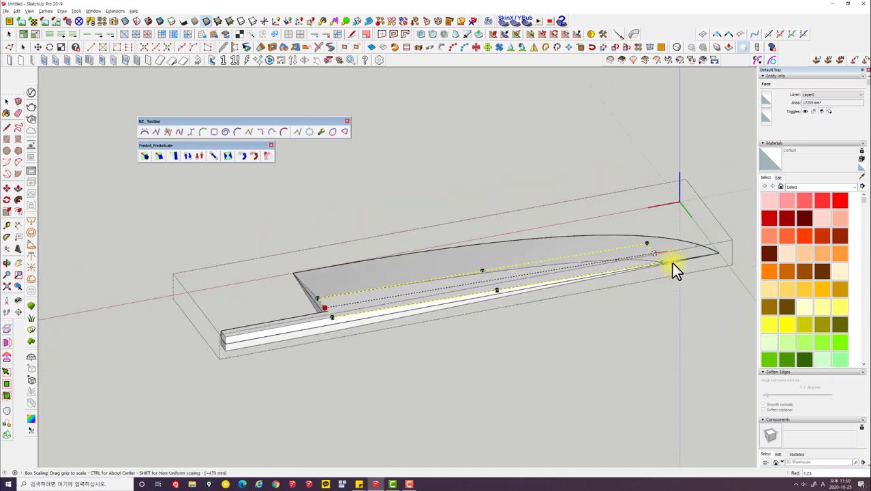
pyautogui.moveTo(444, 313); pyautogui.dragTo(523, 287)
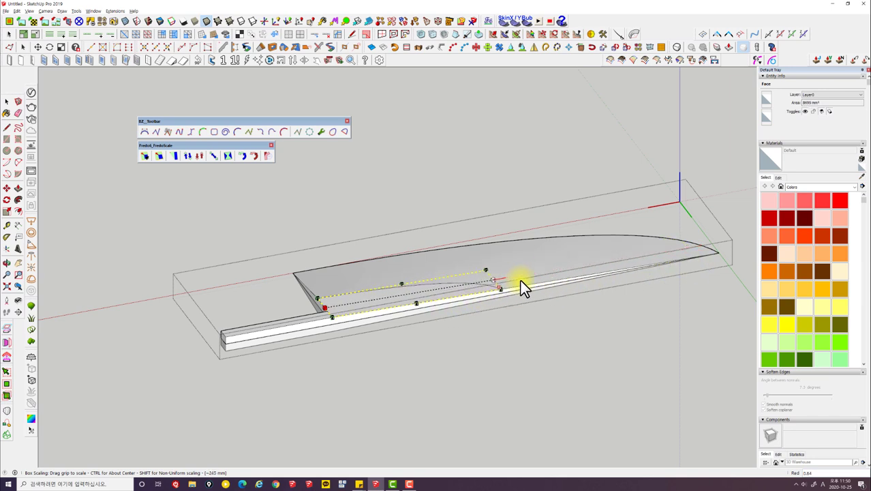
pyautogui.moveTo(633, 265)
pyautogui.mouseDown()
pyautogui.moveTo(713, 245)
pyautogui.moveTo(702, 273)
pyautogui.mouseUp()
pyautogui.scroll(3, 716, 254)
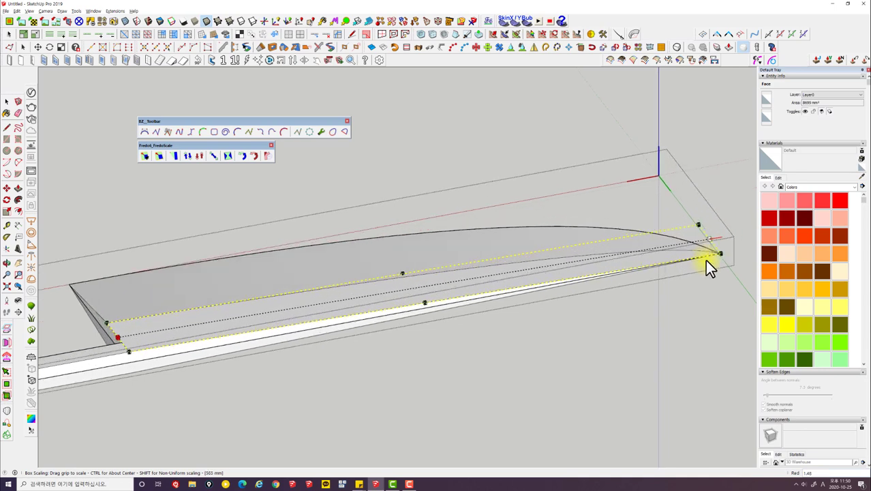
pyautogui.moveTo(702, 272)
pyautogui.mouseDown(button='middle')
pyautogui.moveTo(604, 353)
pyautogui.moveTo(631, 370)
pyautogui.moveTo(626, 351)
pyautogui.moveTo(595, 333)
pyautogui.moveTo(477, 205)
pyautogui.moveTo(335, 227)
pyautogui.moveTo(408, 306)
pyautogui.moveTo(399, 282)
pyautogui.moveTo(420, 315)
pyautogui.moveTo(595, 280)
pyautogui.moveTo(440, 340)
pyautogui.moveTo(356, 291)
pyautogui.moveTo(532, 271)
pyautogui.mouseUp(button='middle')
pyautogui.click(629, 353)
pyautogui.click(411, 287)
pyautogui.scroll(2, 486, 286)
pyautogui.scroll(3, 463, 287)
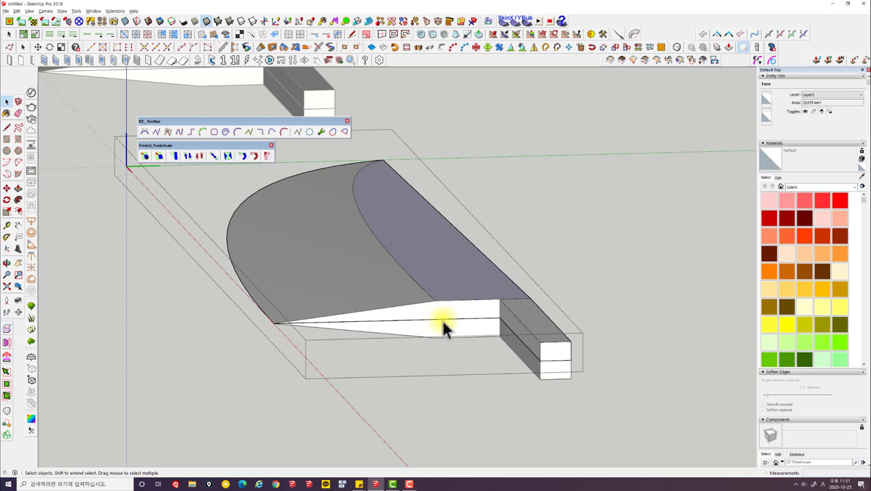
# Step: Select the white bevel face's top edge and orbit to a side view of the blade
pyautogui.scroll(2, 443, 321)
pyautogui.click(440, 287)
pyautogui.scroll(-2, 442, 293)
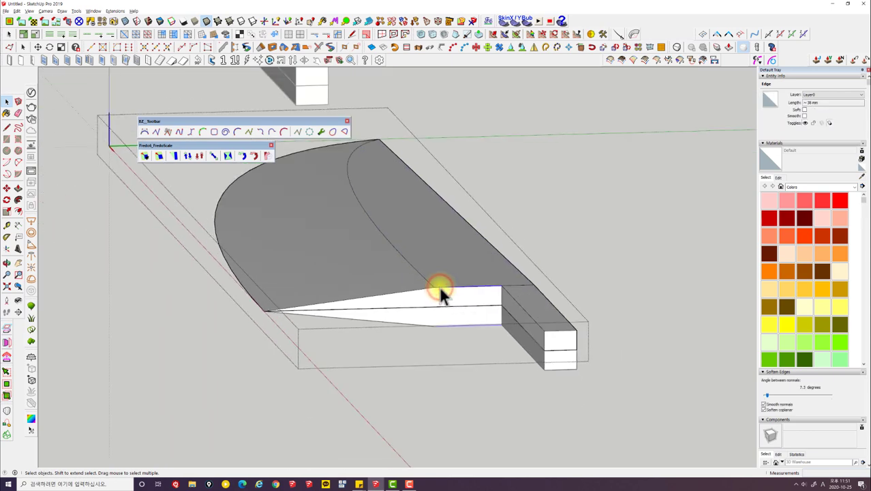
pyautogui.scroll(-2, 467, 280)
pyautogui.scroll(2, 443, 297)
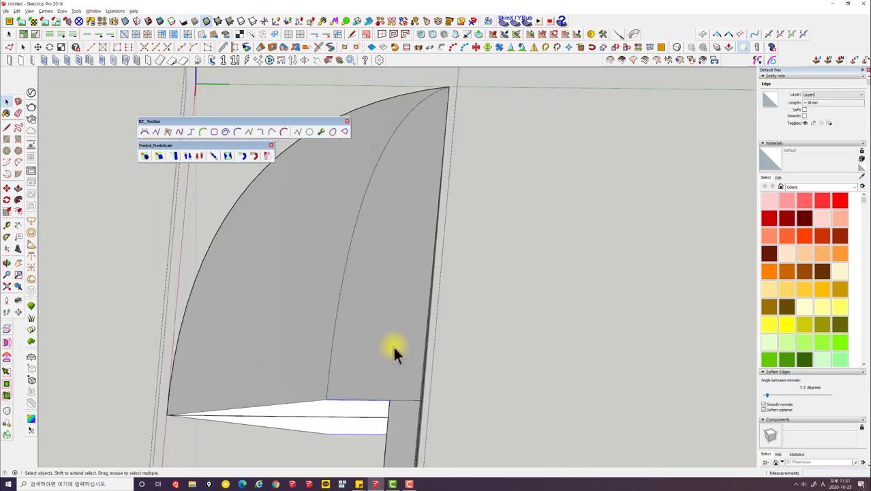
pyautogui.scroll(-3, 410, 320)
pyautogui.moveTo(438, 287); pyautogui.dragTo(527, 207, button='middle')
pyautogui.scroll(1, 563, 204)
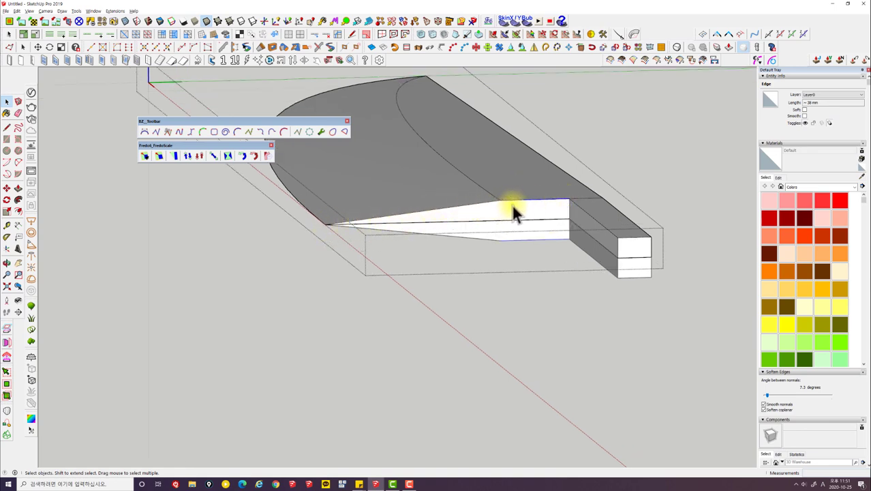
pyautogui.moveTo(476, 200)
pyautogui.mouseDown(button='middle')
pyautogui.moveTo(445, 272)
pyautogui.moveTo(440, 244)
pyautogui.moveTo(438, 251)
pyautogui.moveTo(399, 241)
pyautogui.moveTo(402, 234)
pyautogui.moveTo(418, 239)
pyautogui.mouseUp(button='middle')
pyautogui.scroll(1, 423, 241)
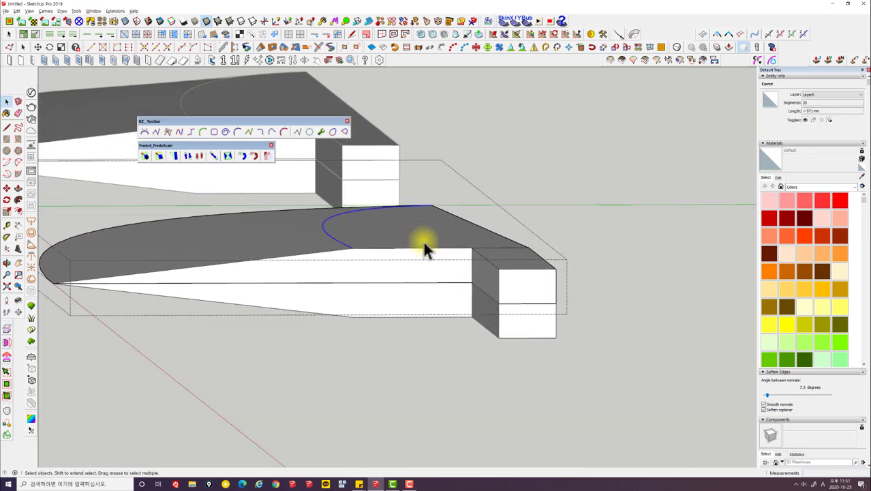
pyautogui.scroll(3, 423, 242)
# Step: Draw a line from the bottom heel corner to the curve top, splitting off a 20233 mm² face
pyautogui.click(9, 131)
pyautogui.scroll(-2, 388, 292)
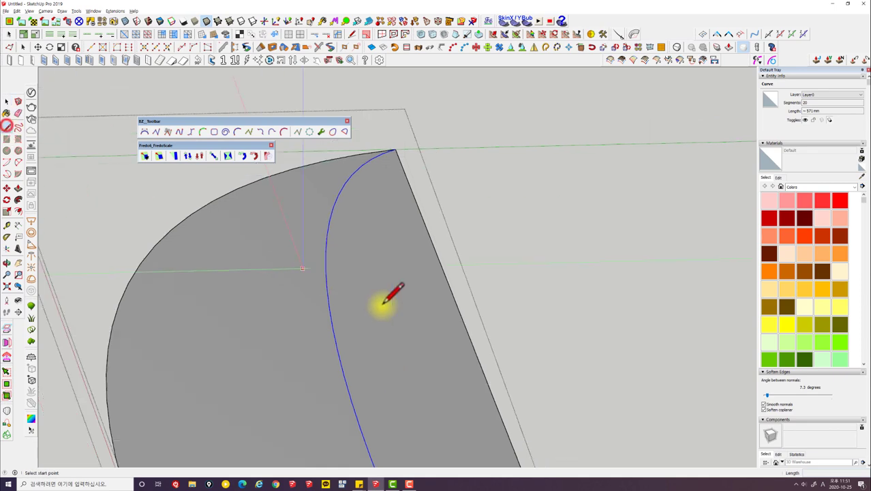
pyautogui.scroll(-1, 422, 348)
pyautogui.click(451, 448)
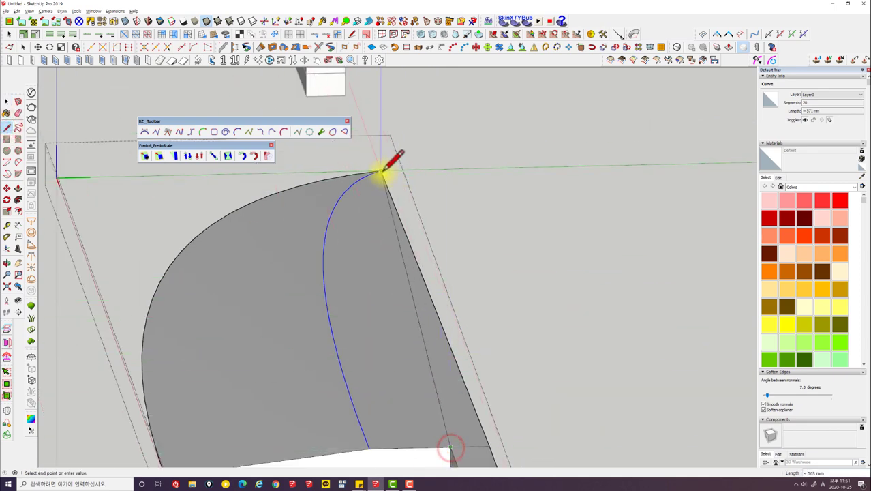
pyautogui.click(380, 171)
pyautogui.scroll(-2, 451, 317)
pyautogui.press('space')
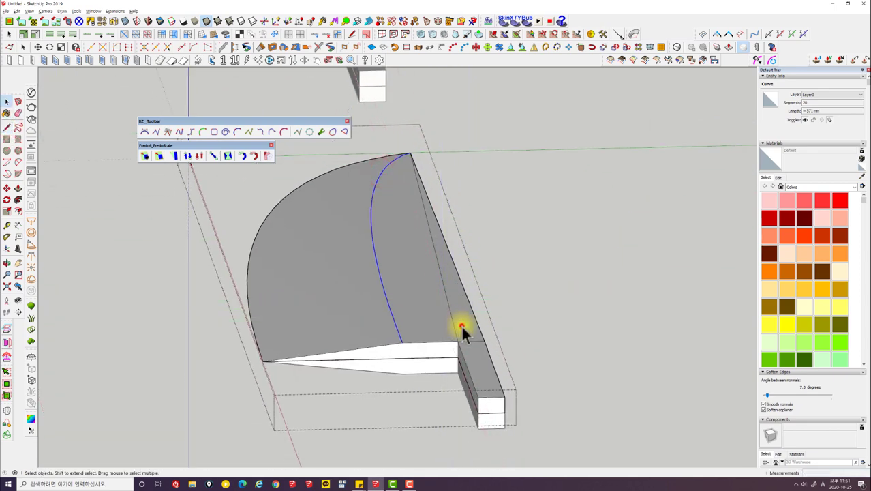
pyautogui.click(431, 328)
# Step: Begin rotating the split face, centring the protractor on the heel corner
pyautogui.moveTo(418, 333); pyautogui.dragTo(414, 253, button='middle')
pyautogui.moveTo(414, 305); pyautogui.dragTo(430, 334, button='middle')
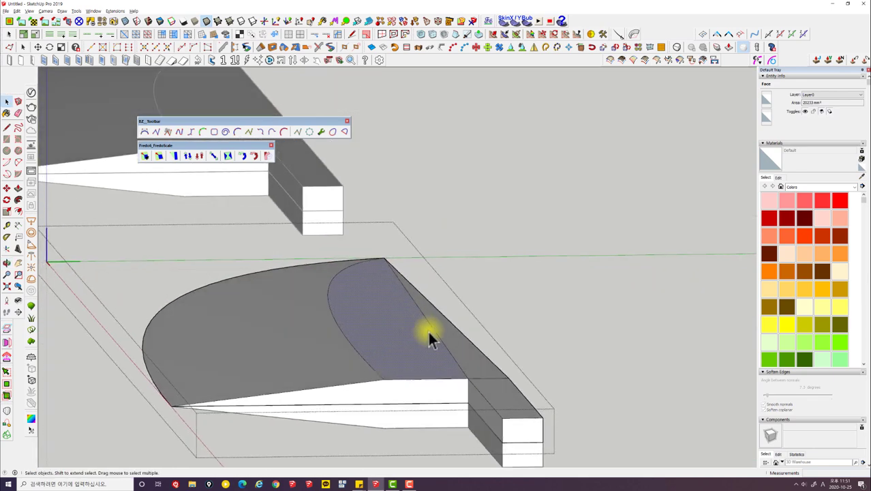
pyautogui.press('q')
pyautogui.click(467, 382)
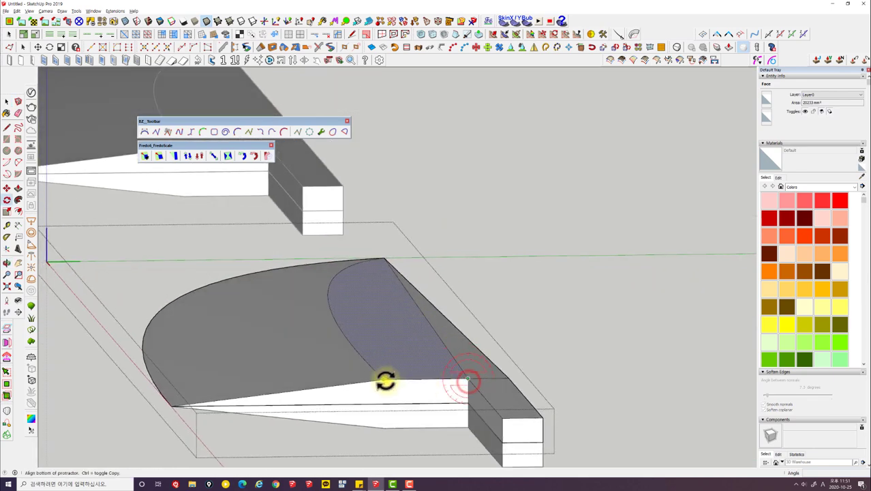
# Step: Tilt the split bevel face a few degrees about the heel edge
pyautogui.click(384, 385)
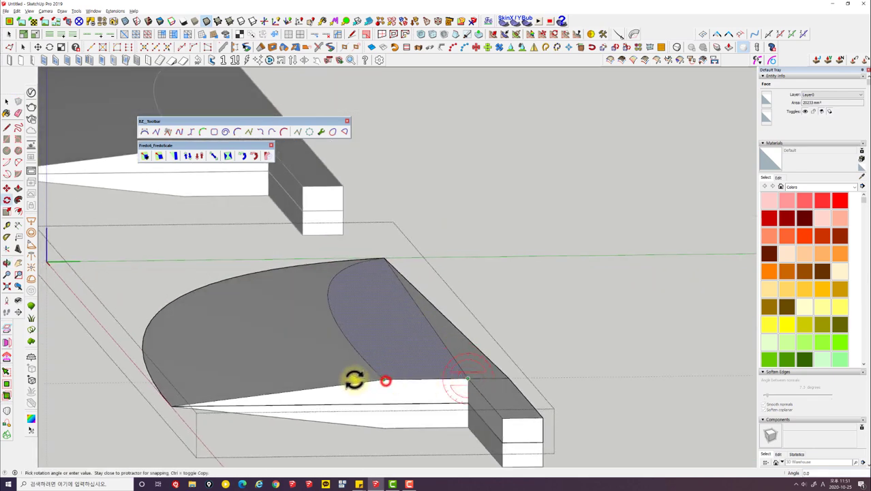
pyautogui.click(171, 406)
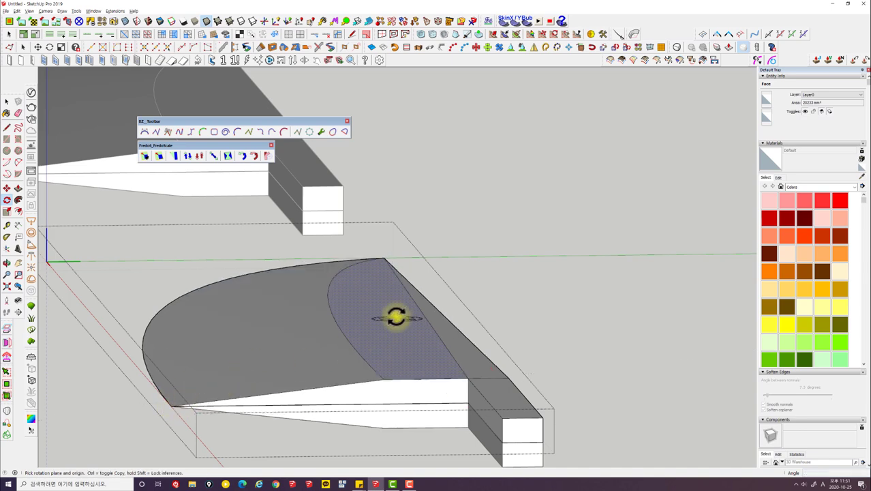
pyautogui.moveTo(399, 315)
pyautogui.mouseDown(button='middle')
pyautogui.moveTo(440, 278)
pyautogui.moveTo(597, 325)
pyautogui.moveTo(627, 312)
pyautogui.moveTo(471, 268)
pyautogui.moveTo(356, 255)
pyautogui.moveTo(540, 305)
pyautogui.mouseUp(button='middle')
pyautogui.scroll(3, 539, 304)
pyautogui.press('space')
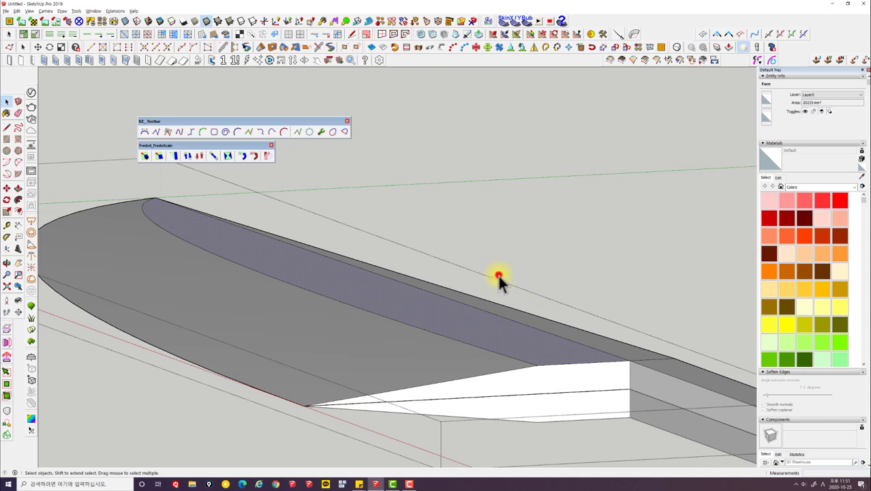
pyautogui.moveTo(499, 276)
pyautogui.mouseDown(button='middle')
pyautogui.moveTo(428, 354)
pyautogui.moveTo(381, 298)
pyautogui.moveTo(454, 370)
pyautogui.mouseUp(button='middle')
pyautogui.scroll(2, 424, 355)
pyautogui.press('e')
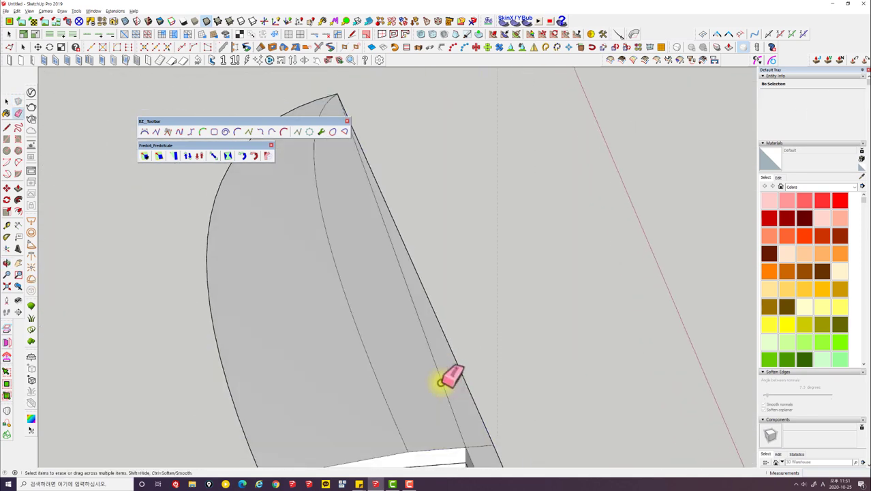
pyautogui.press('space')
pyautogui.click(441, 384)
pyautogui.tripleClick(442, 388)
pyautogui.press('e')
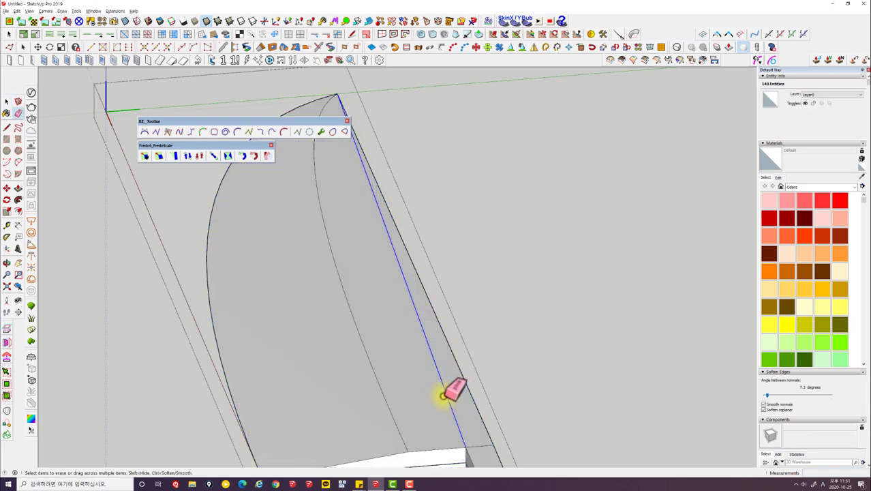
pyautogui.moveTo(451, 389)
pyautogui.mouseDown(button='middle')
pyautogui.moveTo(408, 321)
pyautogui.moveTo(459, 243)
pyautogui.moveTo(513, 285)
pyautogui.moveTo(534, 274)
pyautogui.mouseUp(button='middle')
pyautogui.scroll(2, 513, 285)
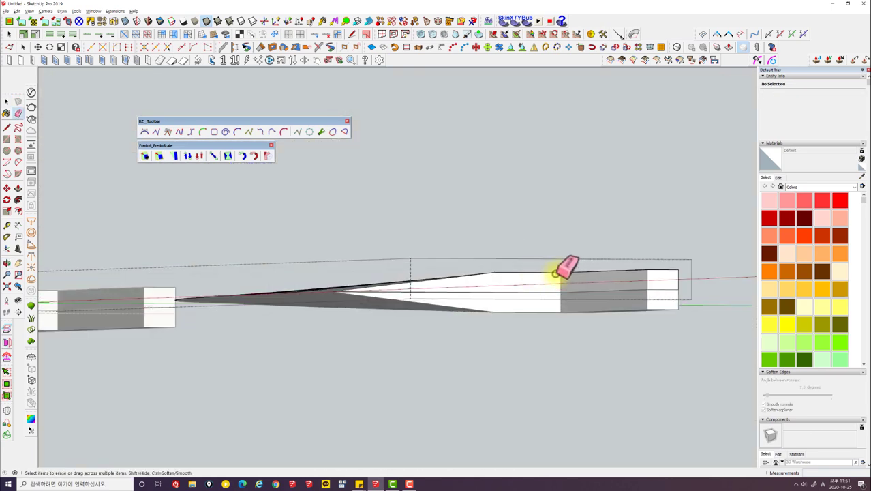
pyautogui.moveTo(461, 255)
pyautogui.mouseDown(button='middle')
pyautogui.moveTo(460, 307)
pyautogui.moveTo(387, 275)
pyautogui.moveTo(568, 334)
pyautogui.moveTo(376, 287)
pyautogui.moveTo(527, 369)
pyautogui.moveTo(540, 268)
pyautogui.moveTo(424, 263)
pyautogui.moveTo(492, 220)
pyautogui.moveTo(428, 227)
pyautogui.mouseUp(button='middle')
pyautogui.scroll(-1, 461, 308)
pyautogui.press('e')
pyautogui.press('space')
# Step: Select the right-hand knife, viewed from a low angle showing both knives
pyautogui.click(398, 290)
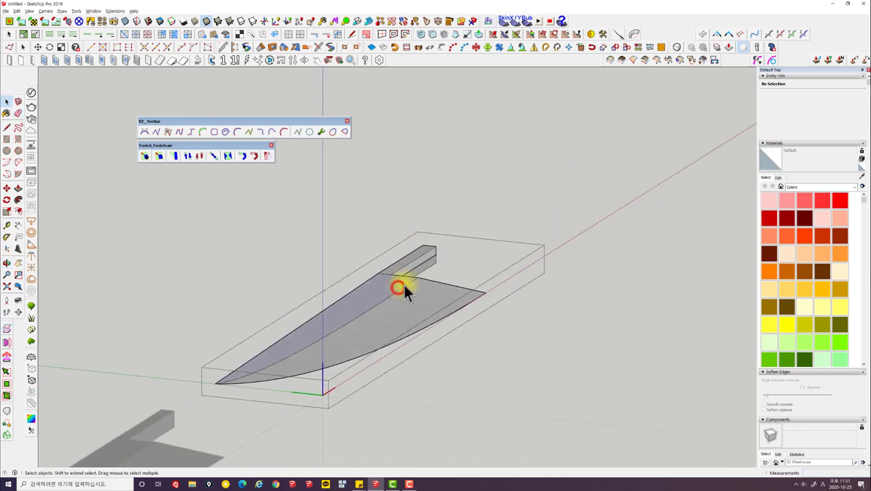
pyautogui.moveTo(401, 286)
pyautogui.mouseDown(button='middle')
pyautogui.moveTo(429, 243)
pyautogui.moveTo(500, 210)
pyautogui.moveTo(46, 253)
pyautogui.moveTo(628, 361)
pyautogui.moveTo(645, 331)
pyautogui.moveTo(536, 344)
pyautogui.mouseUp(button='middle')
pyautogui.scroll(3, 640, 356)
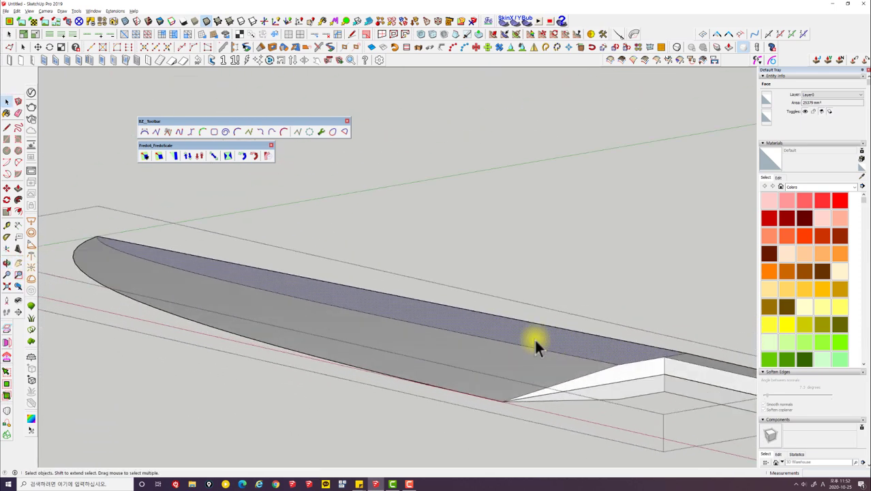
pyautogui.scroll(-2, 488, 334)
pyautogui.scroll(3, 519, 382)
pyautogui.scroll(-4, 522, 381)
pyautogui.click(525, 289)
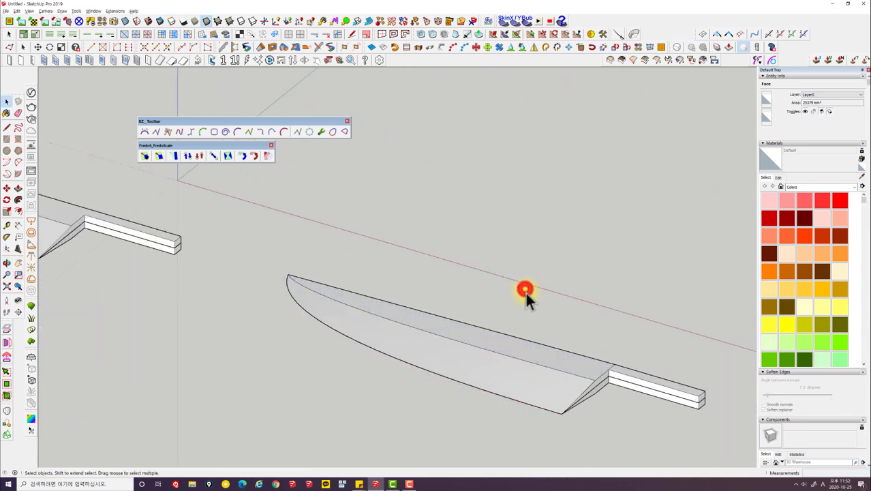
pyautogui.moveTo(547, 291); pyautogui.dragTo(524, 419, button='middle')
pyautogui.click(529, 335)
pyautogui.moveTo(685, 364)
pyautogui.mouseDown(button='middle')
pyautogui.moveTo(500, 257)
pyautogui.moveTo(486, 227)
pyautogui.mouseUp(button='middle')
pyautogui.moveTo(432, 281); pyautogui.dragTo(425, 347, button='middle')
# Step: Select both of its components and combine them into a single group
pyautogui.hotkey('ctrl', 'a')
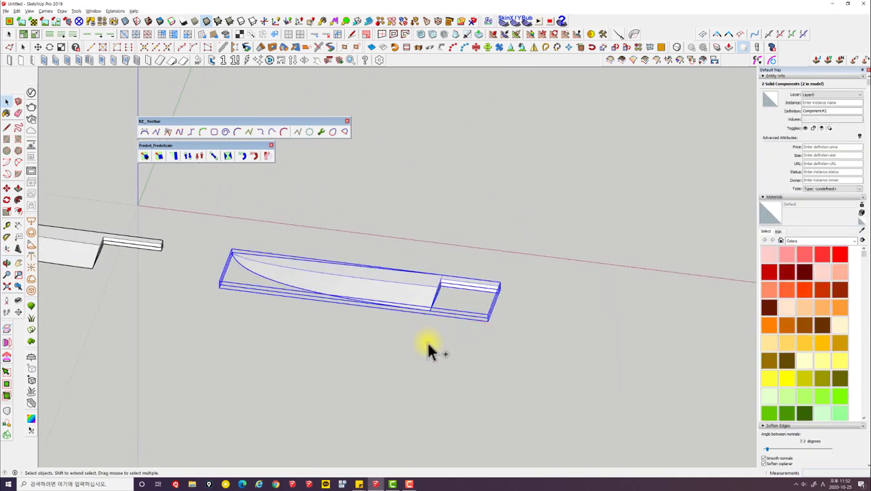
pyautogui.hotkey('ctrl', 'g')
pyautogui.scroll(-3, 386, 319)
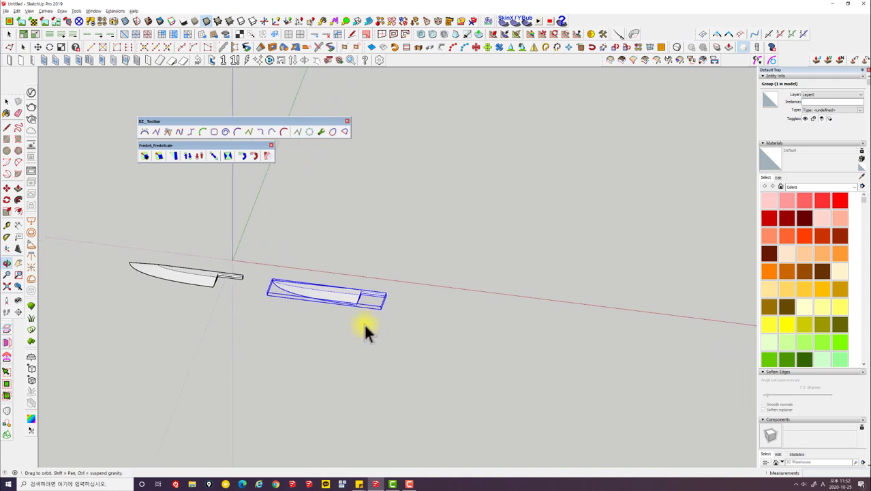
pyautogui.moveTo(364, 323); pyautogui.dragTo(376, 370, button='middle')
pyautogui.scroll(2, 360, 290)
pyautogui.scroll(2, 360, 290)
pyautogui.moveTo(360, 290)
pyautogui.mouseDown(button='middle')
pyautogui.moveTo(265, 326)
pyautogui.moveTo(97, 261)
pyautogui.mouseUp(button='middle')
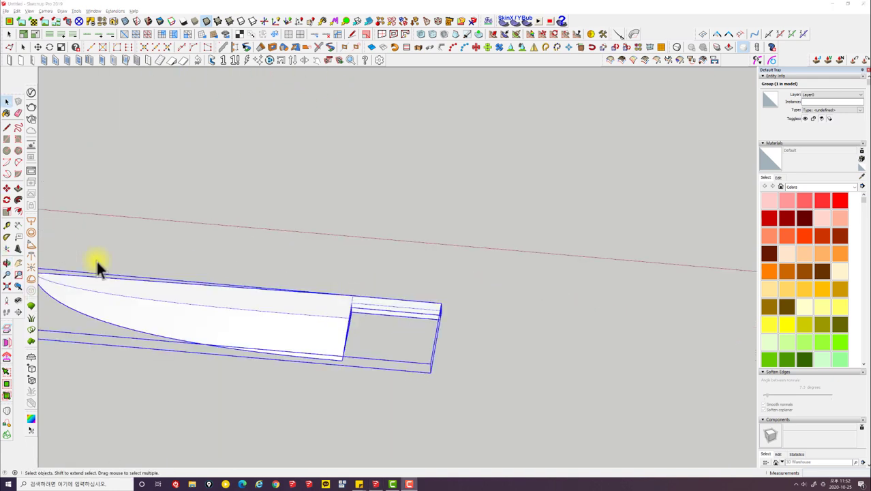
pyautogui.moveTo(350, 347)
pyautogui.keyDown('shift'); pyautogui.mouseDown(button='middle')
pyautogui.moveTo(288, 335)
pyautogui.moveTo(193, 262)
pyautogui.mouseUp(button='middle'); pyautogui.keyUp('shift')
# Step: Copy the knife group with Move, placing the copy about 951 mm to the right
pyautogui.doubleClick(280, 315)
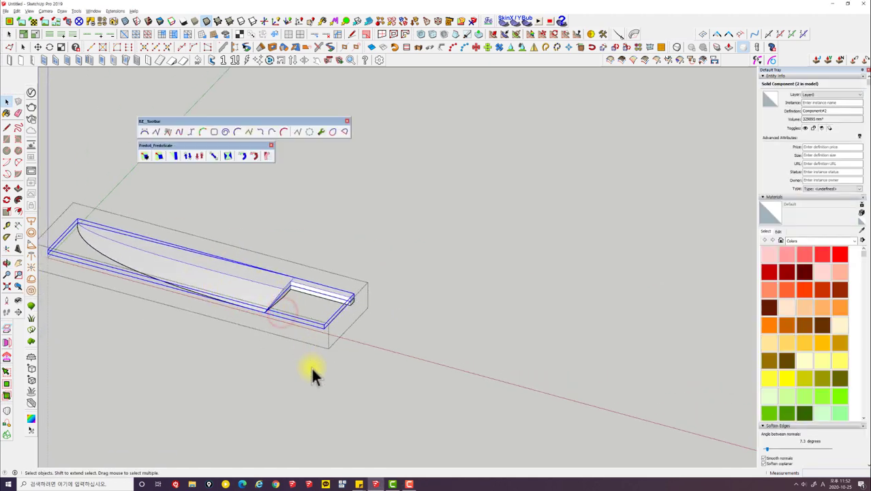
pyautogui.click(312, 368)
pyautogui.moveTo(312, 368)
pyautogui.mouseDown(button='middle')
pyautogui.moveTo(276, 281)
pyautogui.moveTo(251, 298)
pyautogui.moveTo(297, 345)
pyautogui.moveTo(220, 354)
pyautogui.mouseUp(button='middle')
pyautogui.click(272, 278)
pyautogui.press('m')
pyautogui.keyDown('ctrl'); pyautogui.click(219, 354); pyautogui.keyUp('ctrl')
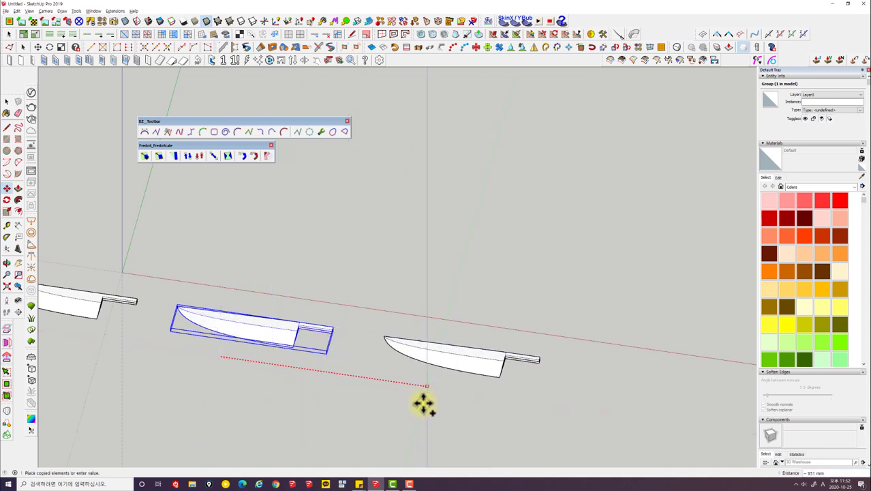
# Step: Drop the first knife copy to the right, then pan over and select the left knife
pyautogui.click(443, 395)
pyautogui.moveTo(443, 395); pyautogui.dragTo(466, 364, button='middle')
pyautogui.press('space')
pyautogui.rightClick(472, 349)
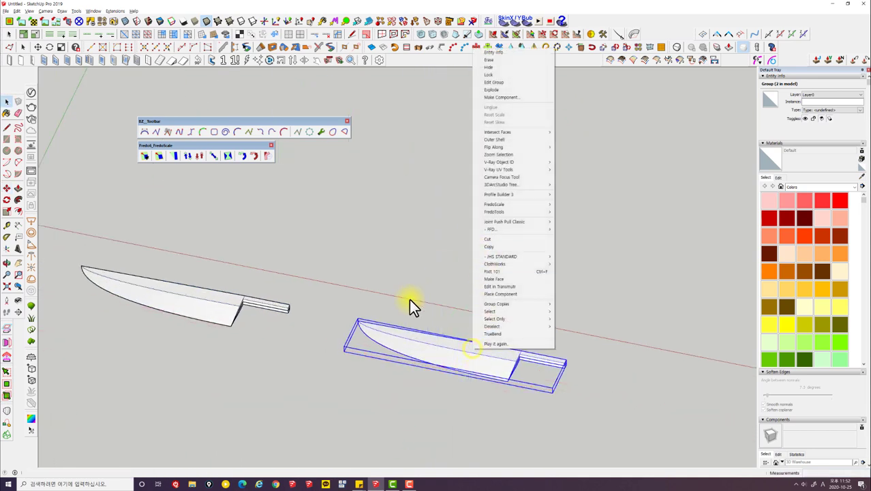
pyautogui.click(376, 286)
pyautogui.keyDown('shift'); pyautogui.moveTo(445, 321); pyautogui.dragTo(147, 308, button='middle'); pyautogui.keyUp('shift')
pyautogui.click(117, 300)
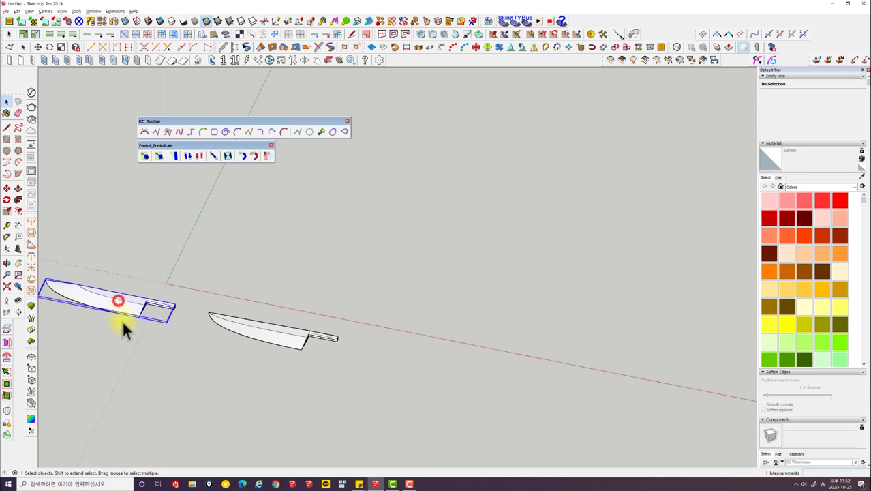
pyautogui.moveTo(121, 277); pyautogui.dragTo(134, 328, button='middle')
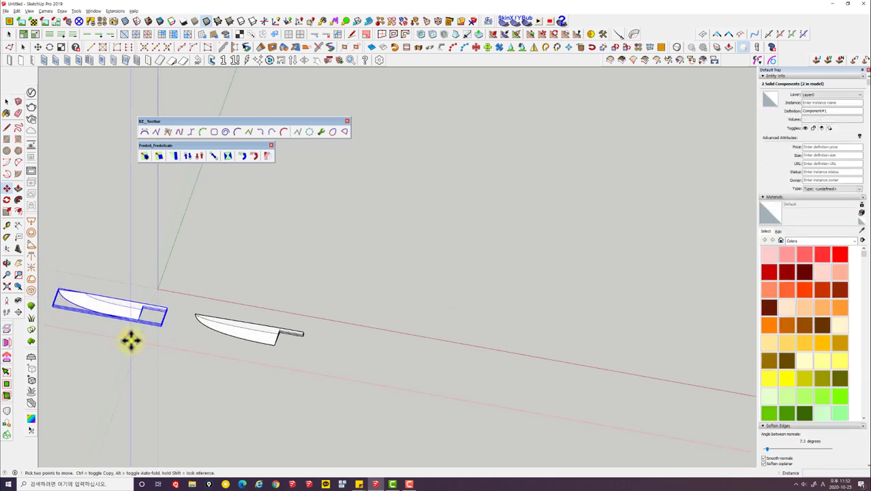
# Step: Copy the knife into the row, make the copy unique, and enter it for editing
pyautogui.click(130, 339)
pyautogui.click(426, 387)
pyautogui.scroll(2, 425, 376)
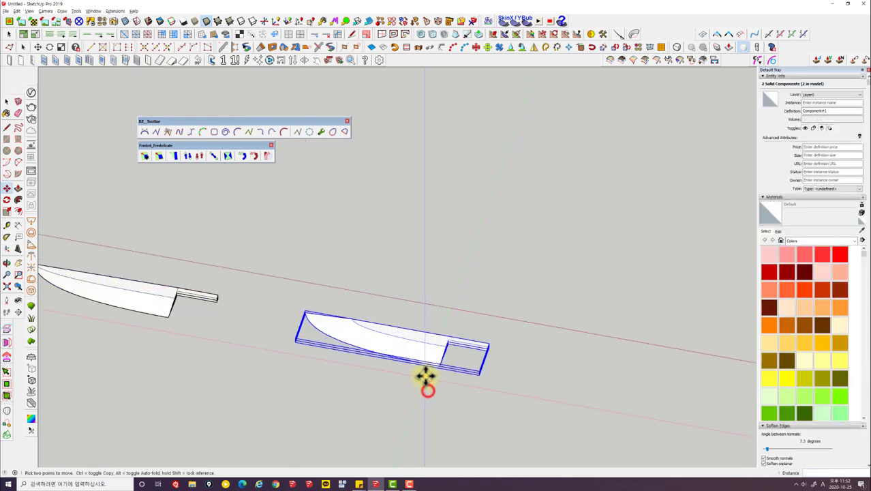
pyautogui.scroll(2, 425, 376)
pyautogui.press('space')
pyautogui.rightClick(420, 324)
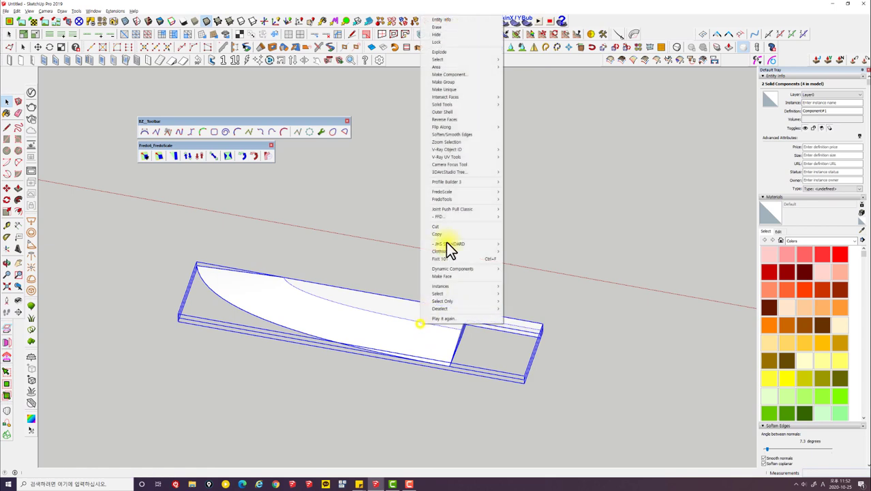
pyautogui.click(465, 93)
pyautogui.moveTo(451, 276); pyautogui.dragTo(450, 320)
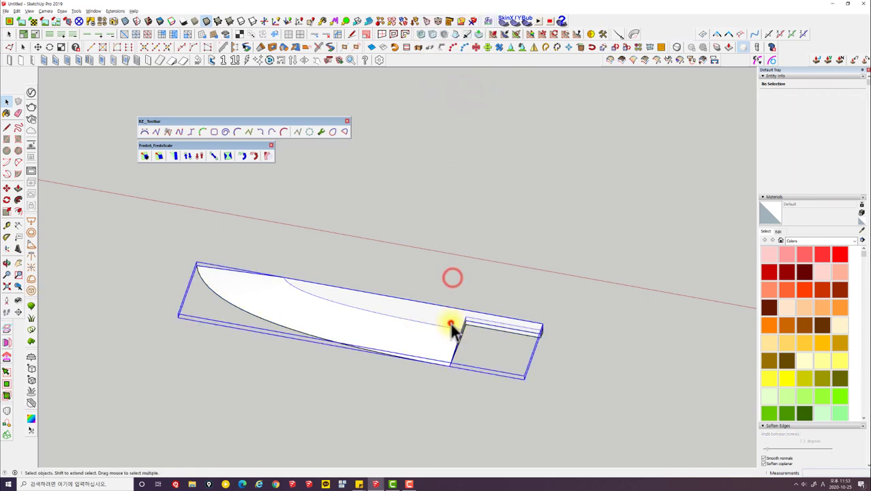
pyautogui.tripleClick(450, 321)
pyautogui.moveTo(450, 322); pyautogui.dragTo(413, 321, button='middle')
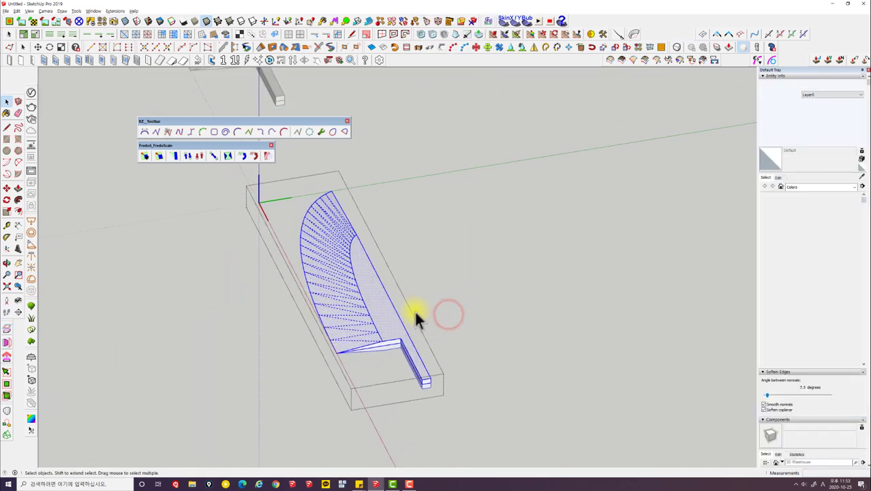
# Step: Switch to Top view (F2), looking straight down on the knife copy's blade
pyautogui.scroll(2, 413, 320)
pyautogui.press('l')
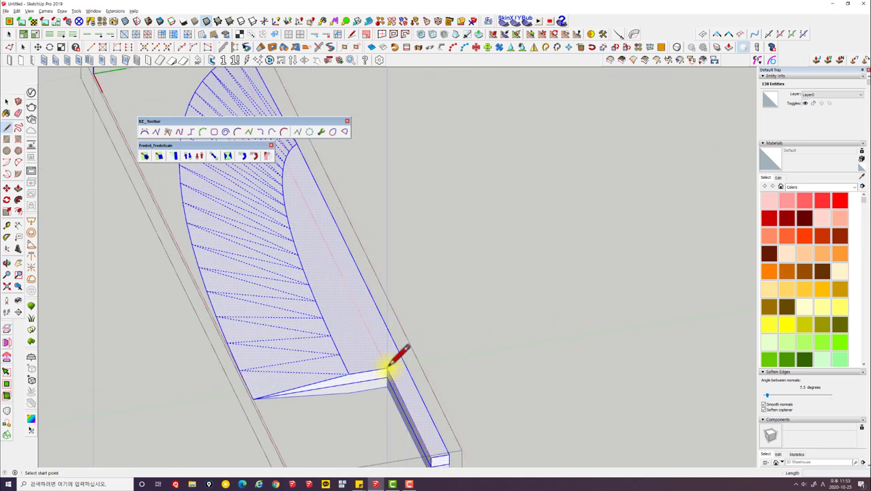
pyautogui.click(387, 368)
pyautogui.press('space')
pyautogui.click(369, 341)
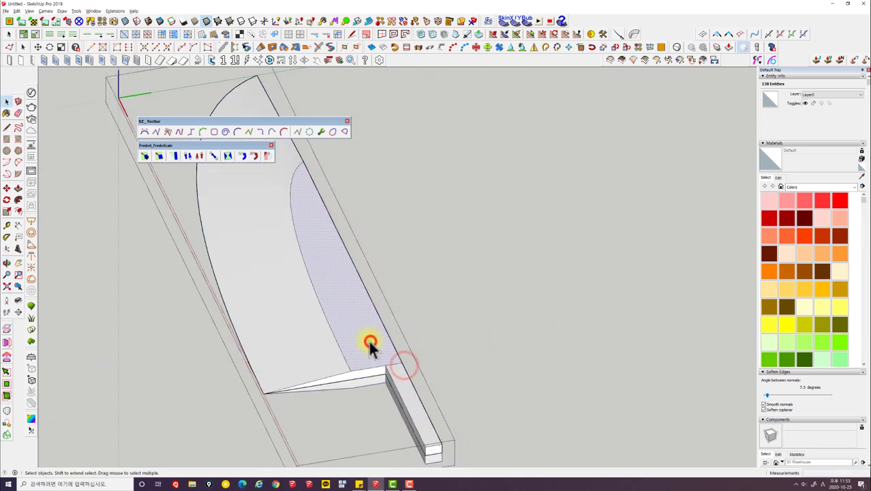
pyautogui.moveTo(369, 341)
pyautogui.mouseDown(button='middle')
pyautogui.moveTo(510, 390)
pyautogui.moveTo(278, 288)
pyautogui.mouseUp(button='middle')
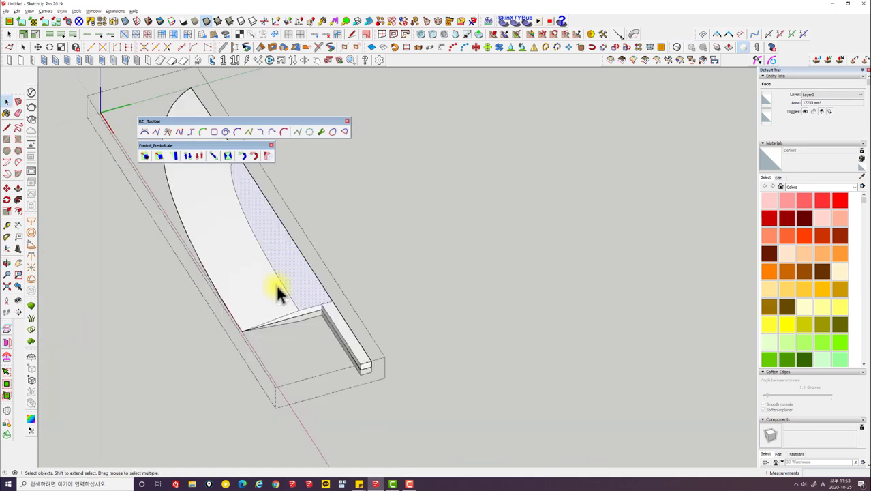
pyautogui.scroll(2, 288, 304)
pyautogui.press('F2')
pyautogui.scroll(2, 287, 293)
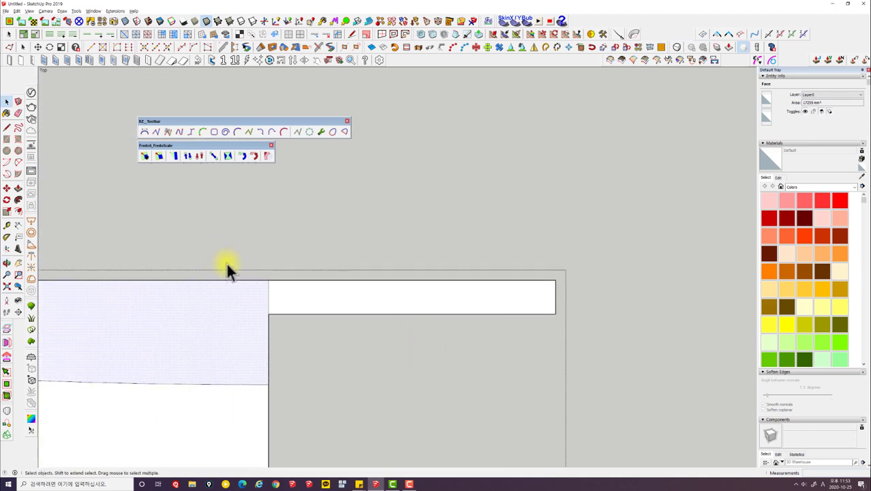
pyautogui.scroll(2, 232, 273)
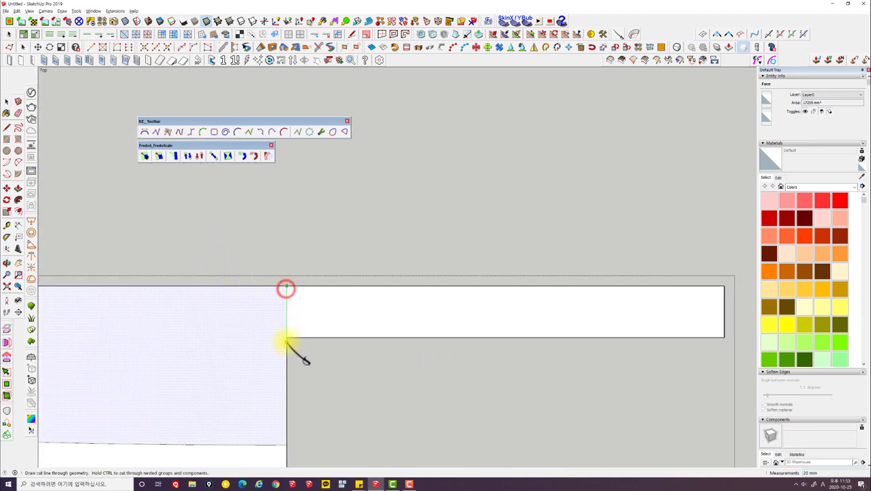
# Step: Draw a cut line along the tang edge and select the connected blade surface
pyautogui.click(287, 339)
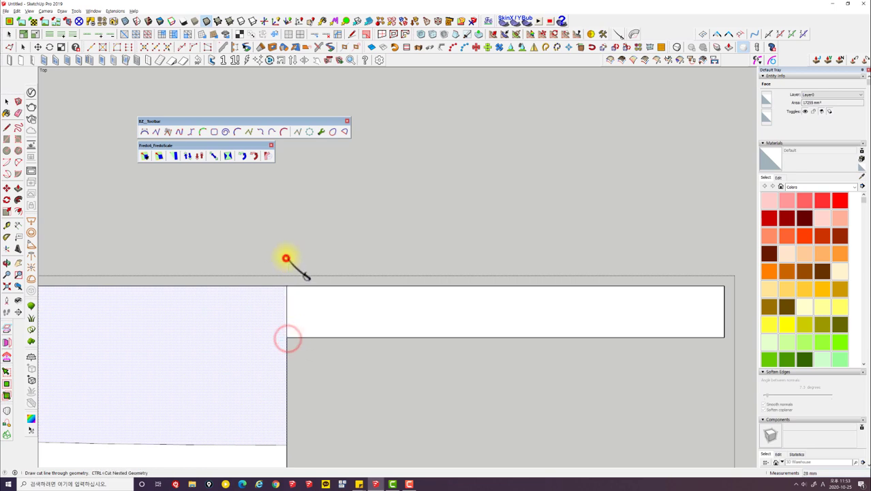
pyautogui.click(285, 258)
pyautogui.moveTo(251, 176)
pyautogui.mouseDown(button='middle')
pyautogui.moveTo(271, 219)
pyautogui.moveTo(382, 318)
pyautogui.moveTo(221, 268)
pyautogui.mouseUp(button='middle')
pyautogui.click(295, 229)
pyautogui.tripleClick(382, 318)
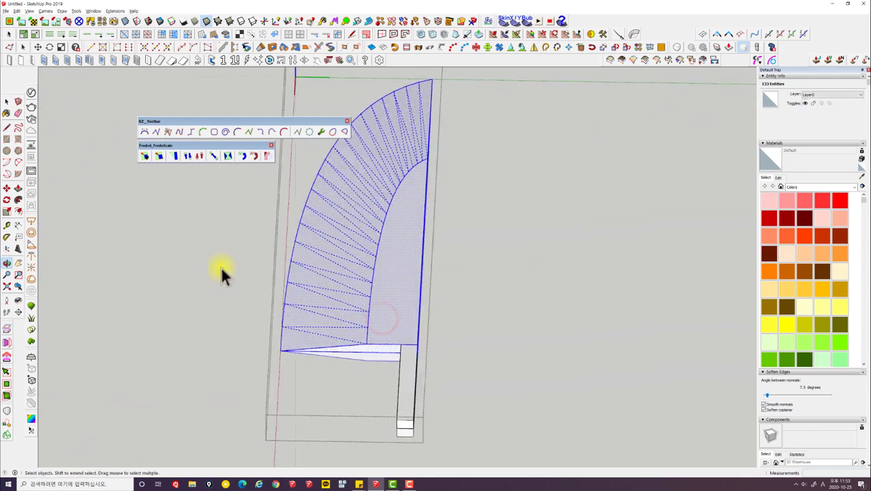
# Step: Select the knife copy's main blade face for rotating
pyautogui.scroll(2, 402, 307)
pyautogui.click(402, 306)
pyautogui.moveTo(401, 307)
pyautogui.mouseDown(button='middle')
pyautogui.moveTo(303, 280)
pyautogui.moveTo(228, 286)
pyautogui.moveTo(325, 243)
pyautogui.moveTo(383, 305)
pyautogui.mouseUp(button='middle')
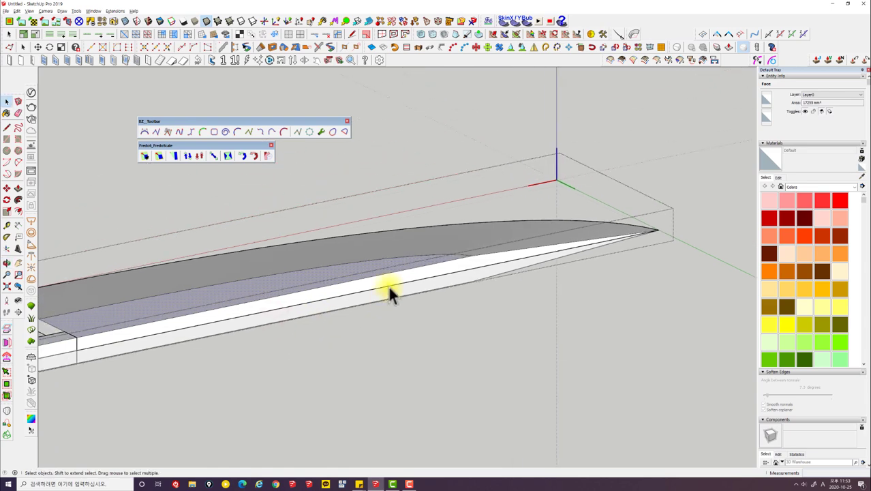
pyautogui.moveTo(453, 272)
pyautogui.mouseDown(button='middle')
pyautogui.moveTo(435, 376)
pyautogui.moveTo(441, 365)
pyautogui.moveTo(415, 315)
pyautogui.moveTo(418, 337)
pyautogui.moveTo(399, 322)
pyautogui.mouseUp(button='middle')
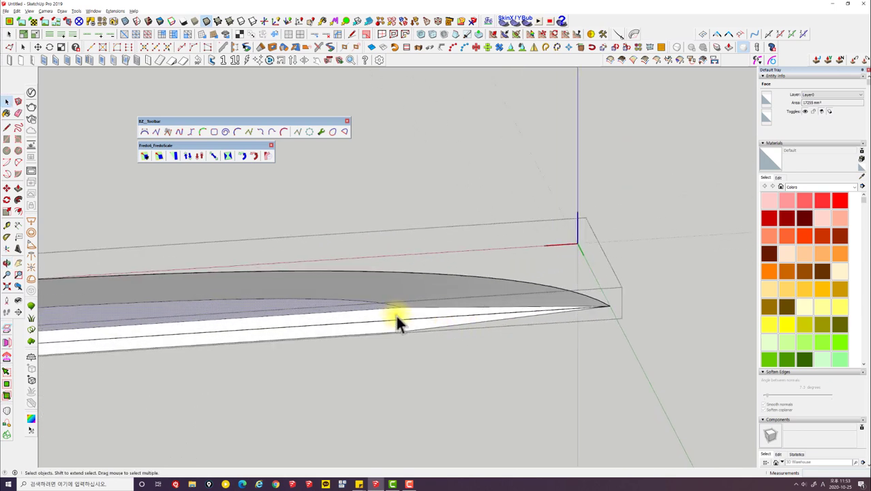
pyautogui.click(393, 310)
pyautogui.scroll(-2, 317, 311)
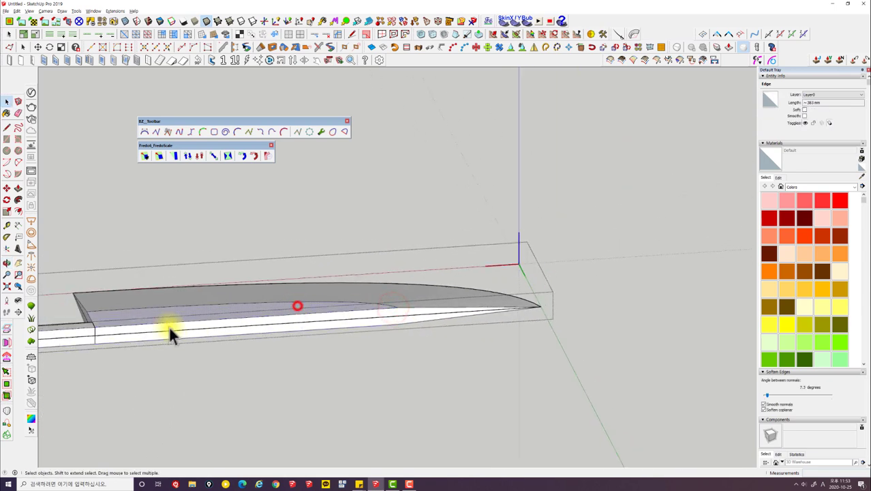
pyautogui.click(143, 318)
pyautogui.scroll(2, 142, 318)
# Step: Rotate the blade face about the tip by about -1.3 degrees
pyautogui.press('q')
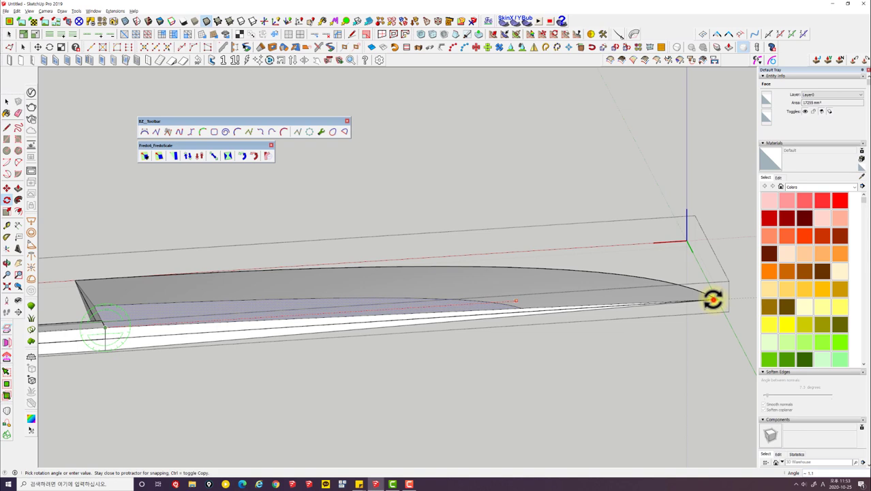
pyautogui.click(712, 298)
pyautogui.scroll(-1, 647, 313)
pyautogui.scroll(2, 438, 313)
pyautogui.moveTo(386, 309)
pyautogui.mouseDown(button='middle')
pyautogui.moveTo(322, 306)
pyautogui.moveTo(440, 267)
pyautogui.moveTo(681, 254)
pyautogui.moveTo(404, 335)
pyautogui.mouseUp(button='middle')
pyautogui.scroll(3, 360, 361)
pyautogui.scroll(-1, 379, 380)
pyautogui.moveTo(379, 380)
pyautogui.mouseDown(button='middle')
pyautogui.moveTo(369, 289)
pyautogui.moveTo(415, 253)
pyautogui.moveTo(369, 304)
pyautogui.moveTo(403, 347)
pyautogui.moveTo(292, 351)
pyautogui.moveTo(353, 343)
pyautogui.moveTo(362, 358)
pyautogui.mouseUp(button='middle')
# Step: Select the bevel curve and try a scale of 0, dismissing the Invalid Scale warning
pyautogui.click(330, 311)
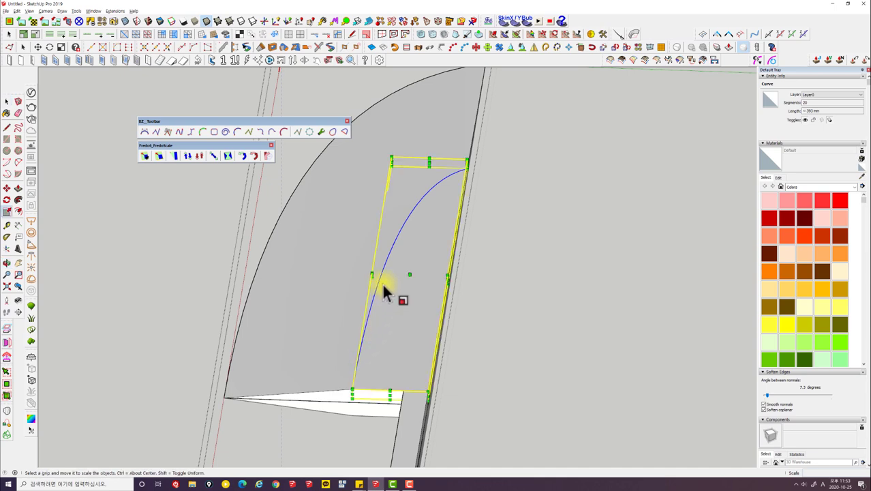
pyautogui.moveTo(374, 279)
pyautogui.mouseDown(button='middle')
pyautogui.moveTo(365, 273)
pyautogui.moveTo(391, 289)
pyautogui.mouseUp(button='middle')
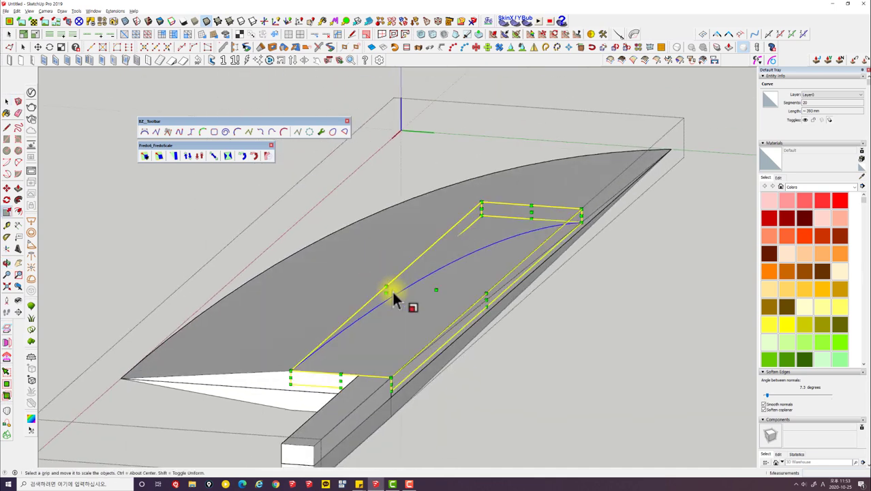
pyautogui.moveTo(386, 291); pyautogui.dragTo(437, 300)
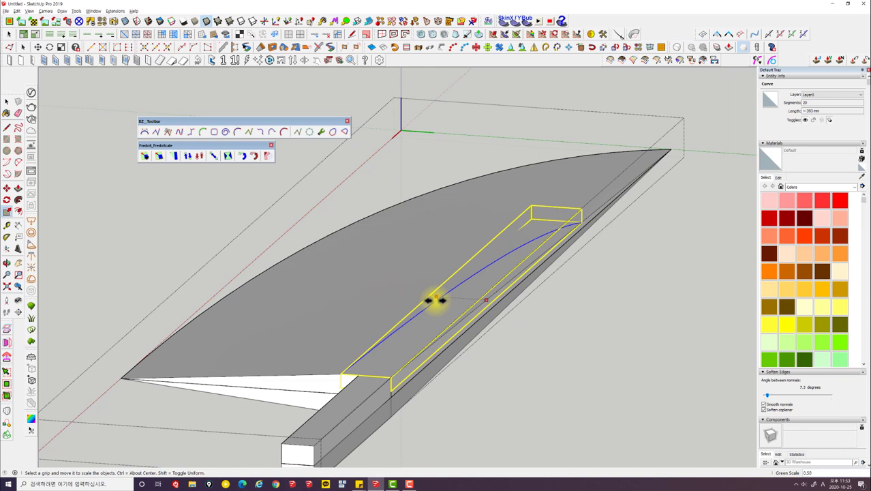
pyautogui.write('0')
pyautogui.press('Return')
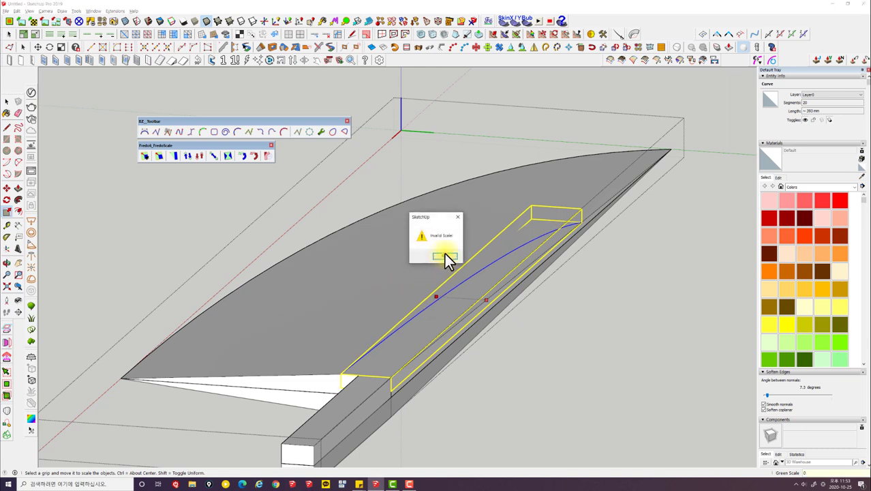
pyautogui.click(444, 257)
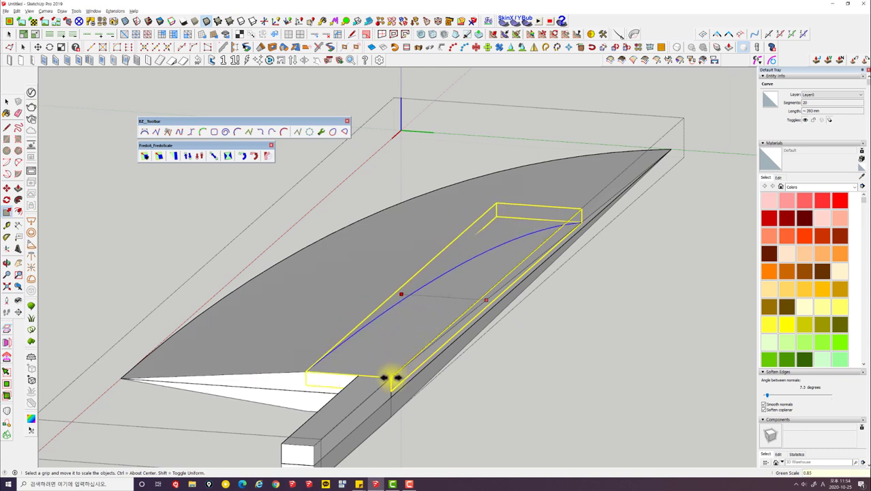
# Step: Squeeze the bevel curve into a thin strip toward the spine, about 384 mm long
pyautogui.moveTo(391, 377); pyautogui.dragTo(470, 372)
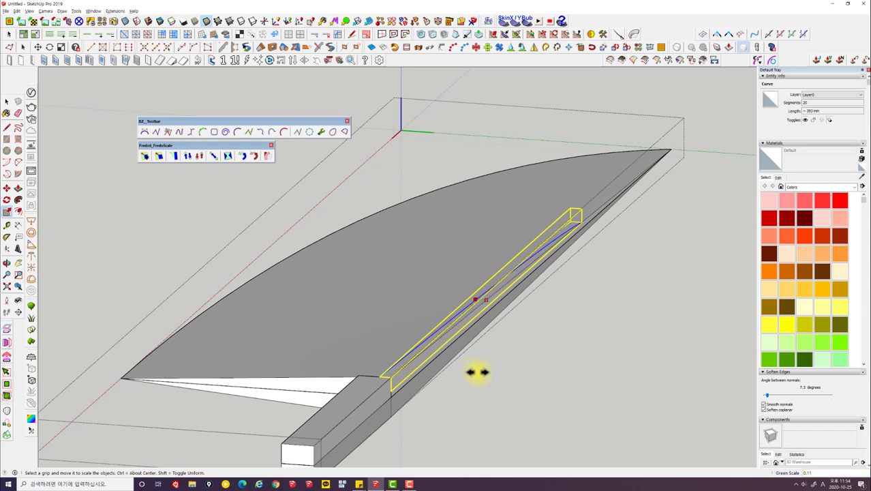
pyautogui.moveTo(478, 371)
pyautogui.mouseDown(button='middle')
pyautogui.moveTo(418, 294)
pyautogui.moveTo(556, 293)
pyautogui.mouseUp(button='middle')
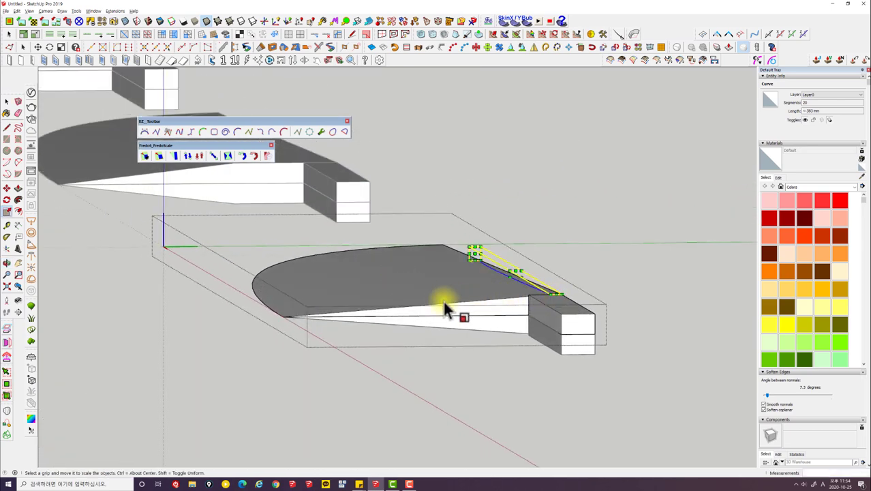
pyautogui.moveTo(455, 303)
pyautogui.mouseDown(button='middle')
pyautogui.moveTo(359, 379)
pyautogui.moveTo(379, 334)
pyautogui.mouseUp(button='middle')
pyautogui.moveTo(480, 280); pyautogui.dragTo(609, 297)
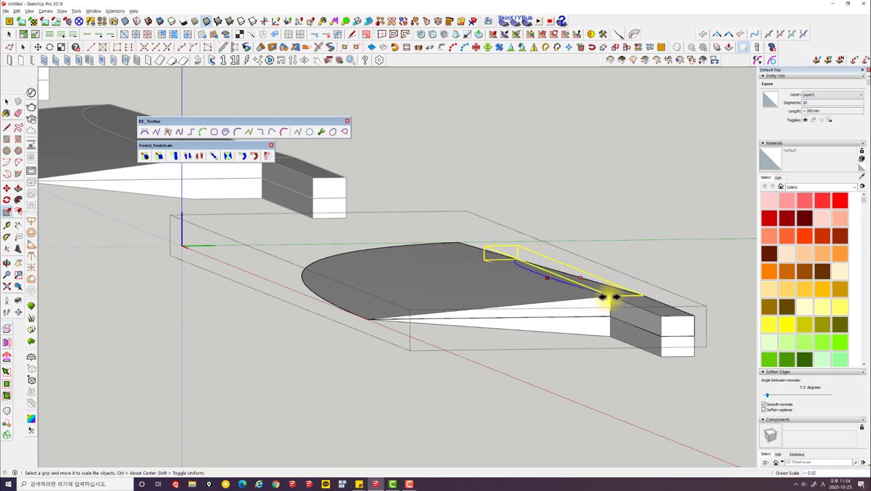
pyautogui.scroll(-3, 608, 296)
pyautogui.moveTo(609, 297)
pyautogui.mouseDown(button='middle')
pyautogui.moveTo(408, 357)
pyautogui.moveTo(239, 357)
pyautogui.mouseUp(button='middle')
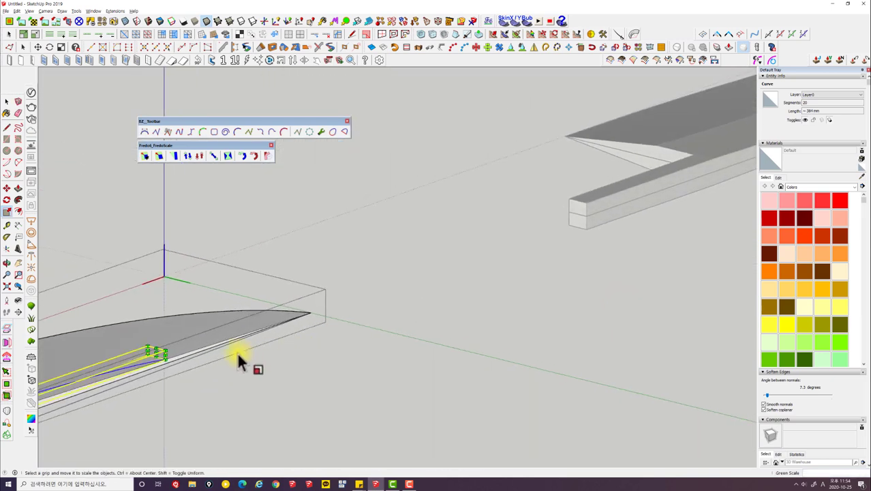
pyautogui.moveTo(491, 284)
pyautogui.mouseDown(button='middle')
pyautogui.moveTo(418, 311)
pyautogui.moveTo(328, 361)
pyautogui.moveTo(418, 311)
pyautogui.moveTo(535, 332)
pyautogui.moveTo(467, 278)
pyautogui.moveTo(541, 238)
pyautogui.mouseUp(button='middle')
pyautogui.press('space')
pyautogui.click(525, 336)
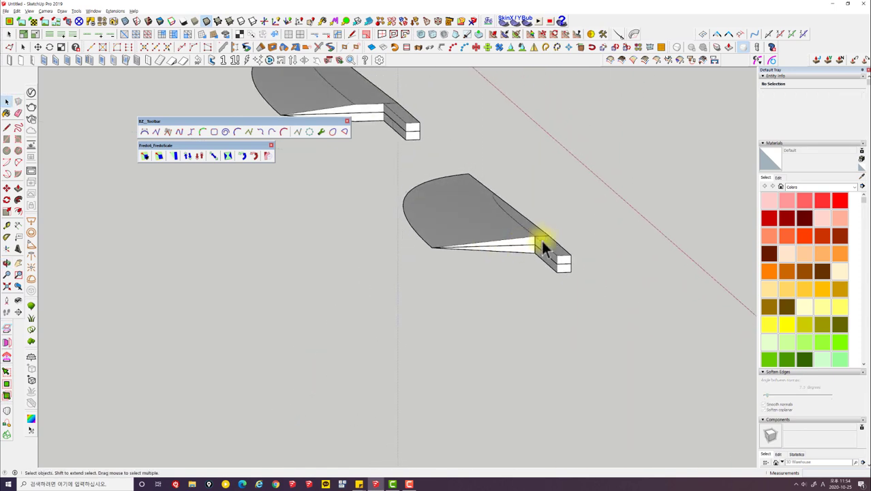
# Step: Enter the lower blade briefly, then Escape out of its editing
pyautogui.scroll(2, 465, 244)
pyautogui.moveTo(501, 218)
pyautogui.mouseDown(button='middle')
pyautogui.moveTo(422, 257)
pyautogui.moveTo(502, 208)
pyautogui.moveTo(625, 206)
pyautogui.moveTo(675, 228)
pyautogui.moveTo(652, 306)
pyautogui.moveTo(291, 280)
pyautogui.moveTo(335, 269)
pyautogui.moveTo(351, 243)
pyautogui.moveTo(364, 249)
pyautogui.moveTo(350, 241)
pyautogui.moveTo(349, 298)
pyautogui.mouseUp(button='middle')
pyautogui.scroll(2, 356, 259)
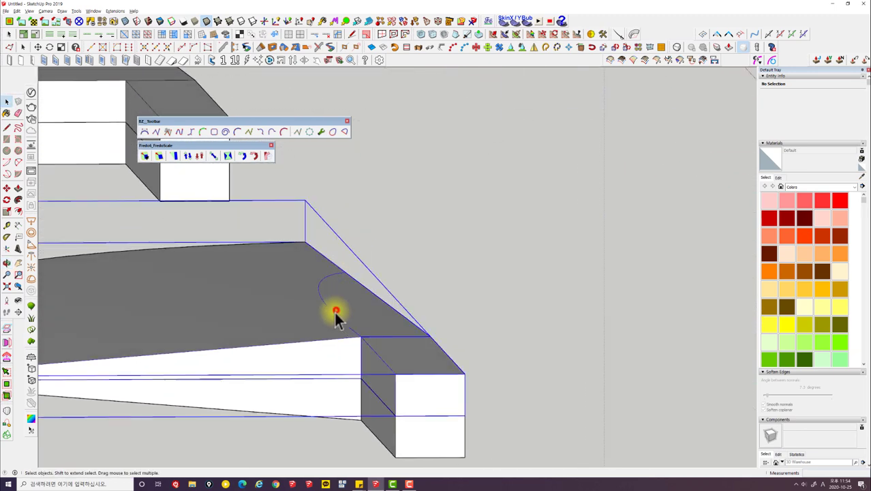
pyautogui.doubleClick(332, 312)
pyautogui.click(330, 315)
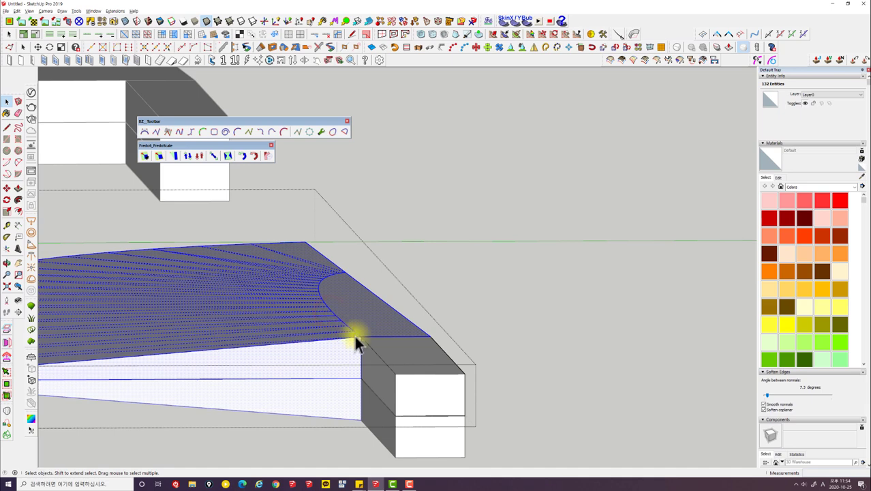
pyautogui.scroll(-3, 349, 330)
pyautogui.scroll(-3, 344, 306)
pyautogui.press('Escape')
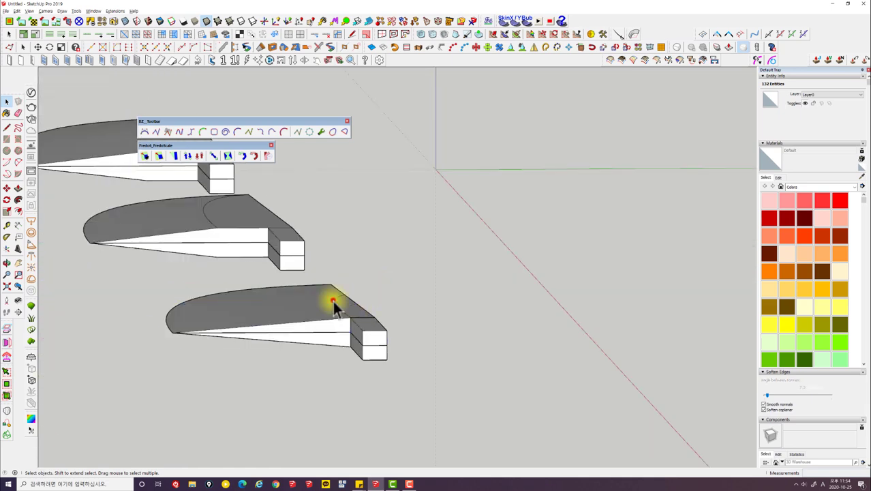
pyautogui.press('Escape')
# Step: Orbit and zoom out to show all three knives side by side
pyautogui.scroll(-2, 290, 300)
pyautogui.scroll(3, 483, 372)
pyautogui.moveTo(289, 300)
pyautogui.mouseDown(button='middle')
pyautogui.moveTo(483, 372)
pyautogui.moveTo(398, 283)
pyautogui.mouseUp(button='middle')
pyautogui.scroll(-3, 414, 304)
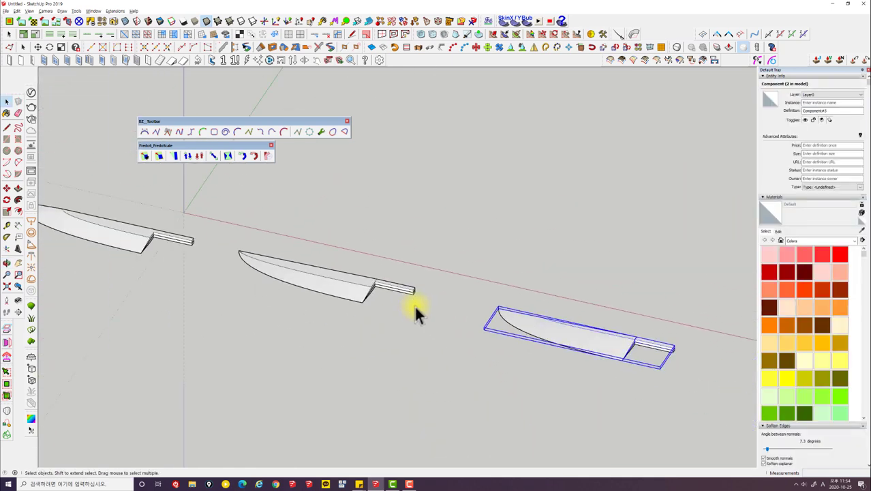
pyautogui.scroll(-2, 477, 306)
pyautogui.moveTo(479, 306); pyautogui.dragTo(480, 358, button='middle')
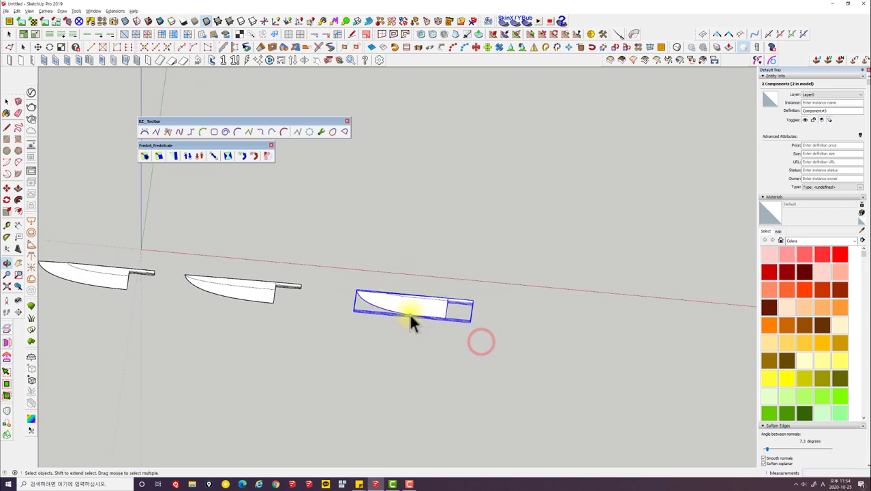
# Step: Move-copy the reshaped knife with Ctrl to the end of the row
pyautogui.scroll(2, 419, 327)
pyautogui.press('m')
pyautogui.click(432, 348)
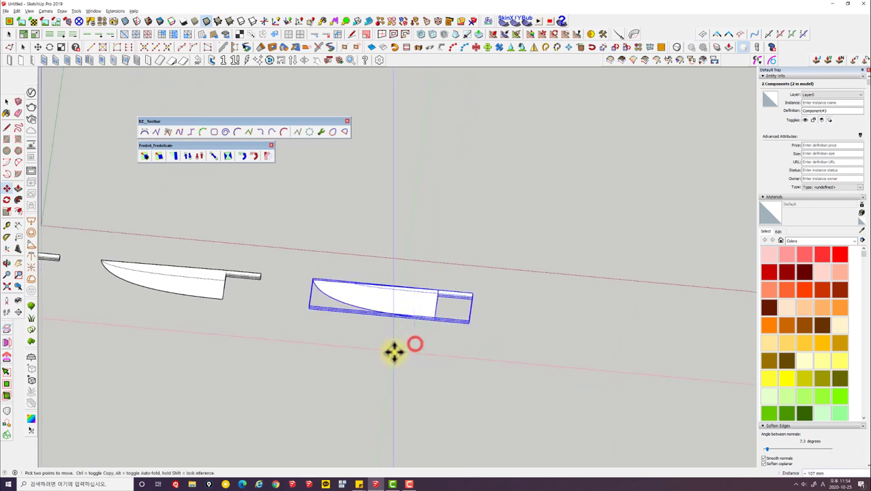
pyautogui.keyDown('shift'); pyautogui.moveTo(394, 351); pyautogui.dragTo(327, 334, button='middle'); pyautogui.keyUp('shift')
pyautogui.press('ctrl')
pyautogui.click(327, 334)
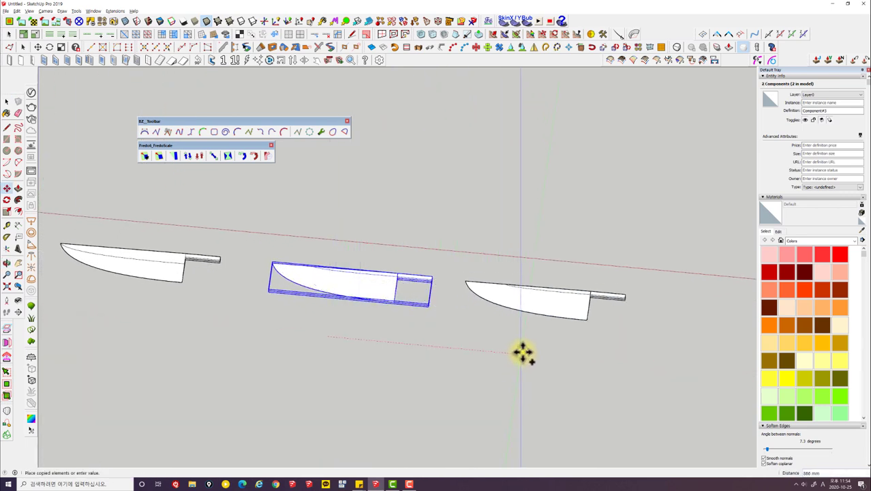
pyautogui.click(554, 358)
# Step: Open the knife component and select the blade's spine face
pyautogui.moveTo(554, 358); pyautogui.dragTo(432, 311, button='middle')
pyautogui.scroll(3, 448, 286)
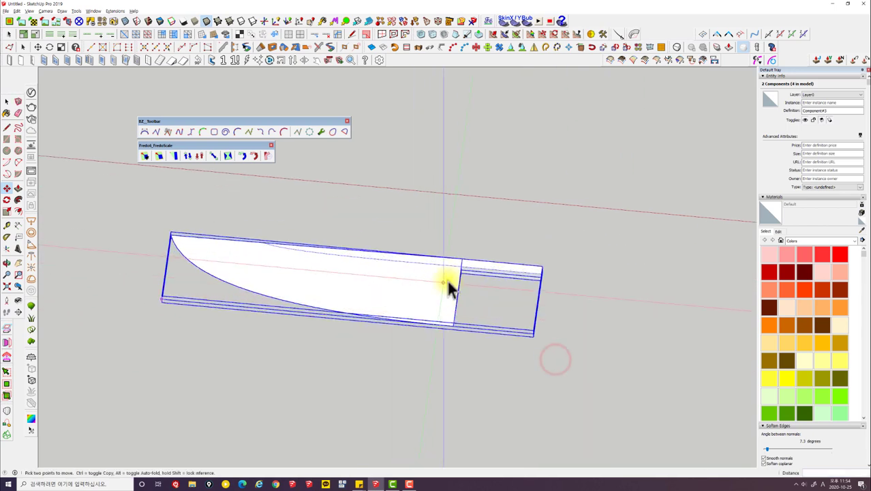
pyautogui.doubleClick(457, 269)
pyautogui.click(469, 263)
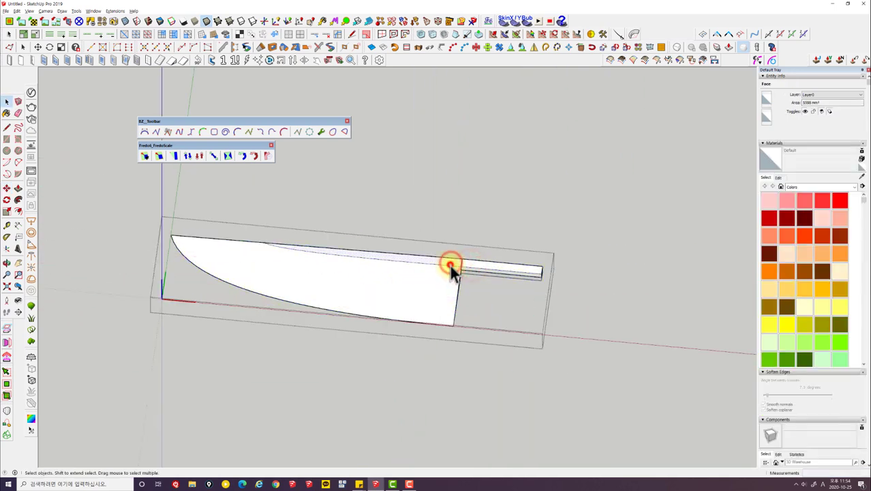
# Step: Select the spine-bevel curve on the newest knife copy
pyautogui.moveTo(450, 265)
pyautogui.mouseDown(button='middle')
pyautogui.moveTo(297, 272)
pyautogui.moveTo(302, 236)
pyautogui.mouseUp(button='middle')
pyautogui.click(422, 276)
pyautogui.scroll(4, 420, 277)
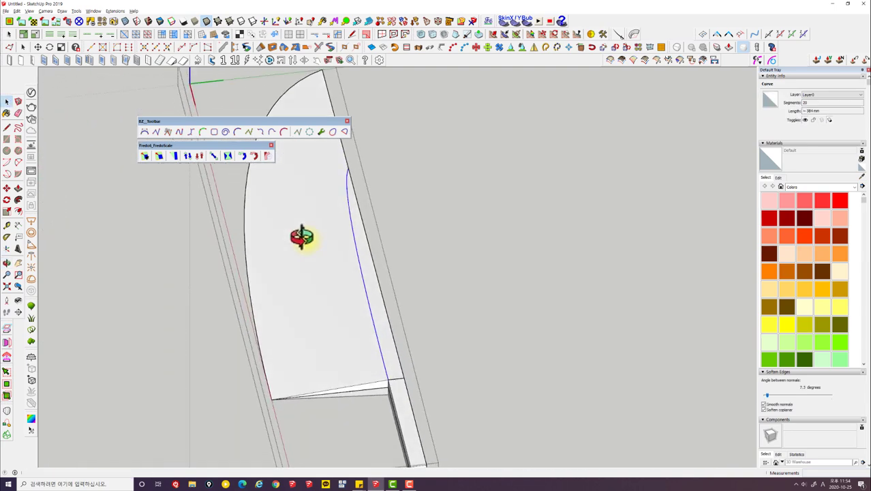
pyautogui.scroll(2, 358, 277)
pyautogui.scroll(2, 359, 277)
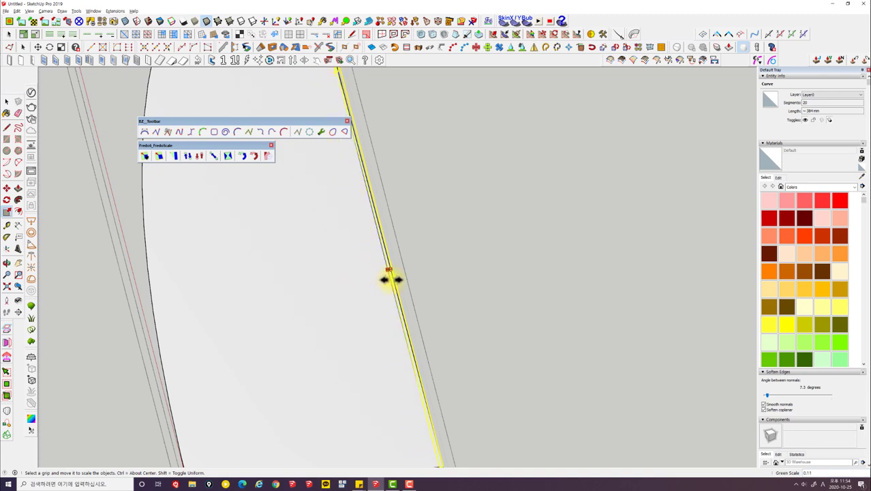
pyautogui.scroll(-3, 365, 284)
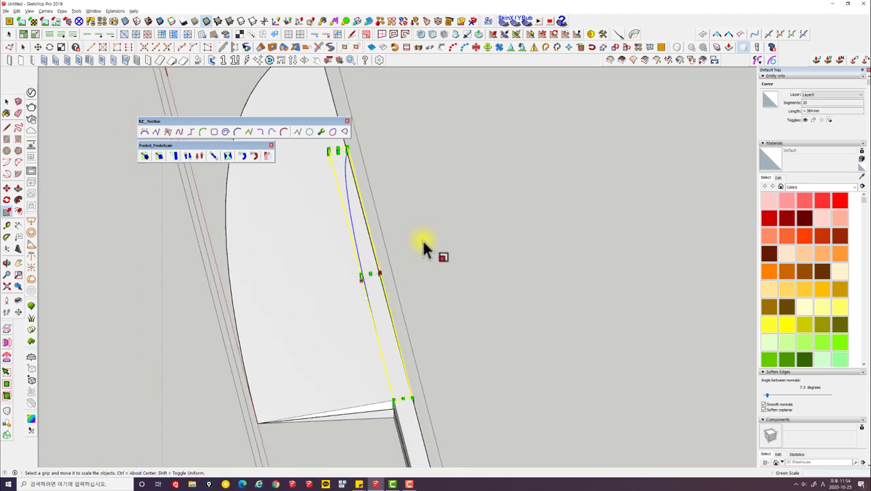
# Step: Scale the curve along the green axis tight against the spine, then return to Select
pyautogui.moveTo(501, 184); pyautogui.dragTo(544, 152, button='middle')
pyautogui.scroll(-3, 490, 181)
pyautogui.moveTo(490, 181)
pyautogui.mouseDown(button='middle')
pyautogui.moveTo(452, 181)
pyautogui.moveTo(477, 101)
pyautogui.mouseUp(button='middle')
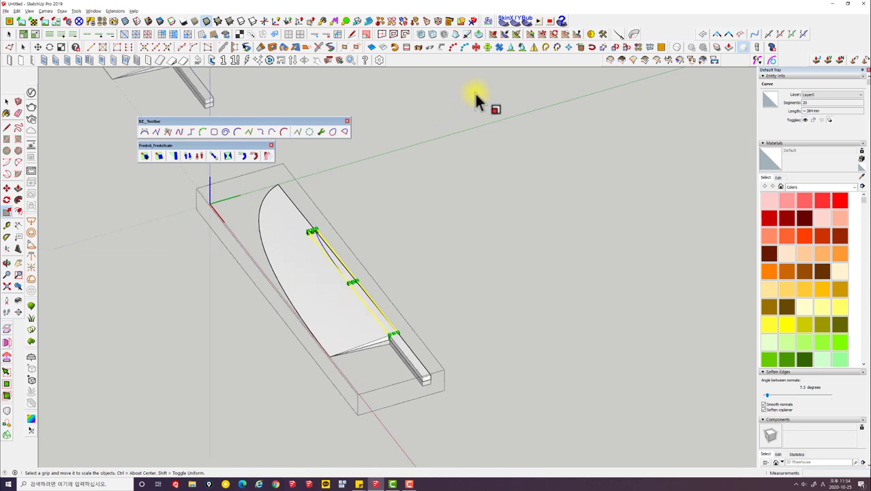
pyautogui.click(489, 49)
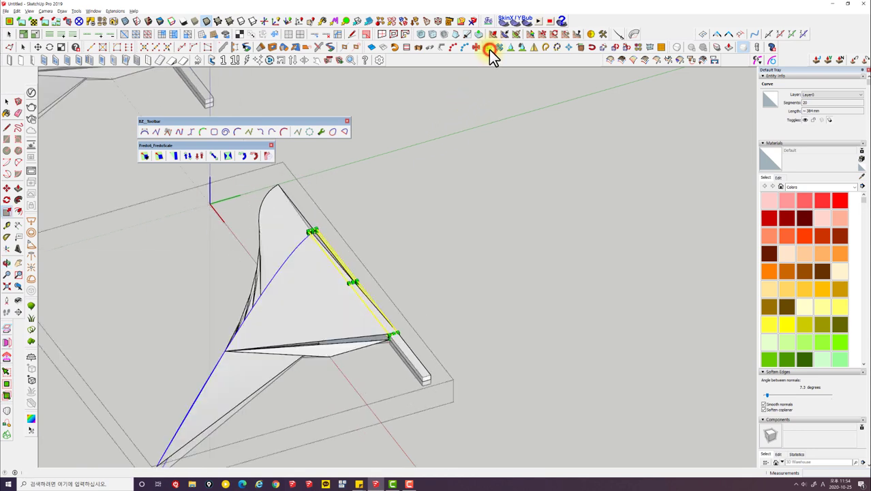
pyautogui.moveTo(320, 266)
pyautogui.mouseDown(button='middle')
pyautogui.moveTo(252, 282)
pyautogui.moveTo(418, 190)
pyautogui.moveTo(330, 288)
pyautogui.moveTo(429, 238)
pyautogui.mouseUp(button='middle')
pyautogui.scroll(3, 437, 285)
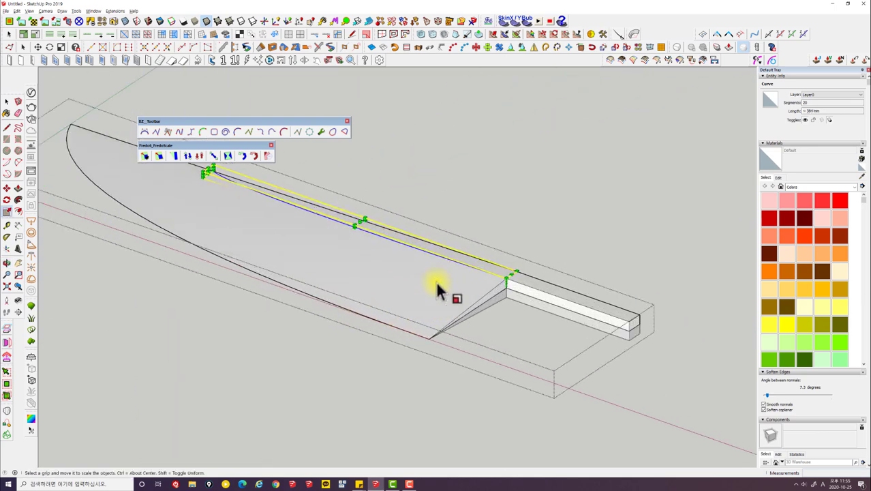
pyautogui.scroll(2, 419, 251)
pyautogui.press('space')
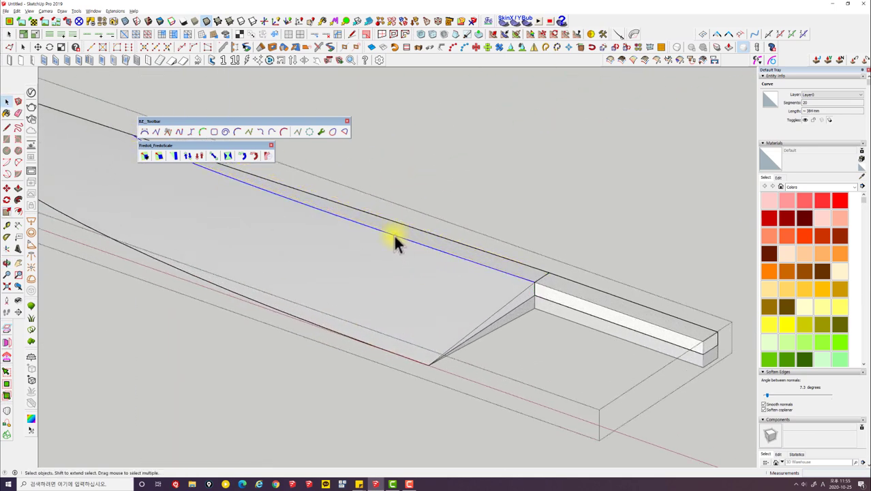
pyautogui.moveTo(395, 235)
pyautogui.mouseDown(button='middle')
pyautogui.moveTo(385, 231)
pyautogui.moveTo(313, 259)
pyautogui.mouseUp(button='middle')
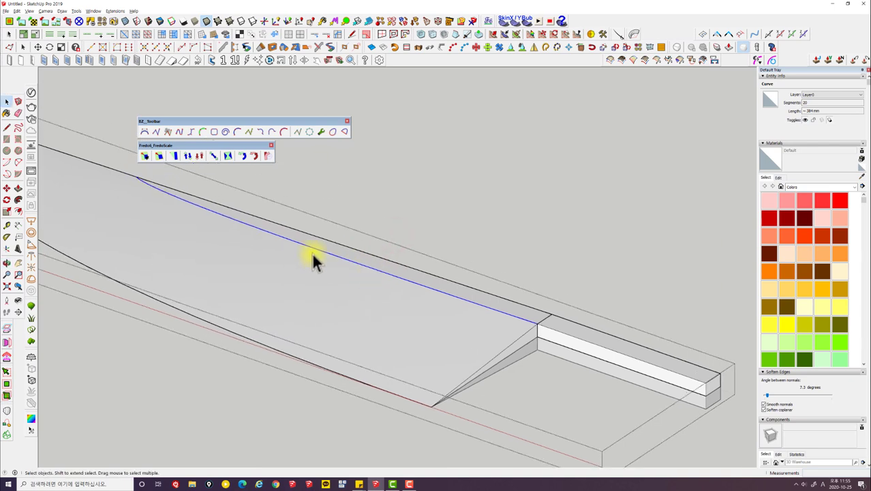
# Step: Explode the spine curve into edges and select the bevel edges, excluding the outer spine edge
pyautogui.rightClick(239, 221)
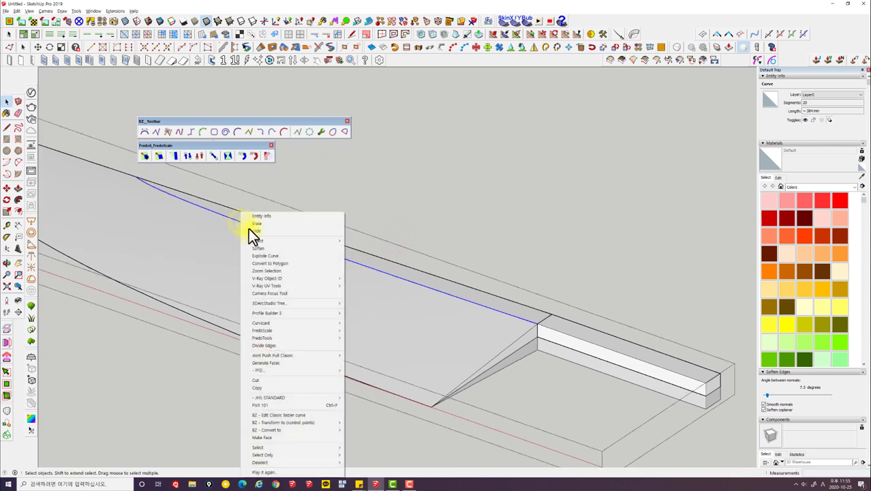
pyautogui.click(265, 253)
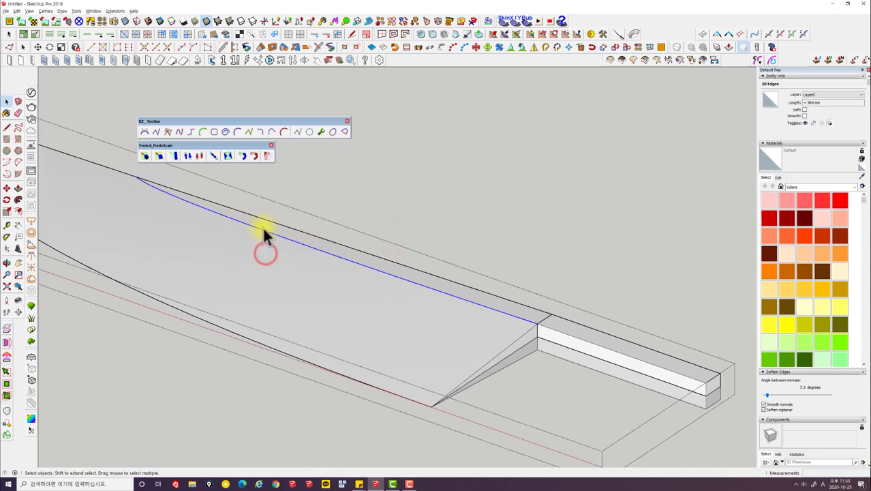
pyautogui.click(261, 228)
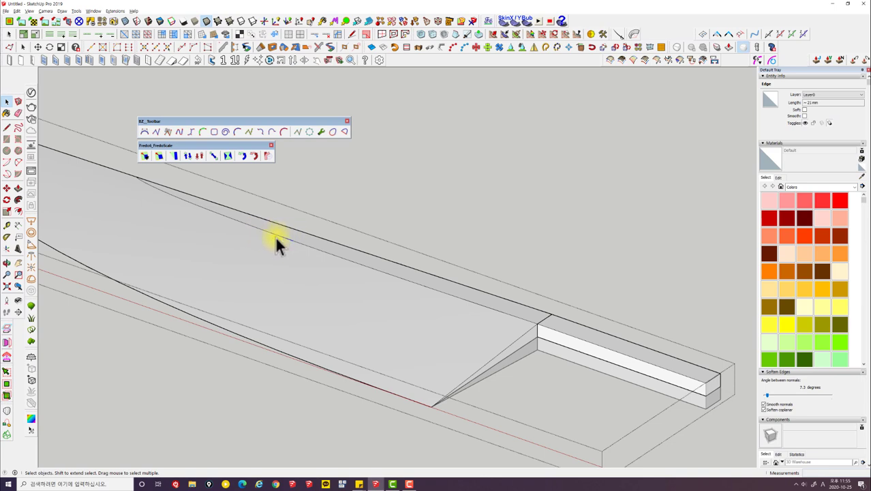
pyautogui.moveTo(275, 239); pyautogui.dragTo(372, 242, button='middle')
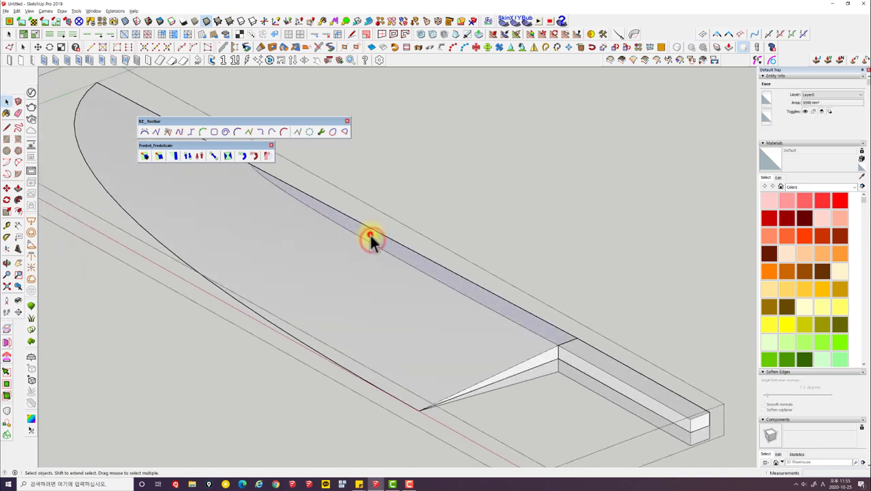
pyautogui.keyDown('shift'); pyautogui.click(454, 281); pyautogui.keyUp('shift')
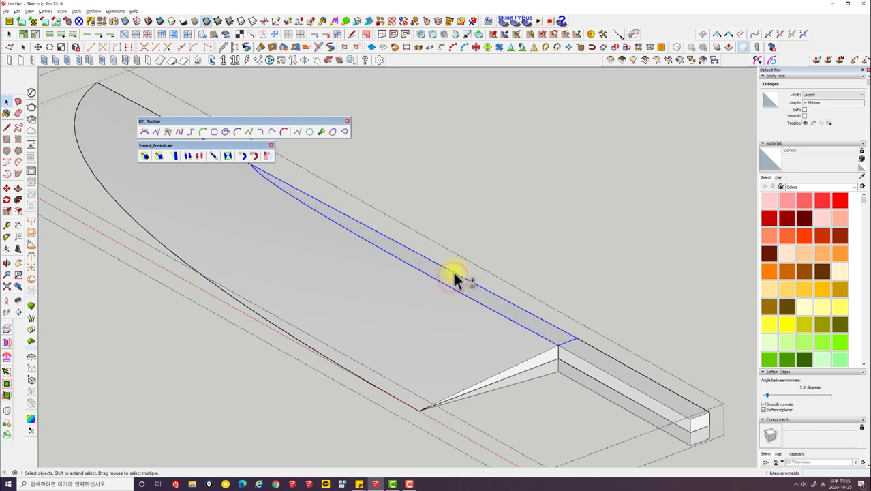
pyautogui.keyDown('shift'); pyautogui.click(566, 342); pyautogui.keyUp('shift')
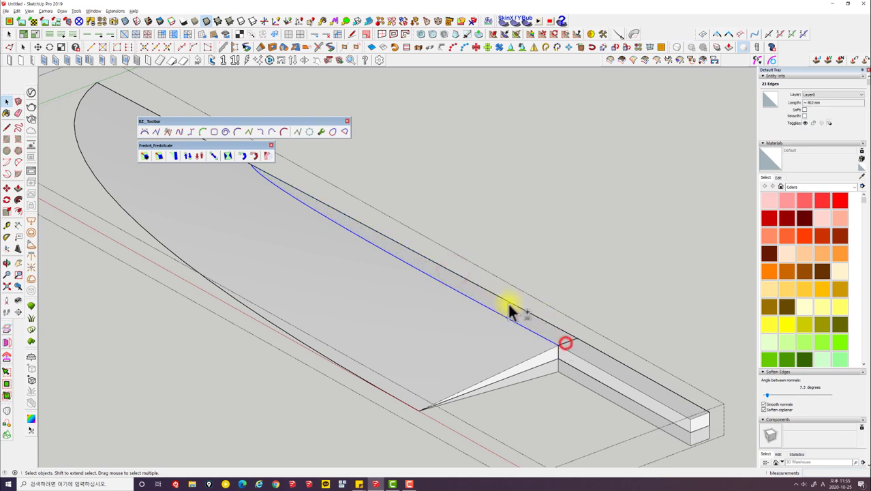
# Step: Move the bevel edges about 10 mm sideways onto the spine's outer edge
pyautogui.keyDown('shift'); pyautogui.moveTo(399, 254); pyautogui.dragTo(405, 317, button='middle'); pyautogui.keyUp('shift')
pyautogui.moveTo(276, 235)
pyautogui.keyDown('shift'); pyautogui.mouseDown(button='middle')
pyautogui.moveTo(444, 302)
pyautogui.moveTo(282, 289)
pyautogui.moveTo(286, 279)
pyautogui.mouseUp(button='middle'); pyautogui.keyUp('shift')
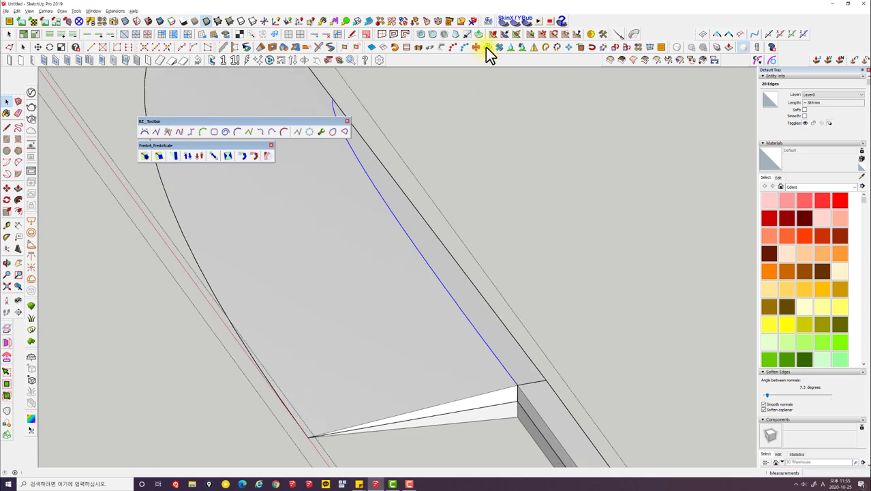
pyautogui.moveTo(505, 259)
pyautogui.mouseDown(button='middle')
pyautogui.moveTo(485, 275)
pyautogui.moveTo(405, 234)
pyautogui.mouseUp(button='middle')
pyautogui.scroll(2, 445, 351)
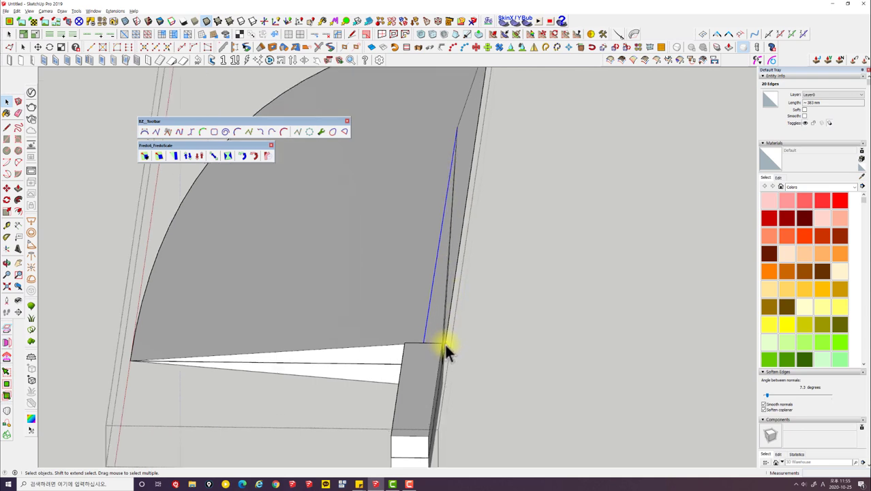
pyautogui.scroll(2, 445, 346)
pyautogui.scroll(1, 428, 341)
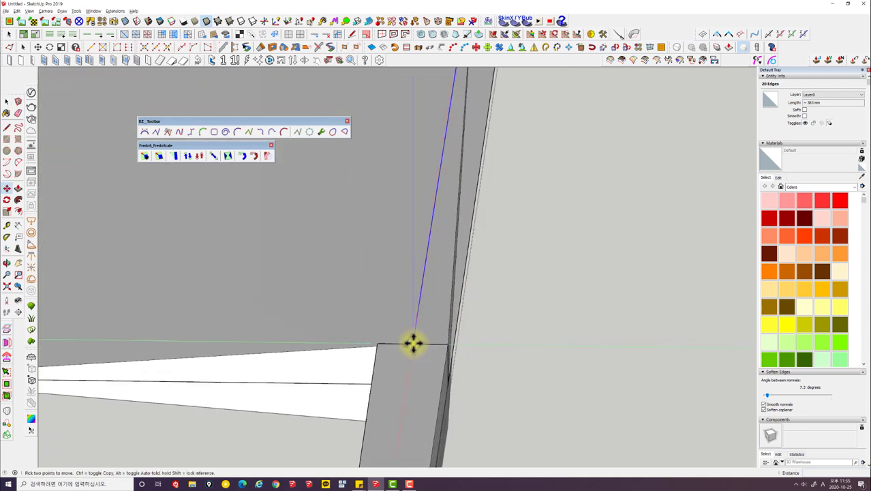
pyautogui.moveTo(415, 343); pyautogui.dragTo(446, 341)
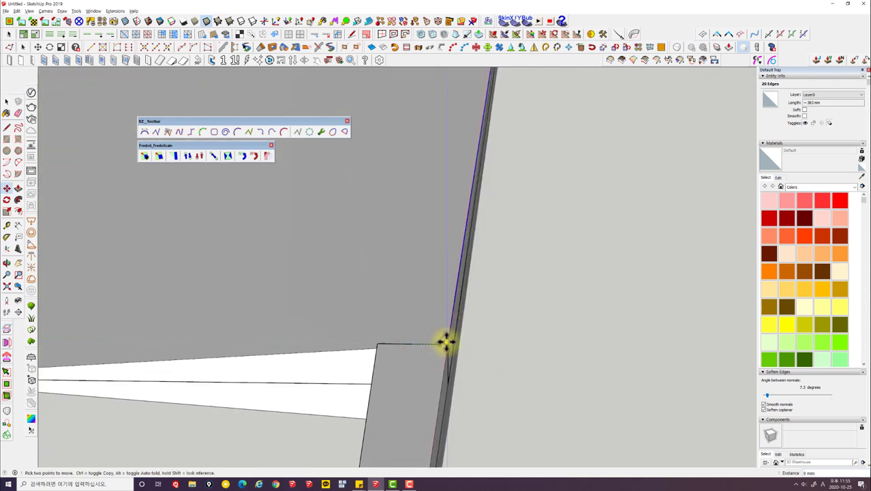
pyautogui.scroll(1, 450, 343)
pyautogui.scroll(1, 447, 343)
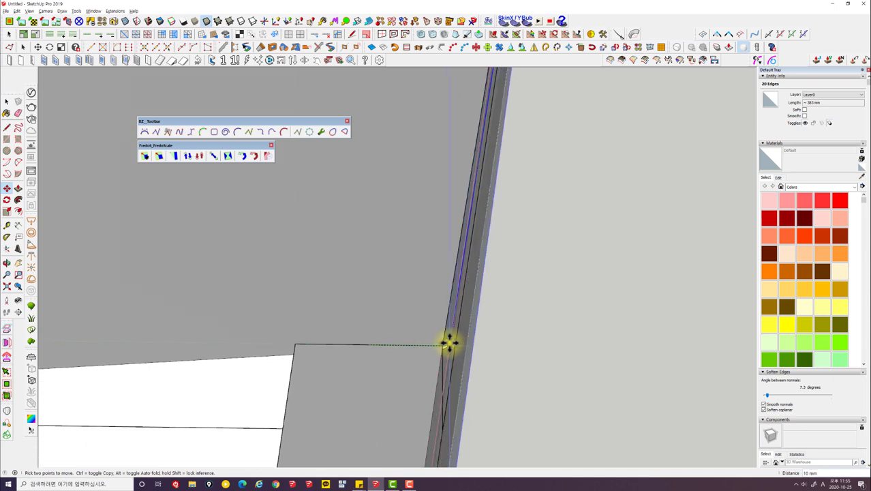
pyautogui.press('space')
pyautogui.scroll(-3, 436, 334)
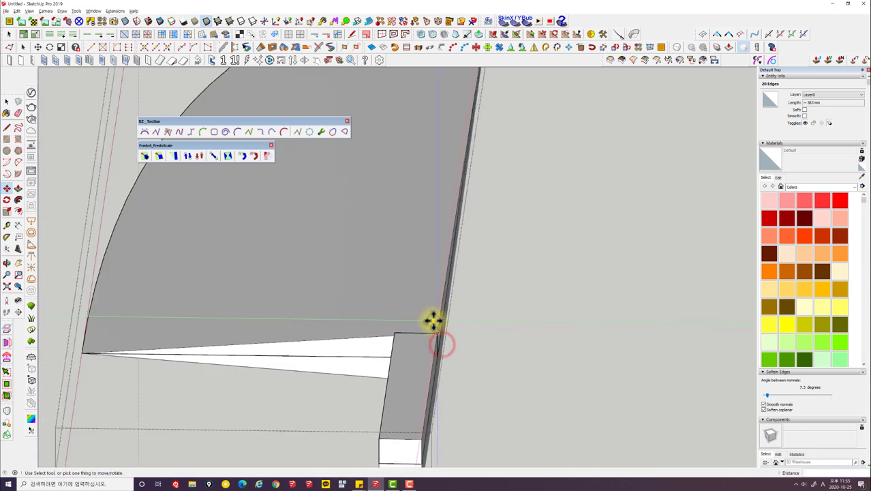
pyautogui.scroll(-3, 426, 307)
pyautogui.scroll(-3, 410, 294)
pyautogui.moveTo(350, 282); pyautogui.dragTo(442, 266, button='middle')
# Step: Select the edges at the long bar's front corner inside the knife
pyautogui.tripleClick(442, 263)
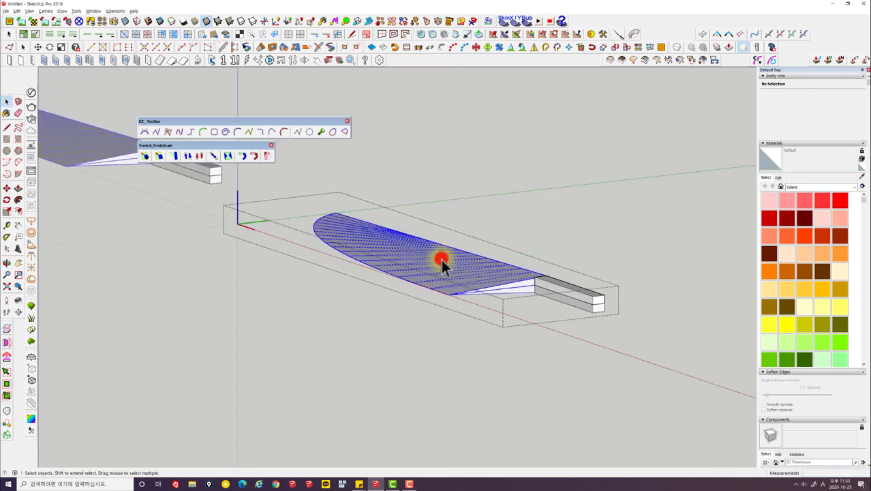
pyautogui.scroll(3, 441, 258)
pyautogui.scroll(2, 360, 265)
pyautogui.scroll(2, 291, 292)
pyautogui.scroll(-3, 291, 290)
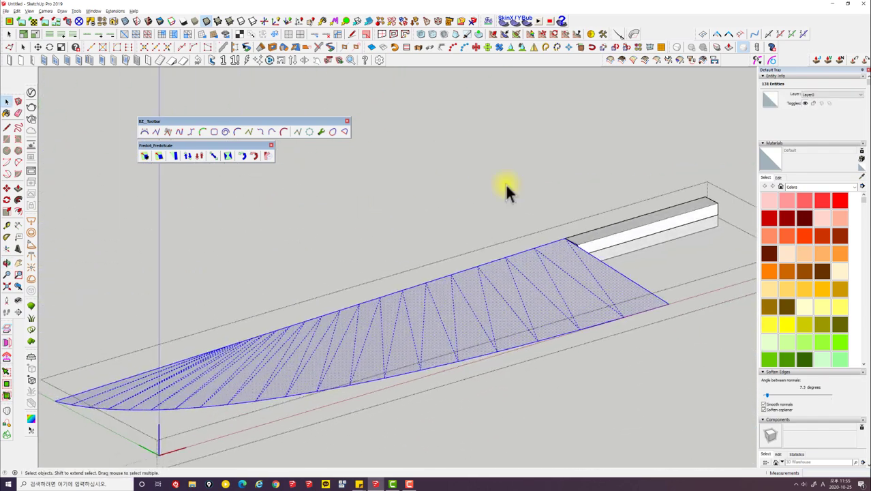
pyautogui.moveTo(505, 183); pyautogui.dragTo(674, 187, button='middle')
pyautogui.scroll(2, 321, 345)
pyautogui.moveTo(294, 360)
pyautogui.mouseDown(button='middle')
pyautogui.moveTo(269, 331)
pyautogui.moveTo(202, 332)
pyautogui.moveTo(393, 403)
pyautogui.moveTo(270, 382)
pyautogui.moveTo(287, 305)
pyautogui.mouseUp(button='middle')
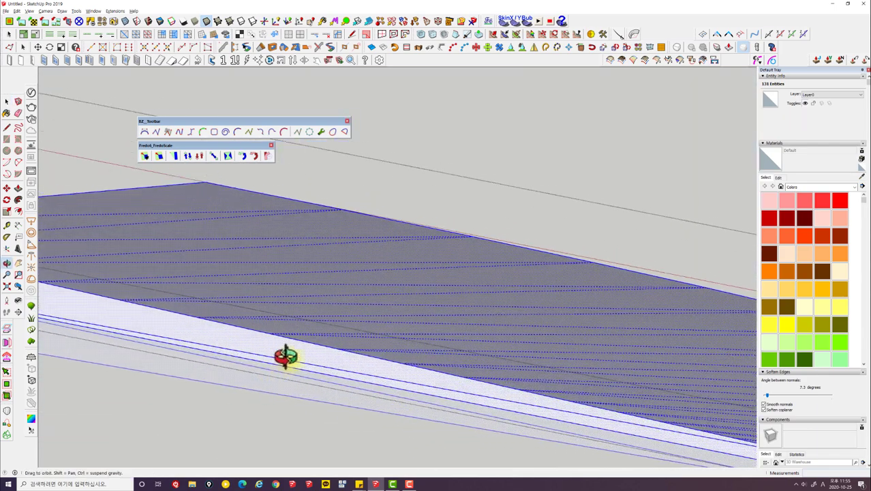
pyautogui.press('e')
pyautogui.scroll(-1, 300, 356)
pyautogui.moveTo(298, 360)
pyautogui.mouseDown(button='middle')
pyautogui.moveTo(334, 351)
pyautogui.moveTo(210, 379)
pyautogui.mouseUp(button='middle')
pyautogui.press('o')
pyautogui.moveTo(152, 363); pyautogui.dragTo(346, 326)
pyautogui.moveTo(346, 326)
pyautogui.mouseDown(button='middle')
pyautogui.moveTo(461, 324)
pyautogui.moveTo(510, 342)
pyautogui.mouseUp(button='middle')
pyautogui.click(212, 395)
pyautogui.moveTo(211, 396)
pyautogui.mouseDown(button='middle')
pyautogui.moveTo(423, 338)
pyautogui.moveTo(348, 297)
pyautogui.moveTo(302, 341)
pyautogui.mouseUp(button='middle')
pyautogui.press('space')
pyautogui.click(302, 344)
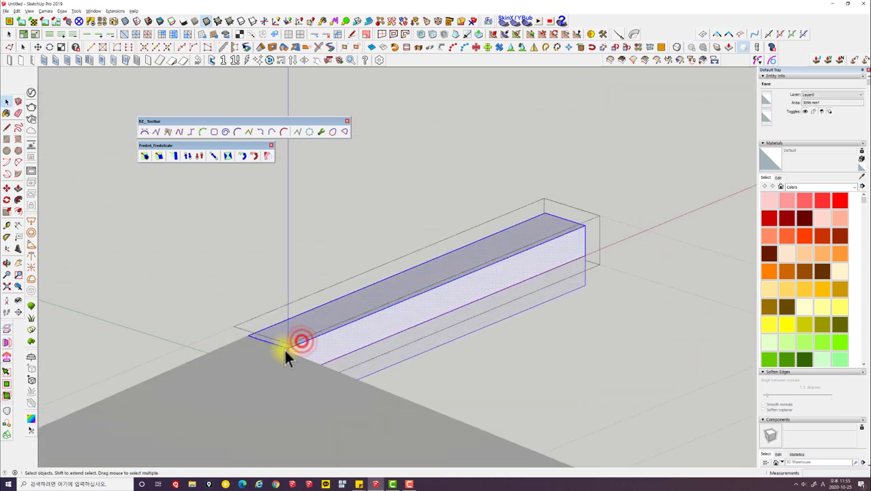
pyautogui.scroll(3, 300, 345)
pyautogui.click(293, 350)
pyautogui.scroll(2, 293, 350)
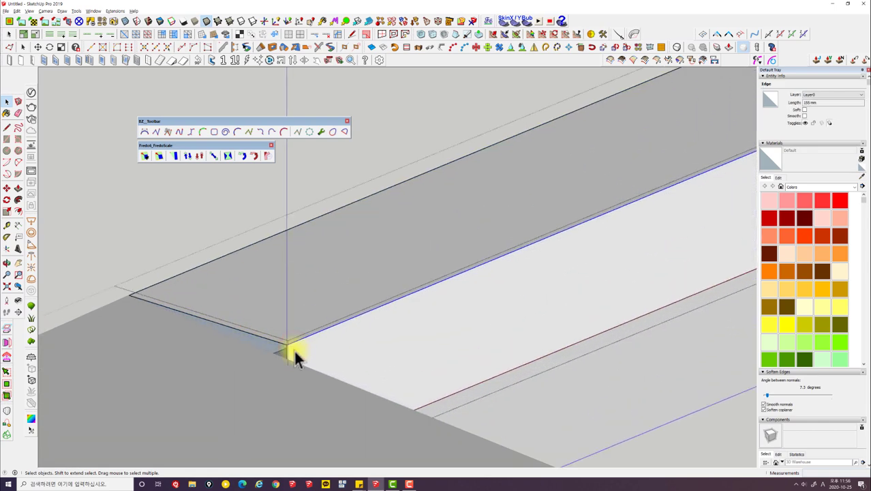
# Step: Move the selected corner edges 1 mm away from the corner
pyautogui.press('m')
pyautogui.click(287, 336)
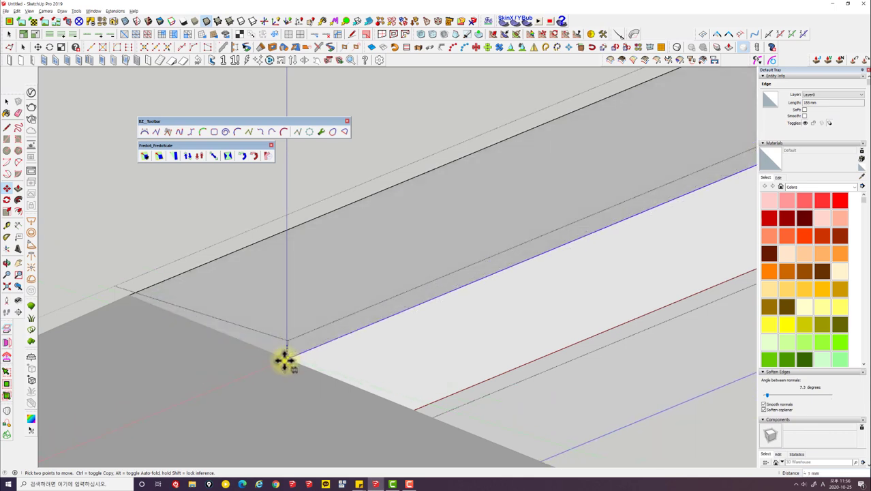
pyautogui.click(287, 362)
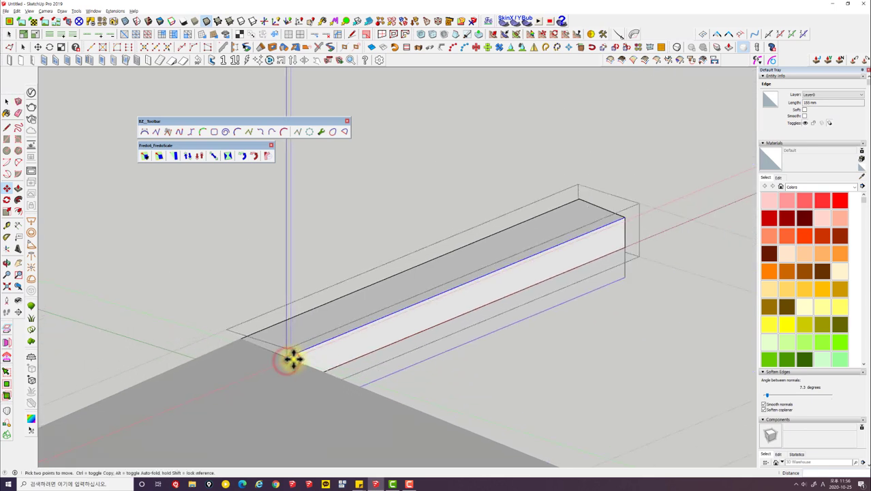
pyautogui.press('space')
# Step: Inspect the reshaped knife from a low side angle and select the blade component
pyautogui.moveTo(272, 308)
pyautogui.mouseDown(button='middle')
pyautogui.moveTo(357, 290)
pyautogui.moveTo(360, 335)
pyautogui.moveTo(559, 306)
pyautogui.moveTo(583, 355)
pyautogui.mouseUp(button='middle')
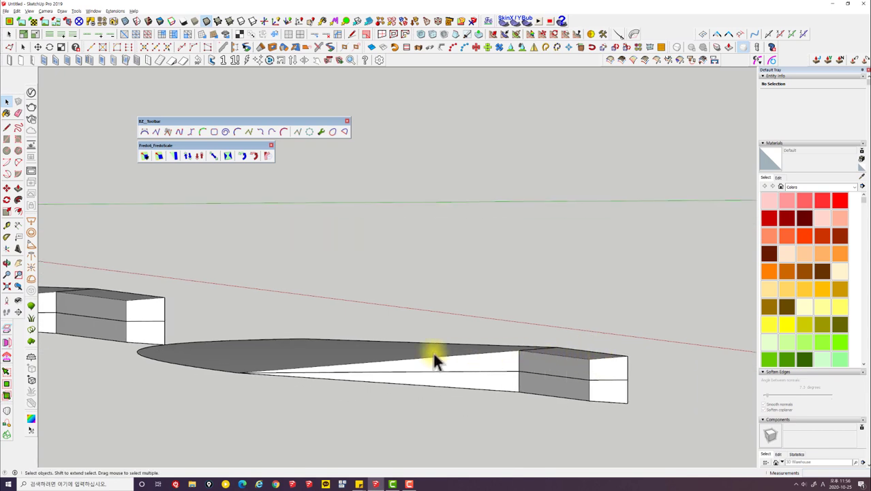
pyautogui.moveTo(345, 335)
pyautogui.mouseDown(button='middle')
pyautogui.moveTo(243, 337)
pyautogui.moveTo(175, 354)
pyautogui.moveTo(179, 369)
pyautogui.moveTo(223, 334)
pyautogui.moveTo(314, 337)
pyautogui.moveTo(263, 412)
pyautogui.moveTo(331, 404)
pyautogui.moveTo(321, 278)
pyautogui.moveTo(567, 293)
pyautogui.moveTo(609, 350)
pyautogui.moveTo(335, 276)
pyautogui.moveTo(226, 278)
pyautogui.mouseUp(button='middle')
pyautogui.click(355, 306)
pyautogui.moveTo(402, 369)
pyautogui.mouseDown(button='middle')
pyautogui.moveTo(556, 359)
pyautogui.moveTo(508, 349)
pyautogui.mouseUp(button='middle')
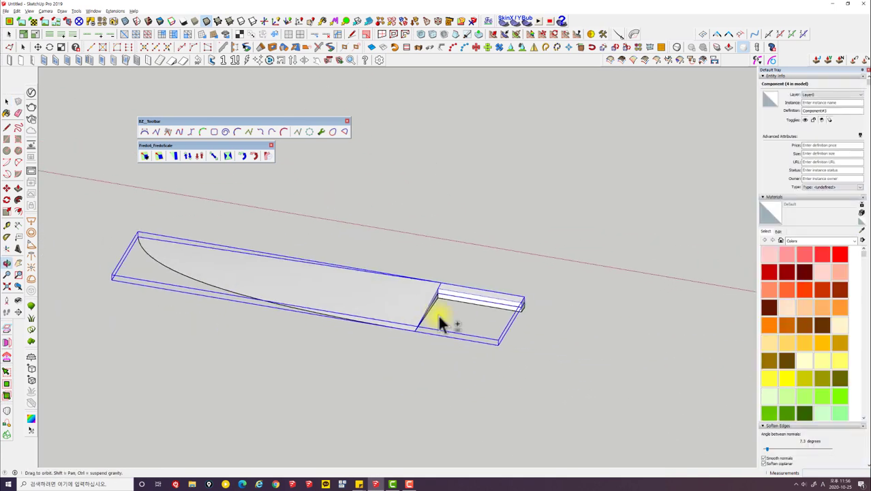
# Step: Open one knife group to inspect its geometry, then close it again
pyautogui.moveTo(444, 321)
pyautogui.mouseDown(button='middle')
pyautogui.moveTo(404, 284)
pyautogui.moveTo(354, 298)
pyautogui.moveTo(349, 405)
pyautogui.moveTo(338, 327)
pyautogui.moveTo(177, 242)
pyautogui.moveTo(200, 273)
pyautogui.moveTo(355, 285)
pyautogui.moveTo(282, 298)
pyautogui.mouseUp(button='middle')
pyautogui.scroll(3, 330, 325)
pyautogui.tripleClick(330, 325)
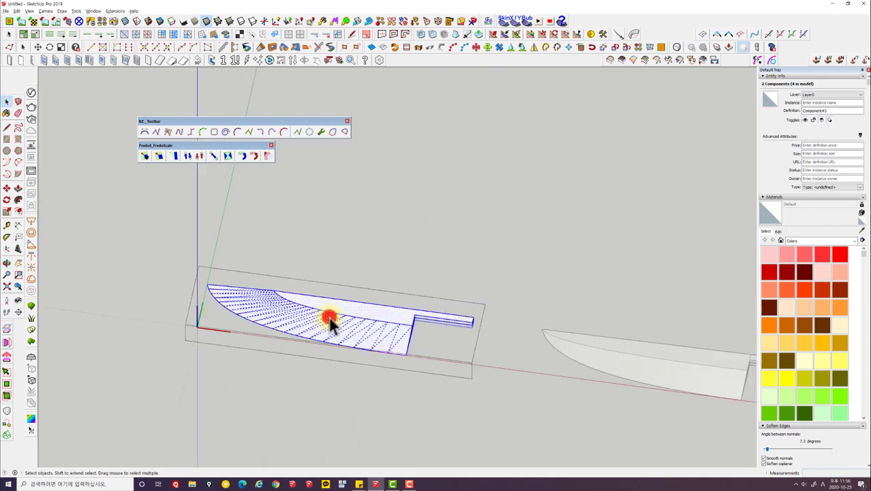
pyautogui.moveTo(428, 326)
pyautogui.mouseDown(button='middle')
pyautogui.moveTo(330, 253)
pyautogui.moveTo(521, 311)
pyautogui.moveTo(428, 288)
pyautogui.mouseUp(button='middle')
pyautogui.click(412, 311)
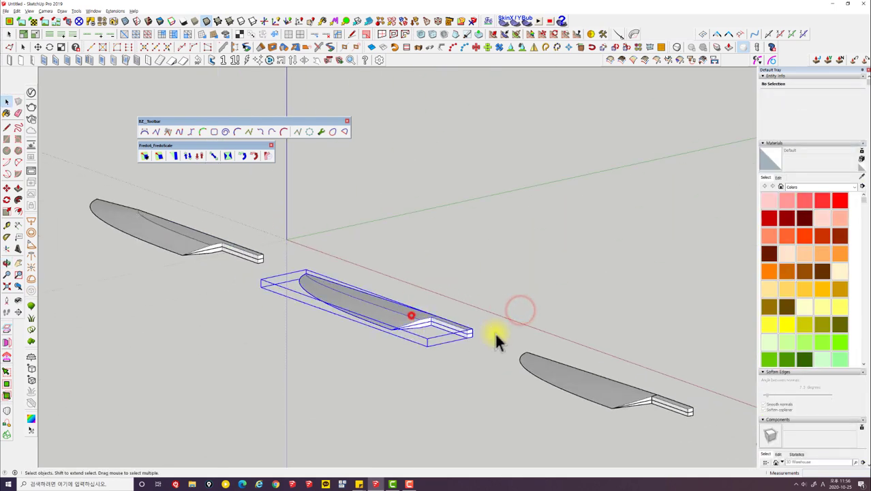
pyautogui.moveTo(496, 335)
pyautogui.mouseDown(button='middle')
pyautogui.moveTo(490, 363)
pyautogui.moveTo(387, 293)
pyautogui.mouseUp(button='middle')
pyautogui.doubleClick(396, 315)
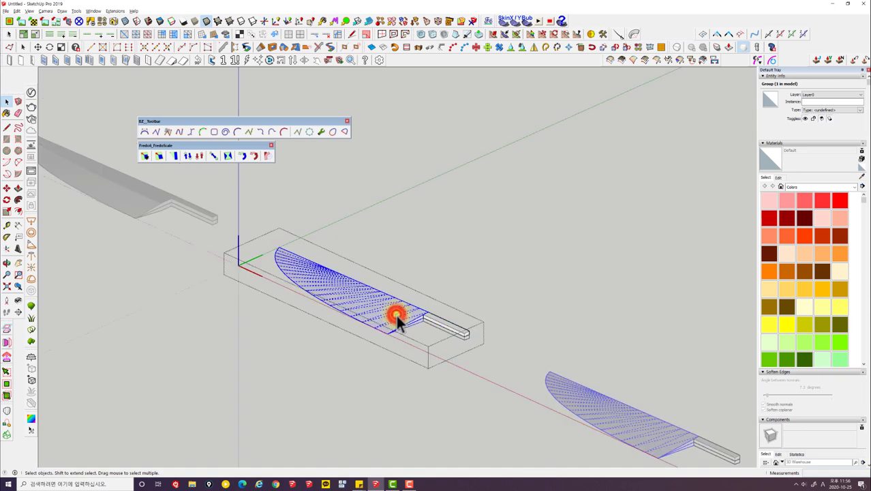
pyautogui.click(425, 293)
# Step: Delete the unwanted knife variant from the row
pyautogui.moveTo(466, 314); pyautogui.dragTo(392, 403)
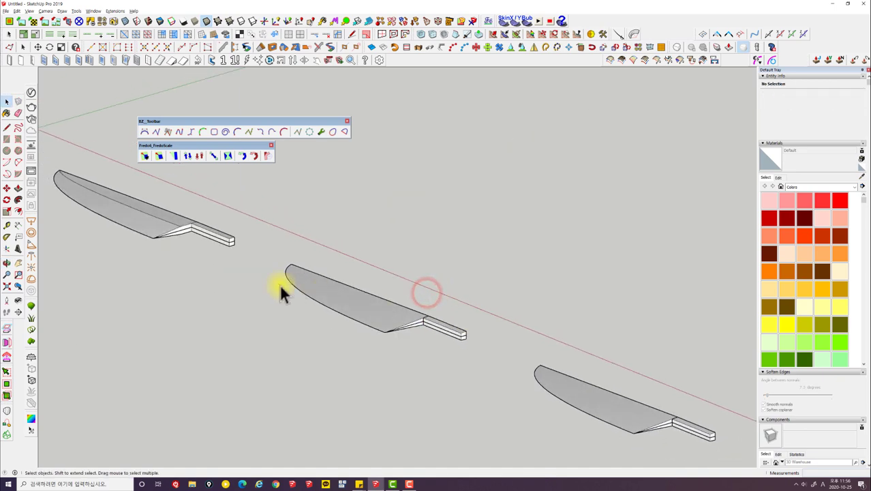
pyautogui.moveTo(392, 403); pyautogui.dragTo(393, 323, button='middle')
pyautogui.scroll(2, 325, 312)
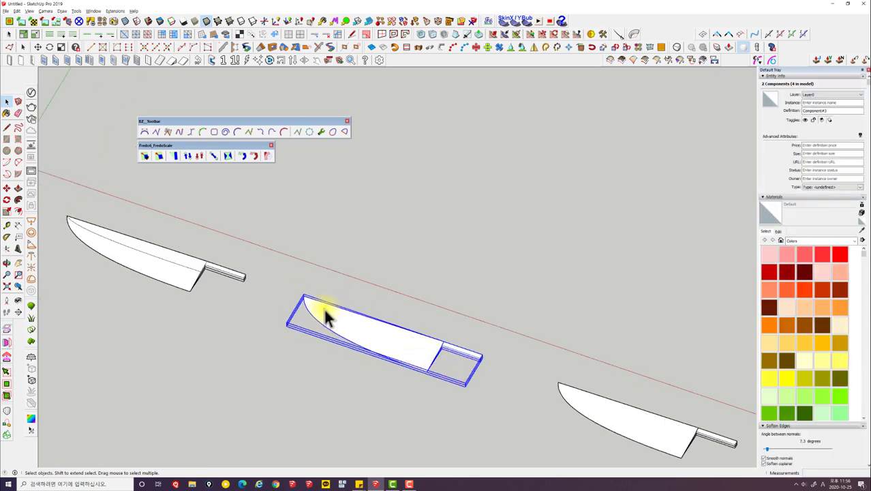
pyautogui.scroll(-2, 323, 309)
pyautogui.moveTo(404, 333)
pyautogui.keyDown('shift'); pyautogui.mouseDown(button='middle')
pyautogui.moveTo(301, 292)
pyautogui.moveTo(327, 345)
pyautogui.mouseUp(button='middle'); pyautogui.keyUp('shift')
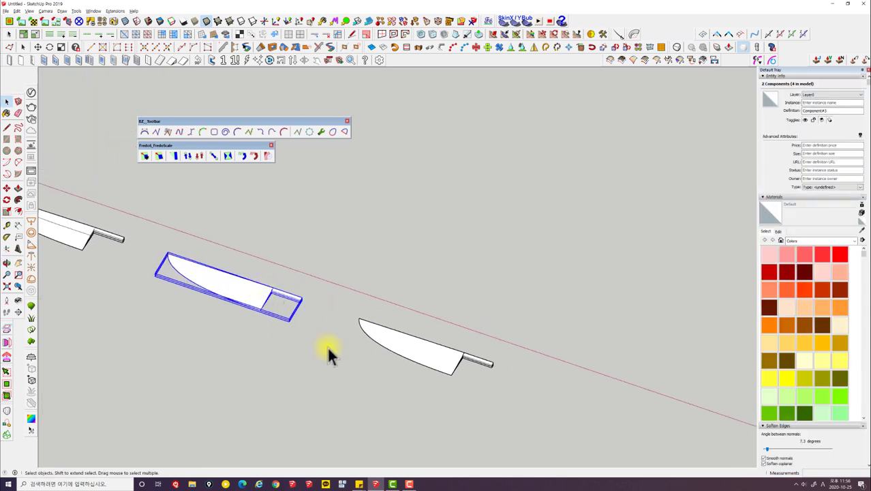
pyautogui.press('Delete')
pyautogui.scroll(-2, 235, 261)
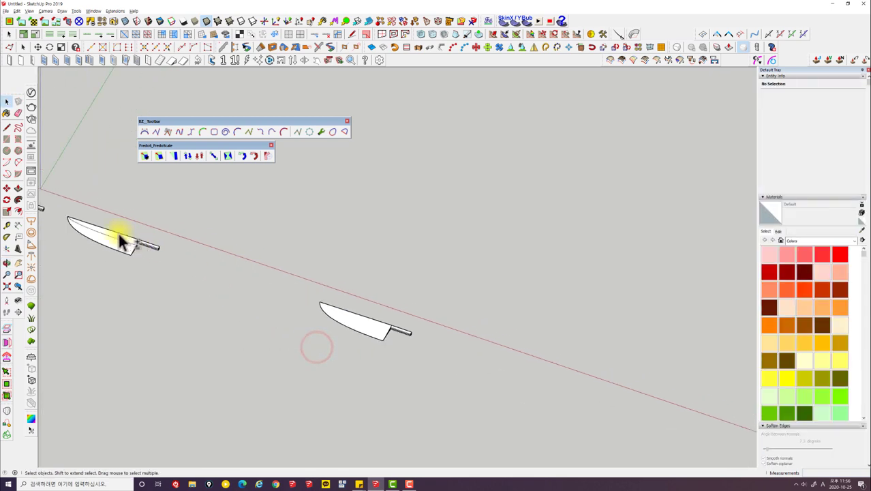
pyautogui.keyDown('shift'); pyautogui.moveTo(119, 233); pyautogui.dragTo(290, 304, button='middle'); pyautogui.keyUp('shift')
pyautogui.scroll(-2, 280, 290)
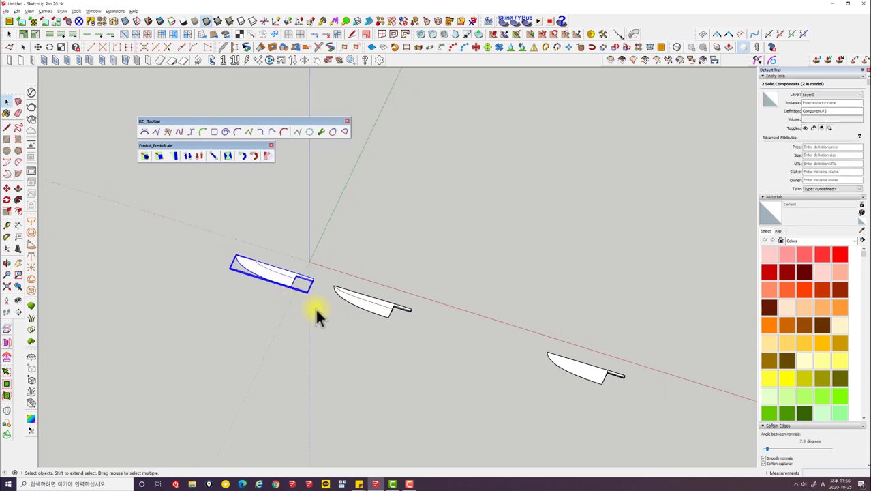
# Step: Copy the knife further along the red axis and make the copy unique
pyautogui.click(302, 313)
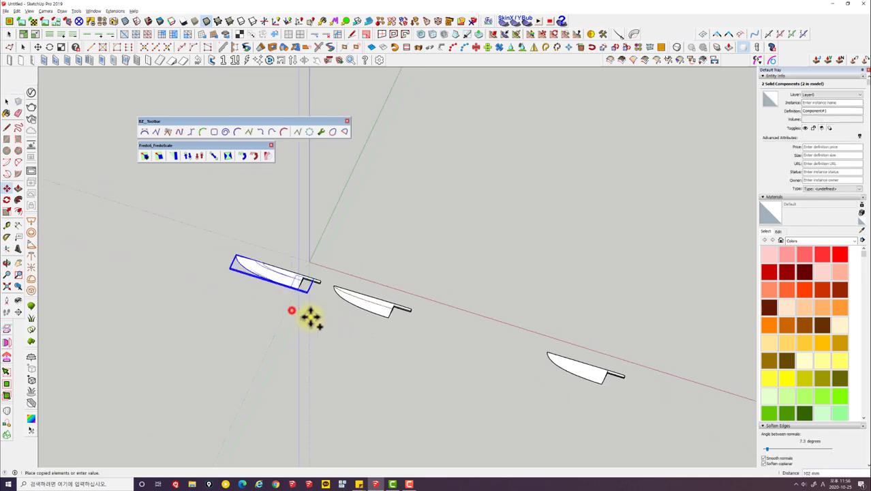
pyautogui.click(487, 396)
pyautogui.press('space')
pyautogui.scroll(2, 483, 358)
pyautogui.rightClick(486, 323)
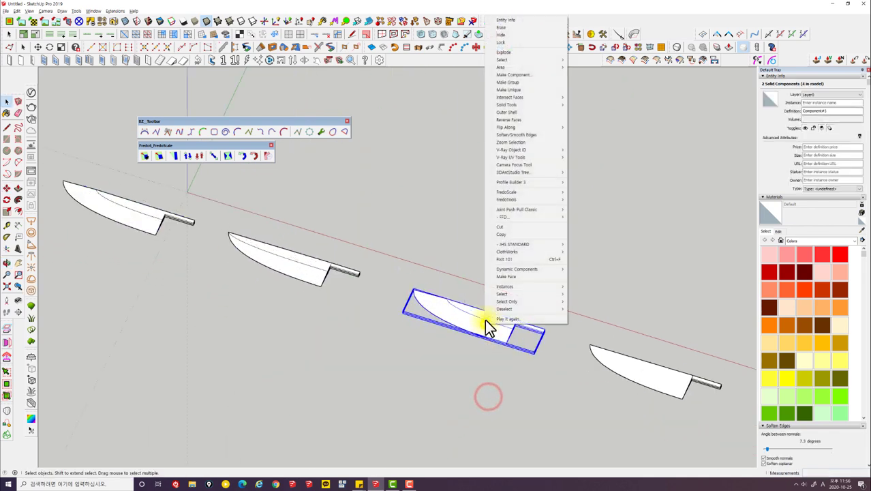
pyautogui.click(512, 87)
# Step: Open the new knife copy for editing and zoom in on its blade
pyautogui.moveTo(512, 96); pyautogui.dragTo(511, 346, button='middle')
pyautogui.doubleClick(454, 362)
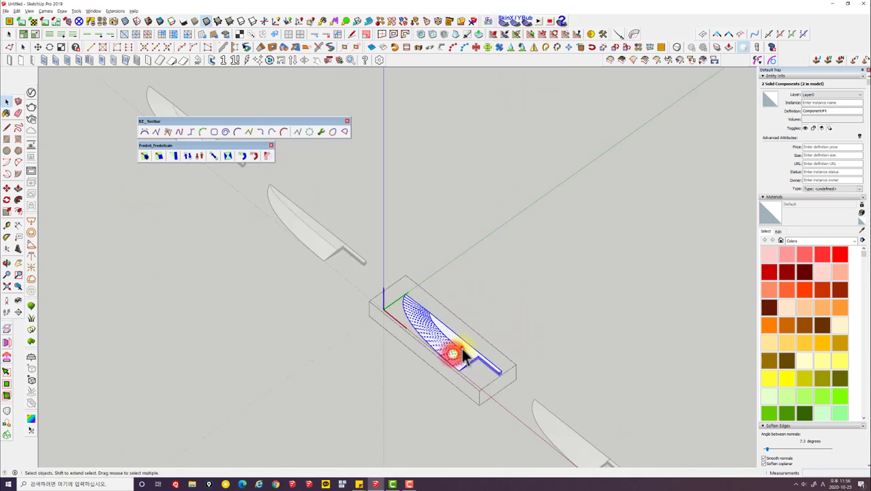
pyautogui.scroll(3, 461, 351)
pyautogui.scroll(2, 478, 358)
pyautogui.scroll(3, 521, 380)
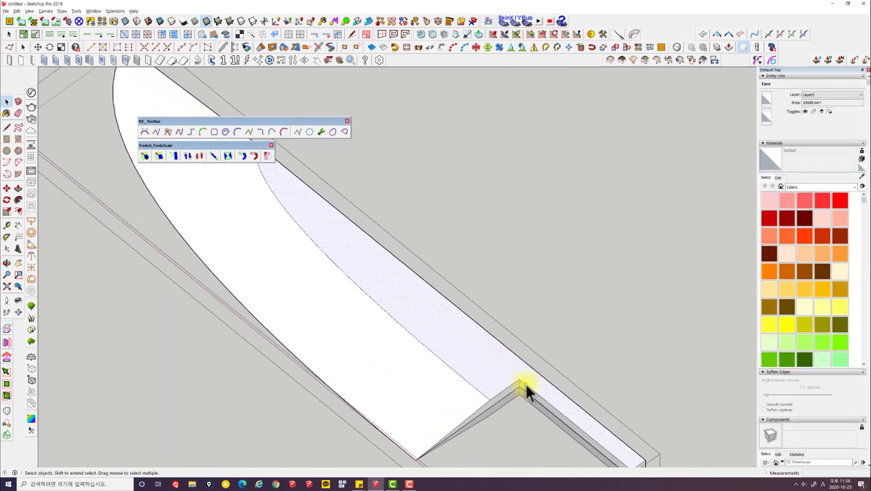
pyautogui.scroll(2, 526, 385)
pyautogui.press('l')
pyautogui.click(519, 378)
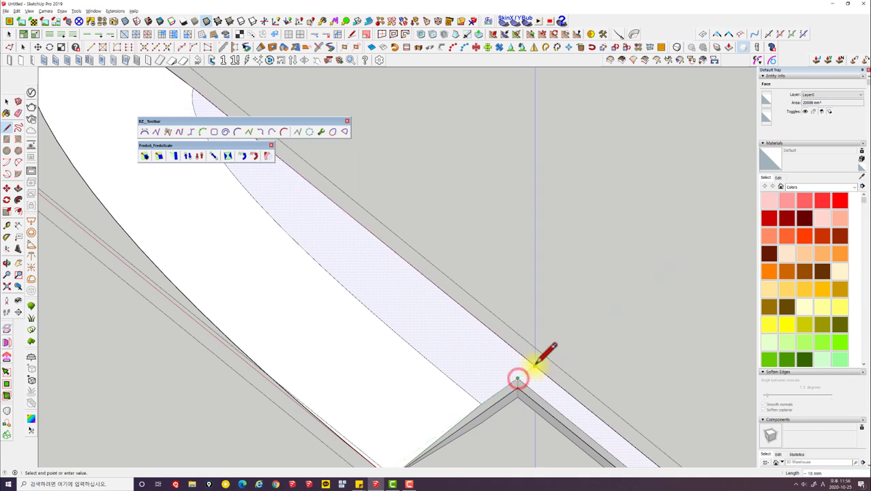
pyautogui.press('space')
# Step: Scale the blade's bevel curve narrower, in close to the spine
pyautogui.click(468, 394)
pyautogui.press('s')
pyautogui.scroll(-1, 467, 393)
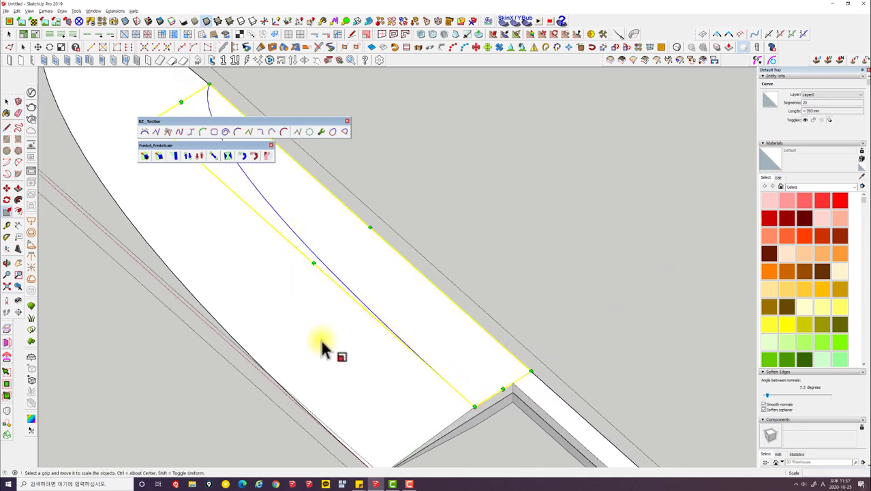
pyautogui.moveTo(322, 346); pyautogui.dragTo(345, 332, button='middle')
pyautogui.scroll(-2, 322, 311)
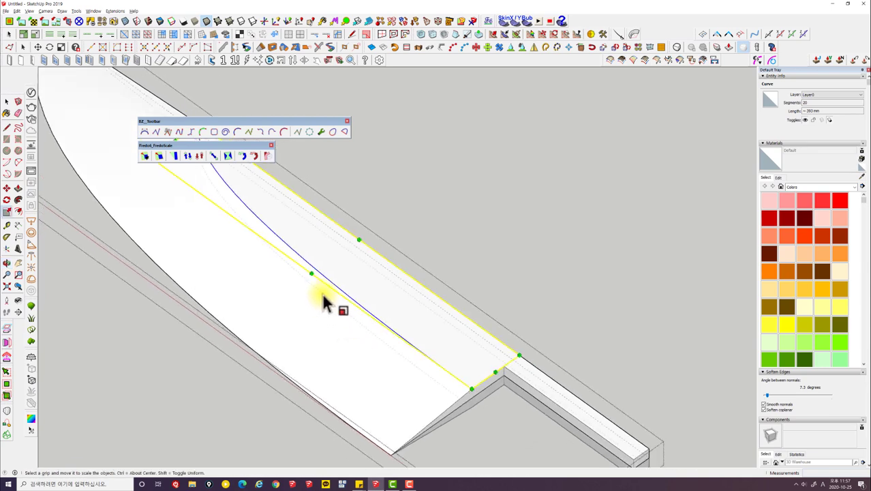
pyautogui.moveTo(321, 295)
pyautogui.mouseDown(button='middle')
pyautogui.moveTo(278, 258)
pyautogui.moveTo(321, 272)
pyautogui.mouseUp(button='middle')
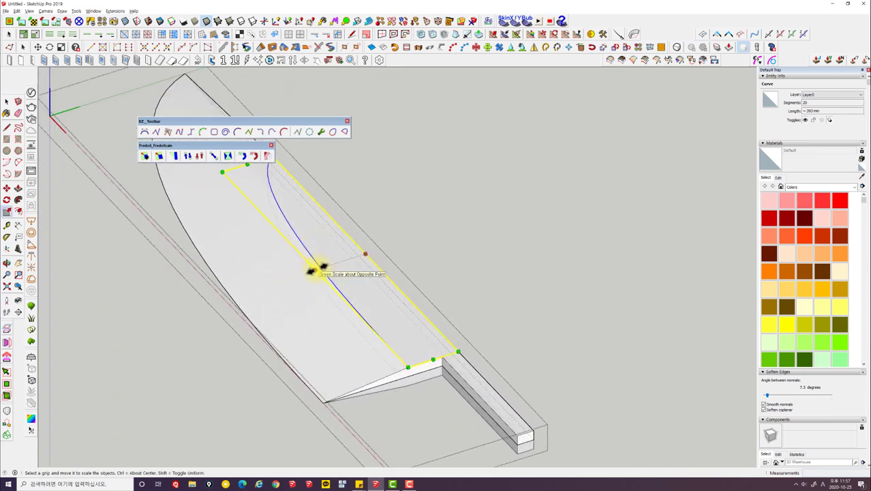
pyautogui.moveTo(315, 271); pyautogui.dragTo(442, 357)
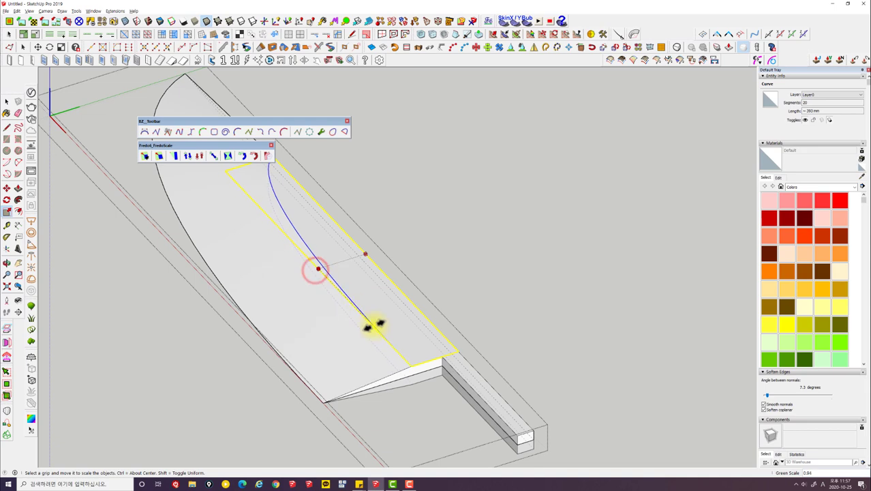
pyautogui.scroll(-2, 425, 347)
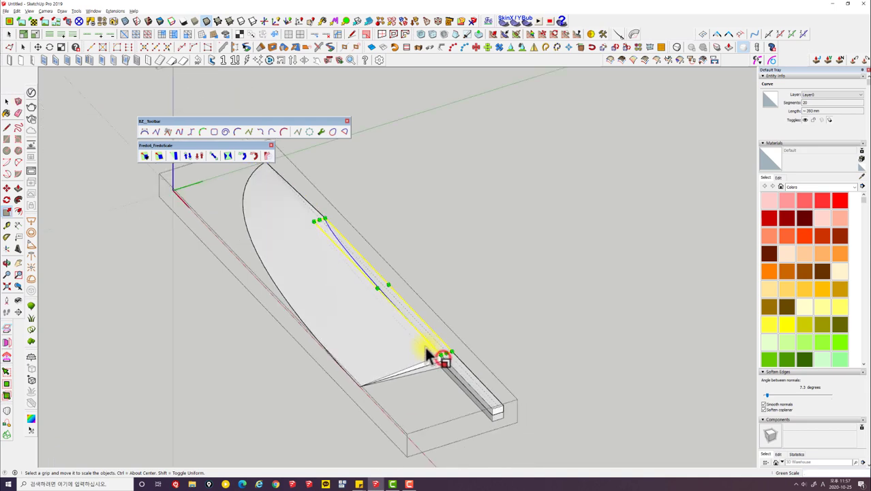
pyautogui.press('space')
pyautogui.moveTo(424, 344)
pyautogui.mouseDown(button='middle')
pyautogui.moveTo(445, 320)
pyautogui.moveTo(511, 379)
pyautogui.moveTo(383, 315)
pyautogui.moveTo(48, 253)
pyautogui.mouseUp(button='middle')
pyautogui.click(443, 321)
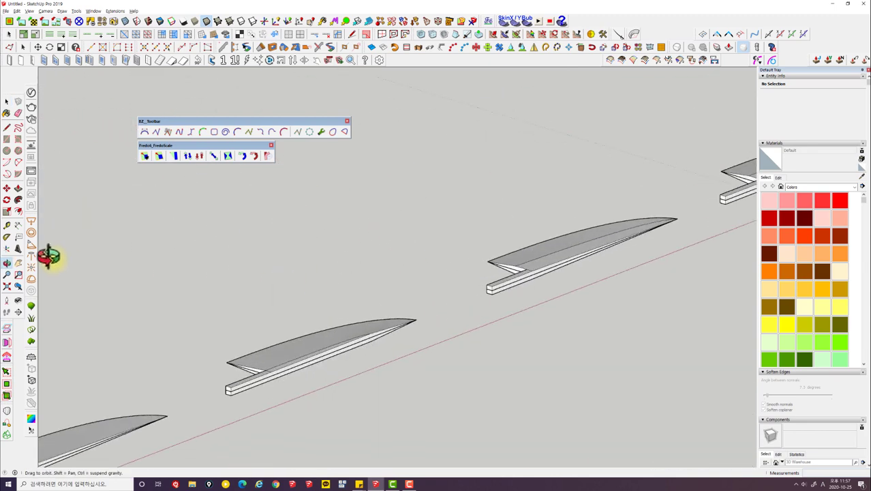
pyautogui.scroll(2, 301, 360)
pyautogui.scroll(2, 279, 397)
pyautogui.click(280, 398)
pyautogui.scroll(2, 278, 399)
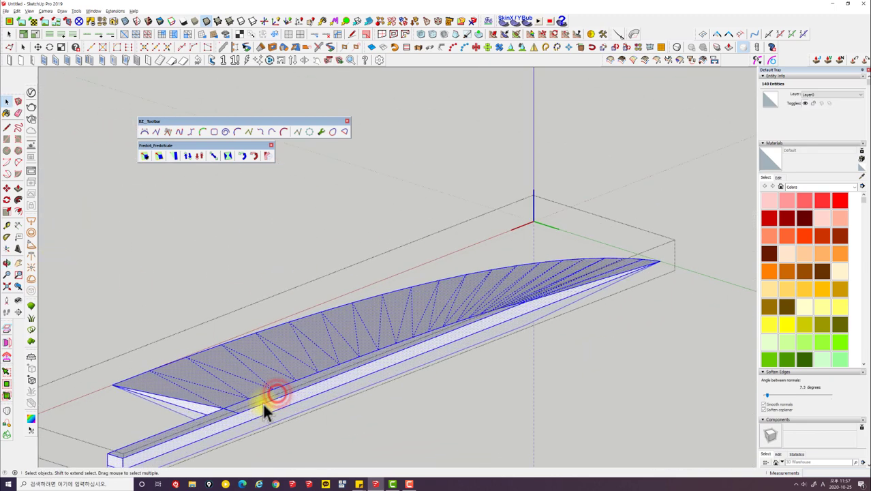
pyautogui.click(261, 401)
pyautogui.press('q')
pyautogui.scroll(1, 234, 410)
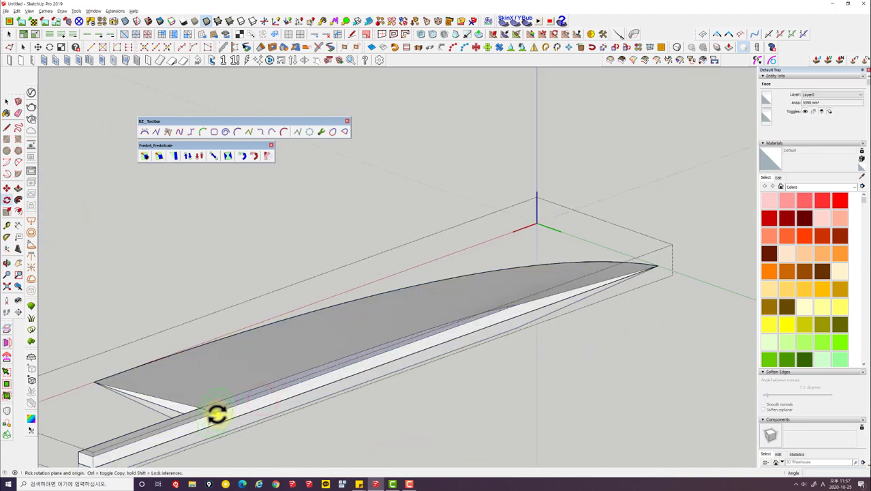
pyautogui.click(516, 313)
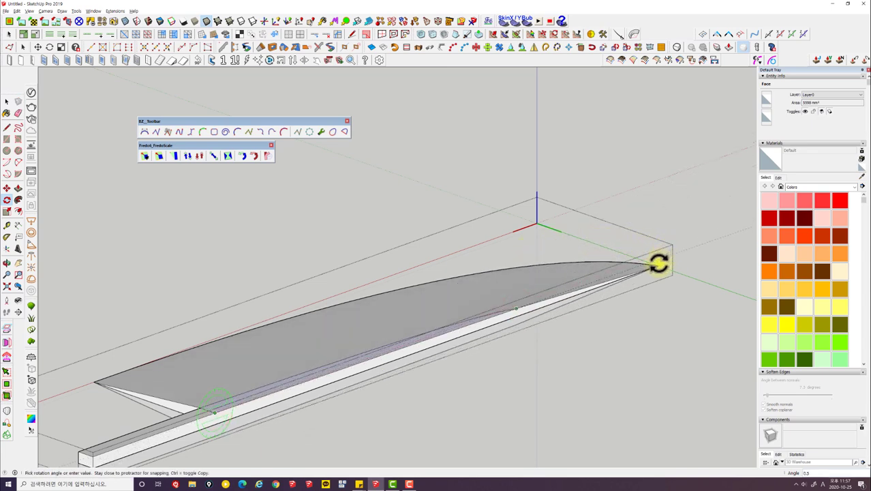
pyautogui.press('space')
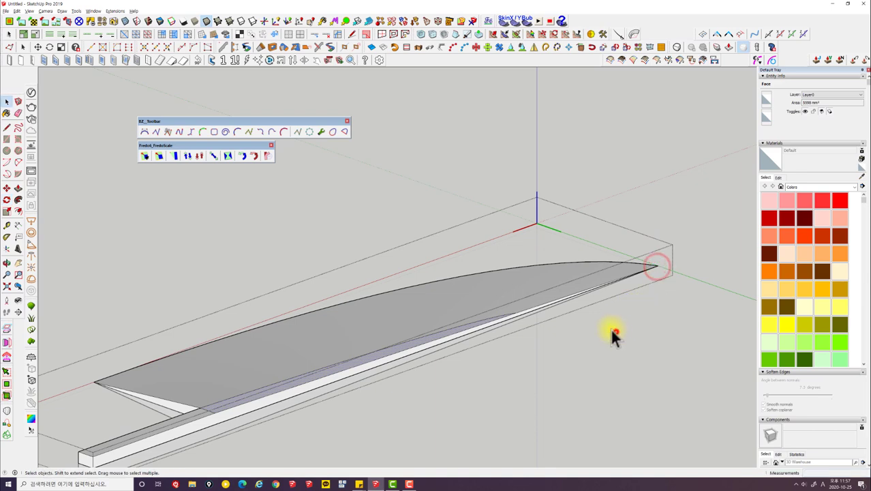
pyautogui.scroll(-2, 584, 334)
pyautogui.moveTo(409, 329)
pyautogui.mouseDown(button='middle')
pyautogui.moveTo(531, 354)
pyautogui.moveTo(511, 318)
pyautogui.moveTo(510, 335)
pyautogui.mouseUp(button='middle')
pyautogui.click(510, 317)
pyautogui.scroll(-3, 511, 307)
# Step: Select the leftmost knife in the row
pyautogui.scroll(-2, 514, 290)
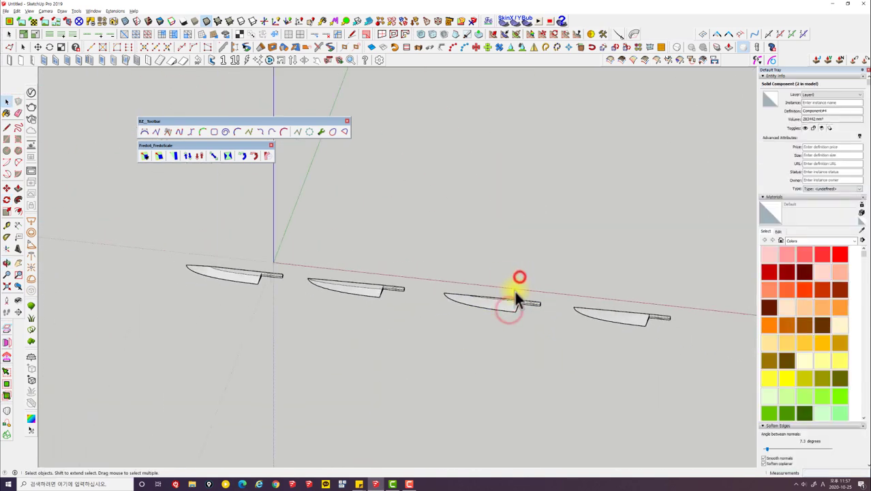
pyautogui.click(517, 363)
pyautogui.moveTo(402, 276)
pyautogui.mouseDown(button='middle')
pyautogui.moveTo(492, 375)
pyautogui.moveTo(284, 337)
pyautogui.moveTo(356, 375)
pyautogui.moveTo(139, 225)
pyautogui.moveTo(390, 340)
pyautogui.moveTo(371, 348)
pyautogui.moveTo(216, 349)
pyautogui.moveTo(146, 288)
pyautogui.moveTo(185, 306)
pyautogui.moveTo(526, 244)
pyautogui.moveTo(522, 253)
pyautogui.moveTo(554, 255)
pyautogui.moveTo(576, 278)
pyautogui.moveTo(607, 279)
pyautogui.moveTo(580, 311)
pyautogui.moveTo(472, 335)
pyautogui.moveTo(218, 357)
pyautogui.moveTo(137, 334)
pyautogui.mouseUp(button='middle')
pyautogui.click(373, 348)
pyautogui.scroll(3, 189, 291)
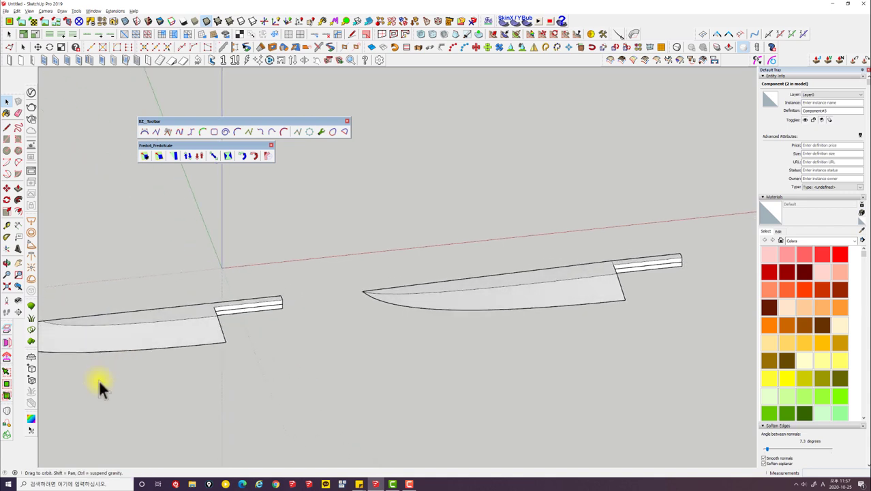
pyautogui.click(140, 325)
pyautogui.moveTo(240, 379); pyautogui.dragTo(170, 287)
pyautogui.moveTo(171, 287)
pyautogui.mouseDown(button='middle')
pyautogui.moveTo(203, 307)
pyautogui.moveTo(181, 370)
pyautogui.moveTo(227, 350)
pyautogui.mouseUp(button='middle')
# Step: Shift the leftmost knife further left and copy it back into its old spot, about 823 mm away
pyautogui.press('m')
pyautogui.click(231, 350)
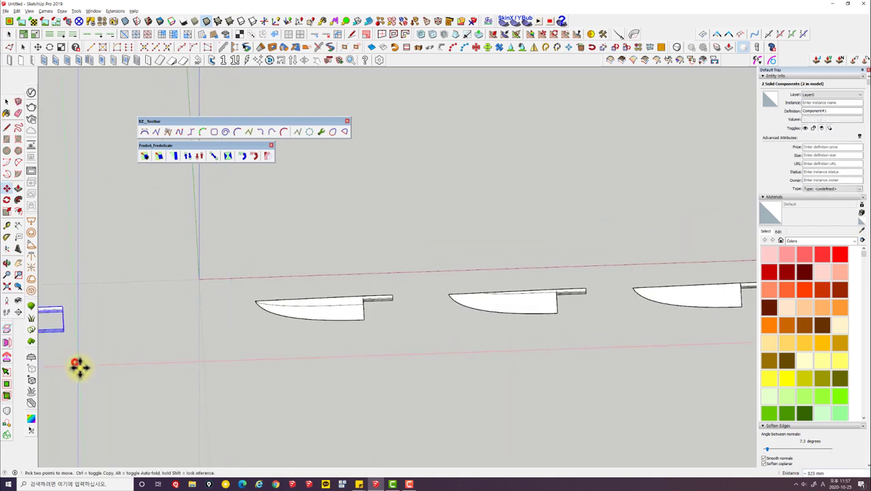
pyautogui.click(79, 367)
pyautogui.click(80, 369)
pyautogui.press('ctrl')
pyautogui.click(247, 363)
# Step: Open the new knife copy and select all its edges
pyautogui.moveTo(165, 320)
pyautogui.mouseDown(button='middle')
pyautogui.moveTo(346, 315)
pyautogui.moveTo(411, 351)
pyautogui.moveTo(350, 312)
pyautogui.mouseUp(button='middle')
pyautogui.press('space')
pyautogui.tripleClick(320, 339)
pyautogui.scroll(2, 322, 334)
# Step: Make this knife copy a unique component
pyautogui.rightClick(350, 306)
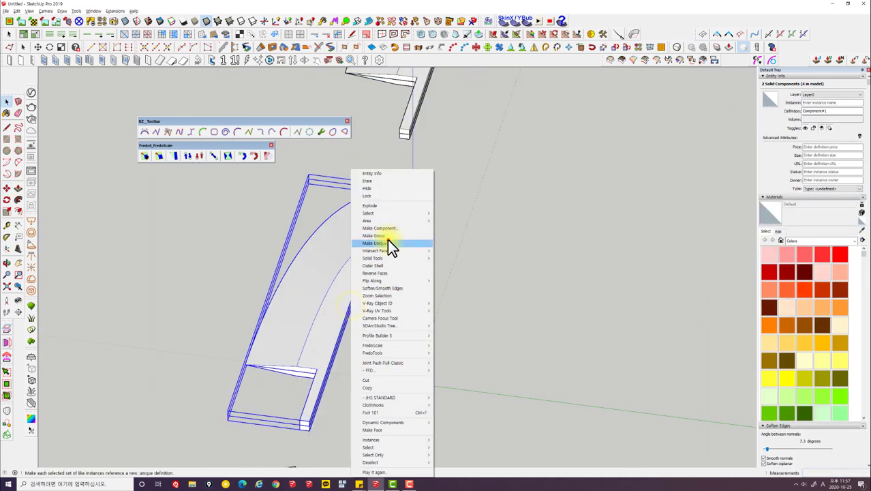
pyautogui.click(387, 243)
pyautogui.moveTo(314, 345); pyautogui.dragTo(334, 344, button='middle')
pyautogui.scroll(-3, 334, 343)
pyautogui.click(419, 345)
pyautogui.moveTo(420, 345)
pyautogui.mouseDown(button='middle')
pyautogui.moveTo(279, 341)
pyautogui.moveTo(457, 337)
pyautogui.mouseUp(button='middle')
pyautogui.scroll(3, 490, 332)
pyautogui.scroll(3, 487, 327)
# Step: Open the unique knife for editing and select its geometry
pyautogui.click(466, 338)
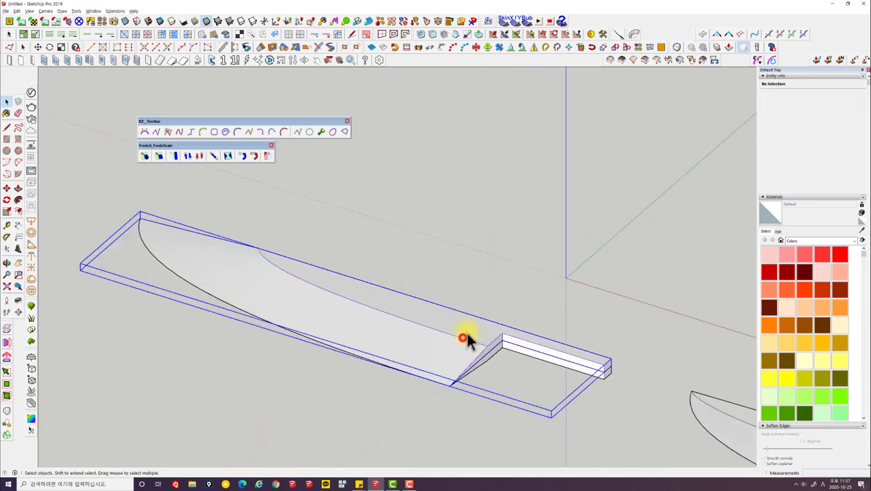
pyautogui.doubleClick(467, 338)
pyautogui.tripleClick(466, 334)
pyautogui.scroll(3, 477, 344)
pyautogui.scroll(3, 508, 341)
pyautogui.press('l')
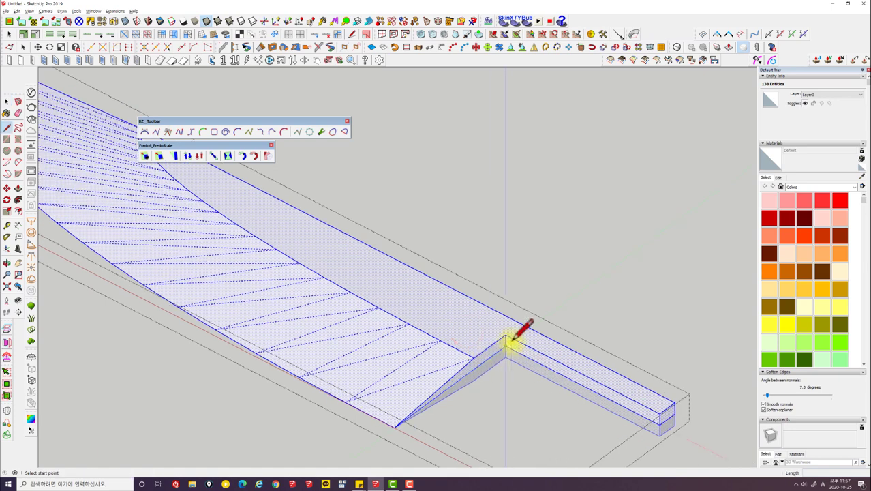
pyautogui.press('space')
# Step: Tilt the spine bevel face about 1.2 degrees at its heel
pyautogui.click(505, 322)
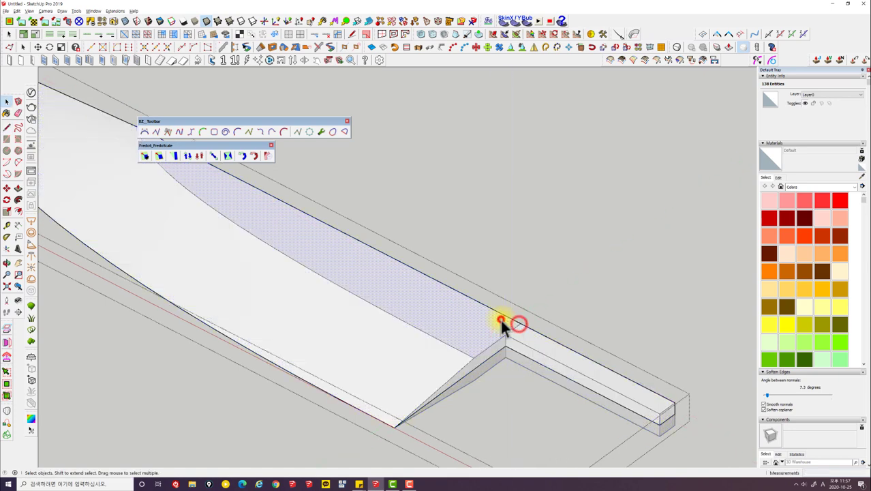
pyautogui.moveTo(502, 319)
pyautogui.mouseDown(button='middle')
pyautogui.moveTo(324, 335)
pyautogui.moveTo(299, 319)
pyautogui.mouseUp(button='middle')
pyautogui.scroll(2, 259, 281)
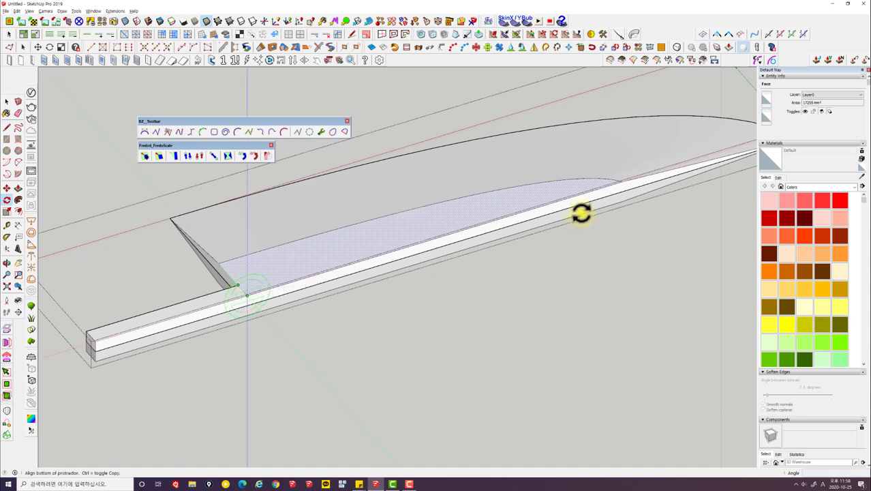
pyautogui.click(617, 182)
pyautogui.scroll(2, 627, 191)
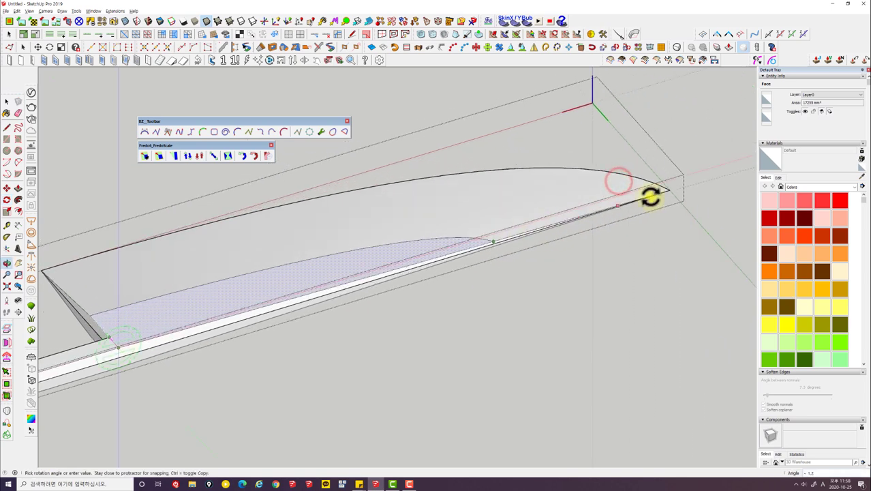
pyautogui.click(667, 193)
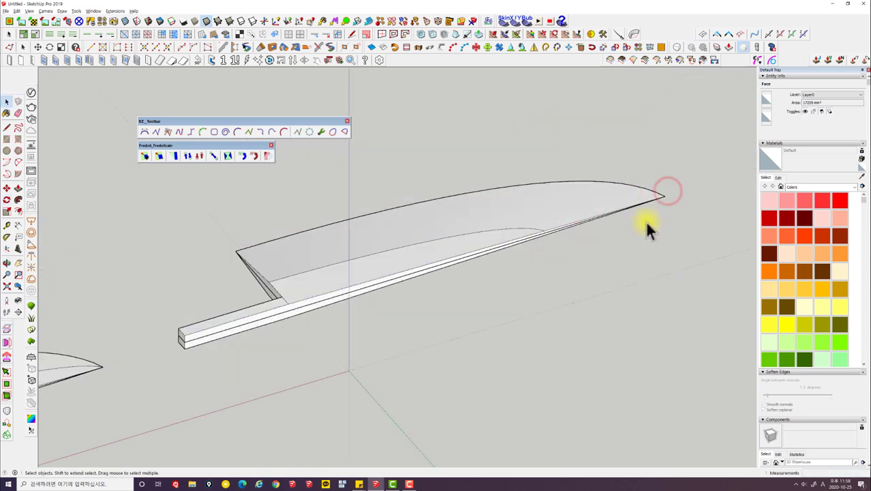
pyautogui.scroll(-5, 634, 225)
pyautogui.press('space')
pyautogui.moveTo(656, 234)
pyautogui.mouseDown(button='middle')
pyautogui.moveTo(512, 235)
pyautogui.moveTo(578, 255)
pyautogui.mouseUp(button='middle')
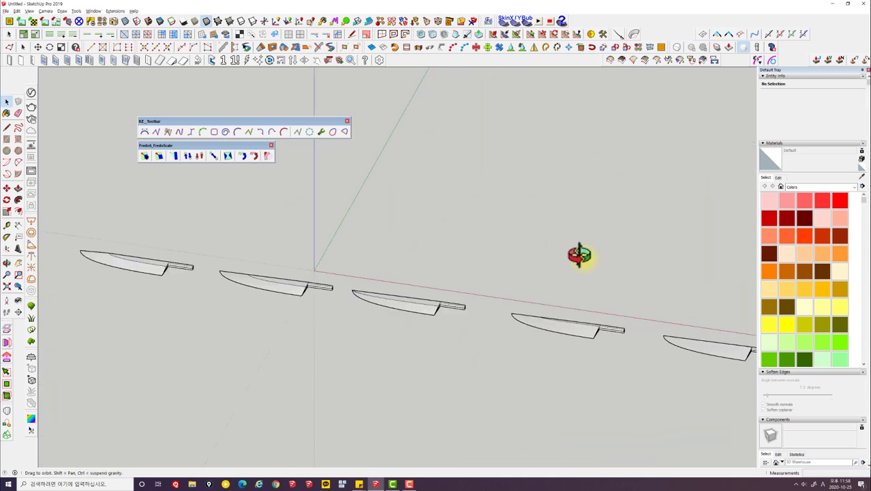
# Step: Open the next knife in the row for editing
pyautogui.click(288, 315)
pyautogui.moveTo(356, 310)
pyautogui.mouseDown(button='middle')
pyautogui.moveTo(566, 324)
pyautogui.moveTo(436, 351)
pyautogui.moveTo(446, 282)
pyautogui.moveTo(251, 210)
pyautogui.moveTo(391, 282)
pyautogui.moveTo(354, 292)
pyautogui.mouseUp(button='middle')
pyautogui.scroll(-2, 320, 347)
pyautogui.scroll(-2, 298, 297)
pyautogui.moveTo(298, 297)
pyautogui.mouseDown(button='middle')
pyautogui.moveTo(188, 264)
pyautogui.moveTo(541, 384)
pyautogui.moveTo(181, 349)
pyautogui.moveTo(363, 287)
pyautogui.mouseUp(button='middle')
pyautogui.scroll(3, 244, 331)
pyautogui.click(240, 329)
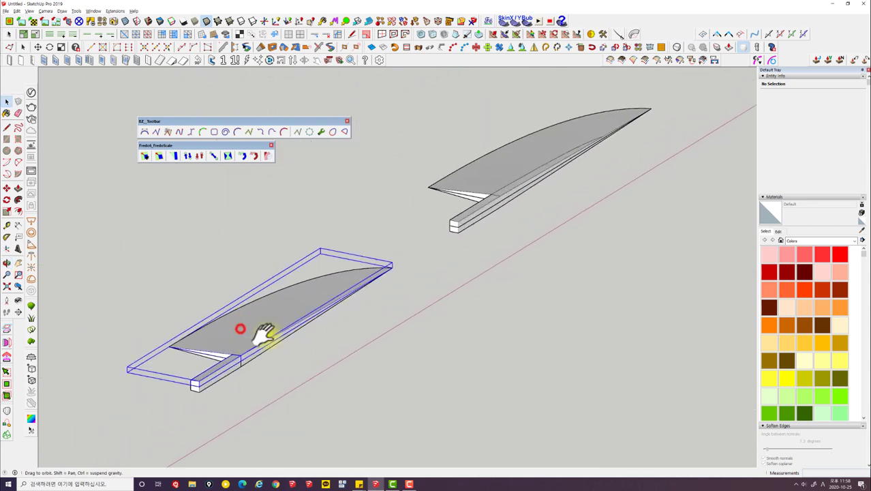
pyautogui.scroll(2, 347, 281)
pyautogui.doubleClick(337, 266)
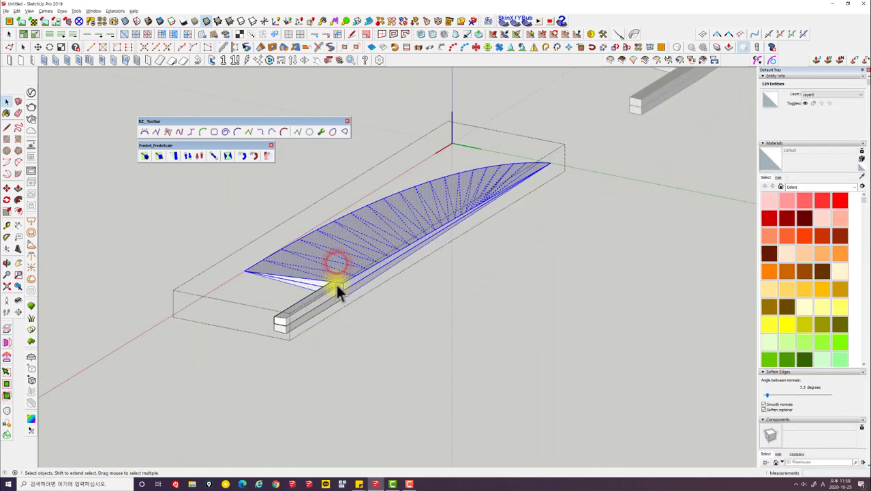
# Step: Check the tang group's contents, then select the whole blade
pyautogui.click(331, 292)
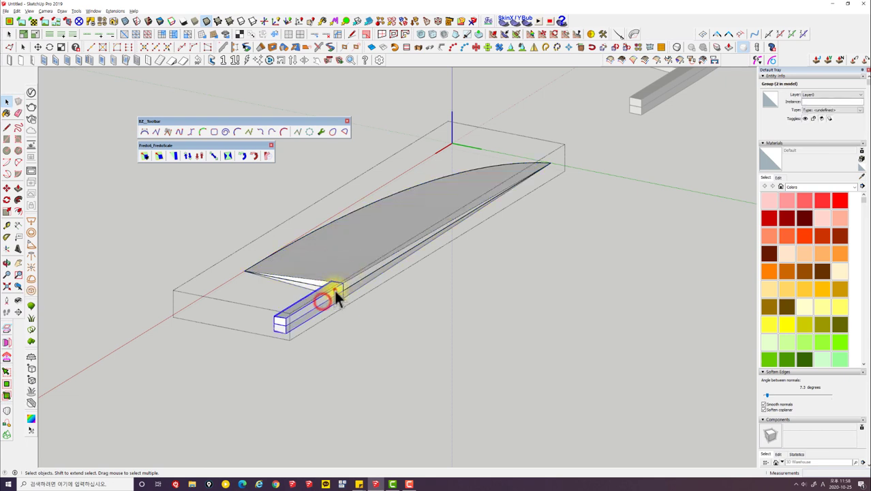
pyautogui.doubleClick(336, 292)
pyautogui.press('Escape')
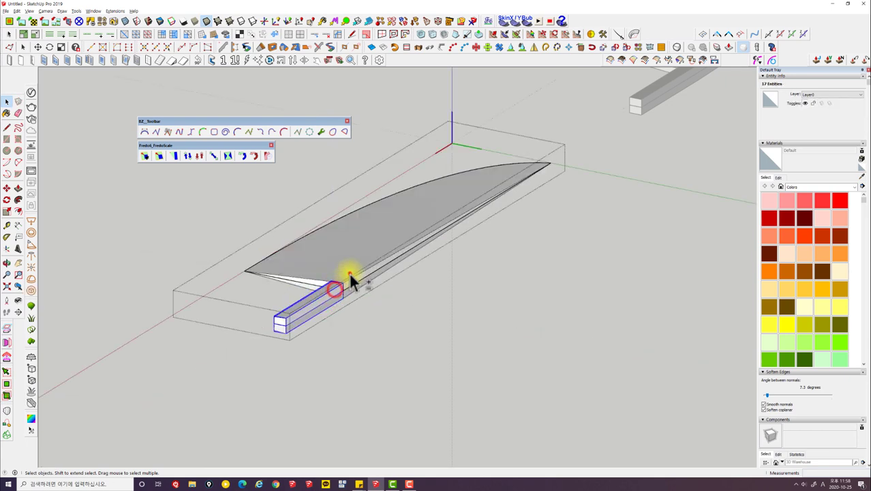
pyautogui.click(349, 273)
pyautogui.tripleClick(350, 278)
pyautogui.scroll(2, 347, 275)
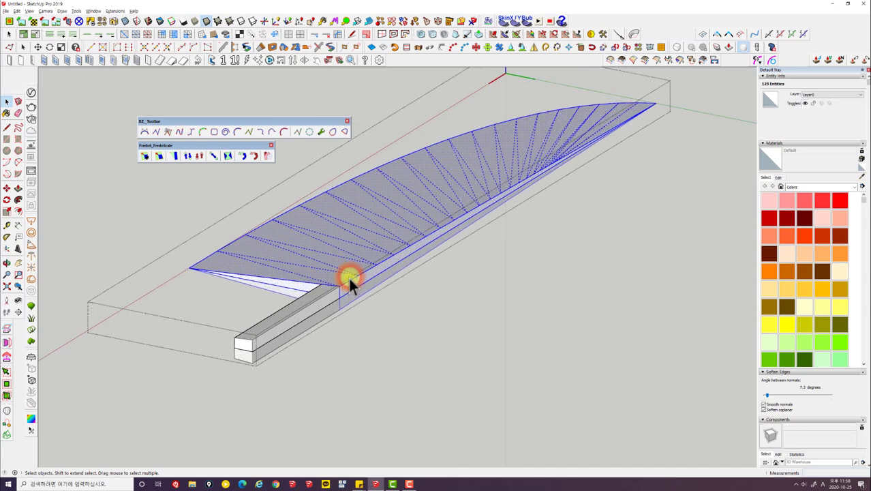
pyautogui.scroll(2, 345, 279)
pyautogui.scroll(2, 327, 296)
# Step: Select the blade group together with the tang group
pyautogui.click(307, 319)
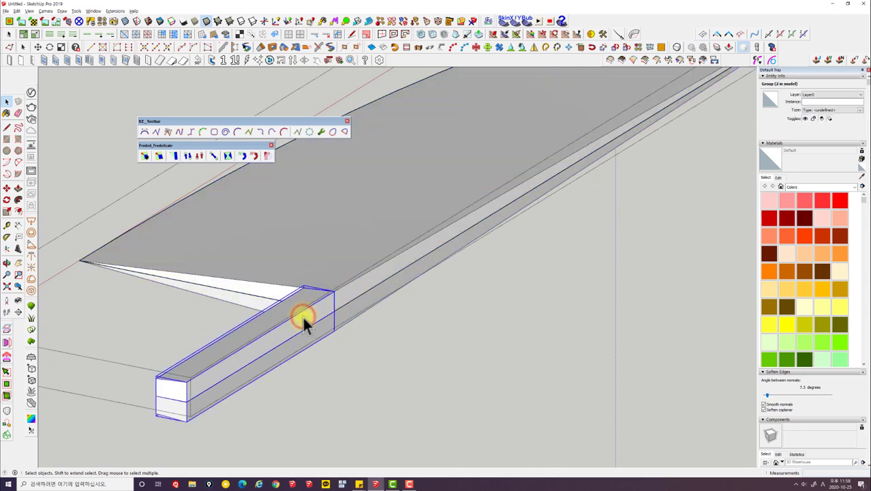
pyautogui.click(336, 276)
pyautogui.click(304, 343)
pyautogui.click(305, 308)
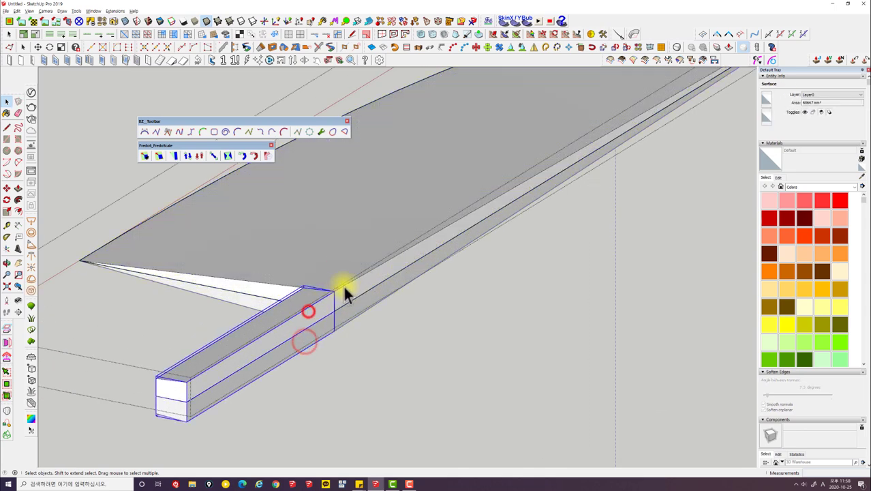
pyautogui.click(348, 281)
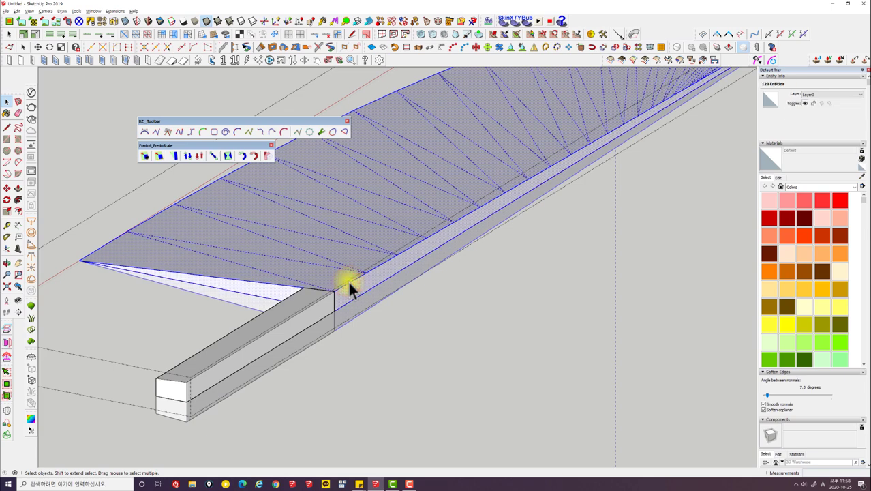
pyautogui.click(289, 313)
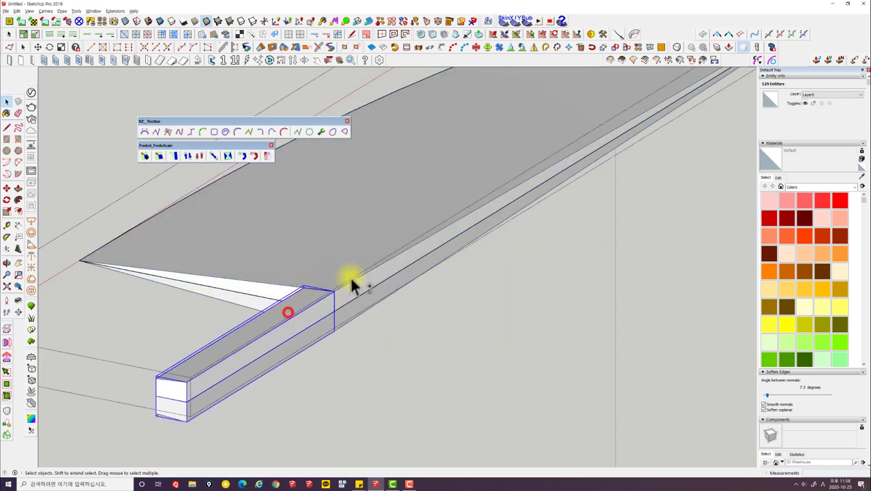
pyautogui.scroll(-2, 351, 273)
pyautogui.keyDown('ctrl'); pyautogui.click(360, 263); pyautogui.keyUp('ctrl')
pyautogui.scroll(3, 360, 263)
# Step: Scale the blade and tang vertically by 0.5, then check the thinner knife from the side
pyautogui.press('s')
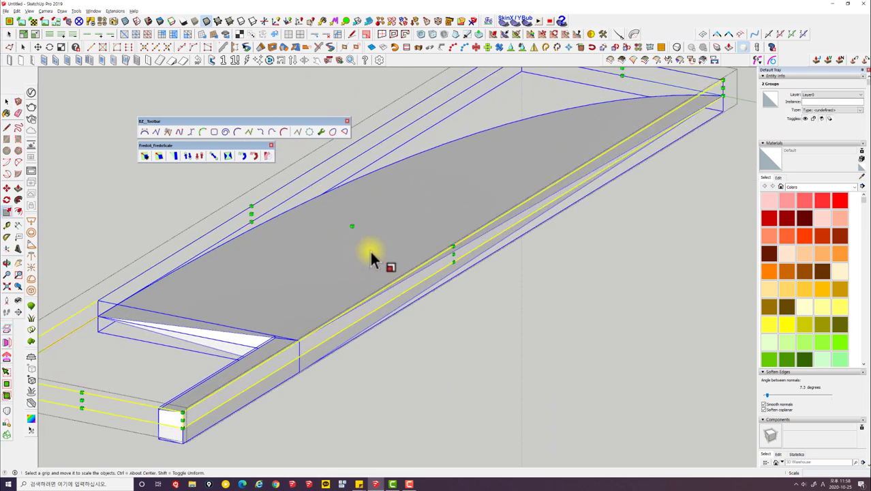
pyautogui.click(355, 234)
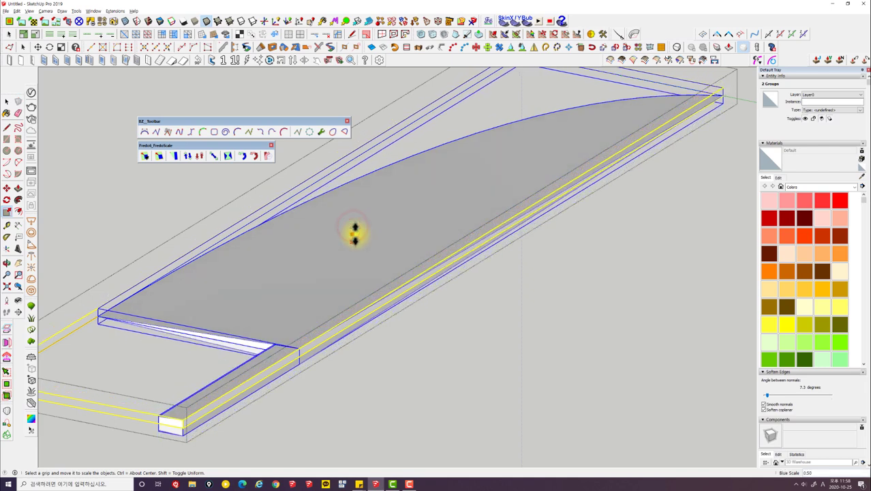
pyautogui.press('space')
pyautogui.click(471, 356)
pyautogui.moveTo(467, 342)
pyautogui.mouseDown(button='middle')
pyautogui.moveTo(399, 100)
pyautogui.moveTo(623, 150)
pyautogui.moveTo(703, 197)
pyautogui.moveTo(550, 364)
pyautogui.moveTo(572, 287)
pyautogui.moveTo(389, 290)
pyautogui.moveTo(382, 357)
pyautogui.moveTo(289, 278)
pyautogui.mouseUp(button='middle')
pyautogui.moveTo(377, 321)
pyautogui.mouseDown(button='middle')
pyautogui.moveTo(340, 296)
pyautogui.moveTo(310, 305)
pyautogui.moveTo(302, 293)
pyautogui.moveTo(324, 290)
pyautogui.mouseUp(button='middle')
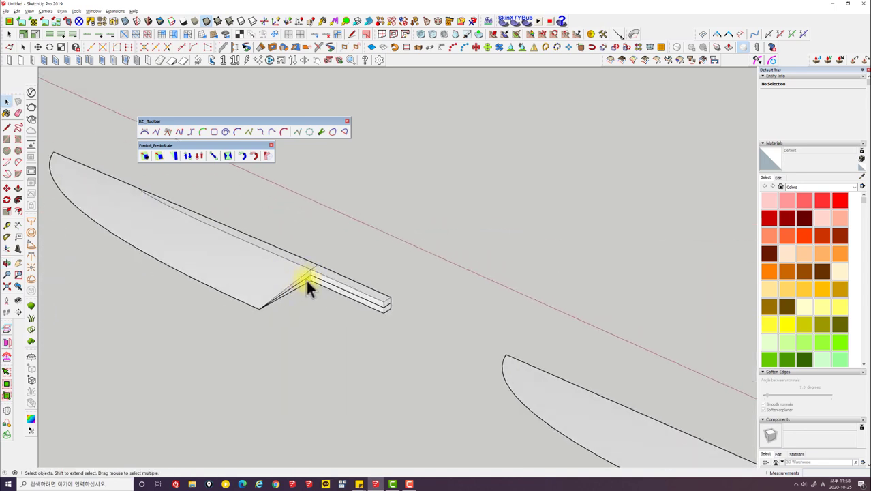
pyautogui.scroll(-2, 361, 300)
pyautogui.scroll(-5, 360, 300)
pyautogui.moveTo(452, 282)
pyautogui.mouseDown(button='middle')
pyautogui.moveTo(445, 335)
pyautogui.moveTo(305, 219)
pyautogui.moveTo(187, 201)
pyautogui.moveTo(469, 368)
pyautogui.moveTo(340, 346)
pyautogui.mouseUp(button='middle')
pyautogui.scroll(-1, 340, 347)
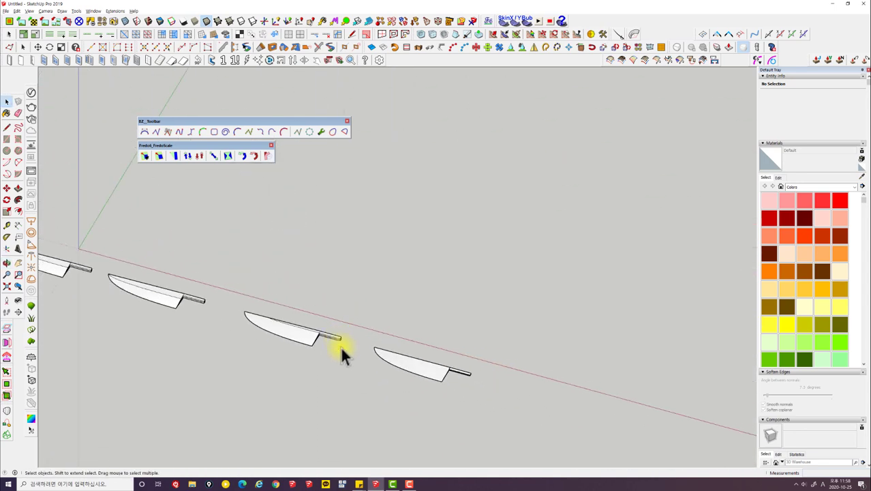
pyautogui.scroll(2, 287, 332)
pyautogui.scroll(1, 269, 326)
pyautogui.click(307, 334)
pyautogui.scroll(1, 327, 337)
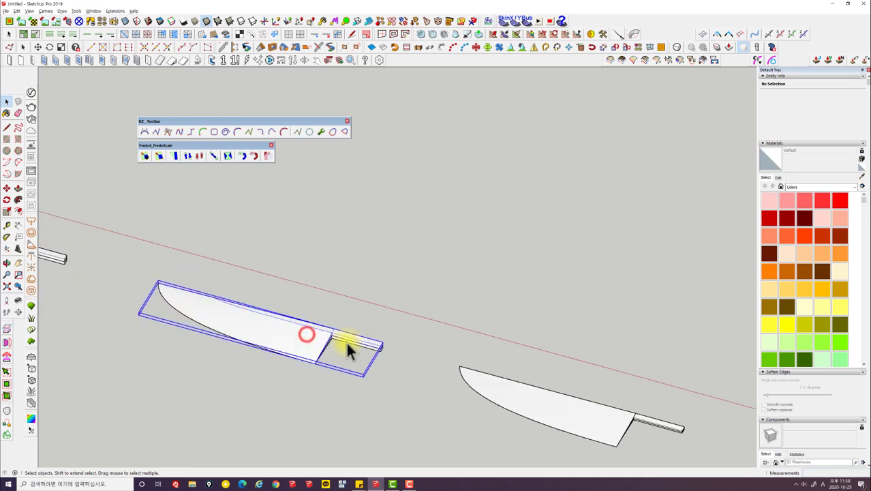
pyautogui.moveTo(347, 344)
pyautogui.mouseDown(button='middle')
pyautogui.moveTo(306, 283)
pyautogui.moveTo(214, 199)
pyautogui.moveTo(263, 271)
pyautogui.moveTo(254, 243)
pyautogui.moveTo(418, 447)
pyautogui.moveTo(233, 327)
pyautogui.moveTo(101, 347)
pyautogui.moveTo(266, 368)
pyautogui.mouseUp(button='middle')
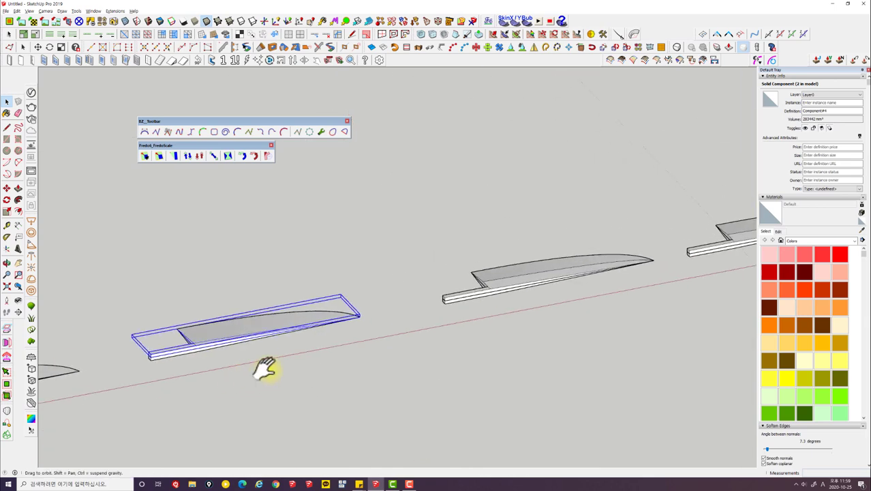
pyautogui.scroll(3, 283, 321)
pyautogui.scroll(2, 502, 287)
pyautogui.scroll(3, 315, 319)
pyautogui.scroll(2, 318, 317)
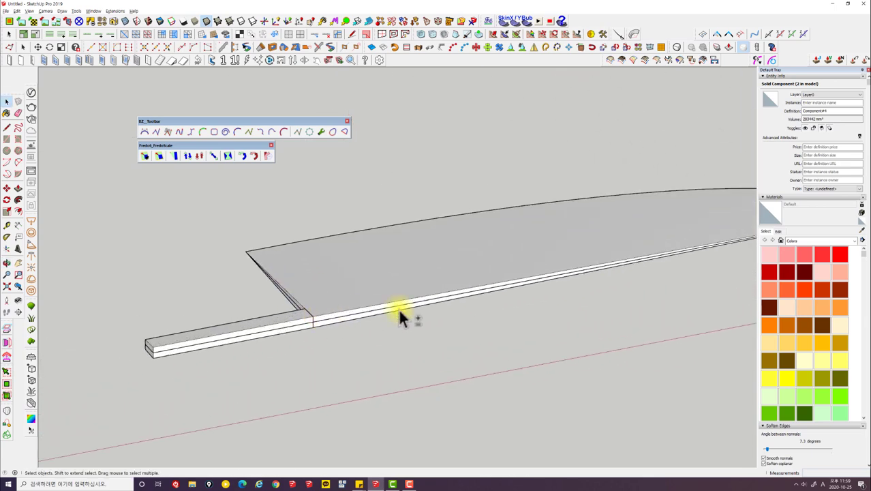
pyautogui.moveTo(400, 315)
pyautogui.mouseDown(button='middle')
pyautogui.moveTo(214, 296)
pyautogui.moveTo(133, 255)
pyautogui.mouseUp(button='middle')
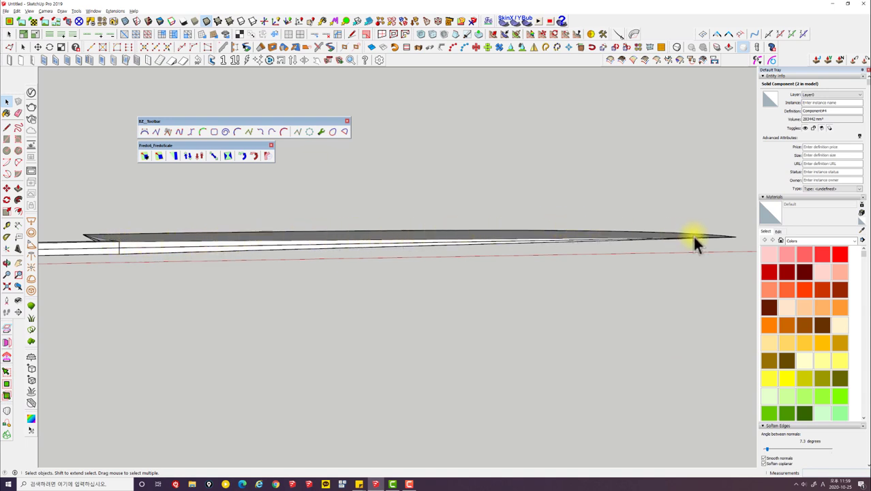
pyautogui.moveTo(636, 246)
pyautogui.mouseDown(button='middle')
pyautogui.moveTo(486, 275)
pyautogui.moveTo(473, 376)
pyautogui.mouseUp(button='middle')
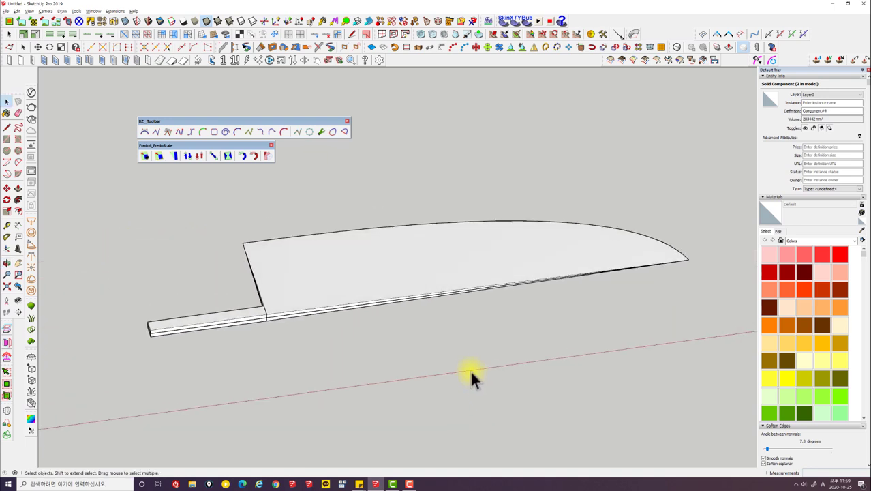
pyautogui.scroll(-2, 472, 375)
pyautogui.moveTo(376, 300)
pyautogui.mouseDown(button='middle')
pyautogui.moveTo(359, 302)
pyautogui.moveTo(463, 295)
pyautogui.moveTo(418, 290)
pyautogui.mouseUp(button='middle')
pyautogui.click(418, 290)
pyautogui.moveTo(279, 319)
pyautogui.mouseDown(button='middle')
pyautogui.moveTo(609, 321)
pyautogui.moveTo(615, 306)
pyautogui.moveTo(677, 360)
pyautogui.moveTo(266, 347)
pyautogui.mouseUp(button='middle')
pyautogui.scroll(-3, 266, 347)
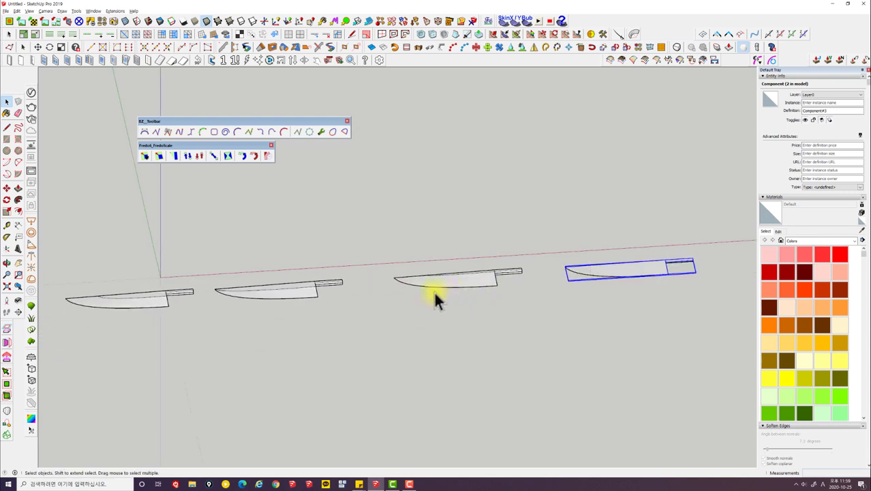
pyautogui.moveTo(435, 295); pyautogui.dragTo(457, 279, button='middle')
pyautogui.click(276, 292)
pyautogui.click(112, 293)
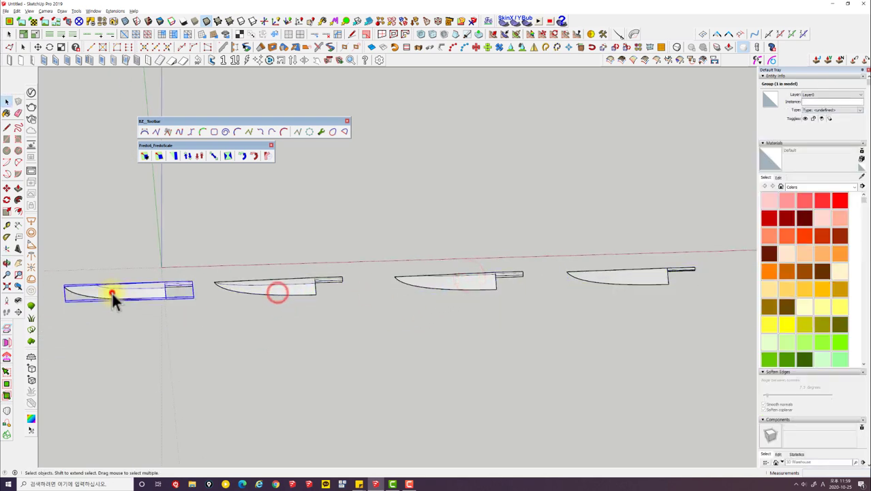
pyautogui.scroll(-2, 272, 295)
pyautogui.scroll(2, 272, 292)
pyautogui.scroll(1, 309, 292)
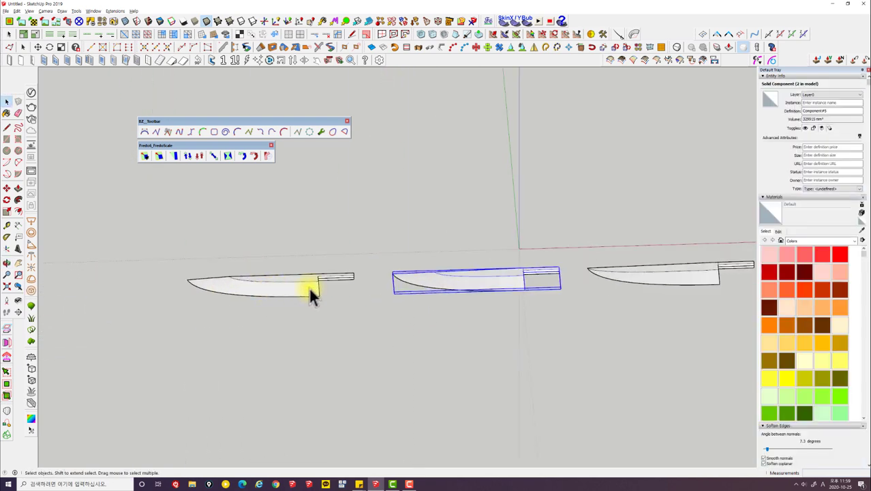
pyautogui.scroll(1, 309, 293)
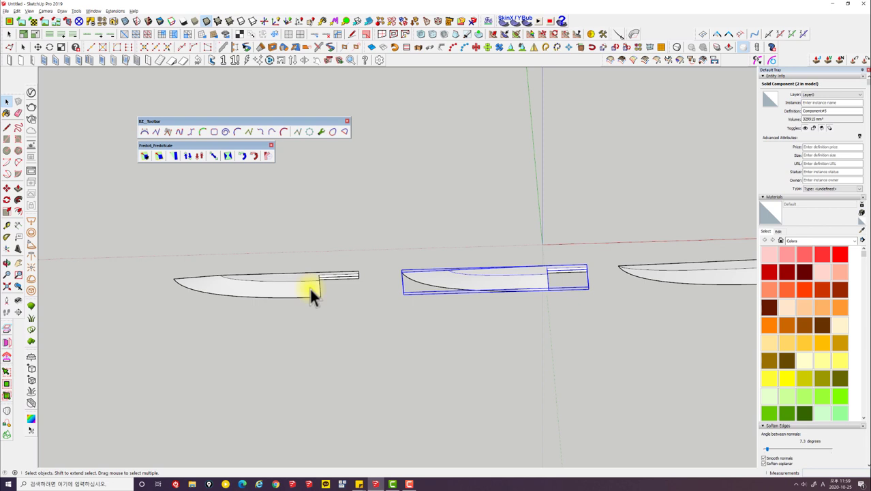
# Step: Move-copy the knife with Ctrl to a new spot further along the row
pyautogui.click(310, 292)
pyautogui.scroll(-3, 310, 287)
pyautogui.moveTo(282, 253)
pyautogui.keyDown('shift'); pyautogui.mouseDown(button='middle')
pyautogui.moveTo(220, 293)
pyautogui.moveTo(180, 302)
pyautogui.mouseUp(button='middle'); pyautogui.keyUp('shift')
pyautogui.scroll(-1, 180, 302)
pyautogui.press('m')
pyautogui.click(179, 307)
pyautogui.press('ctrl')
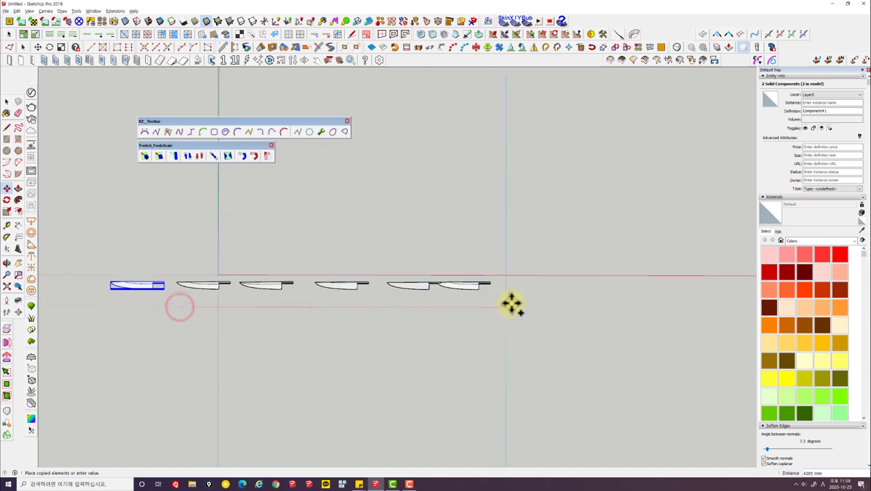
pyautogui.click(522, 302)
pyautogui.scroll(3, 505, 292)
pyautogui.press('space')
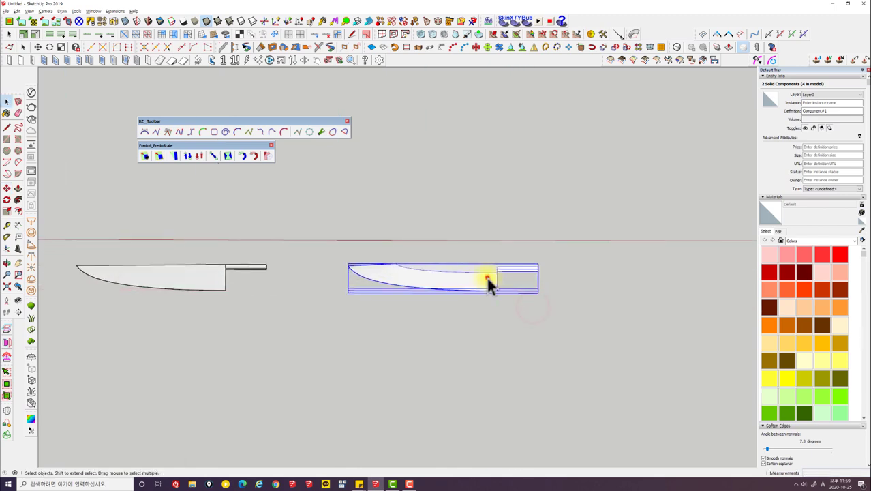
# Step: Make the new knife copy unique and open it to edit its geometry
pyautogui.moveTo(628, 270)
pyautogui.mouseDown(button='middle')
pyautogui.moveTo(311, 263)
pyautogui.moveTo(267, 321)
pyautogui.moveTo(280, 337)
pyautogui.mouseUp(button='middle')
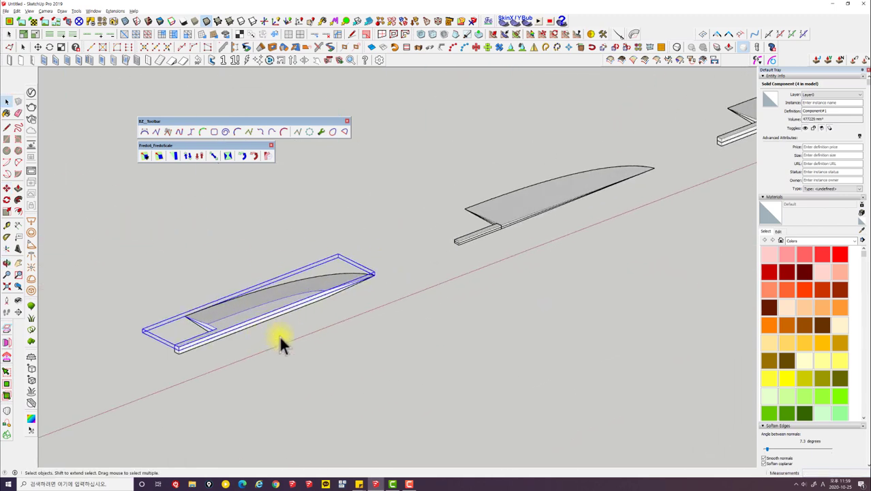
pyautogui.rightClick(270, 301)
pyautogui.click(318, 236)
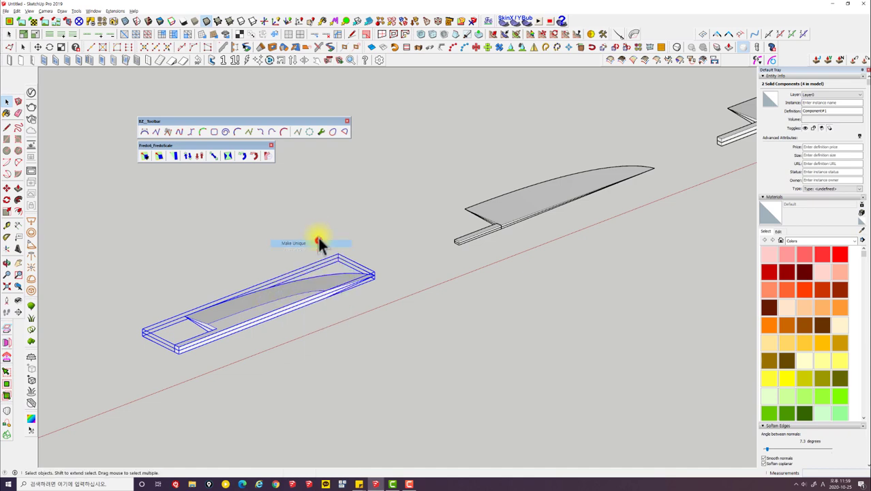
pyautogui.tripleClick(258, 308)
pyautogui.scroll(2, 218, 318)
# Step: Switch to Top view and select the curved upper face of the blade
pyautogui.press('F2')
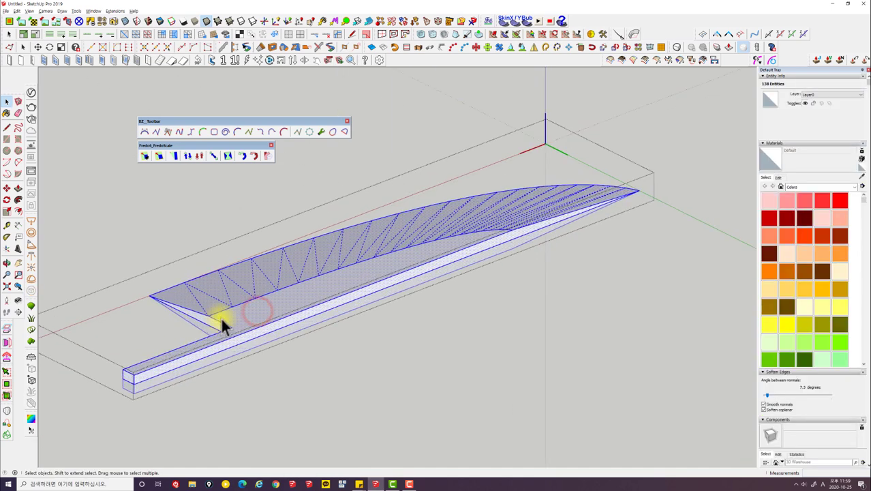
pyautogui.scroll(2, 238, 325)
pyautogui.scroll(2, 320, 305)
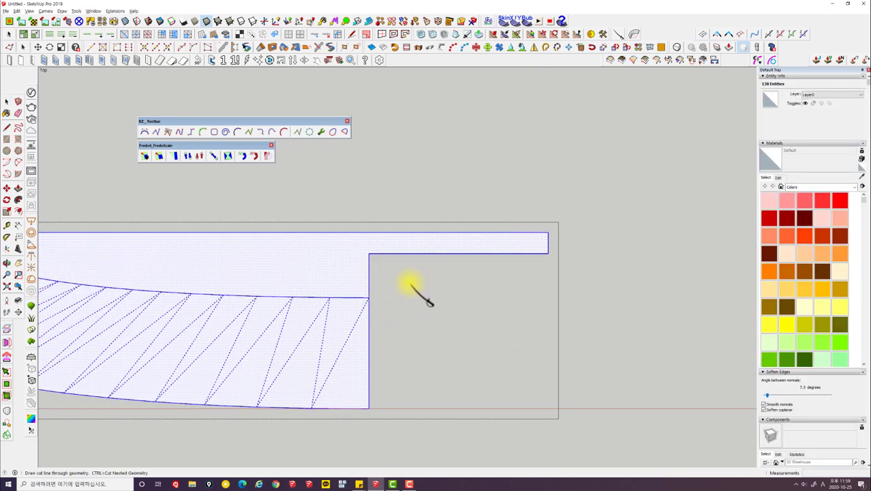
pyautogui.click(367, 227)
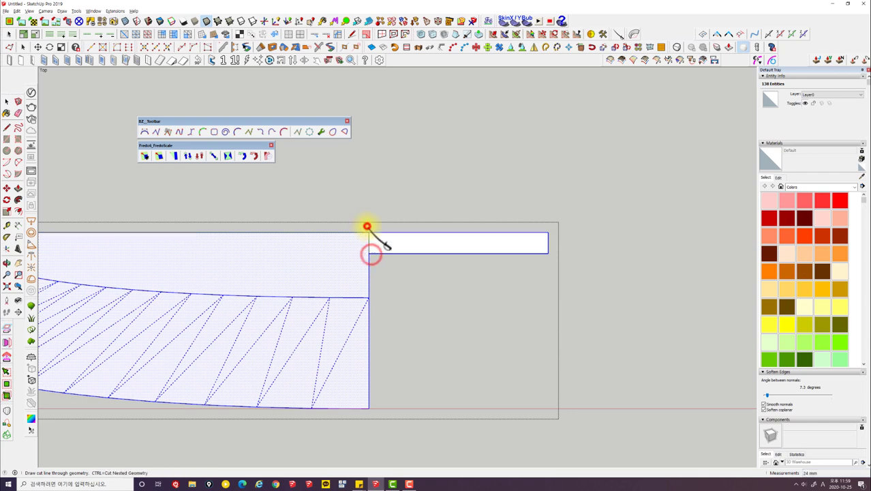
pyautogui.click(431, 212)
pyautogui.click(328, 262)
pyautogui.scroll(-2, 538, 297)
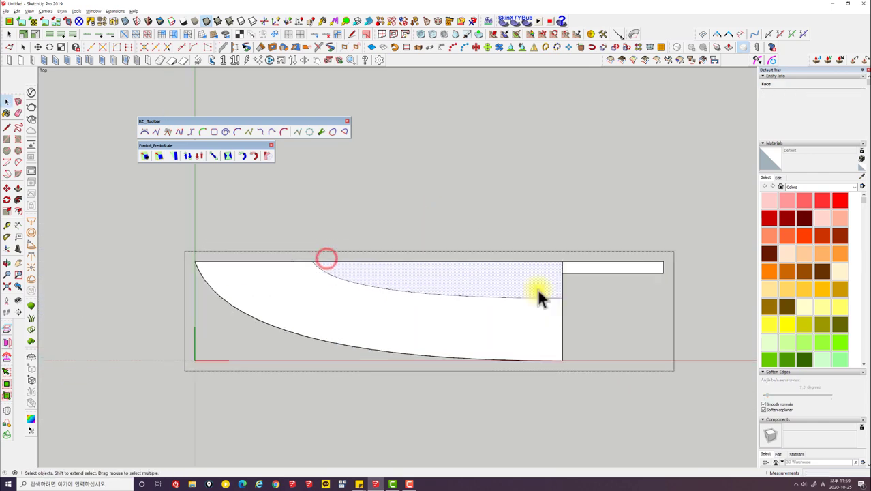
pyautogui.moveTo(538, 298)
pyautogui.mouseDown(button='middle')
pyautogui.moveTo(444, 331)
pyautogui.moveTo(292, 273)
pyautogui.moveTo(307, 312)
pyautogui.mouseUp(button='middle')
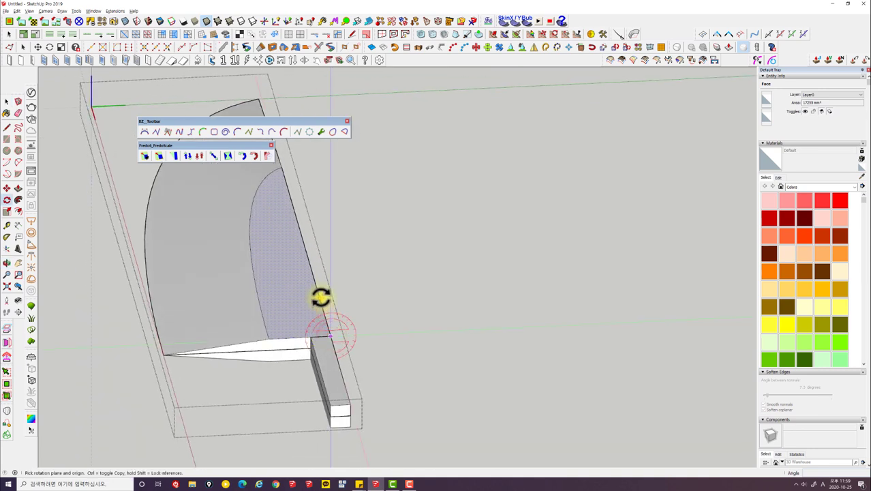
# Step: Rotate the selected blade face 90 degrees about its straight edge
pyautogui.click(269, 335)
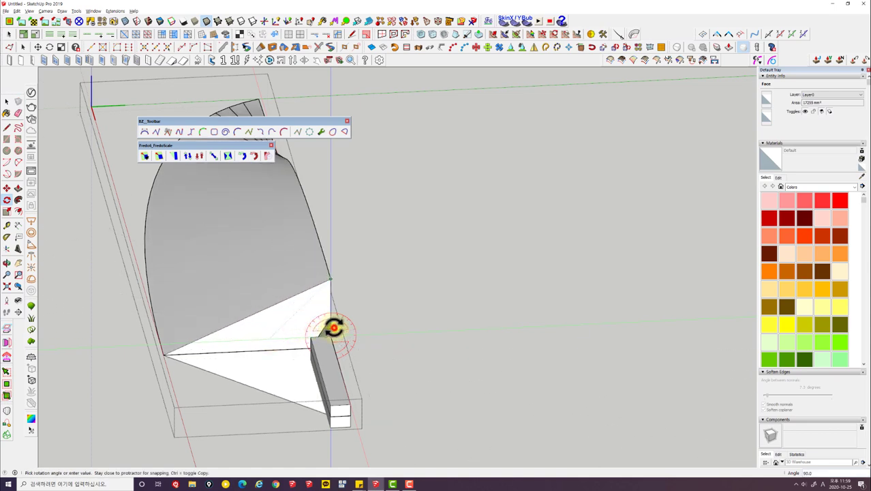
pyautogui.scroll(-3, 333, 328)
pyautogui.moveTo(334, 324)
pyautogui.mouseDown(button='middle')
pyautogui.moveTo(388, 307)
pyautogui.moveTo(43, 305)
pyautogui.moveTo(232, 235)
pyautogui.moveTo(194, 244)
pyautogui.moveTo(305, 244)
pyautogui.mouseUp(button='middle')
pyautogui.scroll(3, 232, 234)
pyautogui.scroll(-1, 235, 235)
# Step: Scale the rotated blade face along red by about 1.47 so it reaches the tip
pyautogui.click(236, 229)
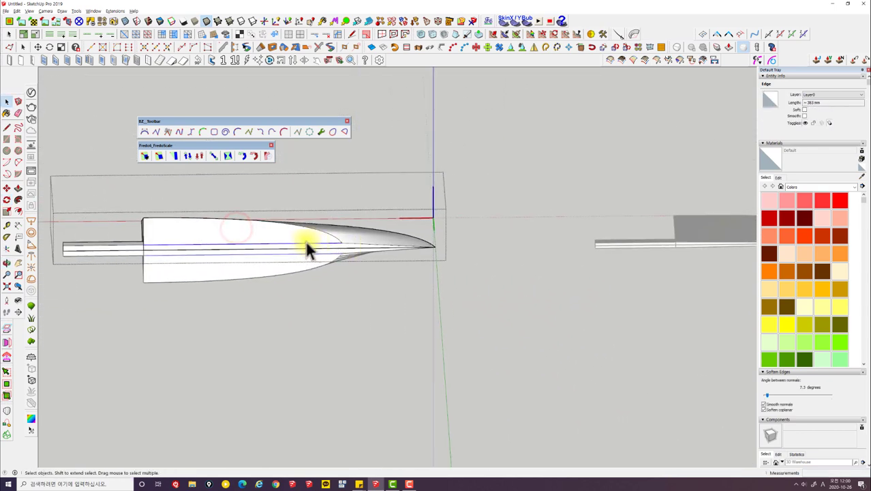
pyautogui.scroll(1, 291, 249)
pyautogui.scroll(1, 291, 245)
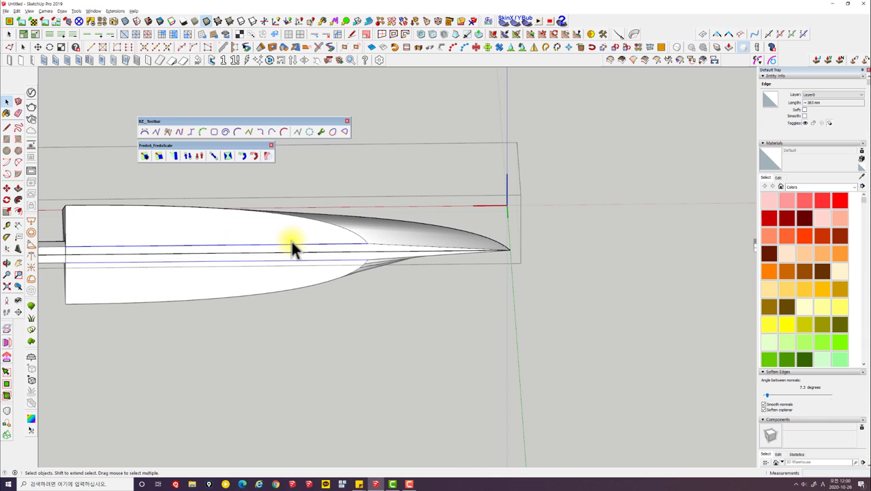
pyautogui.moveTo(335, 227)
pyautogui.mouseDown(button='middle')
pyautogui.moveTo(300, 223)
pyautogui.moveTo(331, 256)
pyautogui.mouseUp(button='middle')
pyautogui.click(343, 247)
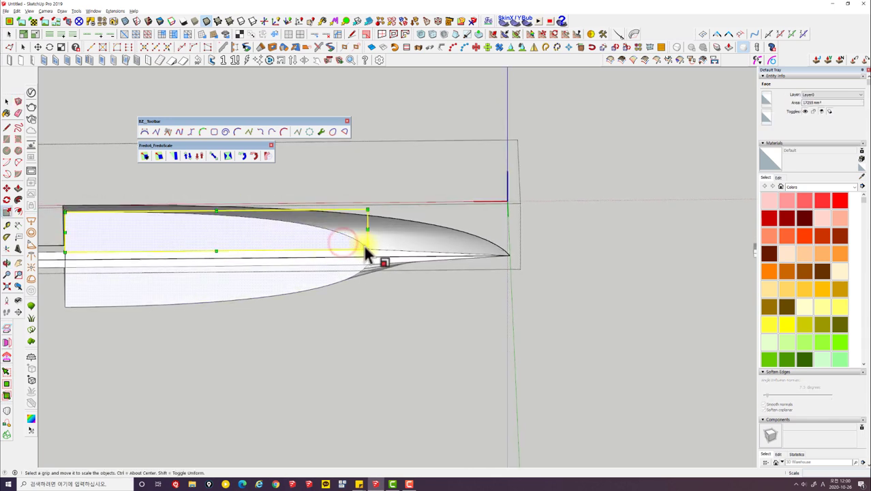
pyautogui.moveTo(369, 231); pyautogui.dragTo(490, 243)
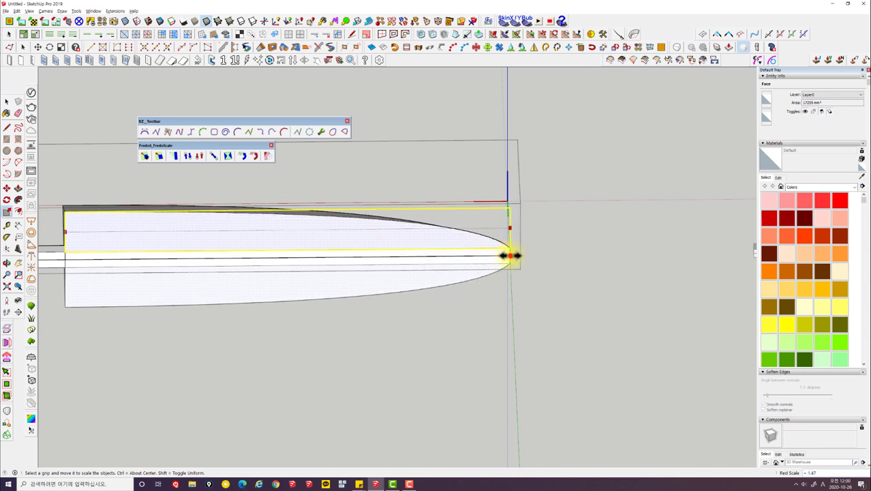
pyautogui.moveTo(523, 255)
pyautogui.mouseDown(button='middle')
pyautogui.moveTo(460, 216)
pyautogui.moveTo(391, 230)
pyautogui.moveTo(288, 227)
pyautogui.moveTo(197, 171)
pyautogui.mouseUp(button='middle')
pyautogui.press('space')
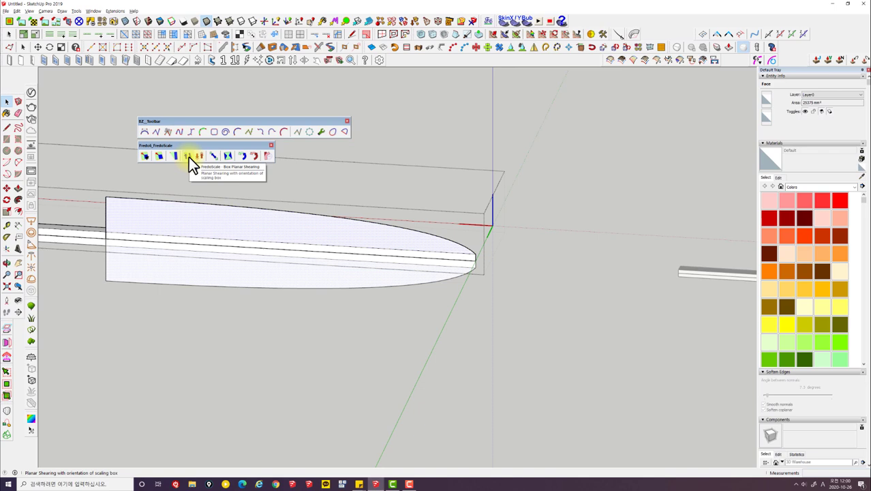
# Step: Shear the upright blade face with FredoScale Box Planar Shearing so its tip drops down
pyautogui.click(189, 156)
pyautogui.scroll(2, 483, 263)
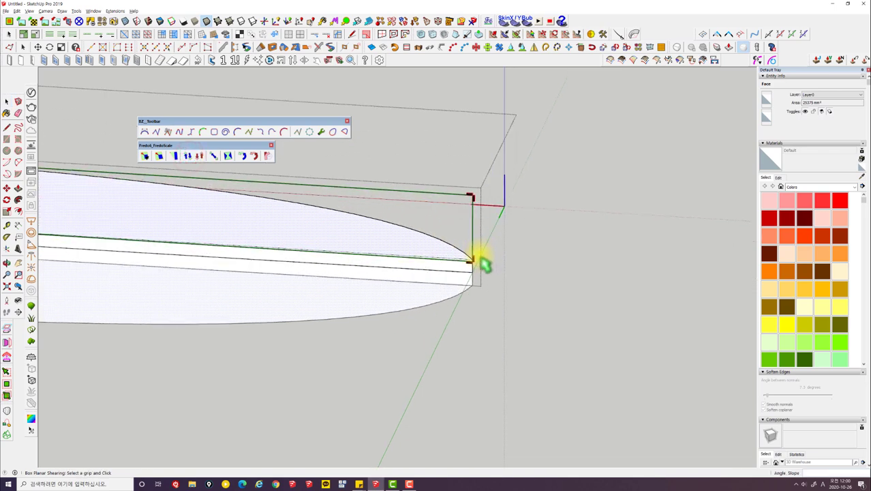
pyautogui.scroll(1, 482, 263)
pyautogui.scroll(1, 476, 258)
pyautogui.scroll(1, 476, 229)
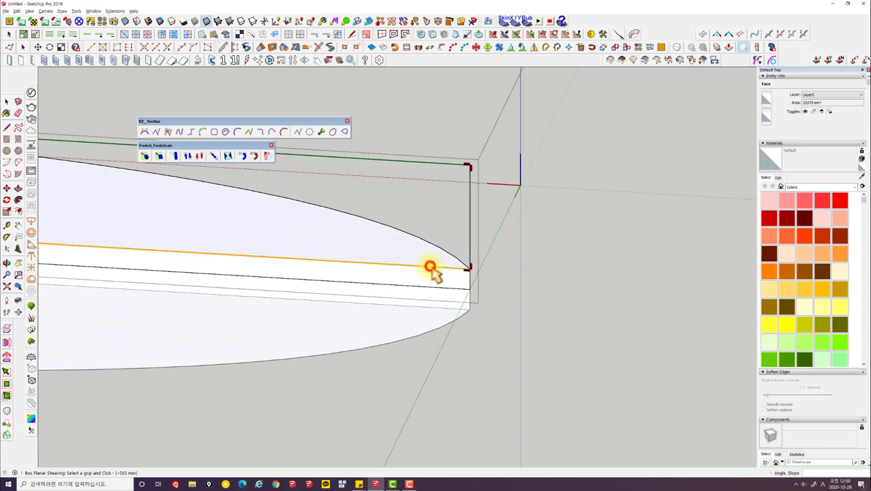
pyautogui.moveTo(470, 268)
pyautogui.mouseDown()
pyautogui.moveTo(469, 291)
pyautogui.moveTo(424, 277)
pyautogui.moveTo(150, 276)
pyautogui.moveTo(127, 268)
pyautogui.moveTo(408, 279)
pyautogui.moveTo(381, 311)
pyautogui.mouseUp()
pyautogui.scroll(-1, 447, 281)
pyautogui.scroll(-1, 448, 281)
pyautogui.scroll(-1, 342, 276)
pyautogui.scroll(1, 408, 280)
pyautogui.scroll(1, 428, 286)
pyautogui.scroll(1, 412, 288)
pyautogui.scroll(1, 404, 292)
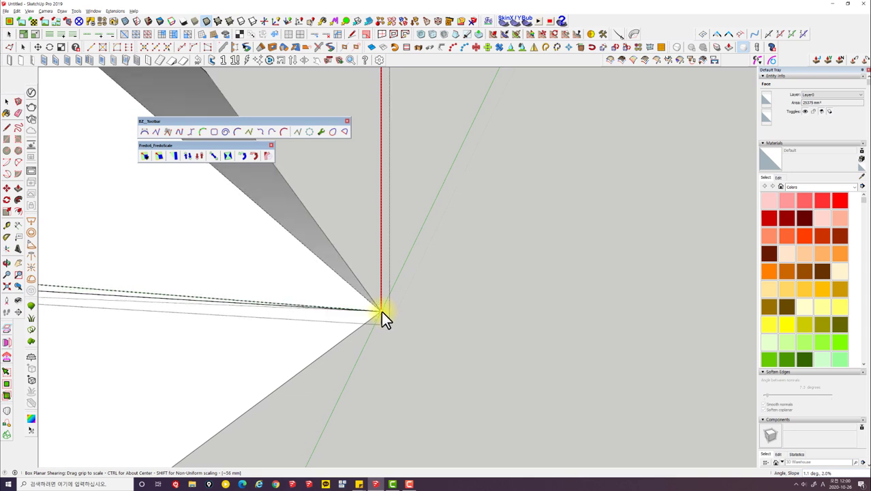
# Step: Finish the roughly 1.1° shear and select the blade's centre edge
pyautogui.moveTo(382, 311)
pyautogui.mouseDown(button='middle')
pyautogui.moveTo(387, 292)
pyautogui.moveTo(398, 292)
pyautogui.mouseUp(button='middle')
pyautogui.press('space')
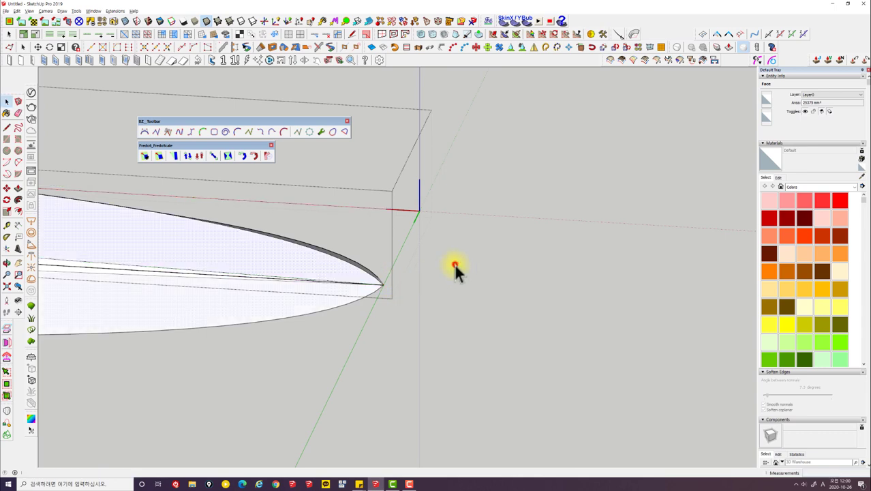
pyautogui.moveTo(454, 265)
pyautogui.mouseDown(button='middle')
pyautogui.moveTo(402, 256)
pyautogui.moveTo(540, 252)
pyautogui.mouseUp(button='middle')
pyautogui.moveTo(205, 252); pyautogui.dragTo(213, 236, button='middle')
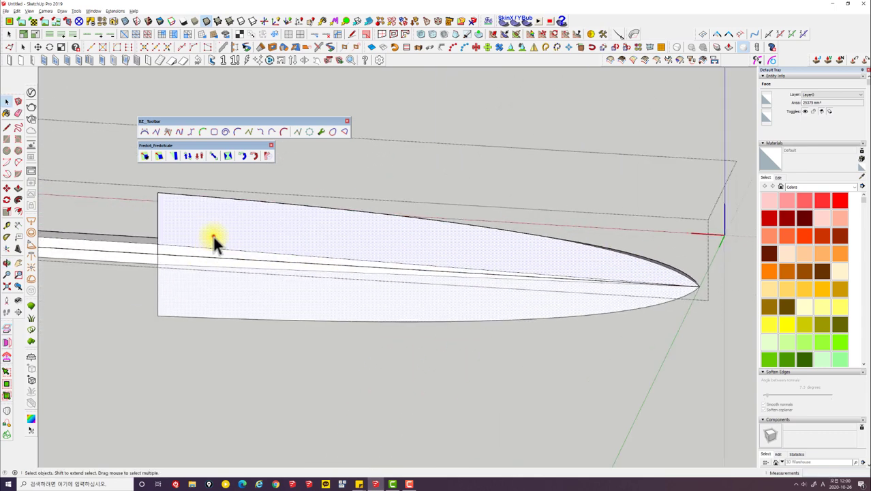
pyautogui.click(220, 251)
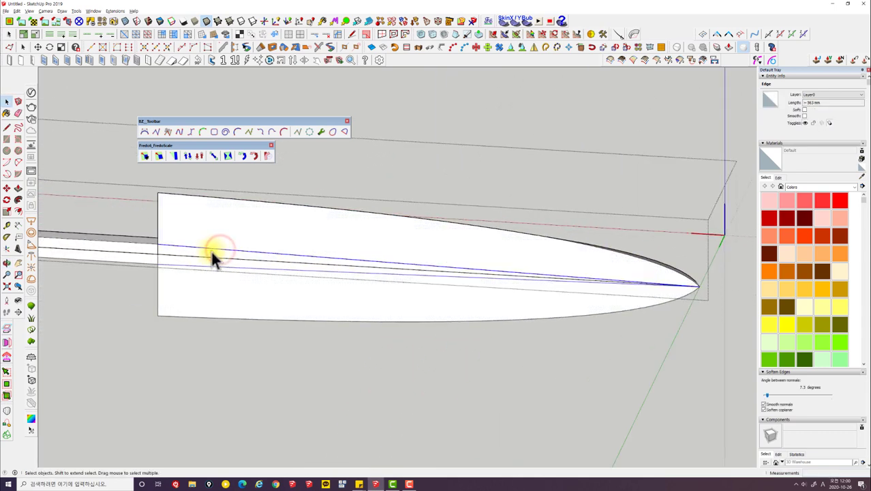
# Step: Squash the upper bevel face to Green Scale 0.16 for a thin tapered bevel
pyautogui.moveTo(211, 251)
pyautogui.mouseDown(button='middle')
pyautogui.moveTo(202, 245)
pyautogui.moveTo(427, 218)
pyautogui.mouseUp(button='middle')
pyautogui.click(429, 217)
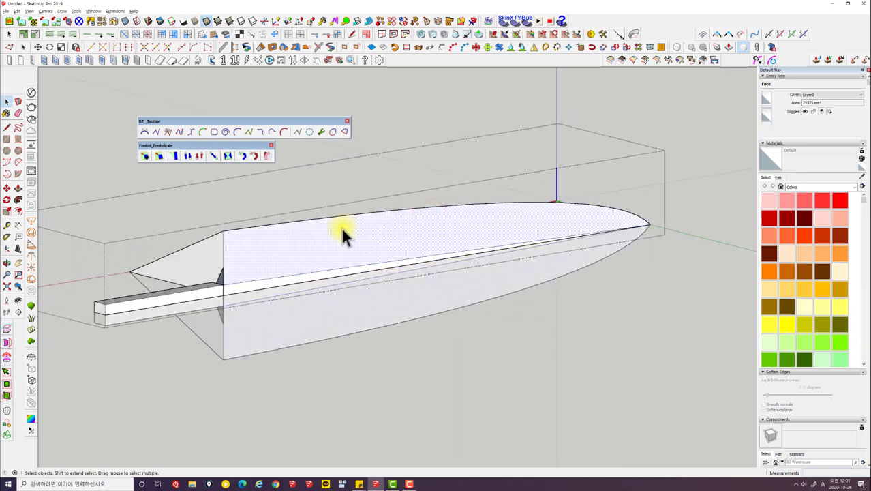
pyautogui.press('s')
pyautogui.moveTo(343, 232)
pyautogui.mouseDown(button='middle')
pyautogui.moveTo(383, 230)
pyautogui.moveTo(409, 203)
pyautogui.mouseUp(button='middle')
pyautogui.moveTo(410, 202)
pyautogui.mouseDown()
pyautogui.moveTo(418, 247)
pyautogui.moveTo(336, 252)
pyautogui.mouseUp()
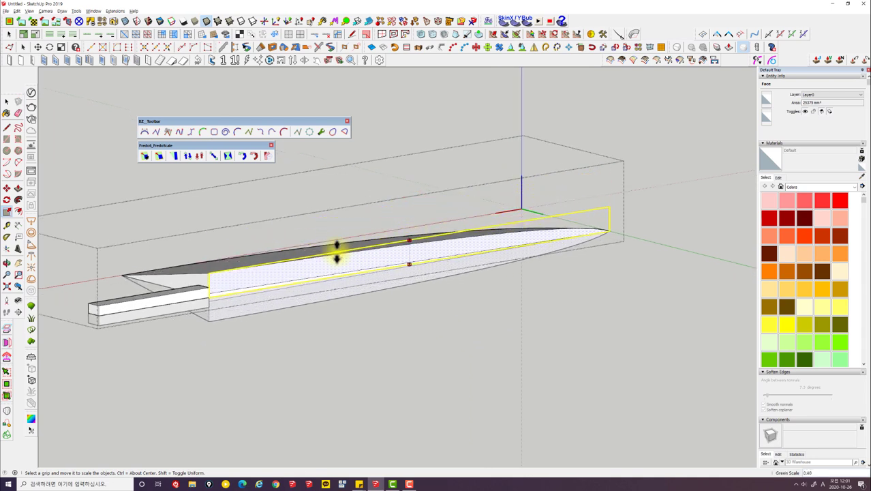
pyautogui.moveTo(250, 268)
pyautogui.mouseDown()
pyautogui.moveTo(208, 279)
pyautogui.moveTo(208, 286)
pyautogui.mouseUp()
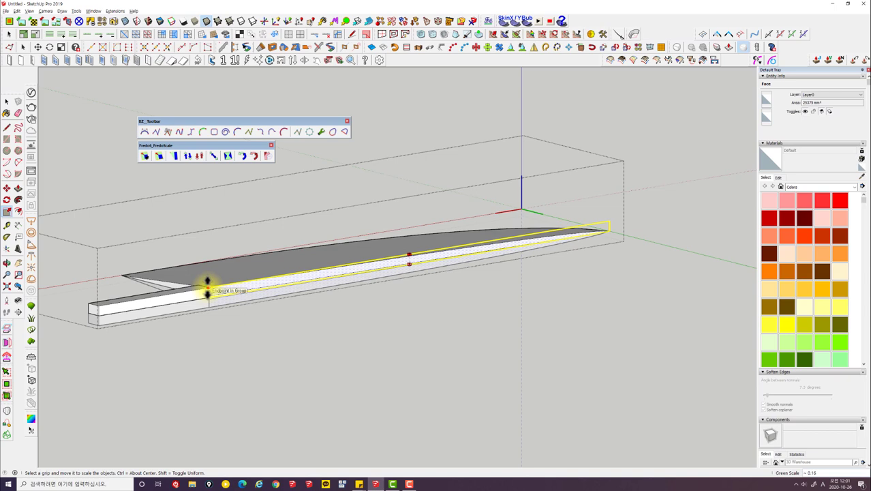
pyautogui.moveTo(356, 252)
pyautogui.mouseDown(button='middle')
pyautogui.moveTo(298, 203)
pyautogui.moveTo(172, 258)
pyautogui.moveTo(187, 255)
pyautogui.moveTo(181, 249)
pyautogui.moveTo(401, 265)
pyautogui.moveTo(577, 255)
pyautogui.moveTo(451, 245)
pyautogui.moveTo(518, 219)
pyautogui.moveTo(457, 232)
pyautogui.moveTo(404, 219)
pyautogui.mouseUp(button='middle')
pyautogui.press('space')
# Step: Clear stray edges along the blade and reopen the blade group for editing
pyautogui.tripleClick(207, 244)
pyautogui.press('e')
pyautogui.press('space')
pyautogui.scroll(3, 457, 232)
pyautogui.scroll(2, 230, 242)
pyautogui.moveTo(230, 242)
pyautogui.mouseDown(button='middle')
pyautogui.moveTo(476, 257)
pyautogui.moveTo(416, 268)
pyautogui.moveTo(487, 346)
pyautogui.moveTo(570, 218)
pyautogui.moveTo(291, 263)
pyautogui.moveTo(320, 301)
pyautogui.moveTo(502, 195)
pyautogui.moveTo(614, 335)
pyautogui.moveTo(554, 337)
pyautogui.moveTo(559, 268)
pyautogui.moveTo(256, 321)
pyautogui.mouseUp(button='middle')
pyautogui.click(416, 267)
pyautogui.doubleClick(416, 267)
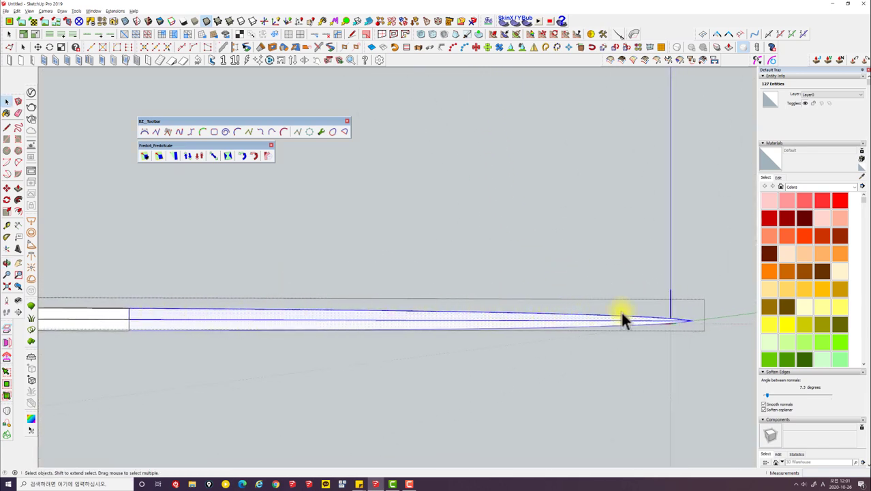
pyautogui.moveTo(621, 317)
pyautogui.mouseDown(button='middle')
pyautogui.moveTo(492, 310)
pyautogui.moveTo(572, 293)
pyautogui.moveTo(618, 317)
pyautogui.moveTo(290, 324)
pyautogui.moveTo(360, 271)
pyautogui.moveTo(388, 271)
pyautogui.mouseUp(button='middle')
pyautogui.click(573, 292)
pyautogui.click(387, 272)
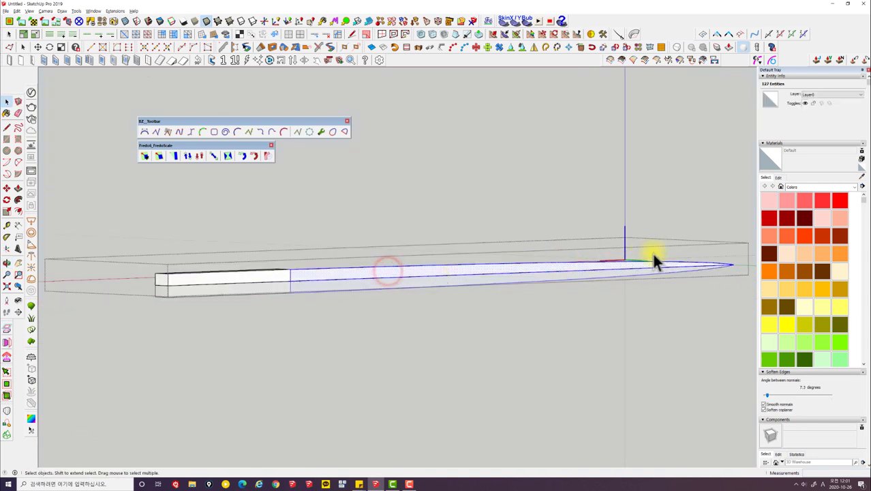
pyautogui.moveTo(703, 261)
pyautogui.mouseDown(button='middle')
pyautogui.moveTo(417, 312)
pyautogui.moveTo(418, 301)
pyautogui.mouseUp(button='middle')
pyautogui.scroll(2, 409, 297)
pyautogui.click(399, 298)
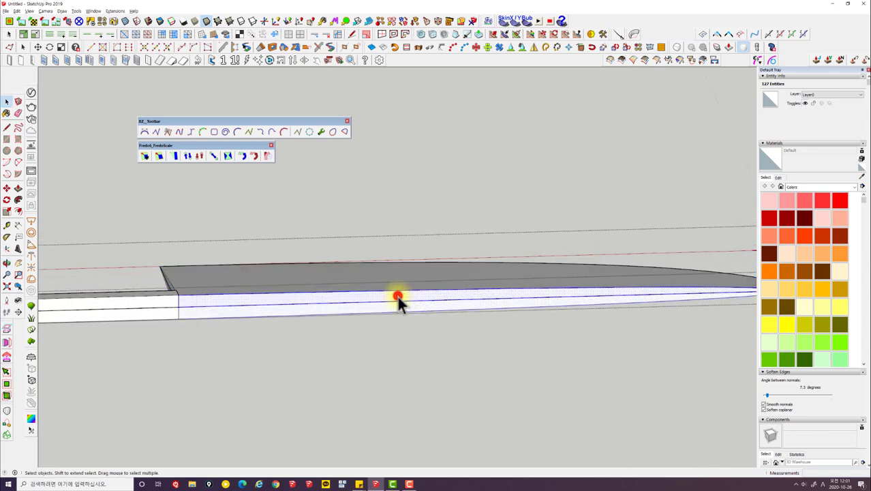
pyautogui.scroll(-3, 409, 299)
pyautogui.scroll(-1, 382, 307)
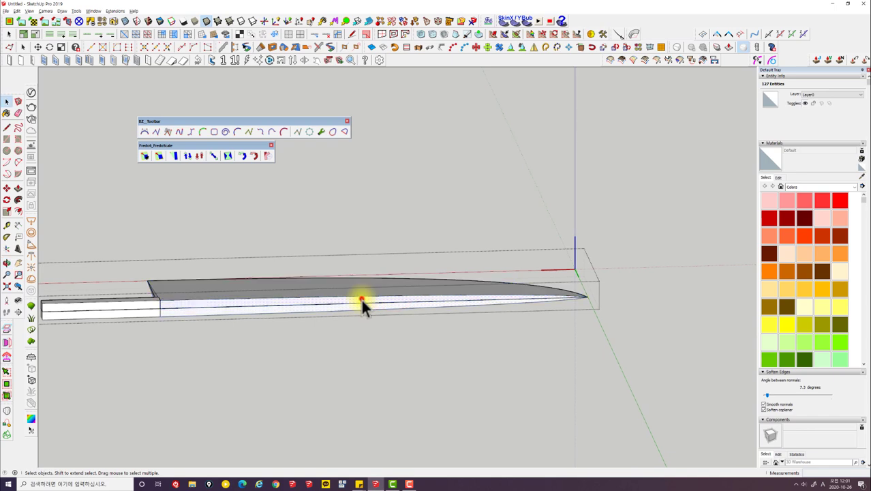
pyautogui.click(361, 298)
pyautogui.moveTo(420, 298)
pyautogui.mouseDown(button='middle')
pyautogui.moveTo(401, 386)
pyautogui.moveTo(451, 192)
pyautogui.moveTo(374, 203)
pyautogui.moveTo(371, 235)
pyautogui.moveTo(428, 346)
pyautogui.moveTo(332, 372)
pyautogui.moveTo(216, 317)
pyautogui.moveTo(408, 266)
pyautogui.mouseUp(button='middle')
pyautogui.click(370, 235)
pyautogui.scroll(2, 332, 372)
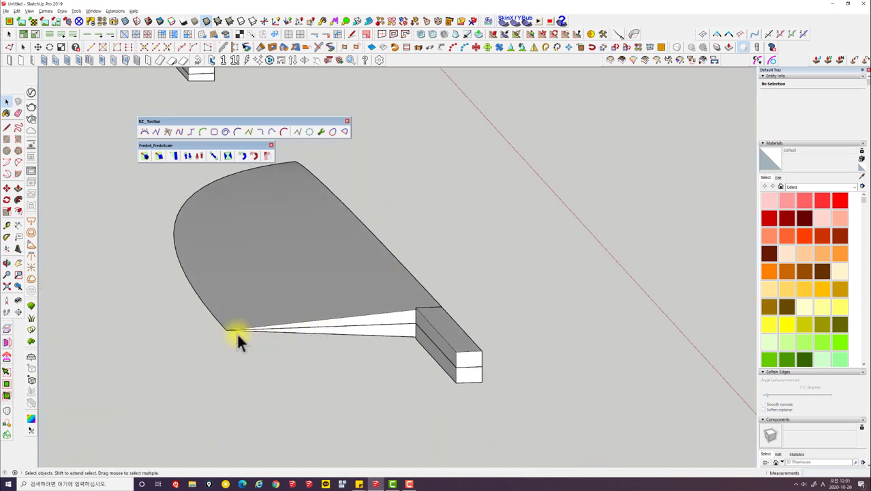
pyautogui.moveTo(355, 308); pyautogui.dragTo(414, 327, button='middle')
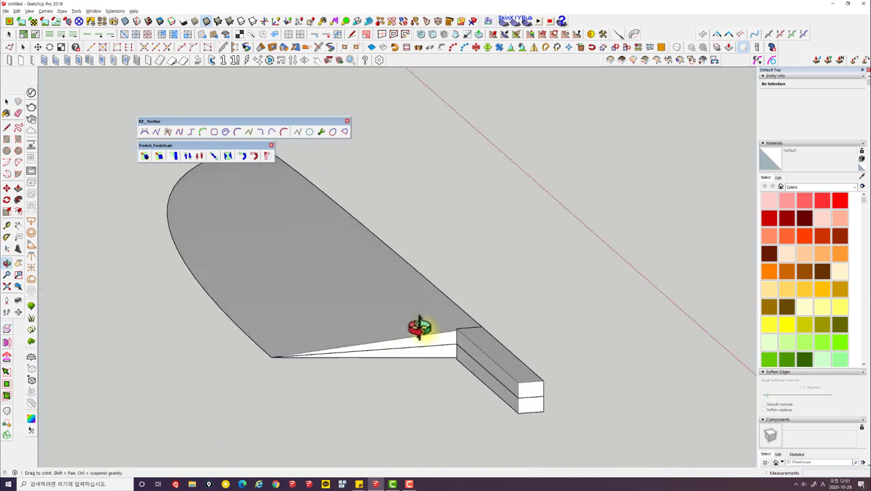
pyautogui.scroll(2, 443, 341)
pyautogui.moveTo(461, 349)
pyautogui.mouseDown(button='middle')
pyautogui.moveTo(467, 311)
pyautogui.moveTo(374, 327)
pyautogui.mouseUp(button='middle')
pyautogui.click(374, 326)
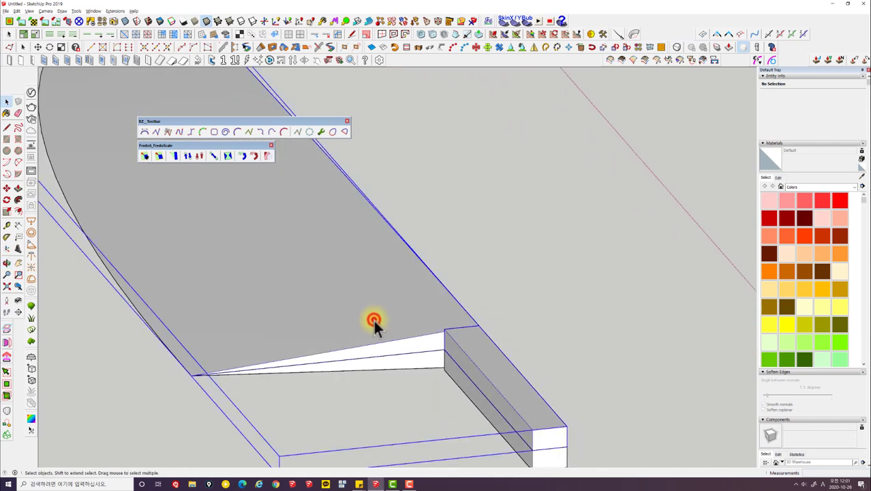
pyautogui.tripleClick(374, 326)
pyautogui.scroll(-2, 374, 327)
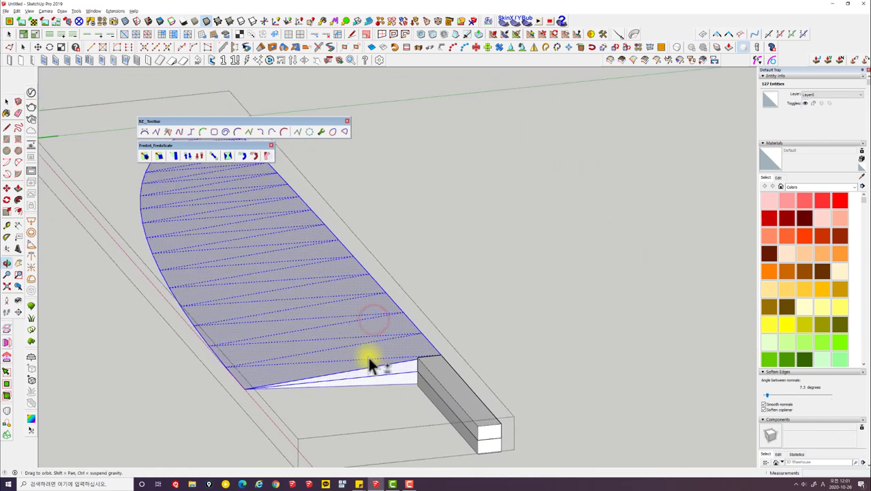
pyautogui.moveTo(369, 360)
pyautogui.mouseDown(button='middle')
pyautogui.moveTo(269, 288)
pyautogui.moveTo(304, 318)
pyautogui.mouseUp(button='middle')
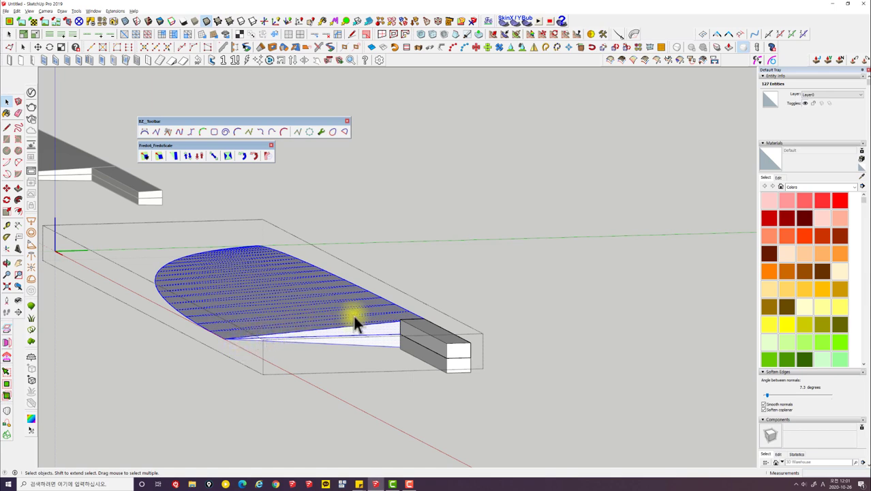
pyautogui.moveTo(353, 315); pyautogui.dragTo(350, 315, button='middle')
pyautogui.scroll(2, 268, 271)
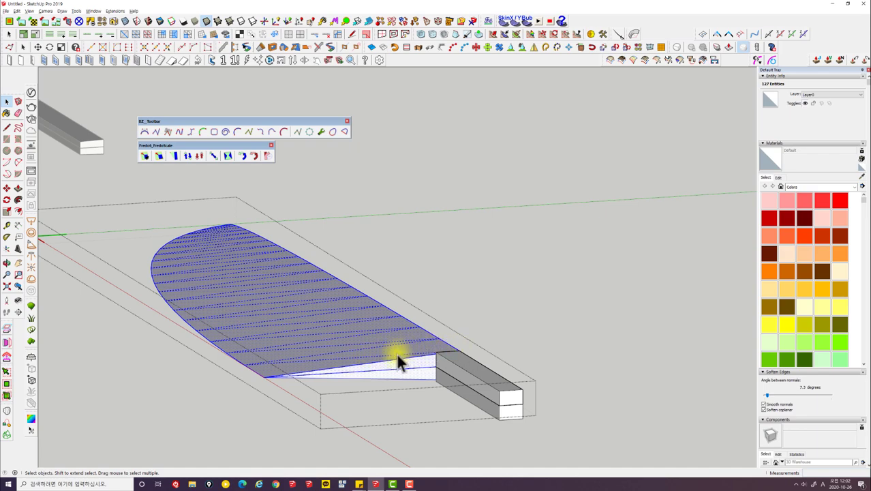
pyautogui.moveTo(342, 356); pyautogui.dragTo(575, 374, button='middle')
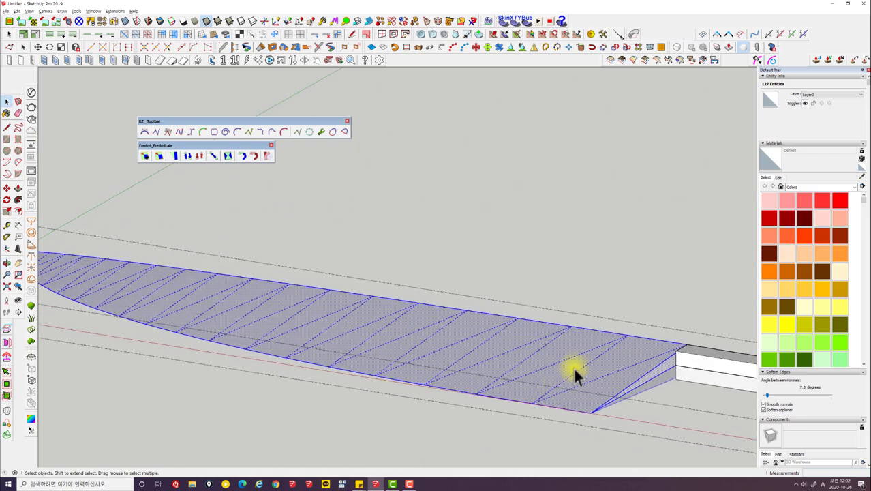
pyautogui.moveTo(550, 345)
pyautogui.mouseDown(button='middle')
pyautogui.moveTo(363, 342)
pyautogui.moveTo(363, 352)
pyautogui.moveTo(311, 326)
pyautogui.moveTo(146, 360)
pyautogui.mouseUp(button='middle')
pyautogui.scroll(2, 223, 372)
pyautogui.scroll(2, 205, 385)
pyautogui.click(195, 396)
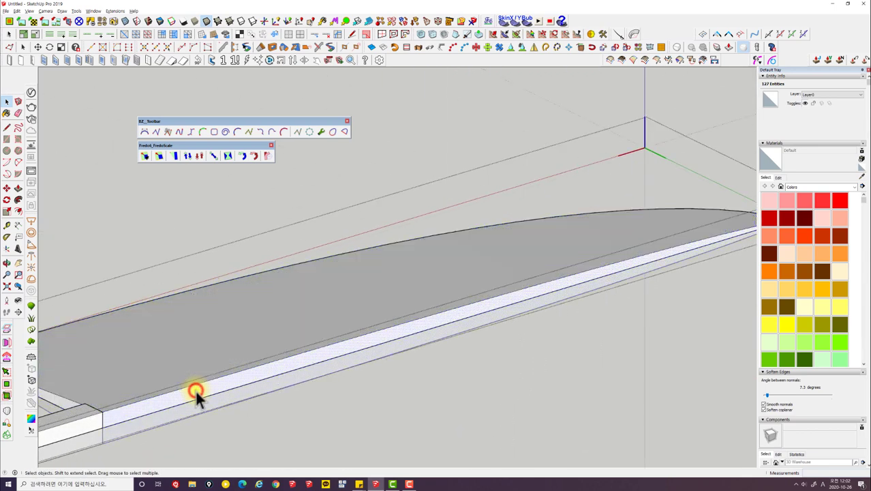
pyautogui.moveTo(194, 388)
pyautogui.mouseDown(button='middle')
pyautogui.moveTo(287, 305)
pyautogui.moveTo(287, 250)
pyautogui.moveTo(449, 253)
pyautogui.moveTo(658, 340)
pyautogui.mouseUp(button='middle')
pyautogui.scroll(2, 658, 341)
pyautogui.scroll(1, 356, 335)
pyautogui.scroll(2, 496, 345)
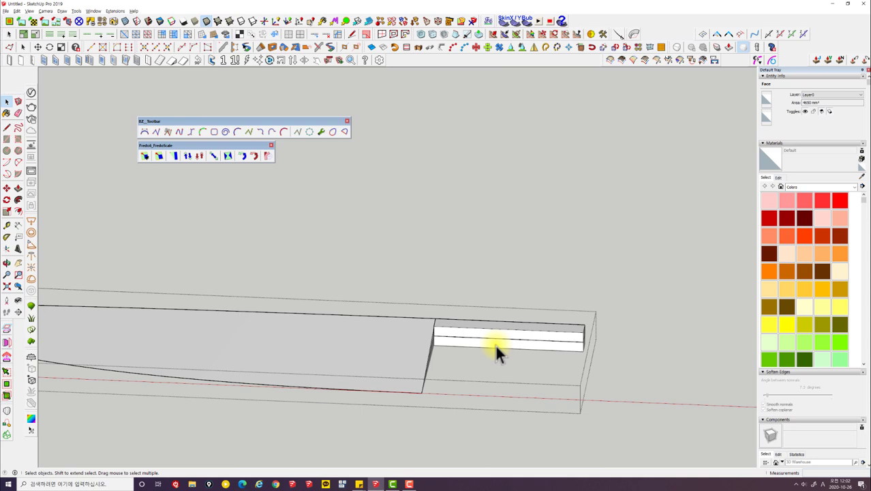
pyautogui.tripleClick(448, 332)
pyautogui.moveTo(448, 331)
pyautogui.mouseDown(button='middle')
pyautogui.moveTo(426, 325)
pyautogui.moveTo(425, 315)
pyautogui.moveTo(364, 308)
pyautogui.mouseUp(button='middle')
pyautogui.scroll(2, 367, 309)
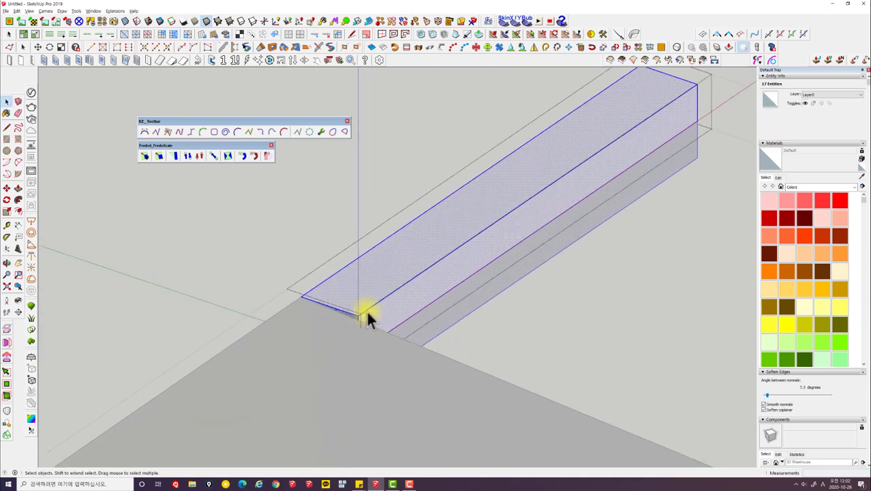
pyautogui.click(366, 312)
pyautogui.scroll(2, 365, 314)
pyautogui.scroll(2, 364, 321)
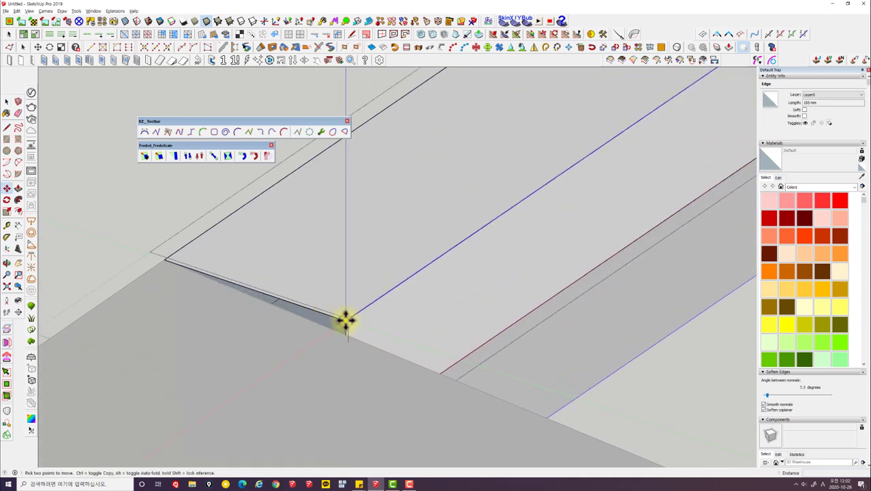
pyautogui.click(346, 321)
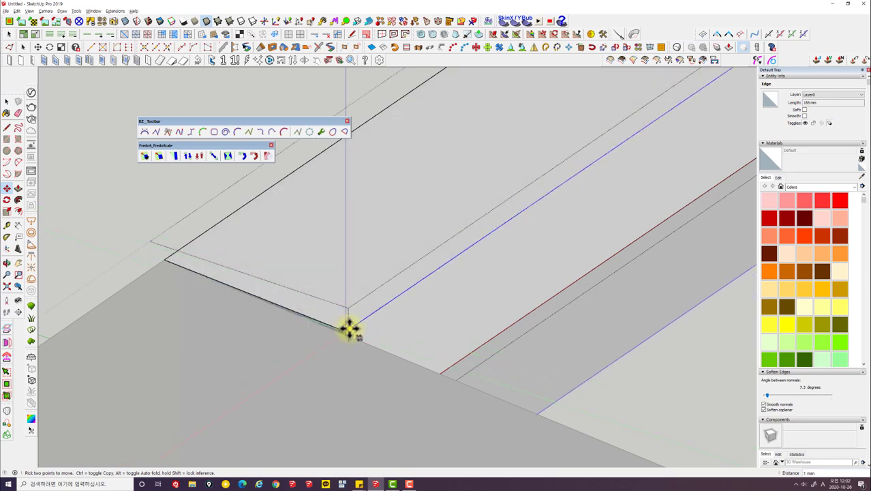
pyautogui.scroll(-5, 347, 336)
pyautogui.scroll(-3, 347, 336)
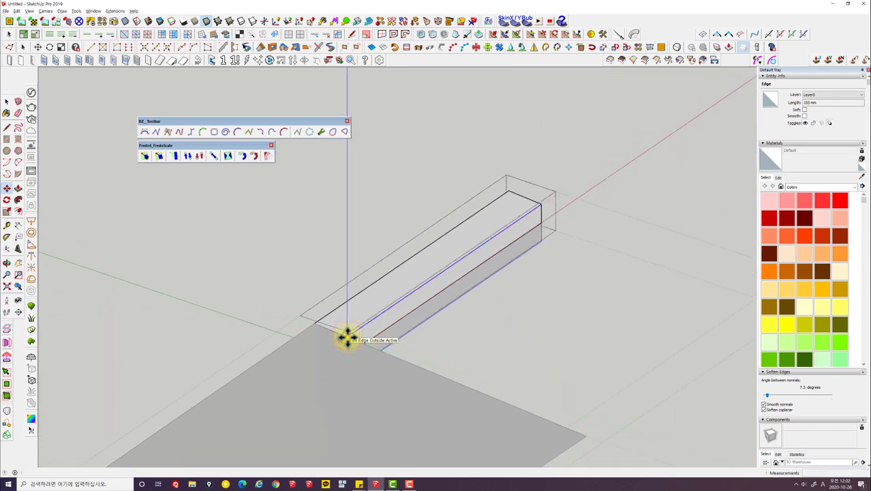
pyautogui.press('space')
pyautogui.moveTo(347, 336)
pyautogui.mouseDown(button='middle')
pyautogui.moveTo(418, 341)
pyautogui.moveTo(288, 334)
pyautogui.mouseUp(button='middle')
pyautogui.scroll(-3, 461, 307)
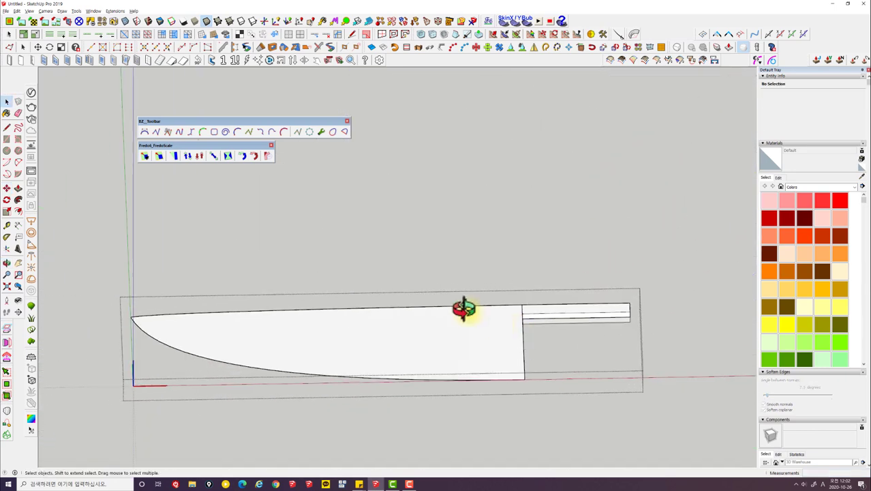
pyautogui.moveTo(460, 307)
pyautogui.mouseDown(button='middle')
pyautogui.moveTo(375, 294)
pyautogui.moveTo(255, 254)
pyautogui.moveTo(569, 369)
pyautogui.mouseUp(button='middle')
pyautogui.scroll(-2, 545, 360)
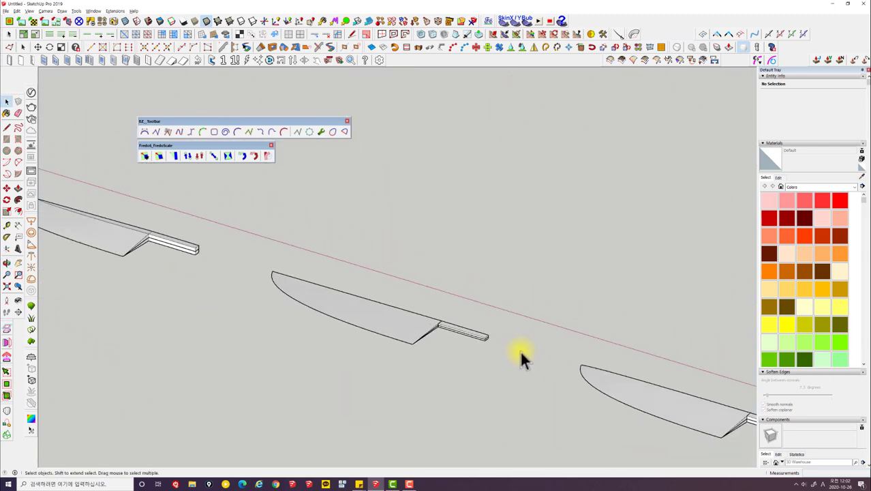
pyautogui.scroll(-2, 501, 339)
pyautogui.scroll(3, 518, 338)
pyautogui.scroll(1, 556, 339)
pyautogui.moveTo(564, 334)
pyautogui.keyDown('shift'); pyautogui.mouseDown(button='middle')
pyautogui.moveTo(335, 300)
pyautogui.moveTo(423, 337)
pyautogui.moveTo(396, 335)
pyautogui.moveTo(707, 230)
pyautogui.moveTo(502, 259)
pyautogui.moveTo(298, 210)
pyautogui.moveTo(236, 233)
pyautogui.moveTo(194, 313)
pyautogui.mouseUp(button='middle'); pyautogui.keyUp('shift')
pyautogui.scroll(2, 324, 322)
pyautogui.moveTo(323, 322)
pyautogui.mouseDown(button='middle')
pyautogui.moveTo(286, 310)
pyautogui.moveTo(210, 366)
pyautogui.moveTo(282, 263)
pyautogui.moveTo(366, 243)
pyautogui.moveTo(513, 238)
pyautogui.moveTo(558, 356)
pyautogui.moveTo(473, 255)
pyautogui.mouseUp(button='middle')
pyautogui.scroll(2, 402, 298)
pyautogui.scroll(2, 456, 297)
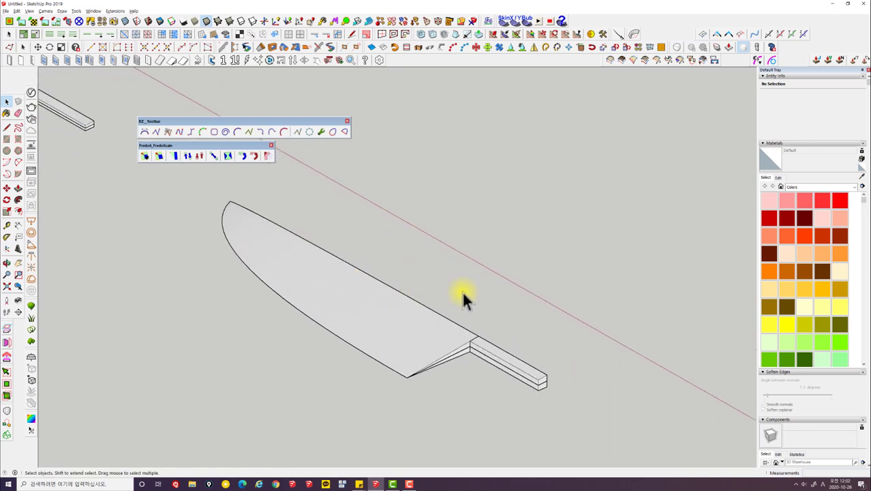
pyautogui.moveTo(470, 292)
pyautogui.mouseDown(button='middle')
pyautogui.moveTo(424, 298)
pyautogui.moveTo(563, 210)
pyautogui.moveTo(601, 129)
pyautogui.moveTo(545, 167)
pyautogui.moveTo(307, 202)
pyautogui.moveTo(278, 259)
pyautogui.moveTo(369, 283)
pyautogui.mouseUp(button='middle')
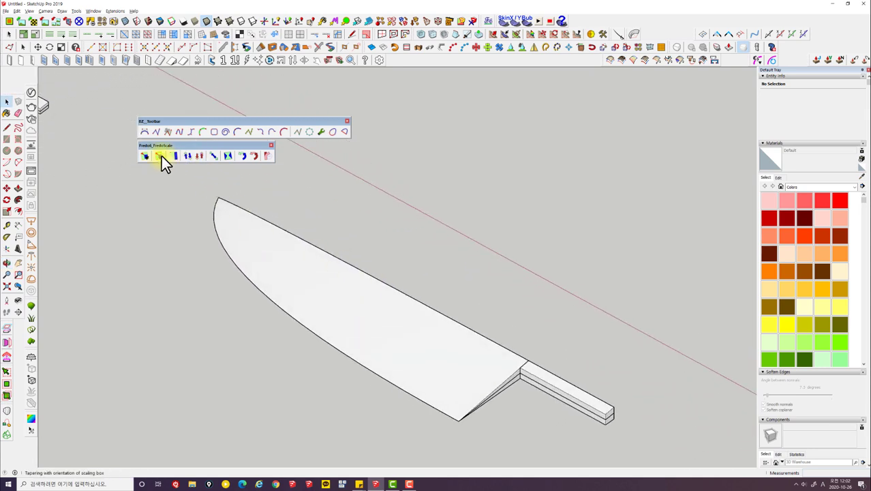
pyautogui.scroll(-3, 276, 294)
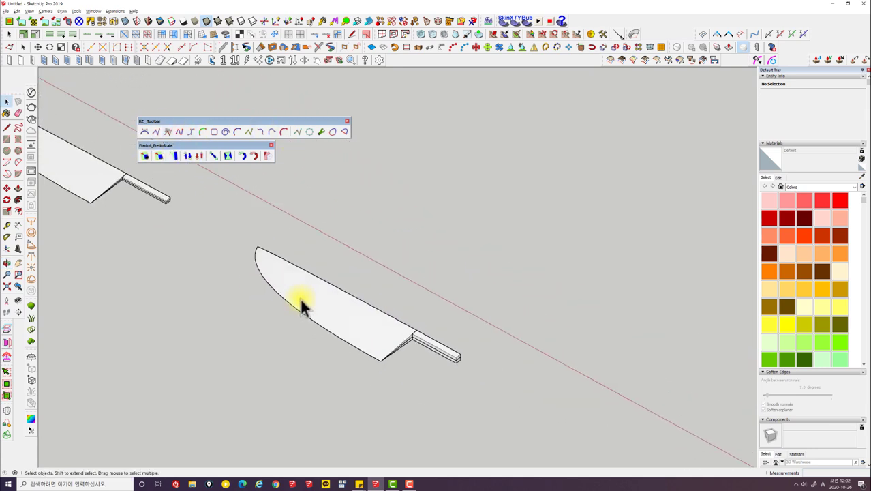
pyautogui.scroll(-2, 287, 292)
pyautogui.moveTo(304, 287); pyautogui.dragTo(389, 334, button='middle')
pyautogui.scroll(2, 405, 347)
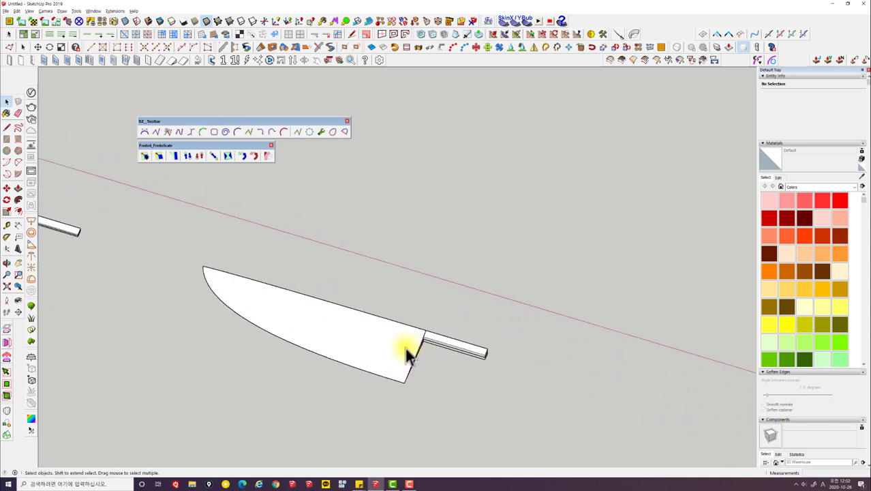
pyautogui.scroll(2, 418, 335)
pyautogui.scroll(3, 432, 333)
pyautogui.scroll(-2, 432, 332)
pyautogui.scroll(-2, 416, 321)
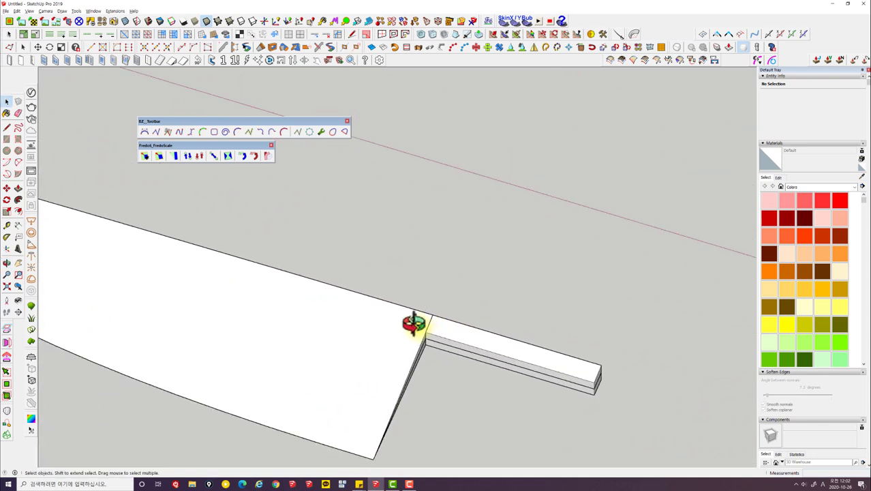
pyautogui.moveTo(412, 320); pyautogui.dragTo(618, 264, button='middle')
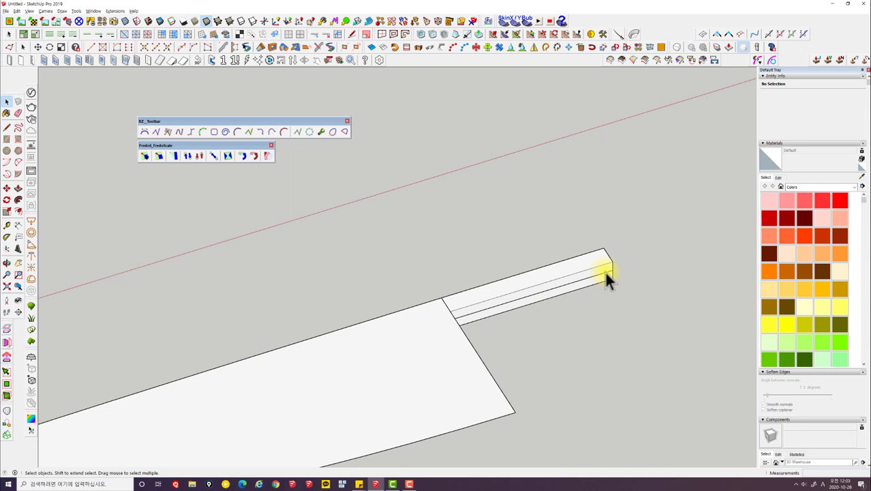
pyautogui.moveTo(531, 294)
pyautogui.mouseDown(button='middle')
pyautogui.moveTo(529, 261)
pyautogui.moveTo(634, 131)
pyautogui.moveTo(665, 102)
pyautogui.moveTo(727, 97)
pyautogui.moveTo(539, 219)
pyautogui.mouseUp(button='middle')
pyautogui.scroll(3, 298, 337)
pyautogui.scroll(1, 378, 321)
pyautogui.scroll(1, 377, 324)
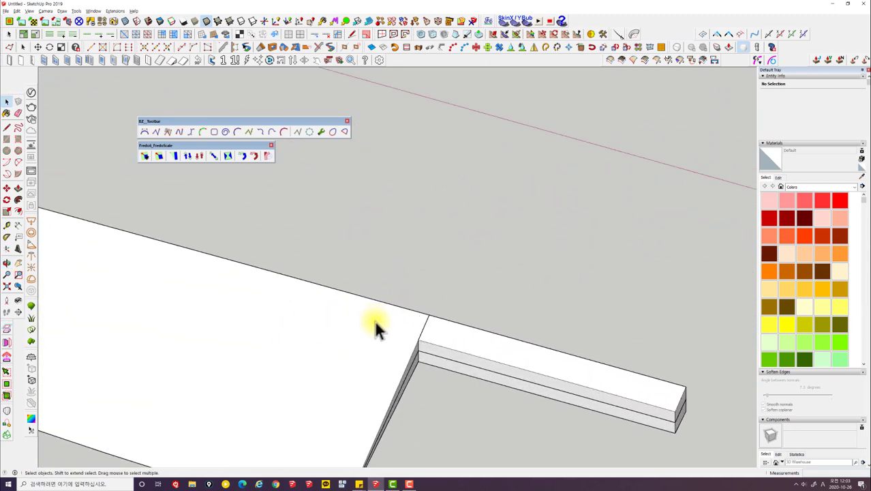
pyautogui.moveTo(376, 326)
pyautogui.mouseDown(button='middle')
pyautogui.moveTo(399, 335)
pyautogui.moveTo(370, 253)
pyautogui.moveTo(401, 343)
pyautogui.mouseUp(button='middle')
pyautogui.scroll(3, 400, 341)
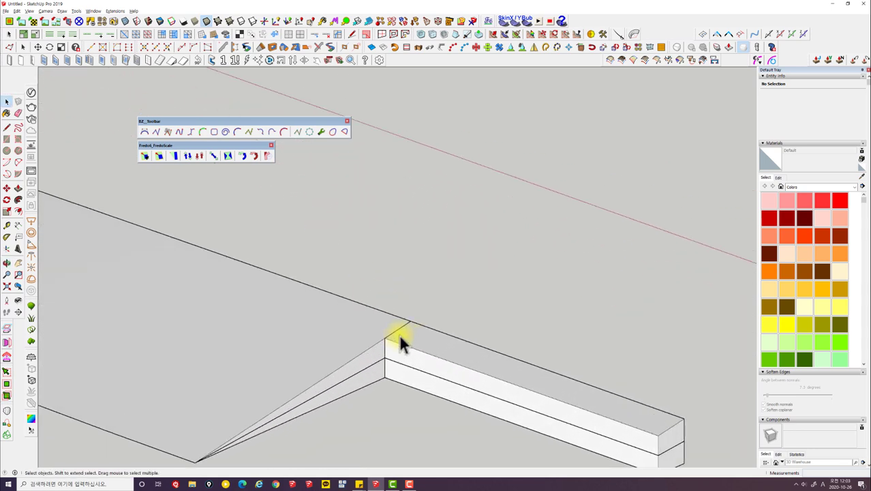
pyautogui.scroll(-2, 399, 340)
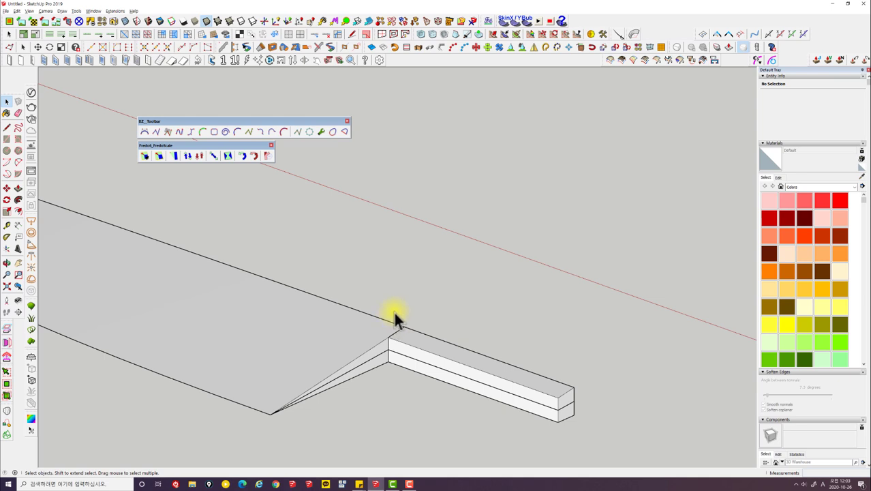
pyautogui.moveTo(392, 314)
pyautogui.mouseDown(button='middle')
pyautogui.moveTo(327, 292)
pyautogui.moveTo(281, 298)
pyautogui.moveTo(418, 353)
pyautogui.moveTo(349, 291)
pyautogui.moveTo(535, 280)
pyautogui.moveTo(537, 293)
pyautogui.mouseUp(button='middle')
pyautogui.scroll(-3, 330, 299)
pyautogui.scroll(-2, 419, 346)
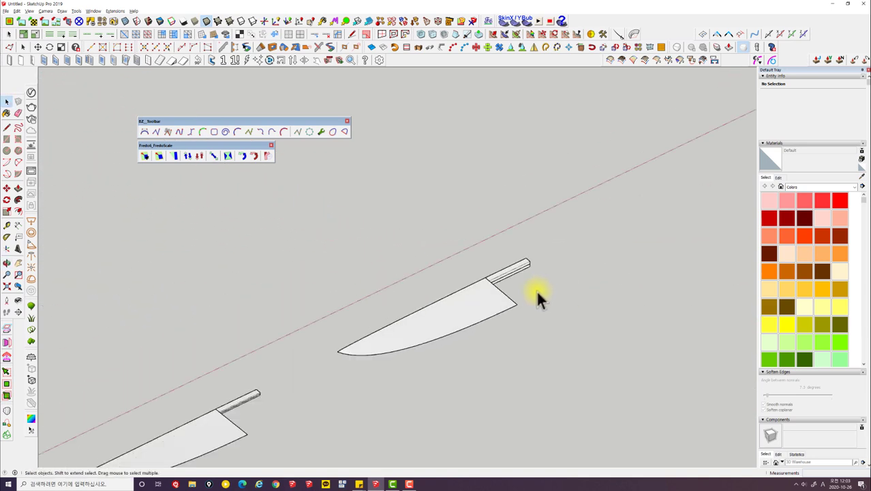
pyautogui.scroll(-3, 569, 247)
pyautogui.scroll(2, 518, 248)
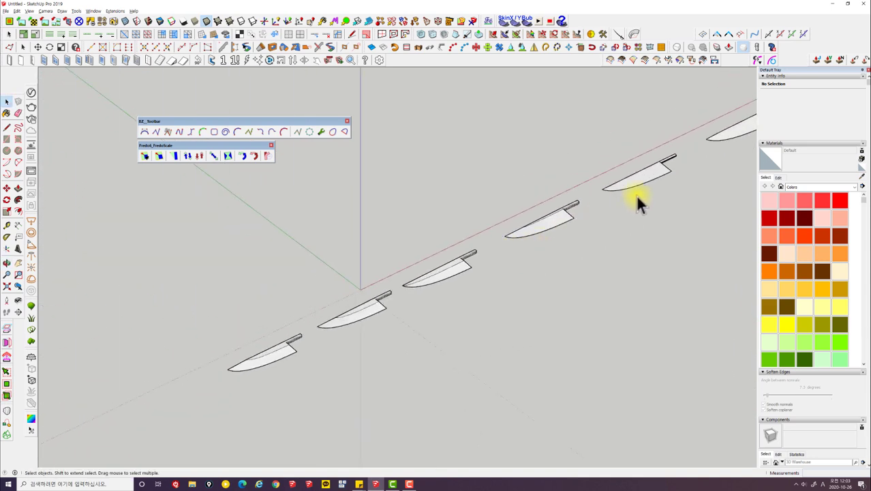
pyautogui.moveTo(599, 213)
pyautogui.mouseDown(button='middle')
pyautogui.moveTo(535, 219)
pyautogui.moveTo(673, 116)
pyautogui.moveTo(762, 78)
pyautogui.moveTo(581, 208)
pyautogui.mouseUp(button='middle')
pyautogui.scroll(2, 310, 341)
# Step: Select the blade face of the front knife in the row
pyautogui.moveTo(311, 340)
pyautogui.keyDown('shift'); pyautogui.mouseDown(button='middle')
pyautogui.moveTo(188, 325)
pyautogui.moveTo(311, 293)
pyautogui.mouseUp(button='middle'); pyautogui.keyUp('shift')
pyautogui.click(390, 284)
pyautogui.moveTo(391, 283); pyautogui.dragTo(389, 281, button='middle')
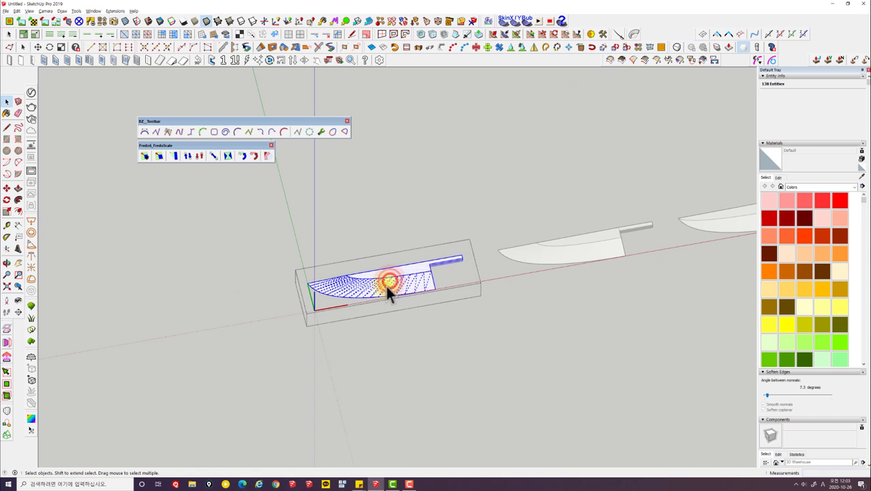
pyautogui.click(389, 283)
pyautogui.scroll(3, 385, 286)
pyautogui.scroll(-2, 385, 287)
pyautogui.scroll(-1, 396, 287)
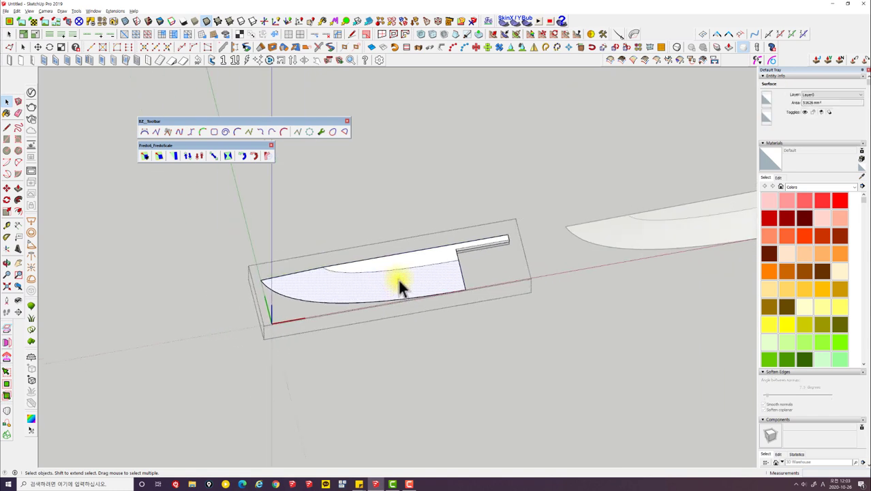
pyautogui.scroll(-5, 833, 246)
pyautogui.scroll(-3, 813, 296)
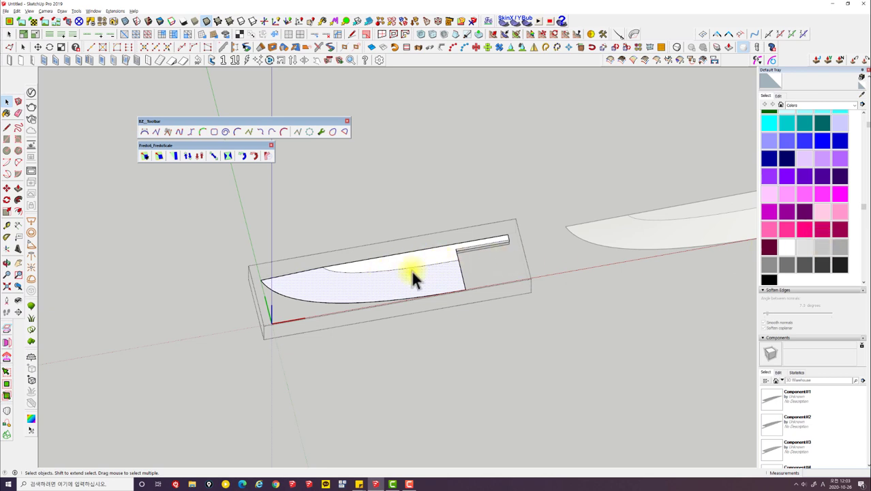
pyautogui.scroll(3, 823, 237)
pyautogui.scroll(3, 822, 232)
# Step: Choose Metal Corrugated Shiny from the Metal materials collection
pyautogui.click(822, 187)
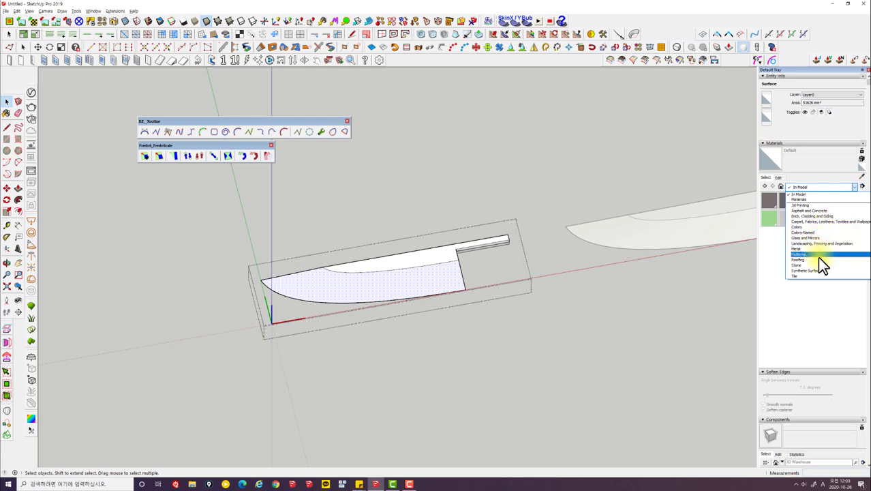
pyautogui.click(811, 248)
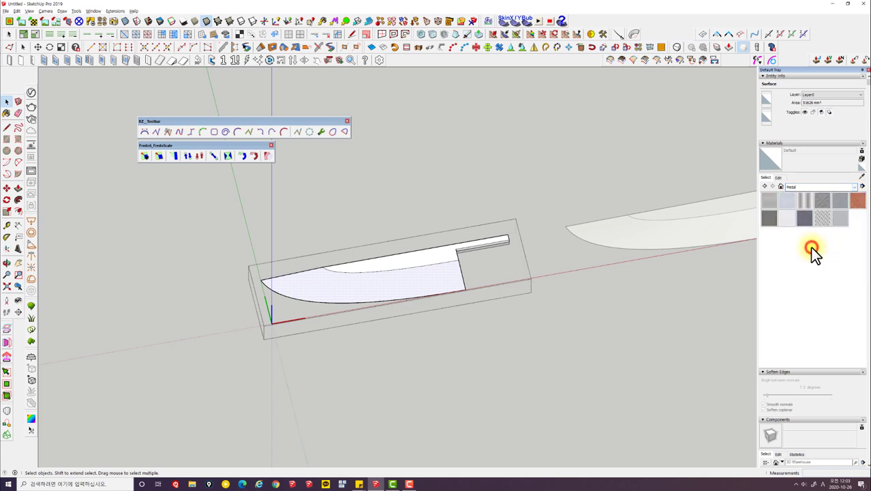
pyautogui.click(805, 203)
pyautogui.scroll(3, 383, 259)
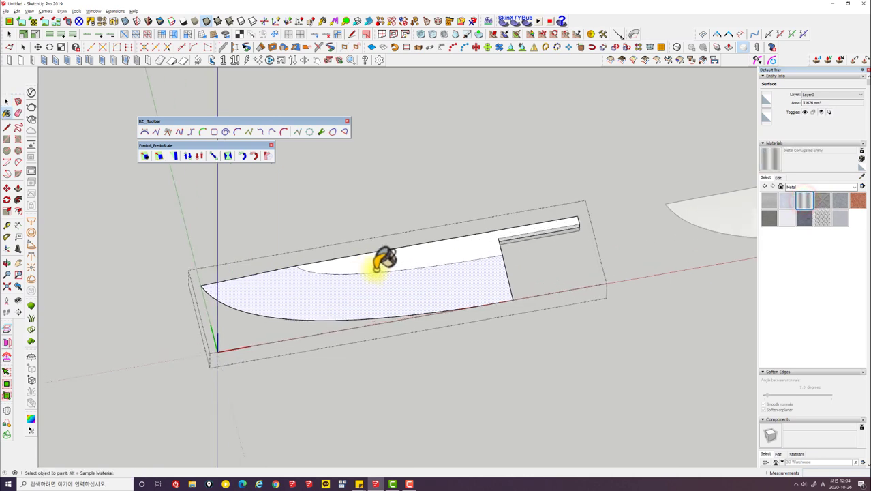
pyautogui.scroll(2, 386, 267)
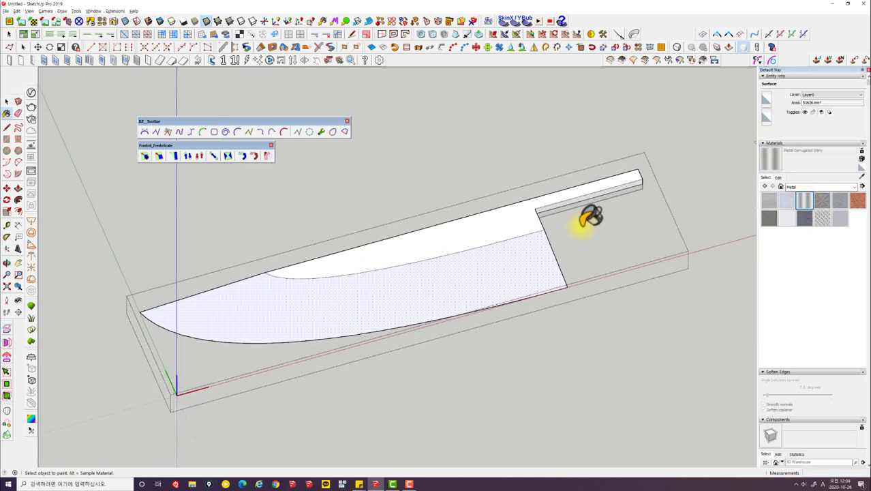
pyautogui.keyDown('shift'); pyautogui.moveTo(383, 292); pyautogui.dragTo(372, 245, button='middle'); pyautogui.keyUp('shift')
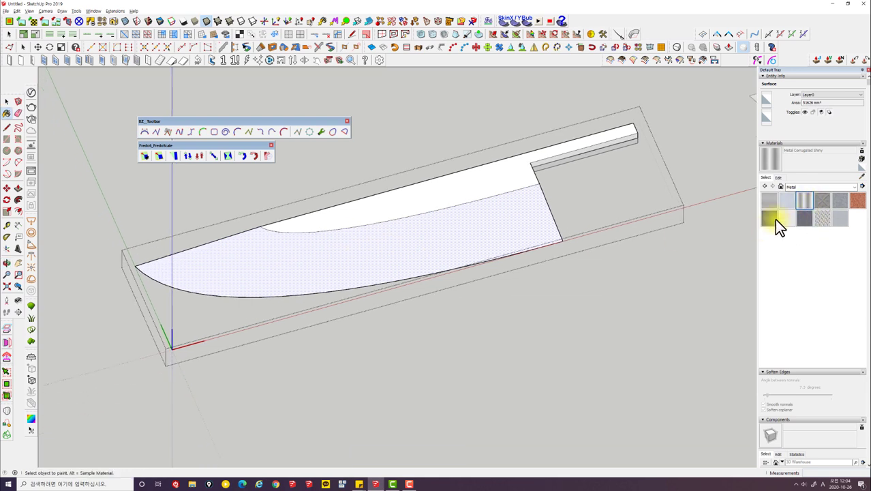
# Step: Paint the blade face with Metal Corrugated Shiny and apply Planar Map (View)
pyautogui.click(465, 230)
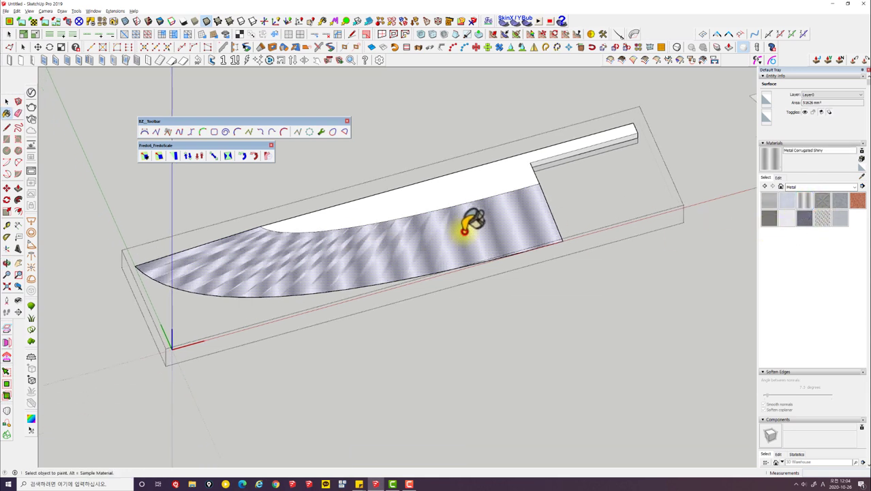
pyautogui.moveTo(331, 240)
pyautogui.mouseDown(button='middle')
pyautogui.moveTo(376, 354)
pyautogui.moveTo(350, 266)
pyautogui.mouseUp(button='middle')
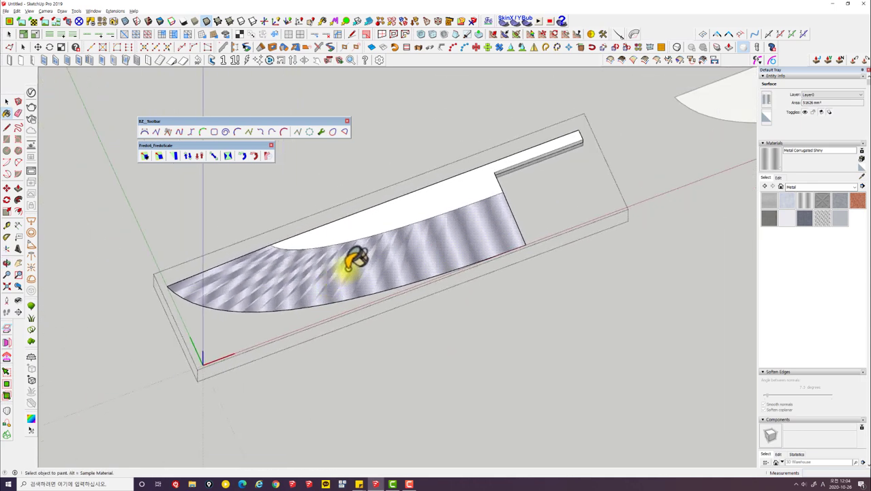
pyautogui.press('t')
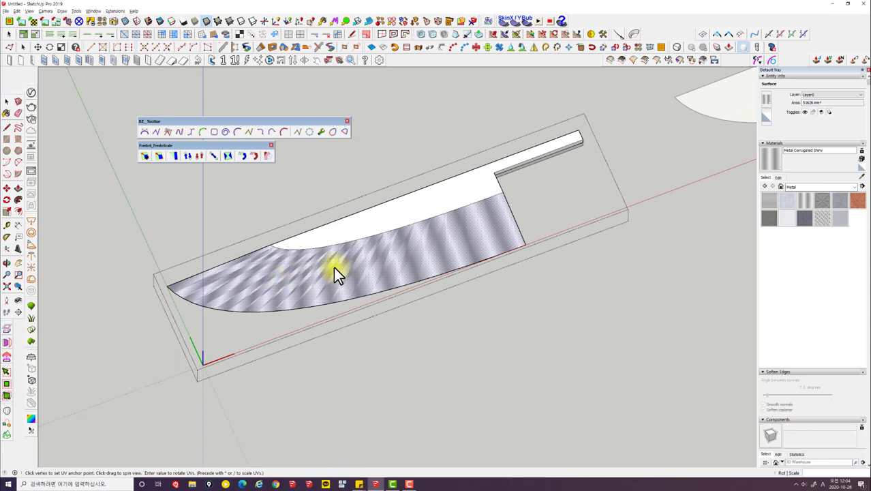
pyautogui.rightClick(325, 271)
pyautogui.click(340, 274)
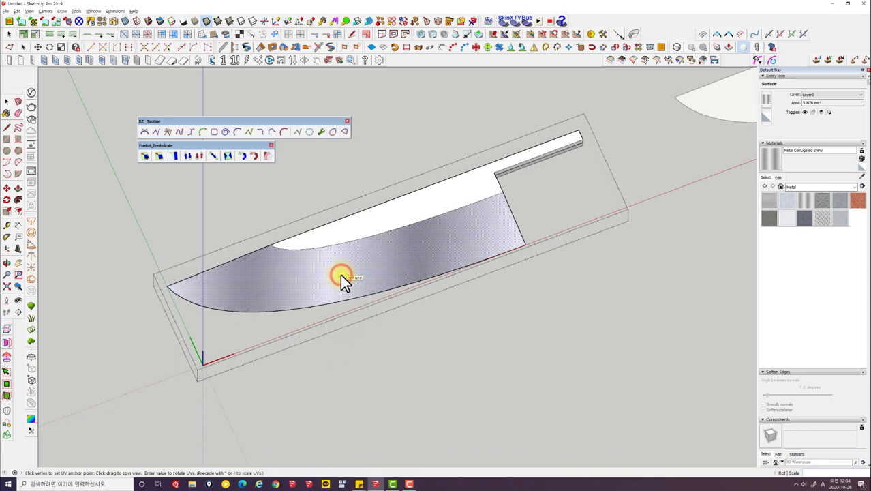
pyautogui.click(408, 296)
pyautogui.click(383, 184)
pyautogui.moveTo(383, 183)
pyautogui.mouseDown(button='middle')
pyautogui.moveTo(442, 175)
pyautogui.moveTo(474, 278)
pyautogui.moveTo(126, 214)
pyautogui.moveTo(376, 127)
pyautogui.moveTo(618, 6)
pyautogui.moveTo(575, 292)
pyautogui.moveTo(341, 243)
pyautogui.moveTo(285, 292)
pyautogui.moveTo(304, 386)
pyautogui.mouseUp(button='middle')
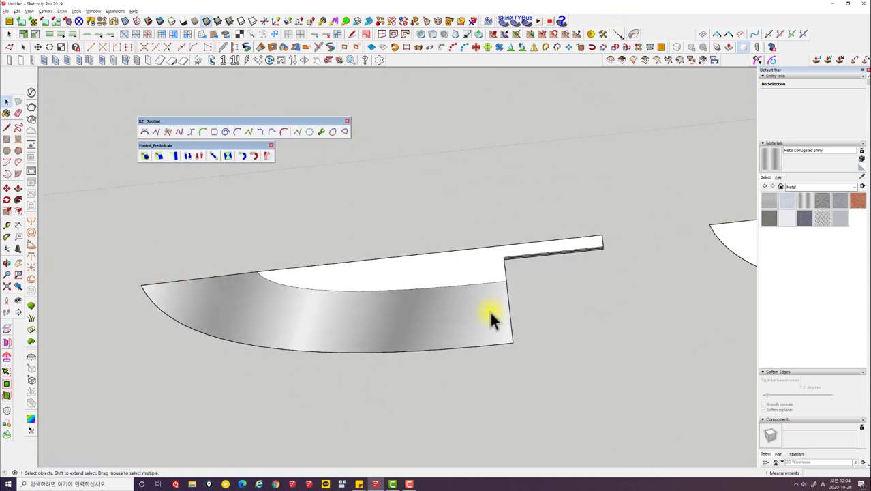
# Step: Turn on an additional toolbar and dock it in the SketchUp window
pyautogui.rightClick(463, 59)
pyautogui.click(680, 13)
pyautogui.click(106, 294)
pyautogui.moveTo(34, 417); pyautogui.dragTo(33, 406)
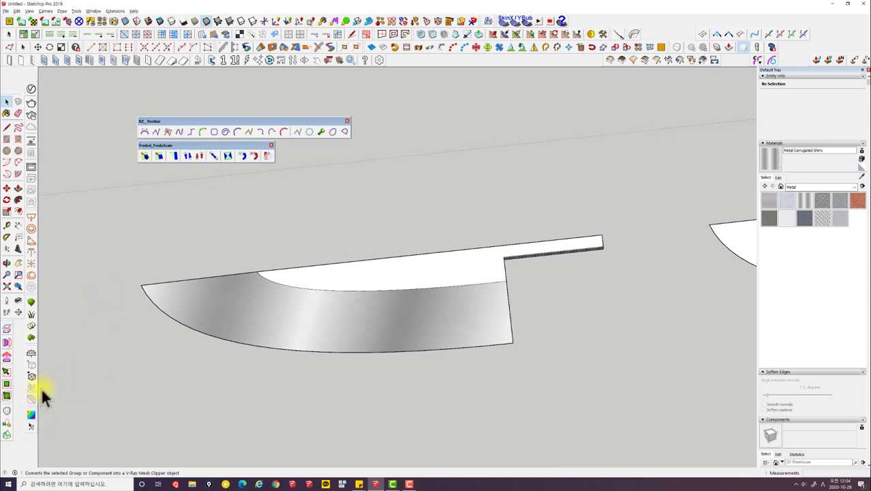
pyautogui.moveTo(255, 309)
pyautogui.mouseDown(button='middle')
pyautogui.moveTo(375, 335)
pyautogui.moveTo(313, 437)
pyautogui.mouseUp(button='middle')
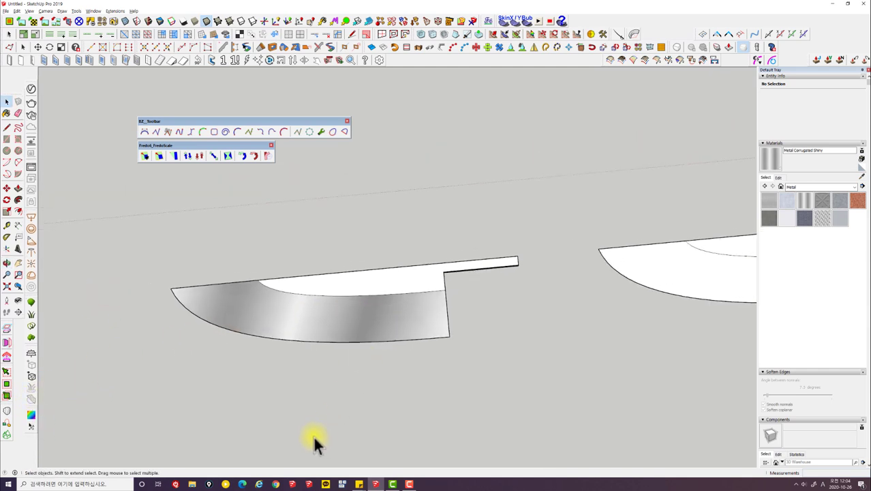
pyautogui.click(345, 484)
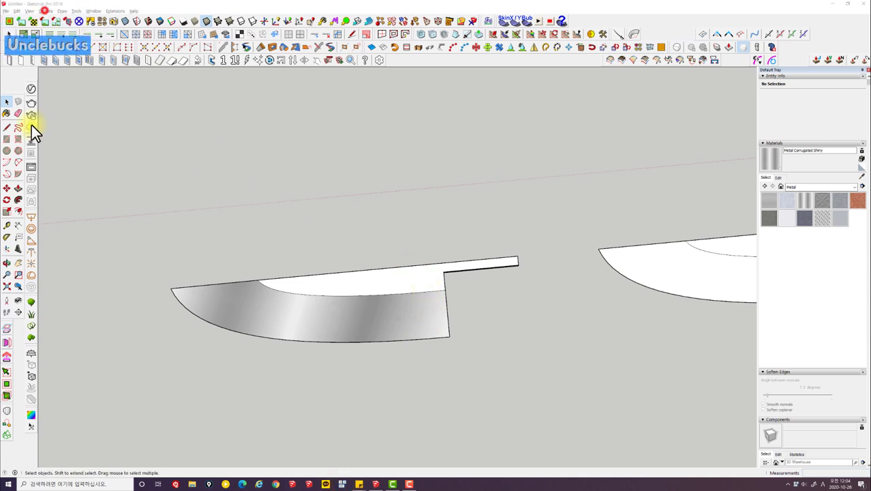
pyautogui.click(46, 9)
# Step: Open the knife group and select the blade's main face
pyautogui.moveTo(422, 379)
pyautogui.mouseDown(button='middle')
pyautogui.moveTo(414, 385)
pyautogui.moveTo(374, 332)
pyautogui.moveTo(390, 347)
pyautogui.moveTo(331, 341)
pyautogui.moveTo(365, 356)
pyautogui.mouseUp(button='middle')
pyautogui.doubleClick(377, 327)
pyautogui.click(379, 317)
pyautogui.hotkey('shift', 'v')
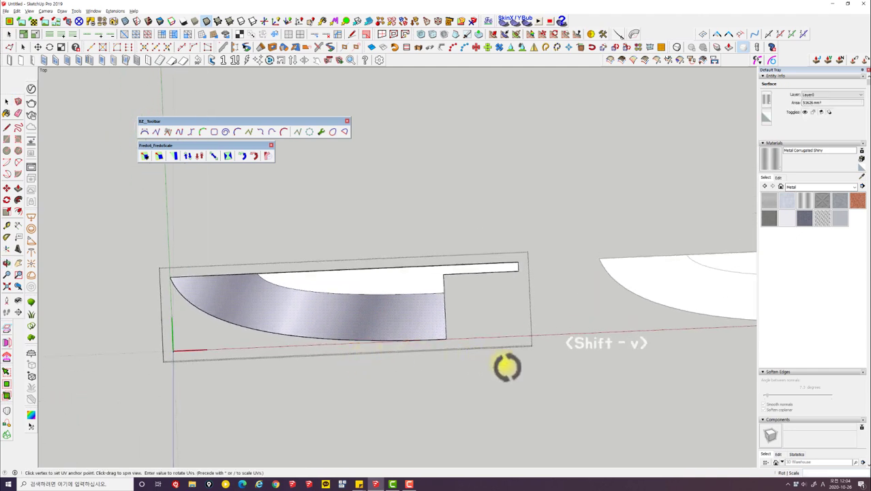
pyautogui.moveTo(506, 366)
pyautogui.mouseDown(button='middle')
pyautogui.moveTo(398, 329)
pyautogui.moveTo(428, 278)
pyautogui.moveTo(297, 330)
pyautogui.mouseUp(button='middle')
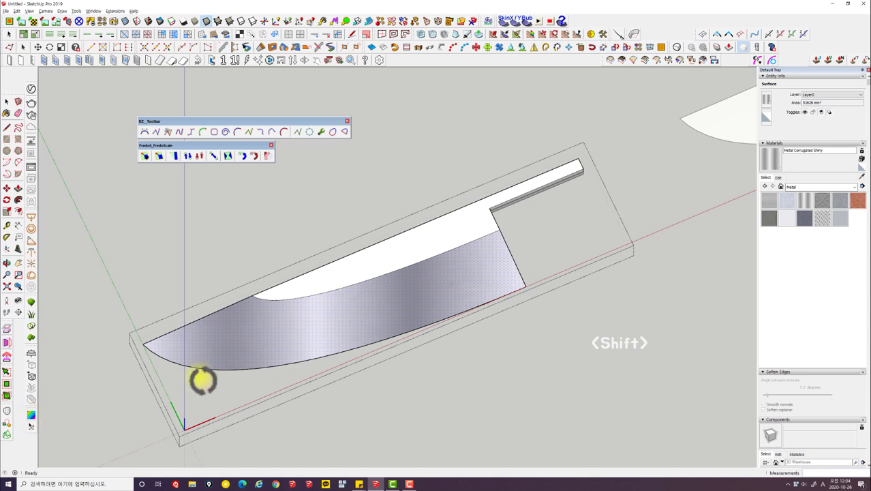
pyautogui.moveTo(382, 347); pyautogui.dragTo(383, 330, button='middle')
pyautogui.press('space')
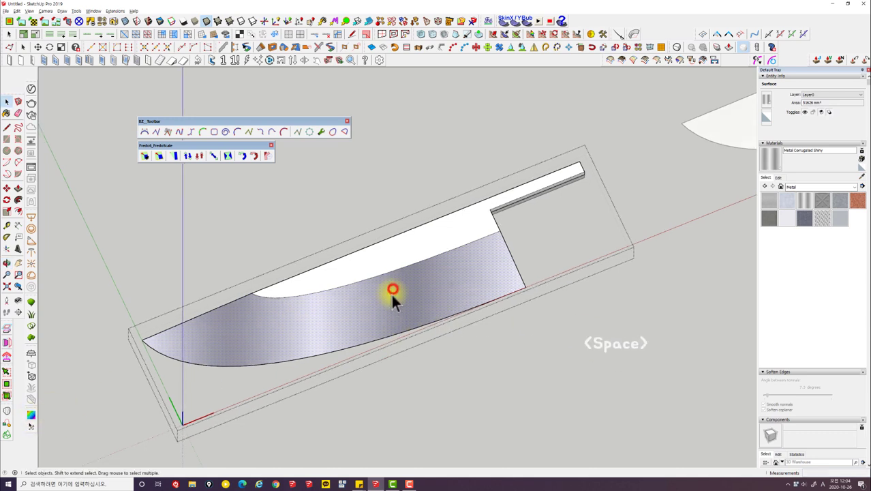
# Step: Remap the blade face texture with Planar Map (View), then select the white upper bevel
pyautogui.rightClick(392, 294)
pyautogui.hotkey('shift', 'v')
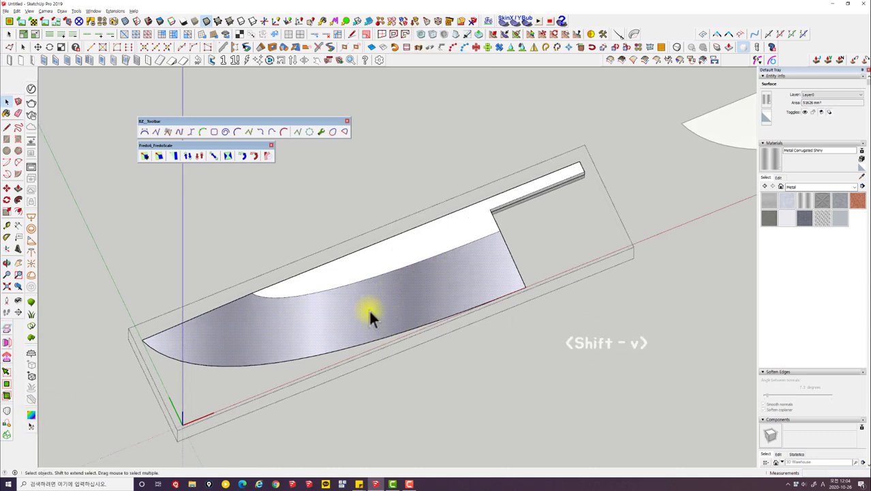
pyautogui.rightClick(372, 300)
pyautogui.click(314, 342)
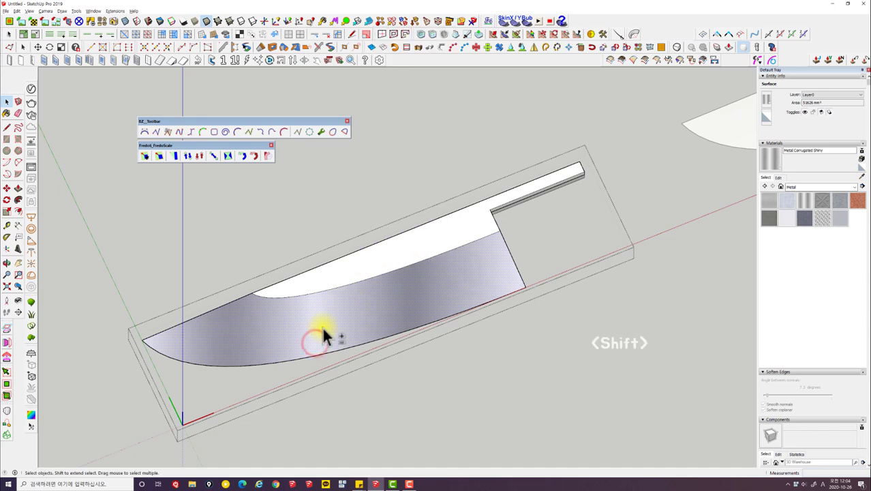
pyautogui.hotkey('shift', 'v')
pyautogui.rightClick(337, 317)
pyautogui.click(349, 321)
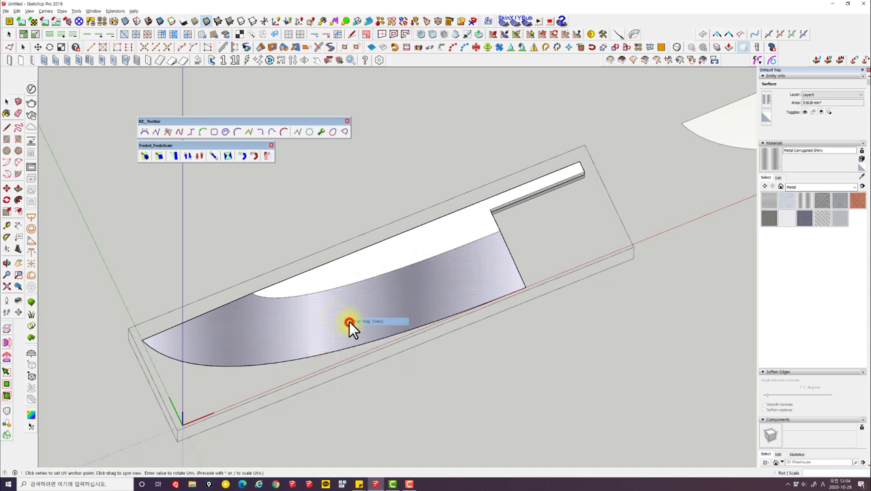
pyautogui.moveTo(348, 320)
pyautogui.mouseDown(button='middle')
pyautogui.moveTo(350, 354)
pyautogui.moveTo(419, 253)
pyautogui.moveTo(412, 271)
pyautogui.mouseUp(button='middle')
pyautogui.press('space')
pyautogui.doubleClick(419, 254)
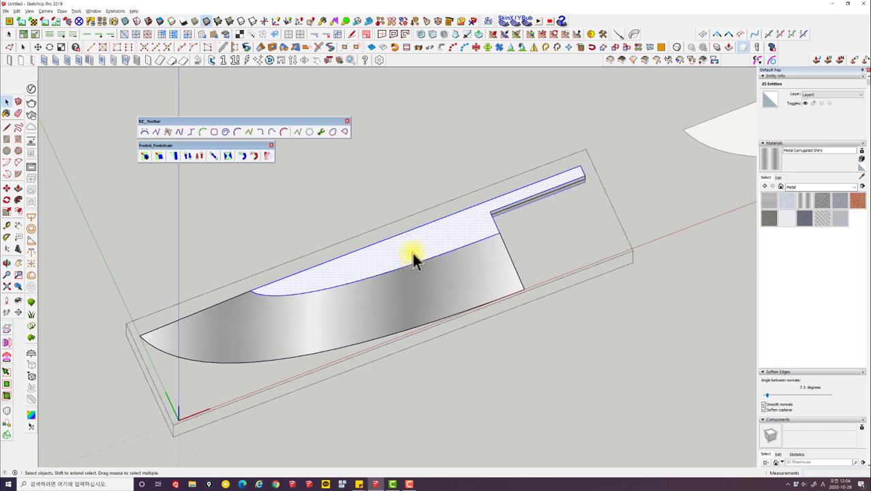
# Step: Apply Planar Map (View) to the upper bevel's shiny metal texture
pyautogui.scroll(1, 413, 256)
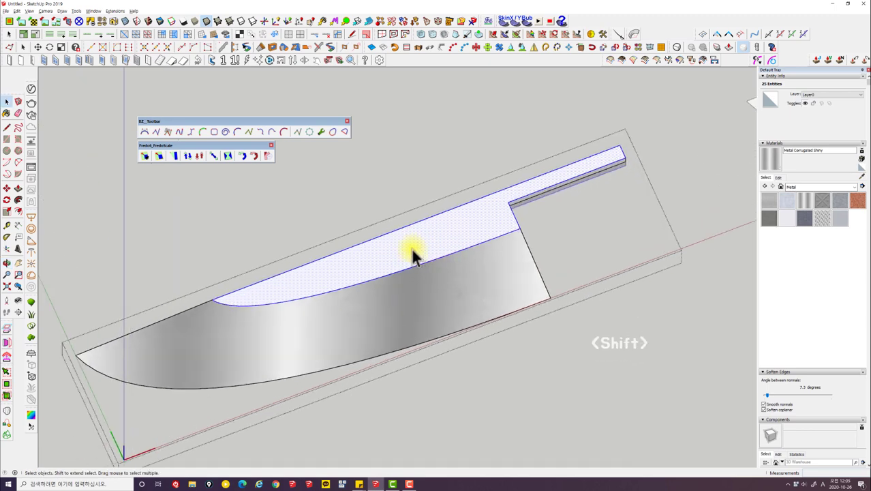
pyautogui.hotkey('shift', 'v')
pyautogui.rightClick(421, 252)
pyautogui.click(426, 252)
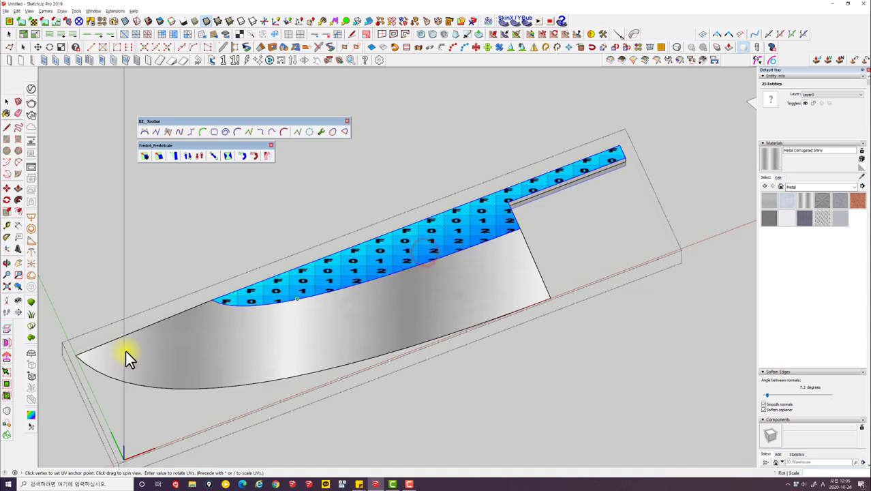
pyautogui.hotkey('shift', 'v')
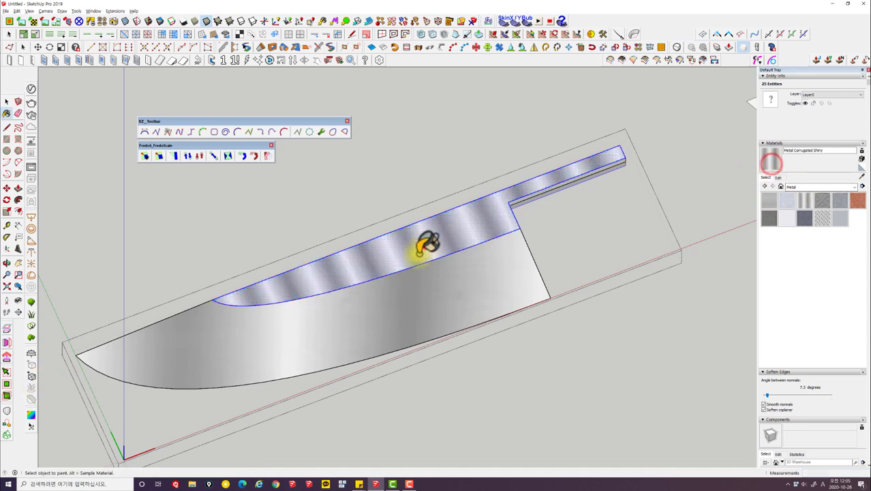
pyautogui.rightClick(413, 252)
pyautogui.click(415, 256)
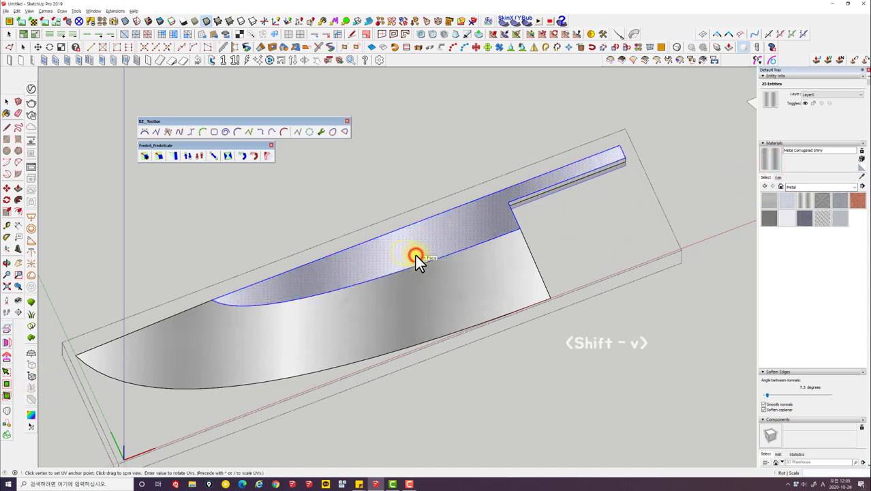
pyautogui.scroll(-2, 415, 254)
pyautogui.press('space')
pyautogui.press('Escape')
pyautogui.press('Escape')
# Step: Zoom along the blade and select, then deselect, the whole knife to check the finish
pyautogui.moveTo(390, 193)
pyautogui.mouseDown(button='middle')
pyautogui.moveTo(311, 298)
pyautogui.moveTo(399, 315)
pyautogui.moveTo(345, 206)
pyautogui.mouseUp(button='middle')
pyautogui.scroll(2, 399, 315)
pyautogui.scroll(2, 405, 320)
pyautogui.moveTo(405, 320)
pyautogui.keyDown('shift'); pyautogui.mouseDown(button='middle')
pyautogui.moveTo(470, 303)
pyautogui.moveTo(368, 344)
pyautogui.mouseUp(button='middle'); pyautogui.keyUp('shift')
pyautogui.tripleClick(367, 344)
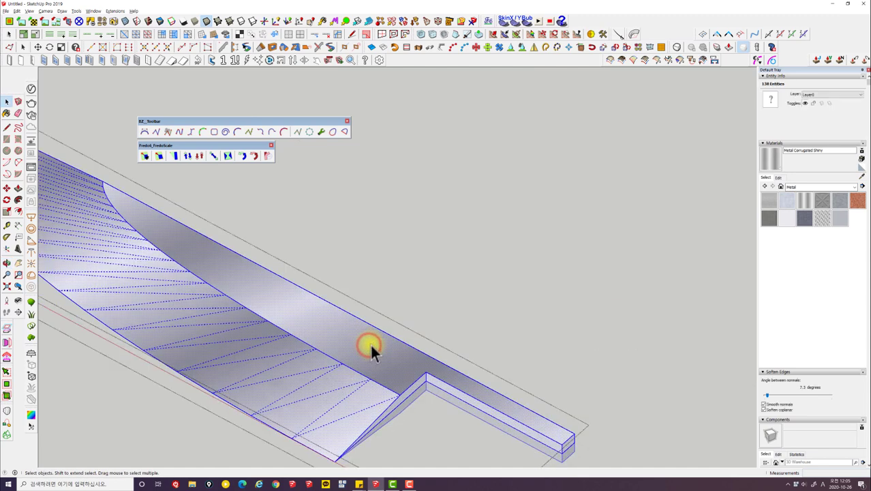
pyautogui.click(516, 269)
# Step: Lower the brightness of the in-model Metal Corrugated Shiny material to 23
pyautogui.click(779, 177)
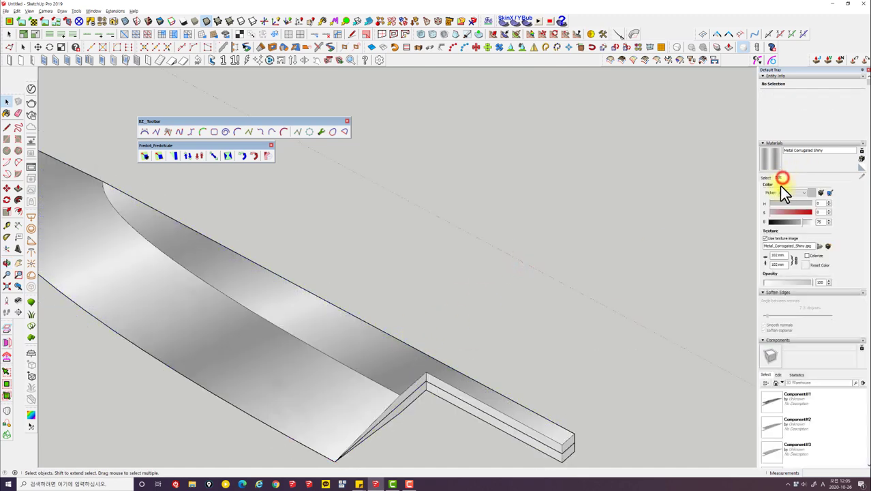
pyautogui.click(766, 178)
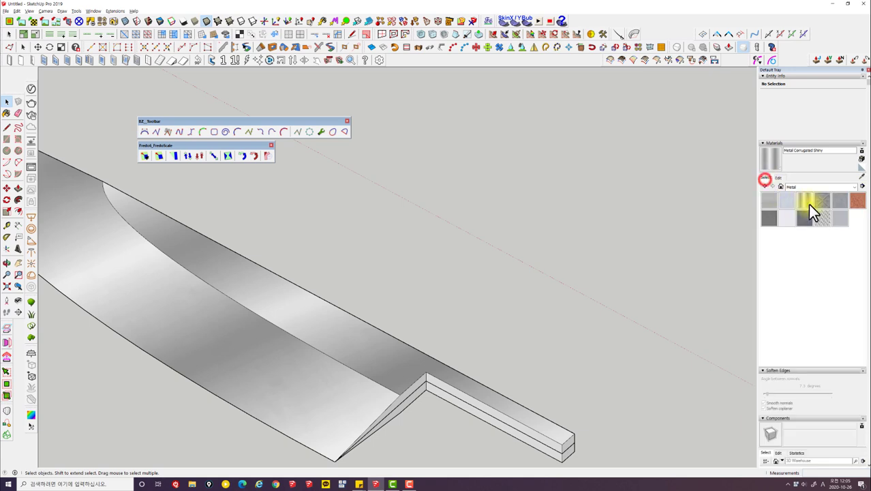
pyautogui.click(780, 185)
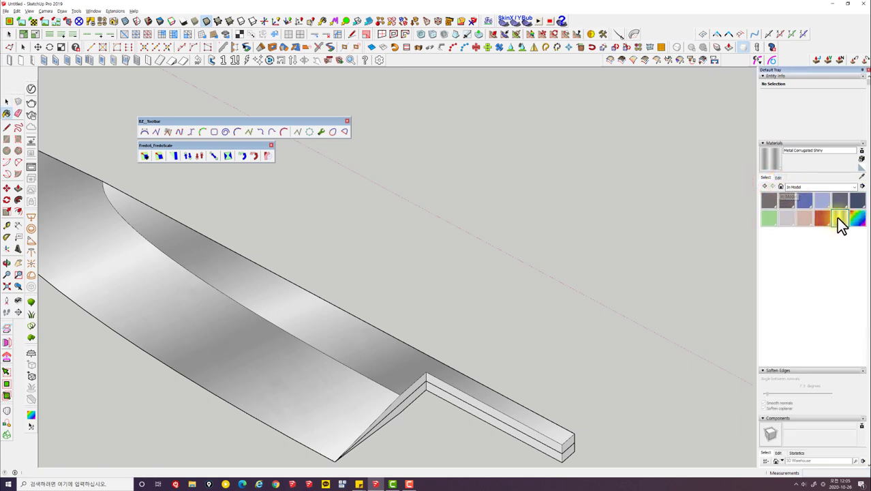
pyautogui.click(780, 178)
pyautogui.moveTo(798, 222); pyautogui.dragTo(781, 222)
# Step: Orbit around the darkened knife and select the knife component
pyautogui.scroll(-2, 525, 249)
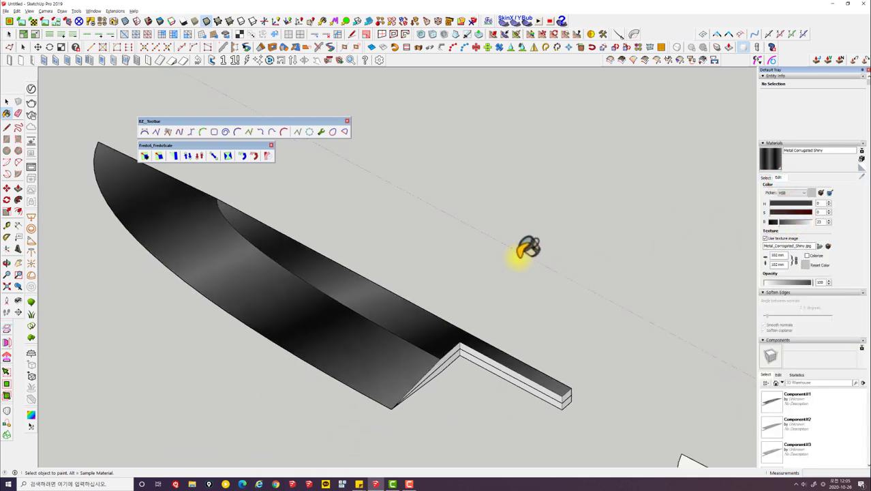
pyautogui.moveTo(525, 249); pyautogui.dragTo(613, 346, button='middle')
pyautogui.moveTo(447, 305); pyautogui.dragTo(479, 335, button='middle')
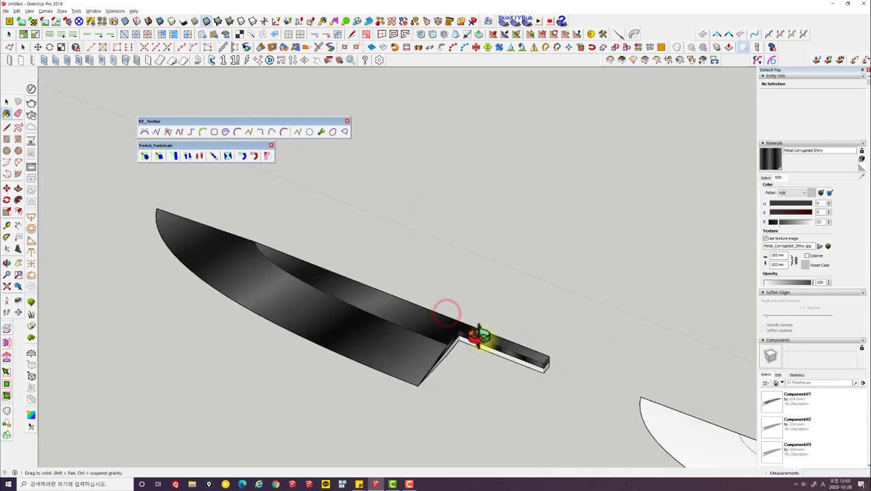
pyautogui.press('space')
pyautogui.click(370, 340)
pyautogui.scroll(2, 340, 337)
pyautogui.scroll(2, 319, 320)
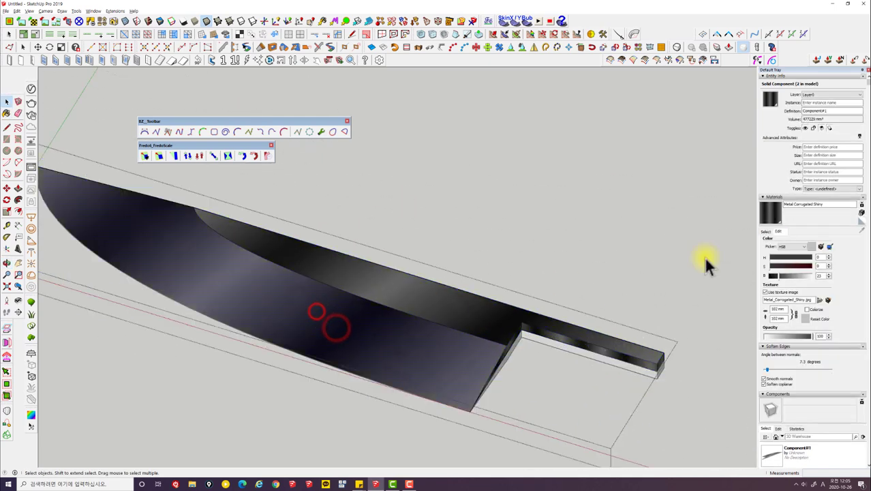
# Step: Create a new material, paint it onto the blade face and project its texture from the view
pyautogui.click(767, 177)
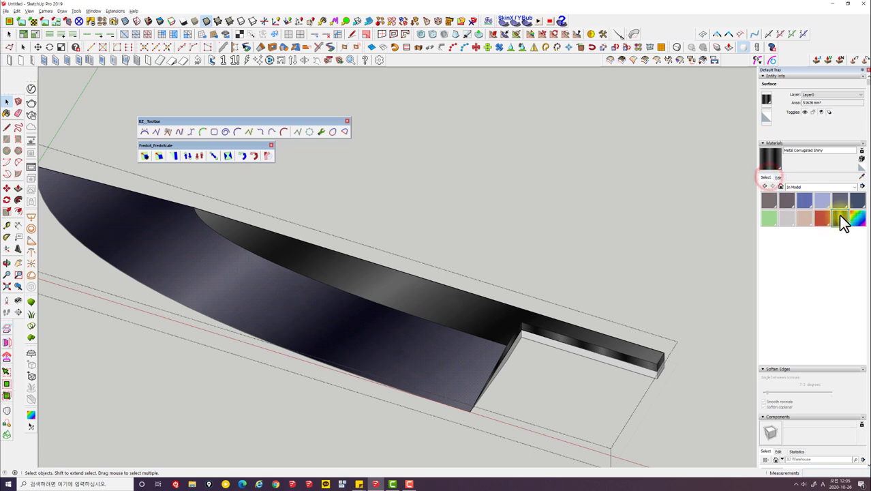
pyautogui.click(861, 157)
pyautogui.click(423, 271)
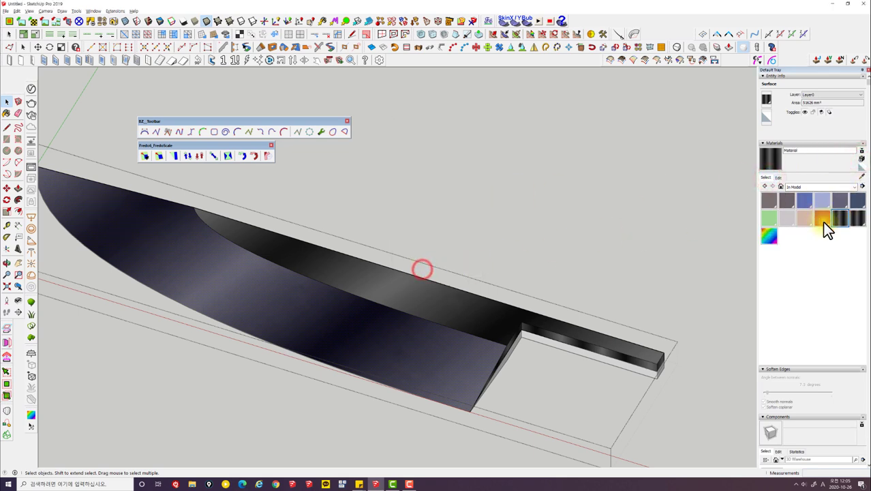
pyautogui.click(376, 337)
pyautogui.click(412, 334)
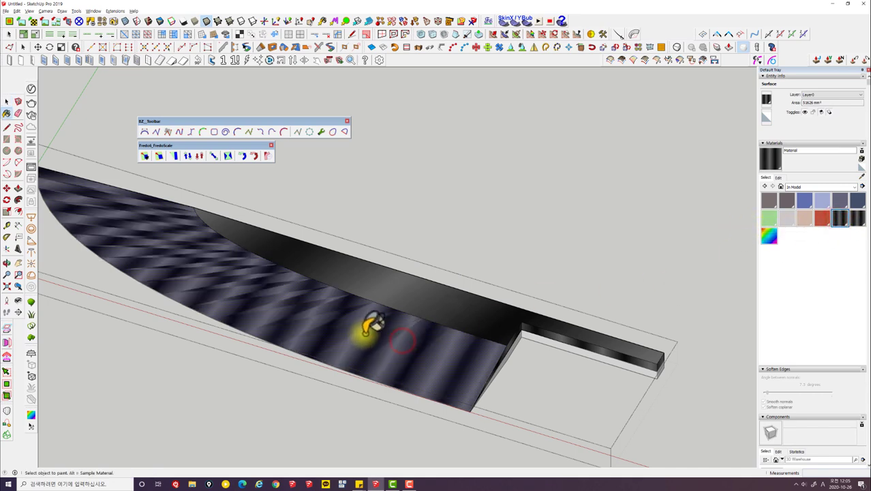
pyautogui.moveTo(360, 321)
pyautogui.mouseDown(button='middle')
pyautogui.moveTo(563, 340)
pyautogui.moveTo(376, 357)
pyautogui.moveTo(395, 346)
pyautogui.mouseUp(button='middle')
pyautogui.hotkey('shift', 'v')
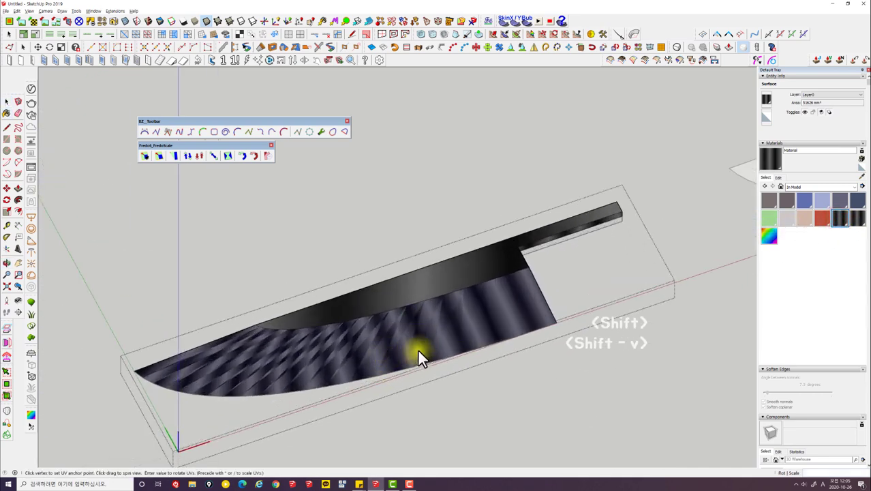
pyautogui.rightClick(421, 349)
pyautogui.click(433, 350)
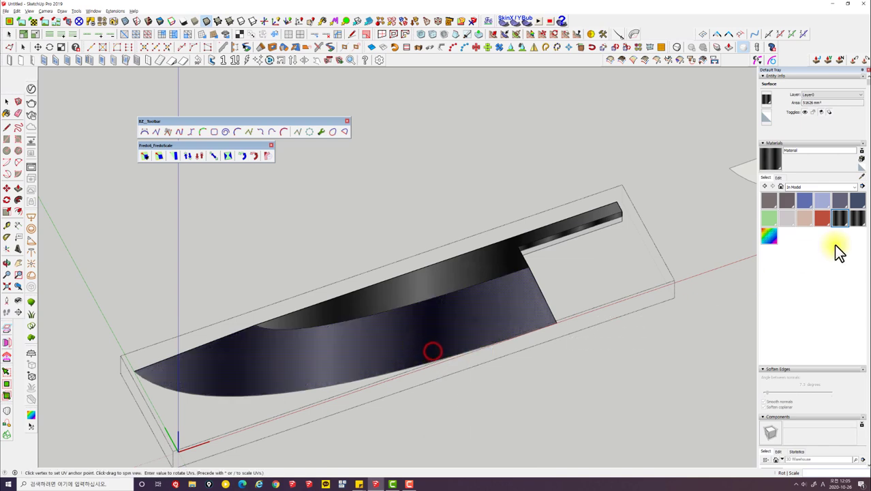
# Step: Brighten the new material to 64 and turn on its texture image
pyautogui.click(778, 178)
pyautogui.moveTo(781, 221); pyautogui.dragTo(794, 223)
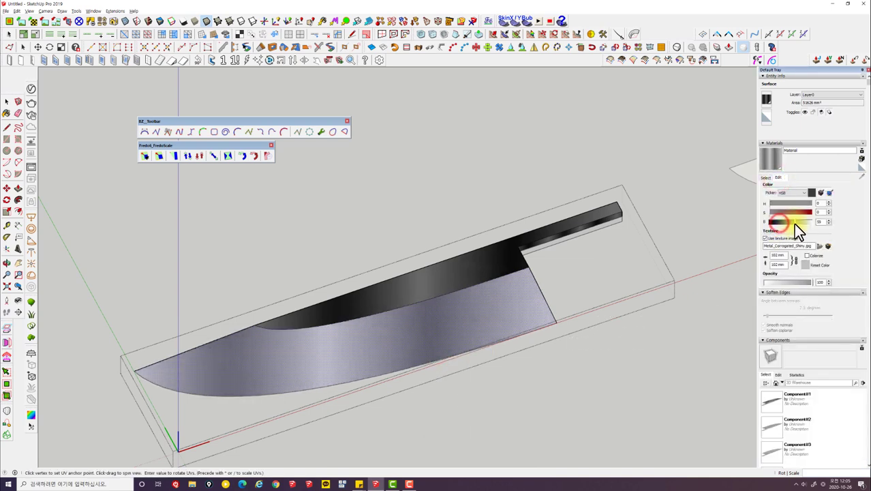
pyautogui.click(766, 239)
pyautogui.press('space')
pyautogui.press('Escape')
# Step: Paint the bevelled notch faces with Metal Corrugated Shiny and apply planar texture mapping
pyautogui.moveTo(521, 239); pyautogui.dragTo(308, 300, button='middle')
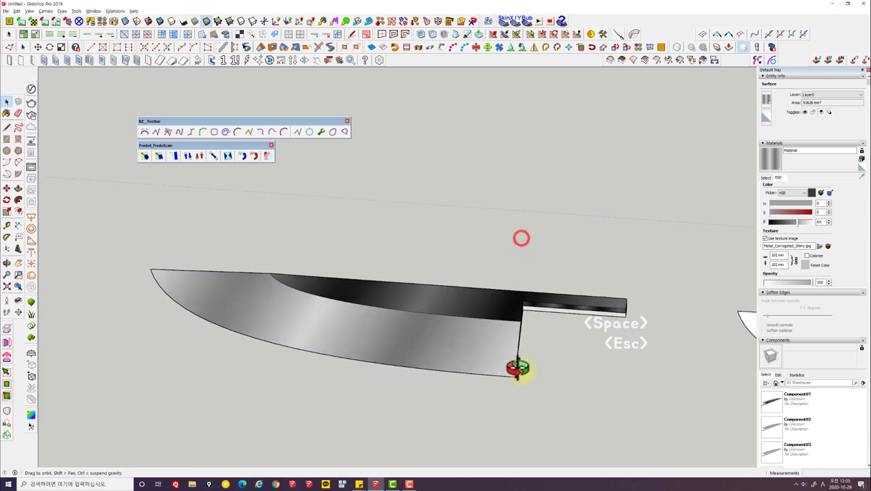
pyautogui.scroll(2, 409, 370)
pyautogui.scroll(3, 418, 317)
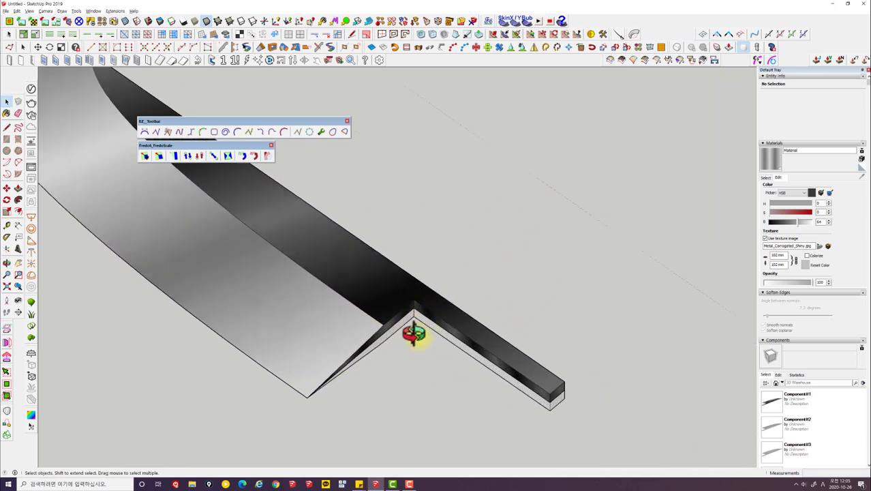
pyautogui.scroll(2, 408, 335)
pyautogui.scroll(2, 410, 348)
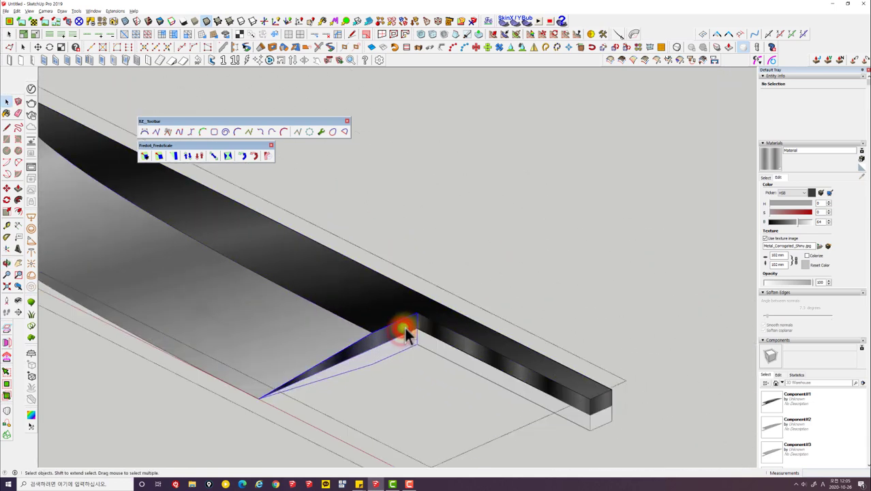
pyautogui.keyDown('shift'); pyautogui.click(427, 331); pyautogui.keyUp('shift')
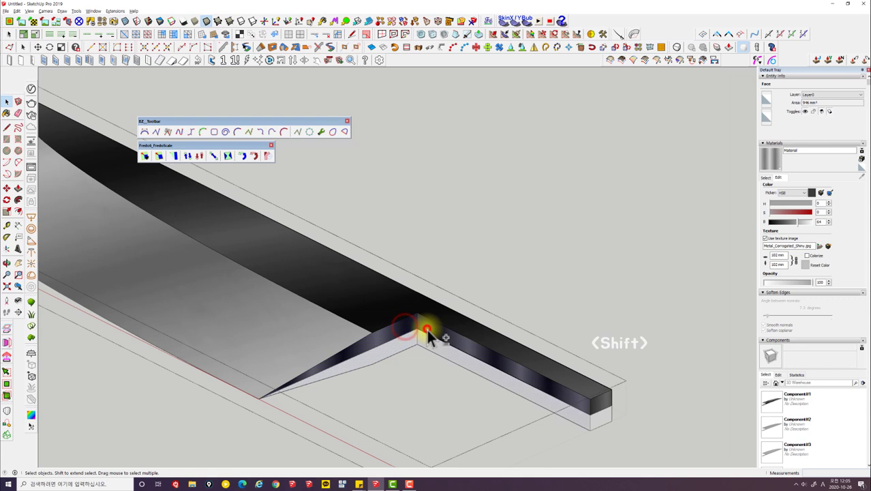
pyautogui.click(777, 163)
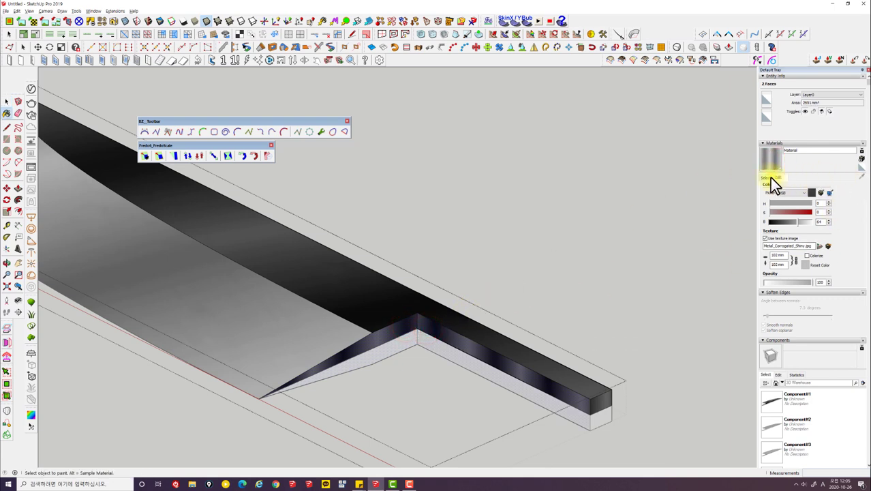
pyautogui.click(766, 179)
pyautogui.click(401, 326)
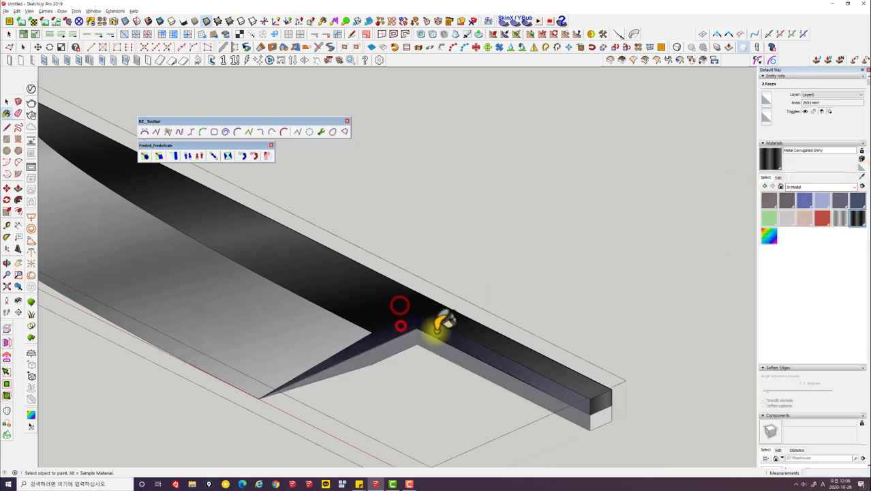
pyautogui.hotkey('shift', 'v')
pyautogui.rightClick(425, 331)
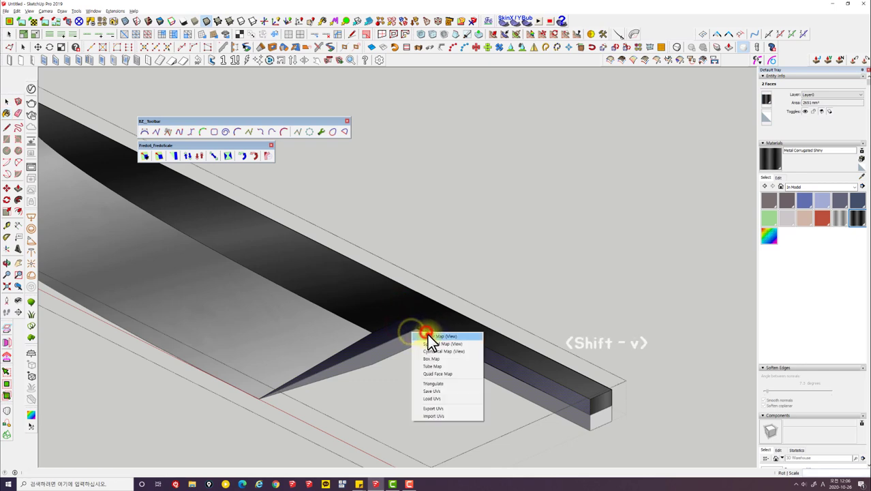
pyautogui.click(427, 334)
# Step: Clear the selection and orbit to see the knife edge-on from below
pyautogui.press('space')
pyautogui.press('Escape')
pyautogui.press('Escape')
pyautogui.press('space')
pyautogui.press('Escape')
pyautogui.scroll(-5, 441, 309)
pyautogui.press('Escape')
pyautogui.press('space')
pyautogui.press('Escape')
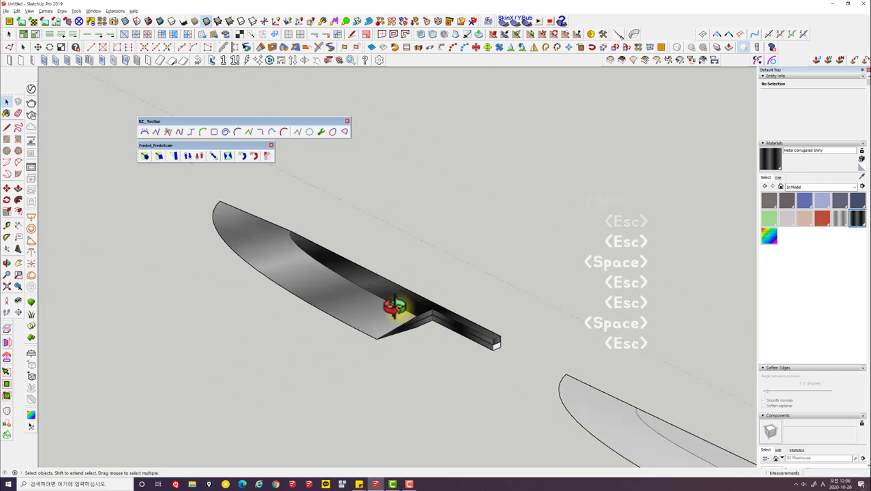
pyautogui.moveTo(395, 307); pyautogui.dragTo(481, 365, button='middle')
pyautogui.moveTo(370, 369); pyautogui.dragTo(545, 315, button='middle')
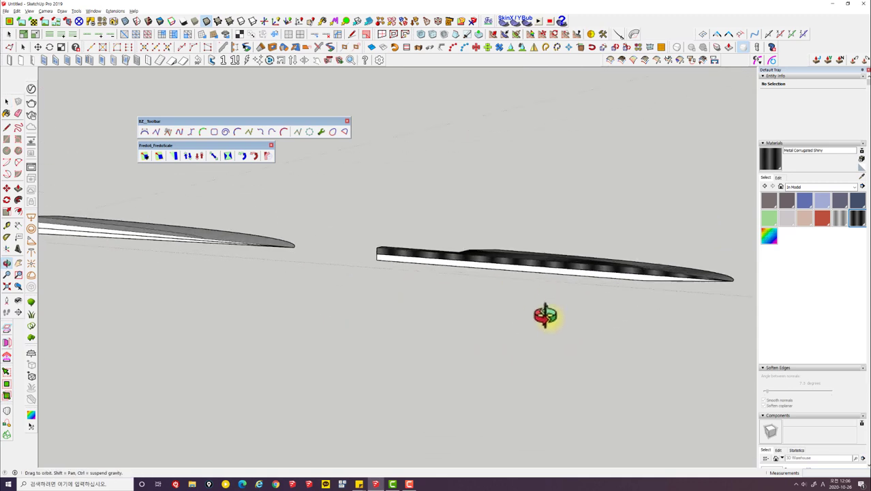
# Step: Paint the tang's white lower side with the shiny metal material
pyautogui.scroll(3, 546, 315)
pyautogui.scroll(3, 502, 267)
pyautogui.scroll(2, 460, 301)
pyautogui.press('space')
pyautogui.click(443, 334)
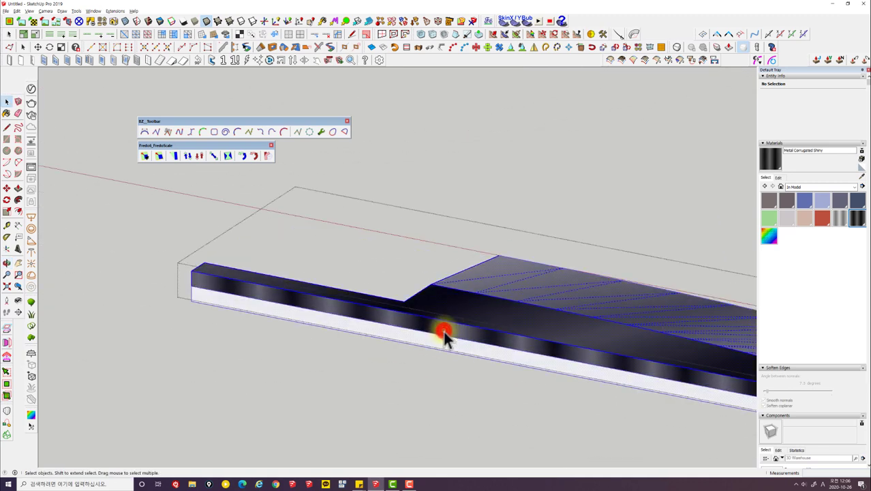
pyautogui.click(771, 160)
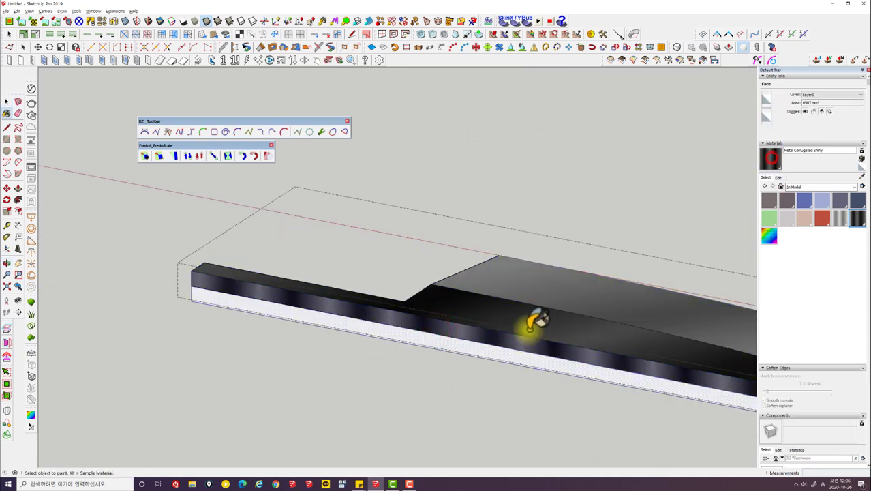
pyautogui.click(501, 337)
# Step: Clear the selection and reframe the view around the three knives
pyautogui.scroll(-2, 505, 344)
pyautogui.press('space')
pyautogui.press('Escape')
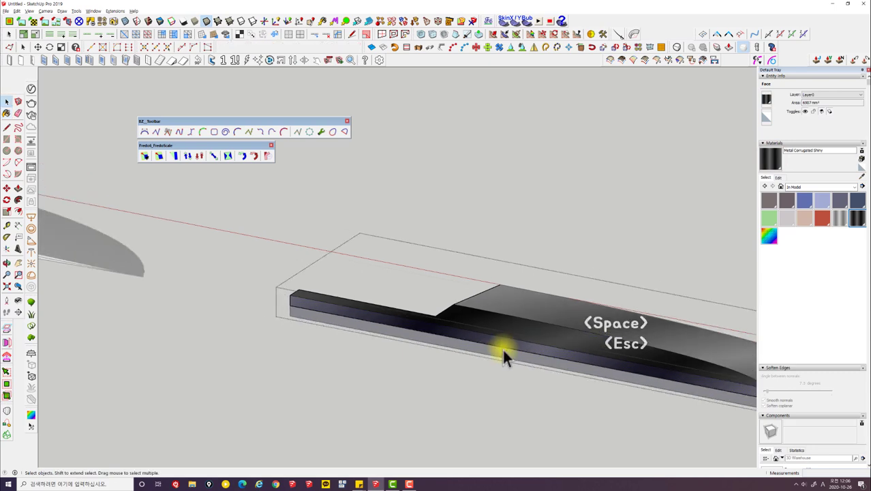
pyautogui.press('space')
pyautogui.press('Escape')
pyautogui.press('space')
pyautogui.press('Escape')
pyautogui.moveTo(505, 346)
pyautogui.mouseDown(button='middle')
pyautogui.moveTo(510, 301)
pyautogui.moveTo(232, 405)
pyautogui.moveTo(543, 315)
pyautogui.moveTo(317, 255)
pyautogui.moveTo(296, 370)
pyautogui.moveTo(379, 382)
pyautogui.moveTo(369, 366)
pyautogui.moveTo(502, 228)
pyautogui.moveTo(613, 207)
pyautogui.moveTo(362, 389)
pyautogui.moveTo(356, 360)
pyautogui.moveTo(306, 296)
pyautogui.moveTo(599, 301)
pyautogui.moveTo(656, 225)
pyautogui.moveTo(370, 327)
pyautogui.moveTo(431, 397)
pyautogui.mouseUp(button='middle')
pyautogui.scroll(-3, 461, 335)
pyautogui.scroll(3, 455, 341)
pyautogui.scroll(3, 455, 341)
pyautogui.moveTo(456, 342)
pyautogui.mouseDown(button='middle')
pyautogui.moveTo(422, 296)
pyautogui.moveTo(433, 311)
pyautogui.mouseUp(button='middle')
pyautogui.scroll(-3, 434, 311)
pyautogui.keyDown('shift'); pyautogui.moveTo(360, 311); pyautogui.dragTo(352, 332, button='middle'); pyautogui.keyUp('shift')
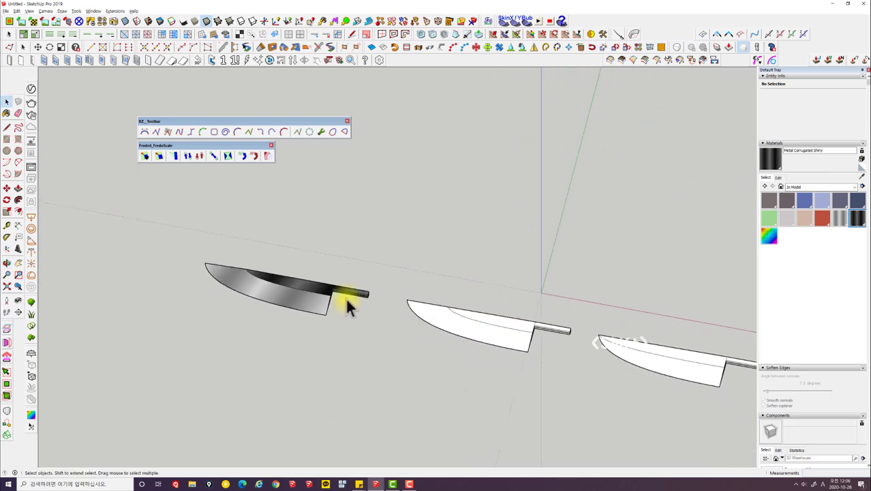
pyautogui.scroll(2, 346, 293)
pyautogui.scroll(1, 320, 266)
pyautogui.scroll(2, 307, 259)
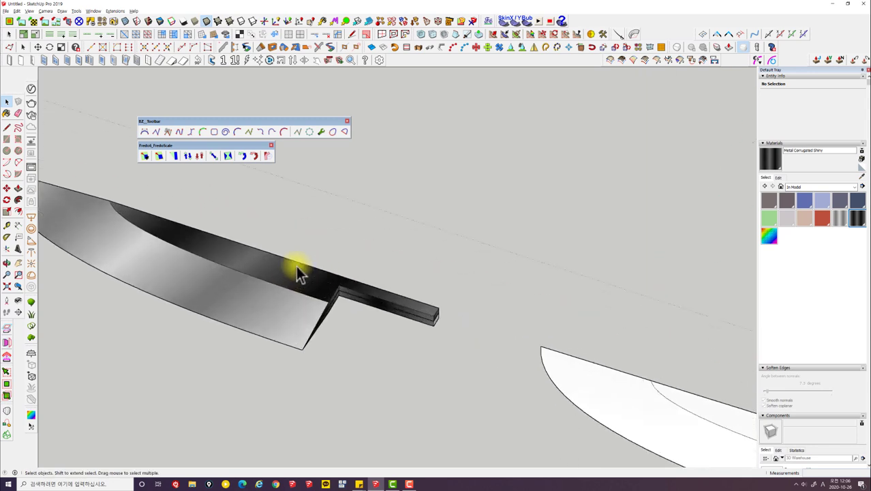
# Step: Draw a circle around the end of the tang
pyautogui.click(12, 157)
pyautogui.moveTo(273, 260)
pyautogui.mouseDown(button='middle')
pyautogui.moveTo(331, 272)
pyautogui.moveTo(413, 335)
pyautogui.mouseUp(button='middle')
pyautogui.scroll(2, 399, 327)
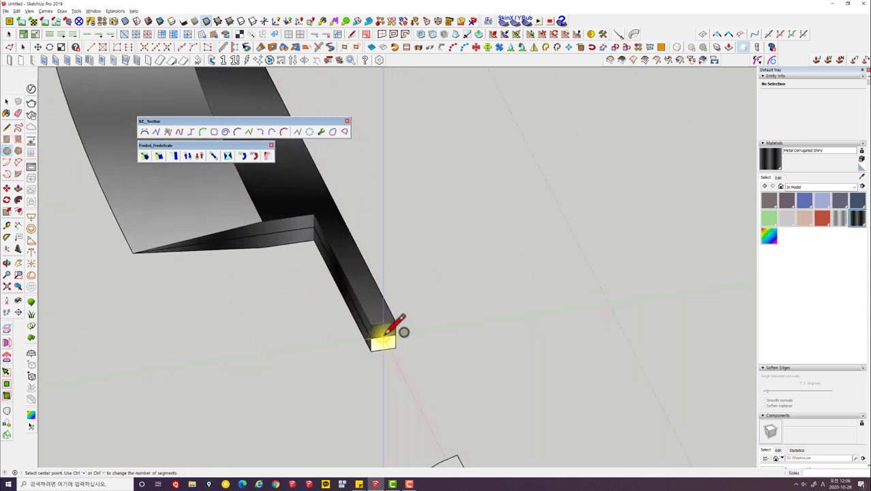
pyautogui.click(475, 329)
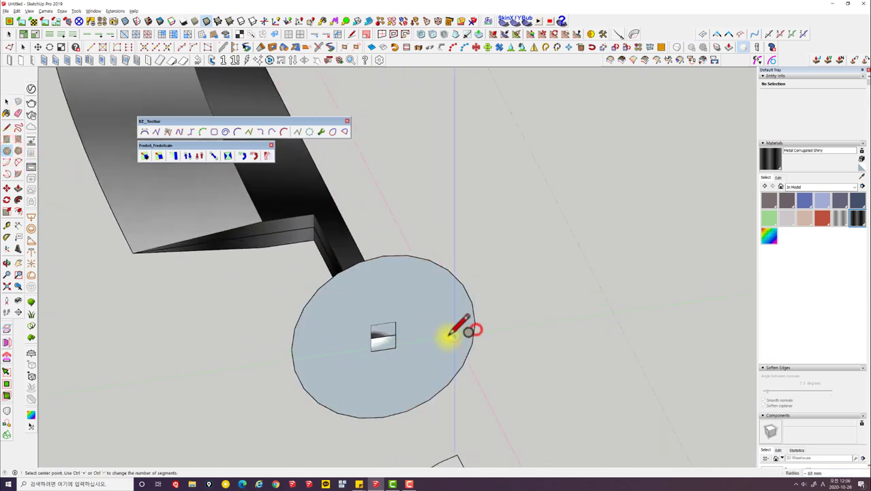
pyautogui.press('space')
pyautogui.scroll(2, 423, 326)
pyautogui.scroll(-2, 422, 328)
pyautogui.moveTo(422, 329); pyautogui.dragTo(443, 380, button='middle')
# Step: Push/Pull the circle into a long cylinder running along the tang
pyautogui.press('p')
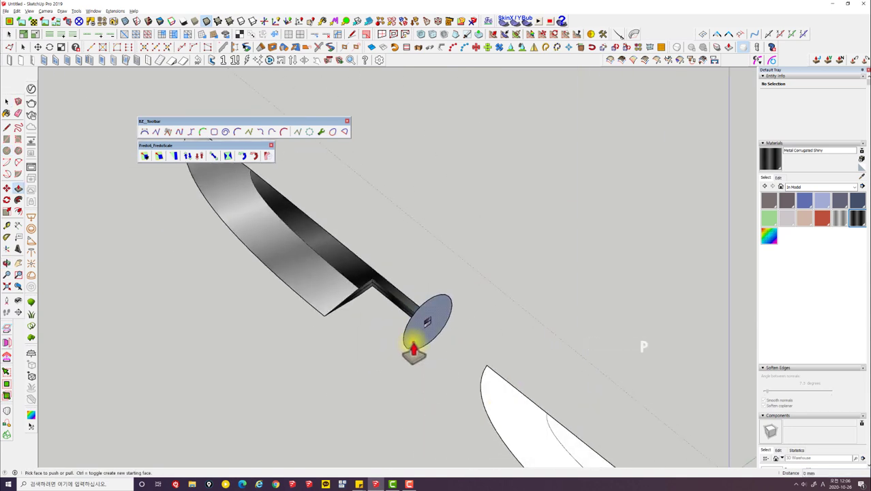
pyautogui.click(413, 341)
pyautogui.scroll(2, 413, 341)
pyautogui.click(366, 307)
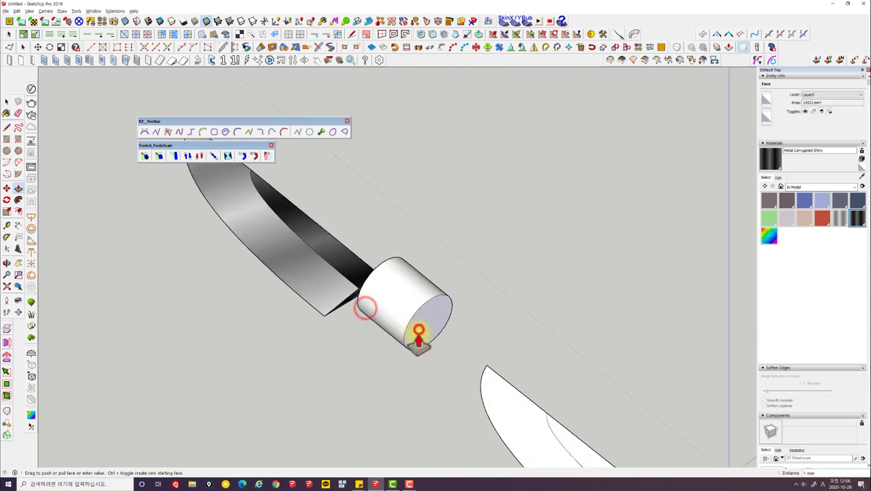
pyautogui.click(416, 332)
pyautogui.scroll(-3, 415, 332)
pyautogui.click(438, 390)
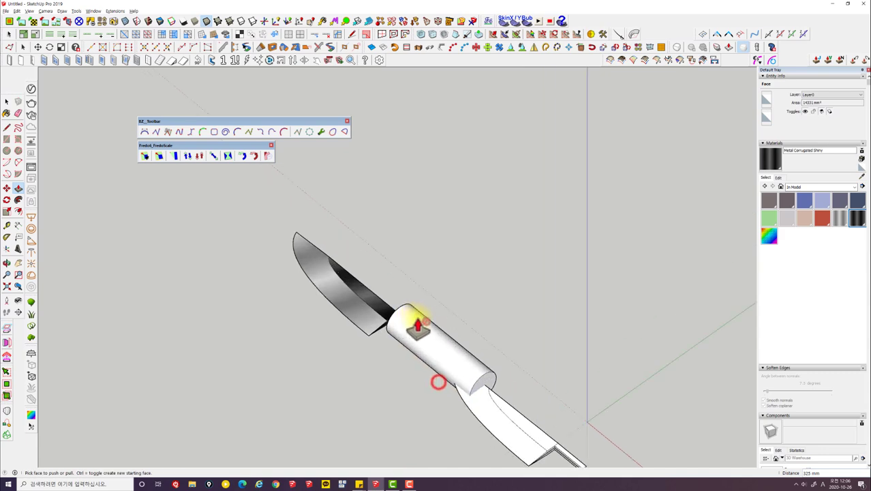
pyautogui.scroll(3, 438, 379)
pyautogui.press('space')
pyautogui.moveTo(414, 335)
pyautogui.mouseDown(button='middle')
pyautogui.moveTo(566, 340)
pyautogui.moveTo(447, 328)
pyautogui.moveTo(477, 283)
pyautogui.mouseUp(button='middle')
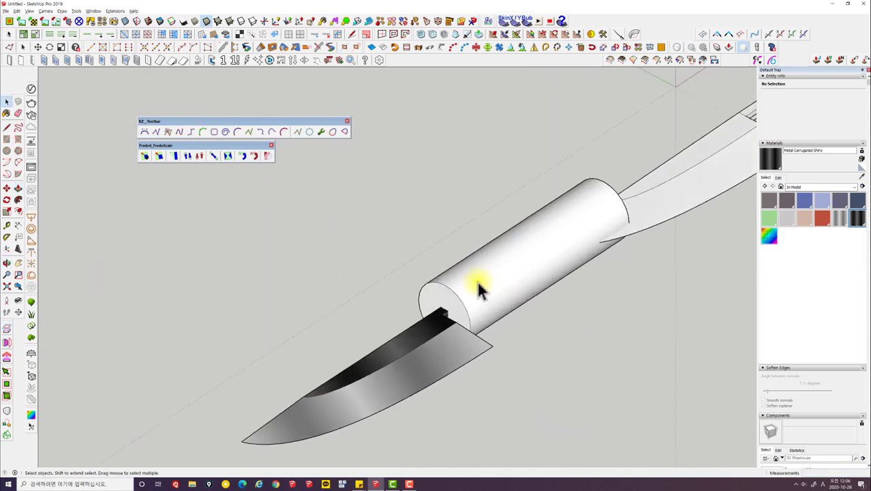
# Step: Scale the whole handle cylinder down about its centre
pyautogui.tripleClick(426, 306)
pyautogui.press('s')
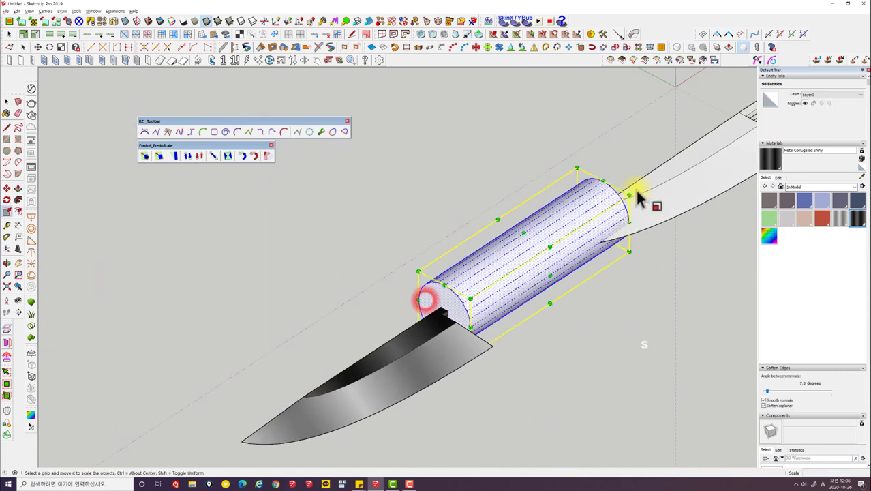
pyautogui.keyDown('ctrl'); pyautogui.moveTo(633, 193); pyautogui.dragTo(599, 208); pyautogui.keyUp('ctrl')
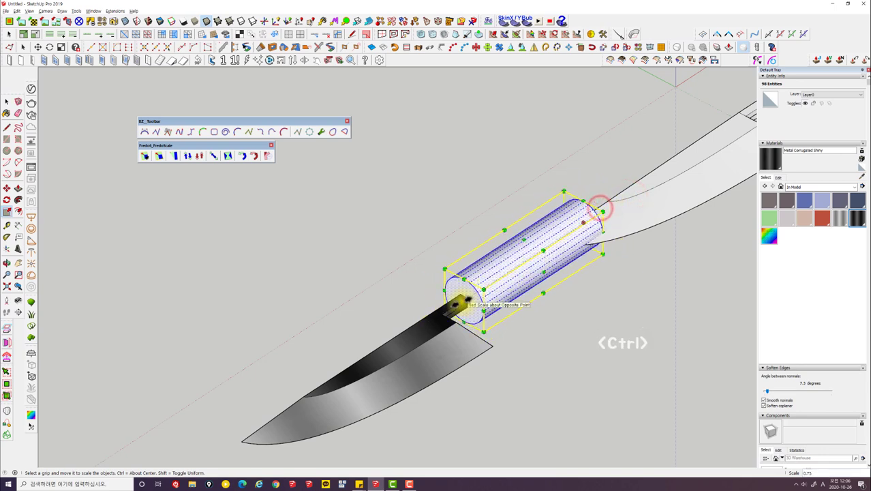
pyautogui.moveTo(509, 302); pyautogui.dragTo(446, 341, button='middle')
pyautogui.scroll(2, 447, 341)
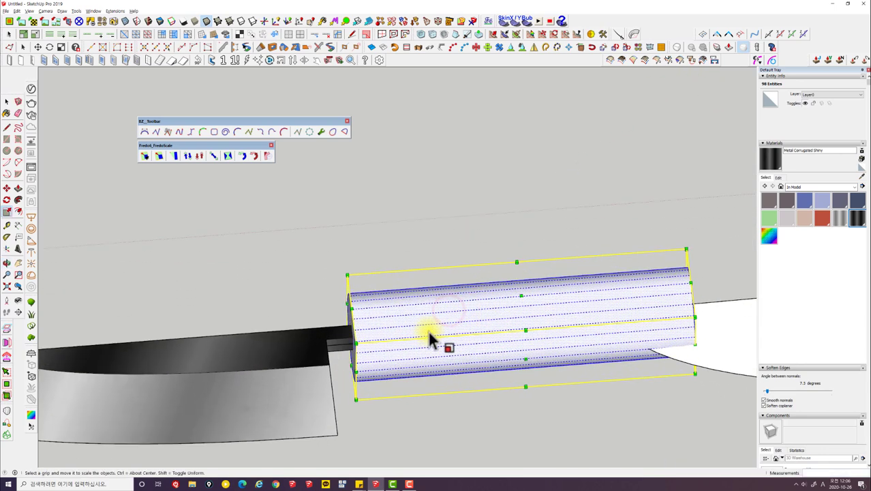
# Step: In top view, cut a line across the handle near its left end
pyautogui.hotkey('alt', 't')
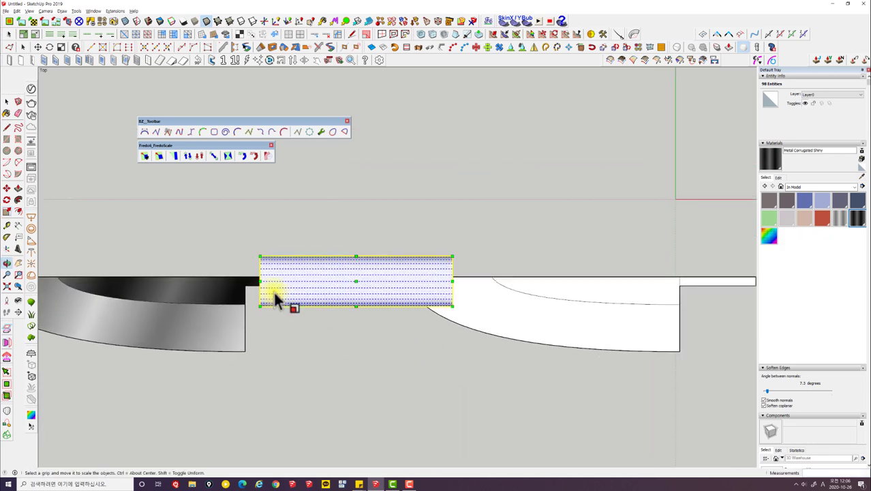
pyautogui.press('k')
pyautogui.click(270, 245)
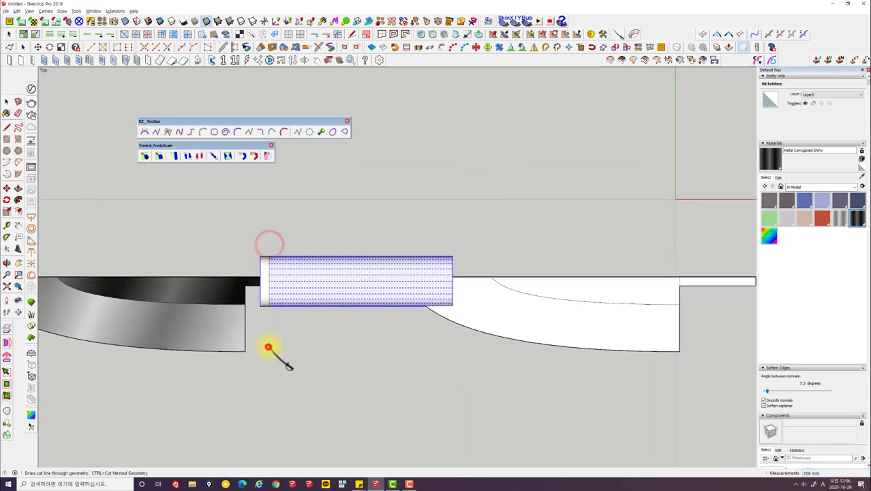
pyautogui.click(268, 345)
pyautogui.scroll(3, 272, 307)
pyautogui.press('space')
# Step: Copy the ring near the left end to the handle's right end
pyautogui.click(257, 273)
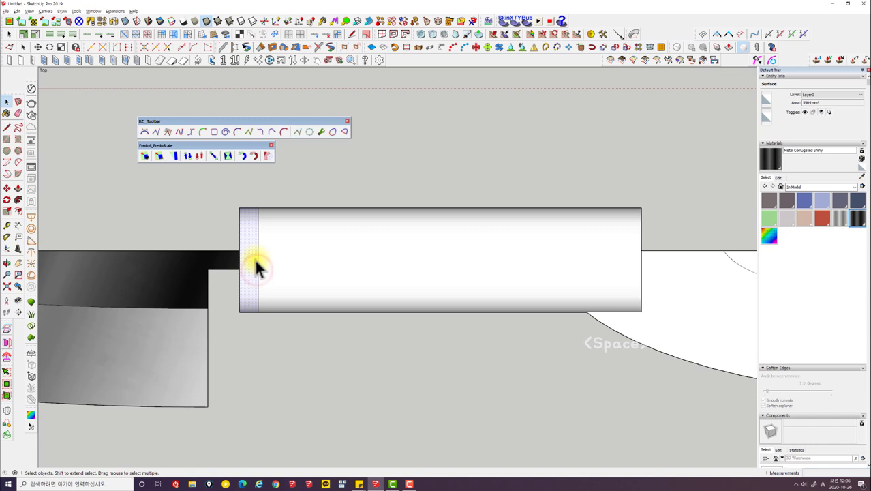
pyautogui.press('m')
pyautogui.click(257, 247)
pyautogui.press('ctrl')
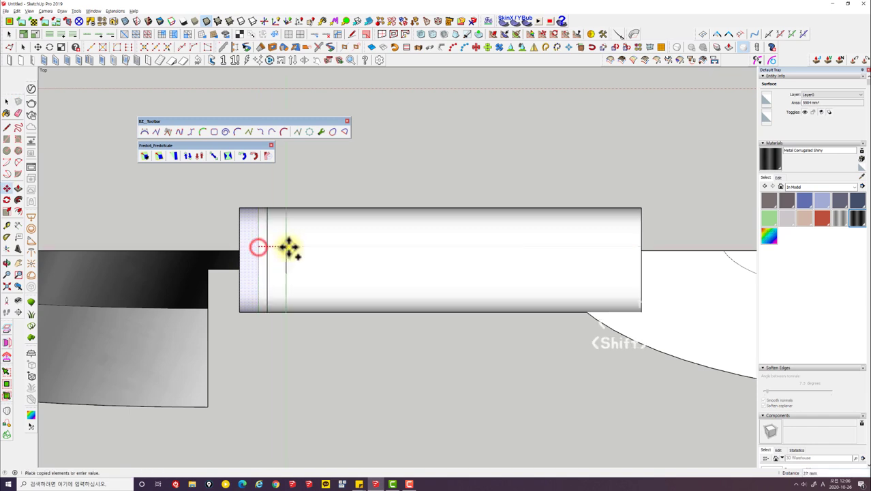
pyautogui.click(640, 246)
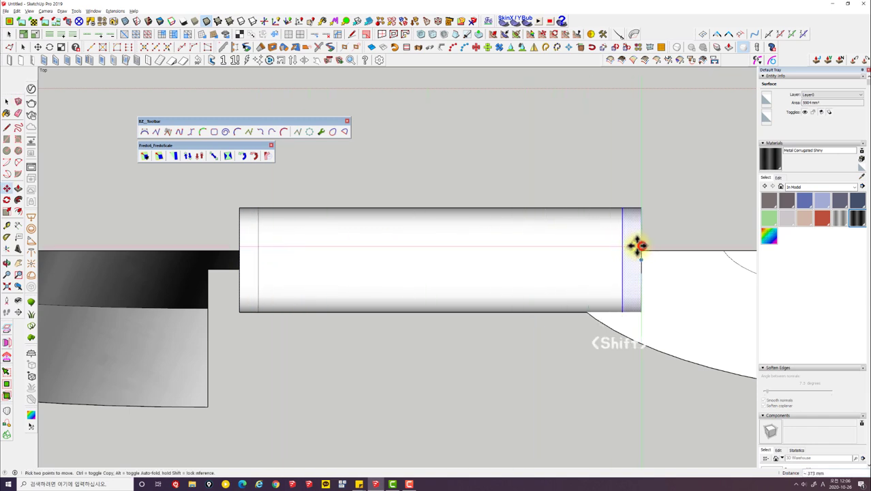
pyautogui.moveTo(641, 245)
pyautogui.keyDown('shift'); pyautogui.mouseDown(button='middle')
pyautogui.moveTo(451, 369)
pyautogui.moveTo(253, 188)
pyautogui.mouseUp(button='middle'); pyautogui.keyUp('shift')
pyautogui.press('space')
# Step: Shrink the handle's far end face slightly about its centre
pyautogui.click(477, 350)
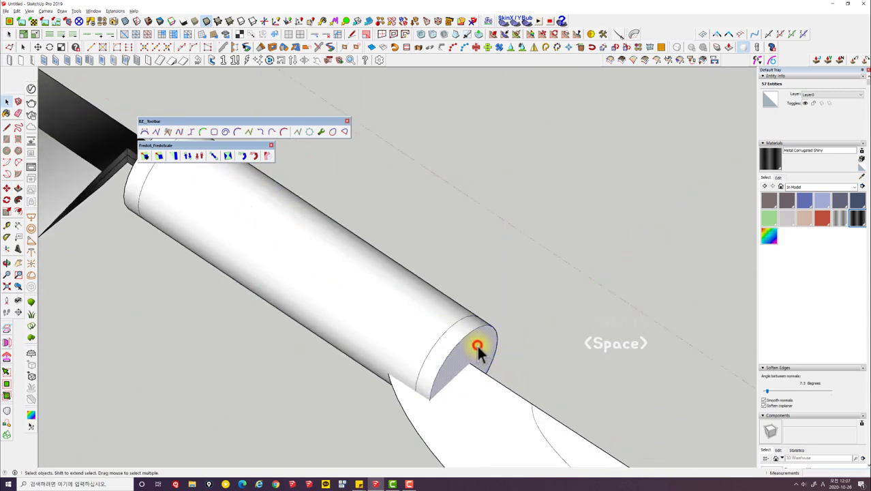
pyautogui.scroll(-2, 480, 345)
pyautogui.press('s')
pyautogui.keyDown('ctrl'); pyautogui.moveTo(503, 294); pyautogui.dragTo(503, 297); pyautogui.keyUp('ctrl')
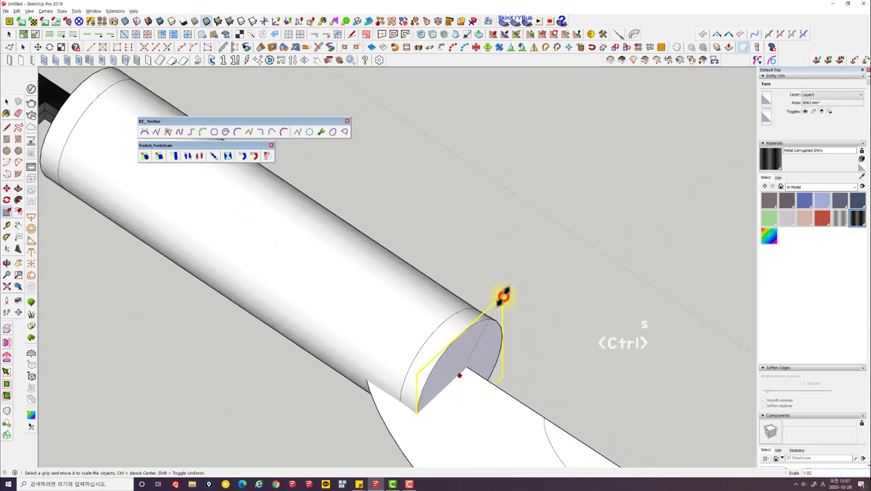
pyautogui.click(503, 302)
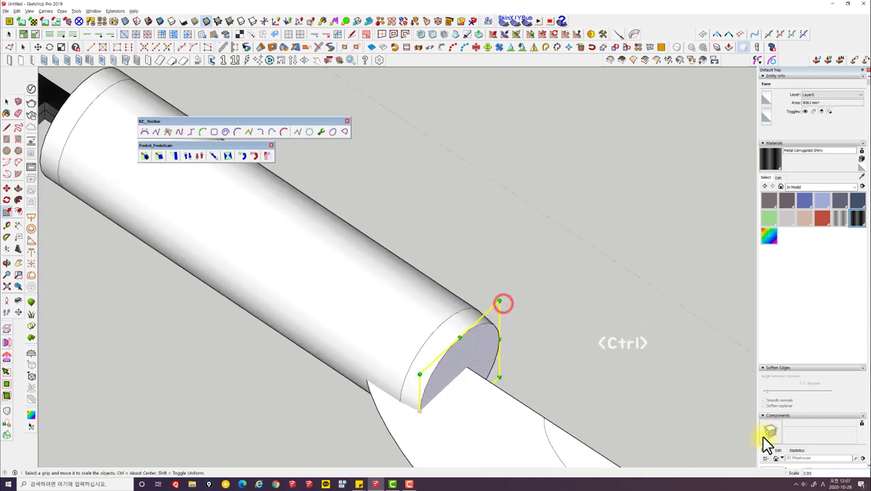
pyautogui.scroll(-3, 811, 470)
pyautogui.moveTo(648, 355)
pyautogui.mouseDown(button='middle')
pyautogui.moveTo(547, 311)
pyautogui.moveTo(452, 284)
pyautogui.moveTo(447, 339)
pyautogui.mouseUp(button='middle')
pyautogui.press('space')
pyautogui.scroll(3, 437, 328)
# Step: Scale the near end face about its centre to 0.95
pyautogui.click(385, 307)
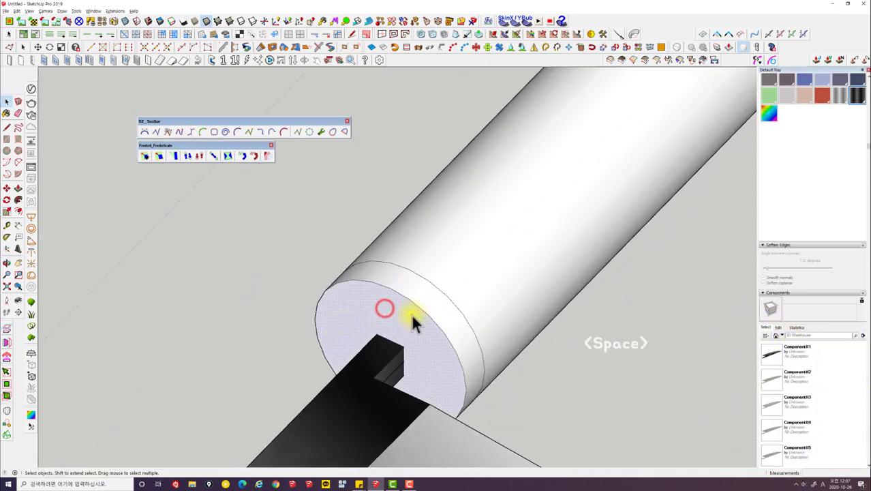
pyautogui.press('s')
pyautogui.click(312, 251)
pyautogui.press('ctrl')
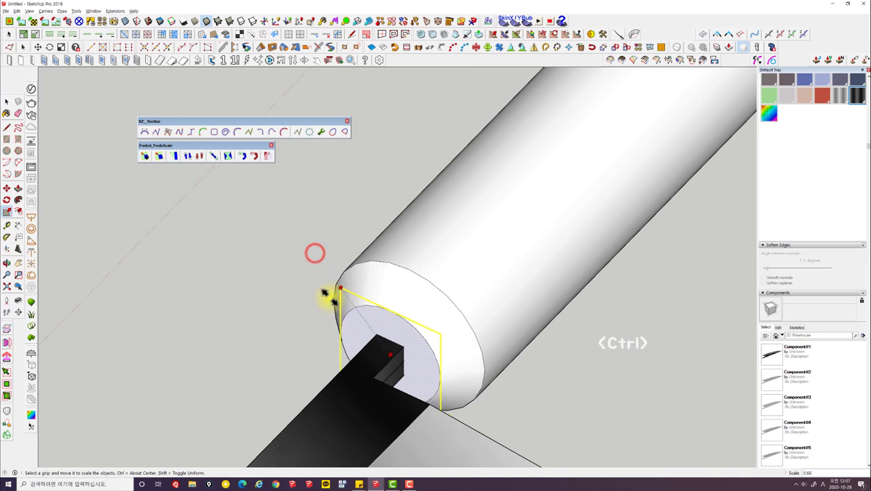
pyautogui.click(329, 298)
pyautogui.write('.9')
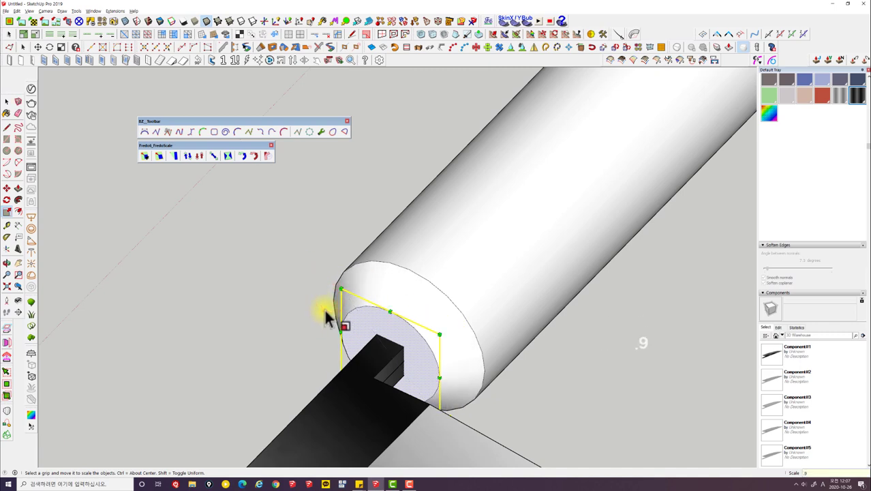
pyautogui.write('5')
pyautogui.press('Return')
pyautogui.moveTo(326, 317)
pyautogui.mouseDown(button='middle')
pyautogui.moveTo(344, 330)
pyautogui.moveTo(443, 307)
pyautogui.moveTo(370, 282)
pyautogui.moveTo(292, 280)
pyautogui.moveTo(301, 285)
pyautogui.moveTo(285, 169)
pyautogui.moveTo(289, 263)
pyautogui.moveTo(424, 296)
pyautogui.moveTo(292, 273)
pyautogui.mouseUp(button='middle')
pyautogui.press('space')
# Step: Round the circular edge at the handle's blade end by 3 mm
pyautogui.keyDown('shift'); pyautogui.click(287, 269); pyautogui.keyUp('shift')
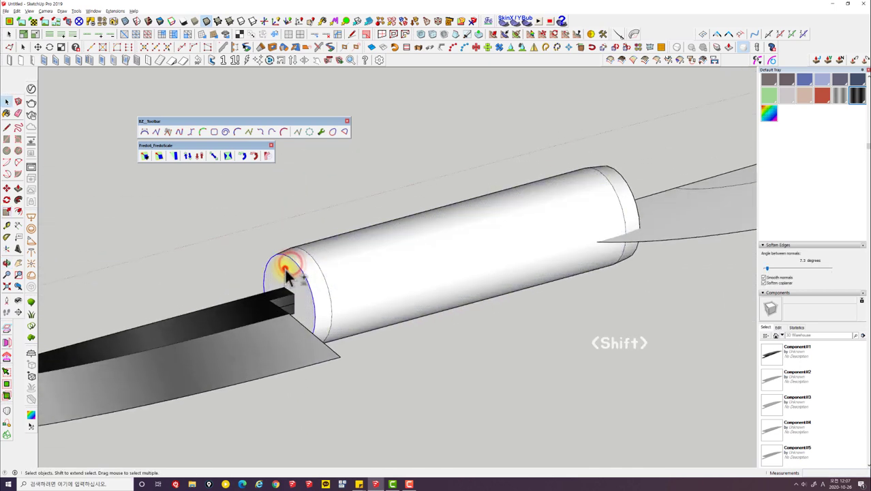
pyautogui.scroll(2, 290, 269)
pyautogui.press('v')
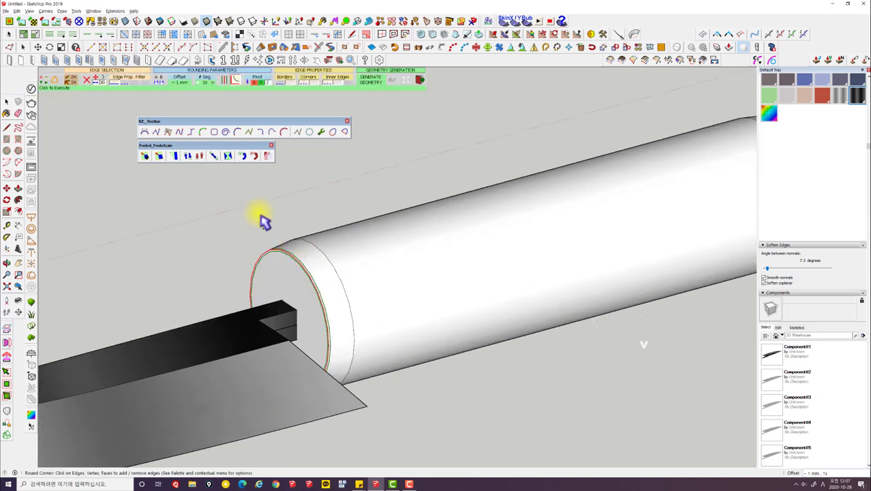
pyautogui.press('Return')
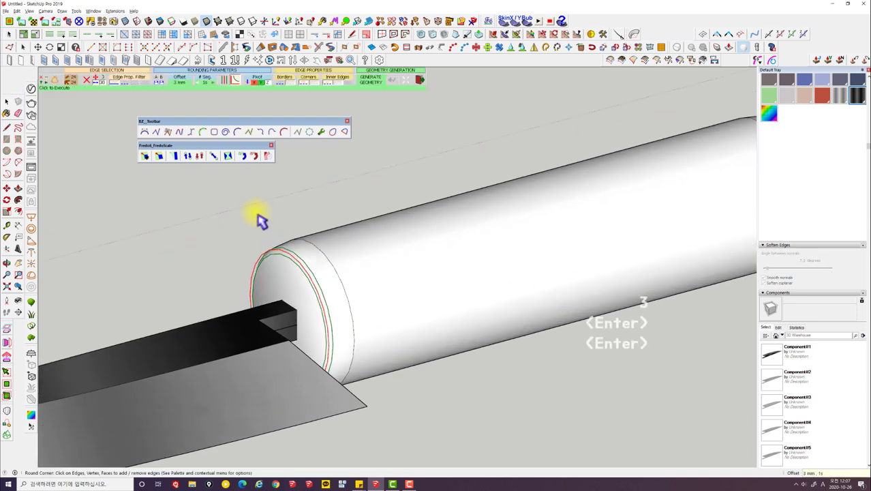
# Step: Round the opposite end of the handle by 3 mm as well
pyautogui.moveTo(257, 230)
pyautogui.mouseDown(button='middle')
pyautogui.moveTo(321, 288)
pyautogui.moveTo(371, 317)
pyautogui.moveTo(415, 312)
pyautogui.moveTo(599, 369)
pyautogui.mouseUp(button='middle')
pyautogui.press('space')
pyautogui.click(590, 347)
pyautogui.press('v')
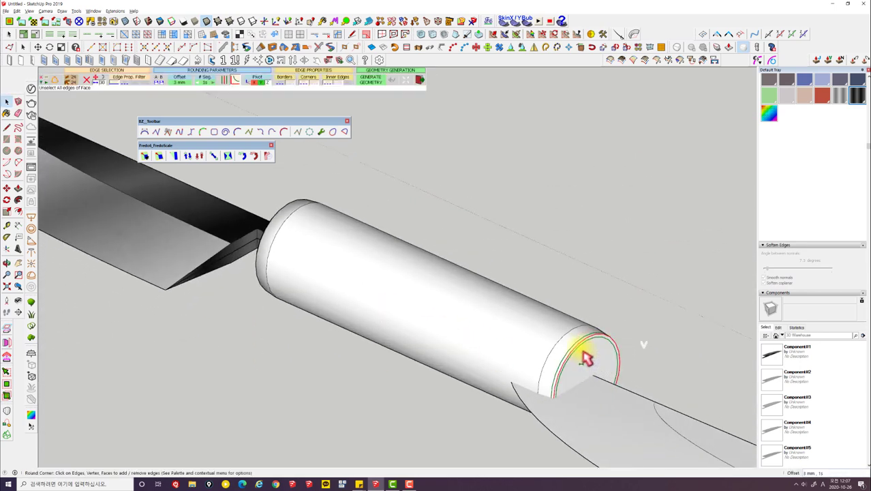
pyautogui.press('Return')
pyautogui.press('space')
pyautogui.moveTo(543, 319)
pyautogui.mouseDown(button='middle')
pyautogui.moveTo(501, 336)
pyautogui.moveTo(406, 295)
pyautogui.moveTo(482, 272)
pyautogui.moveTo(336, 296)
pyautogui.moveTo(365, 292)
pyautogui.mouseUp(button='middle')
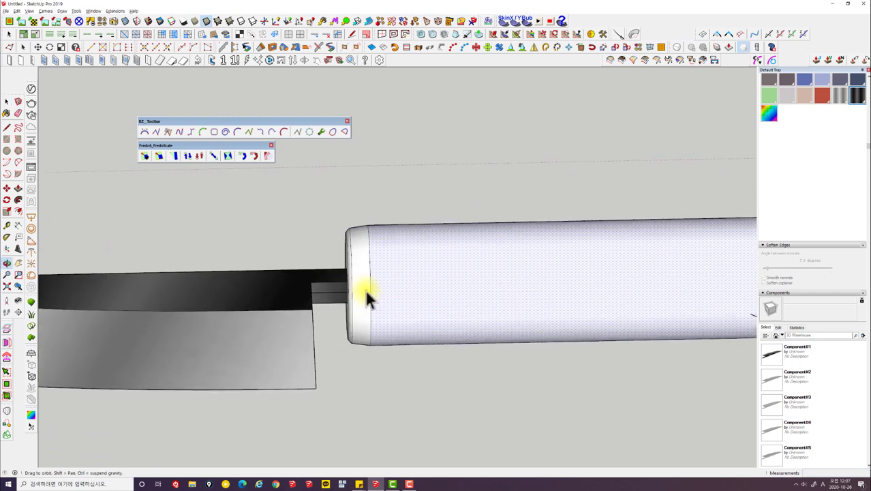
# Step: Open the handle group, select all its parts and apply a texture projection to the end caps
pyautogui.moveTo(426, 403)
pyautogui.mouseDown(button='middle')
pyautogui.moveTo(395, 303)
pyautogui.moveTo(463, 262)
pyautogui.mouseUp(button='middle')
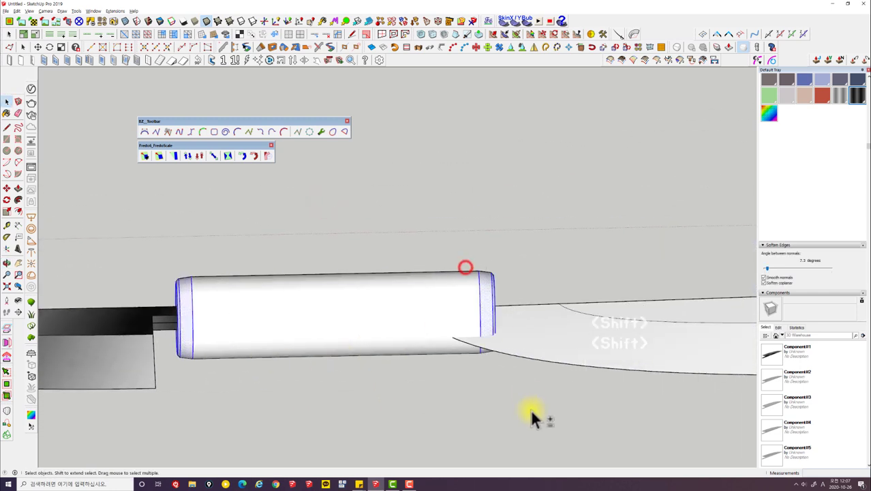
pyautogui.click(841, 95)
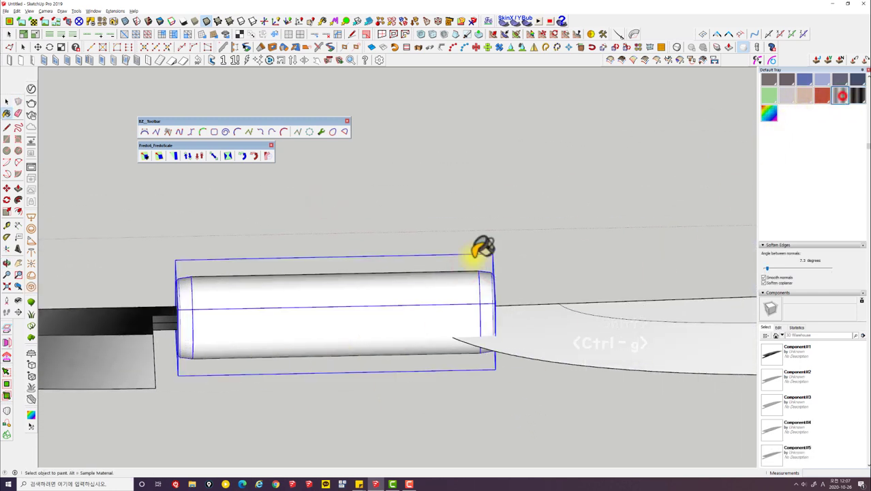
pyautogui.moveTo(183, 289); pyautogui.dragTo(180, 293, button='middle')
pyautogui.press('space')
pyautogui.doubleClick(222, 374)
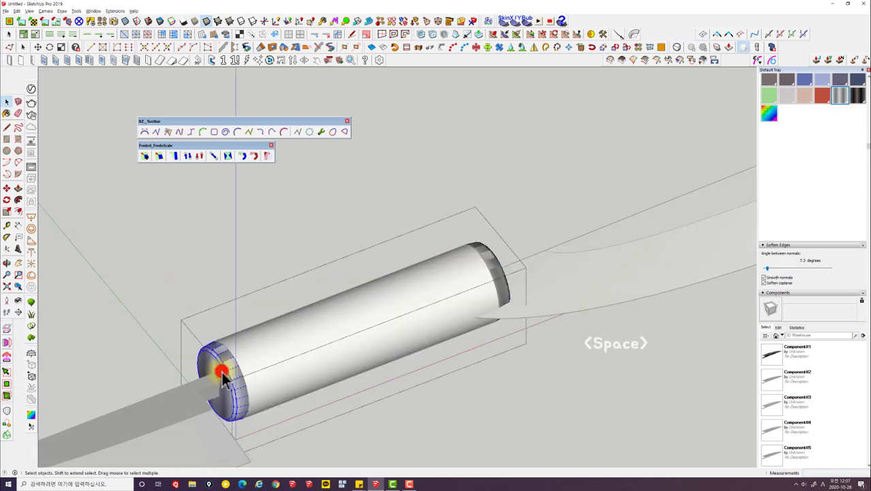
pyautogui.hotkey('ctrl', 'a')
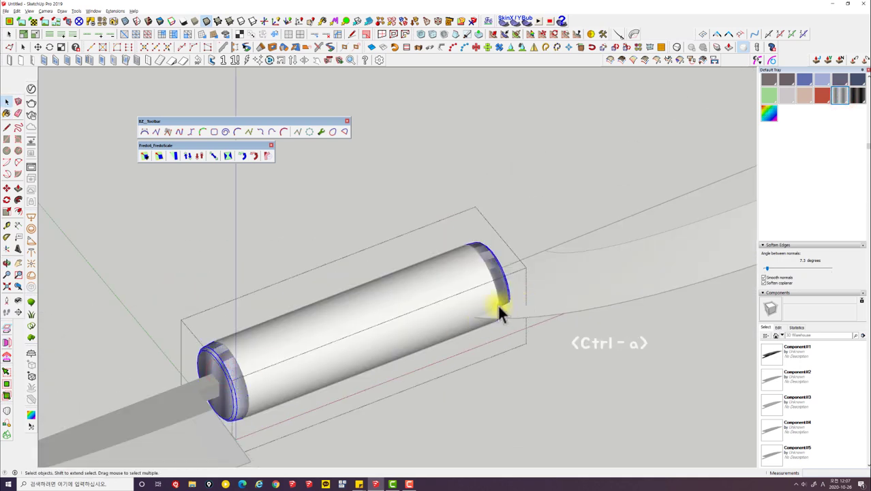
pyautogui.hotkey('shift', 'v')
pyautogui.rightClick(233, 362)
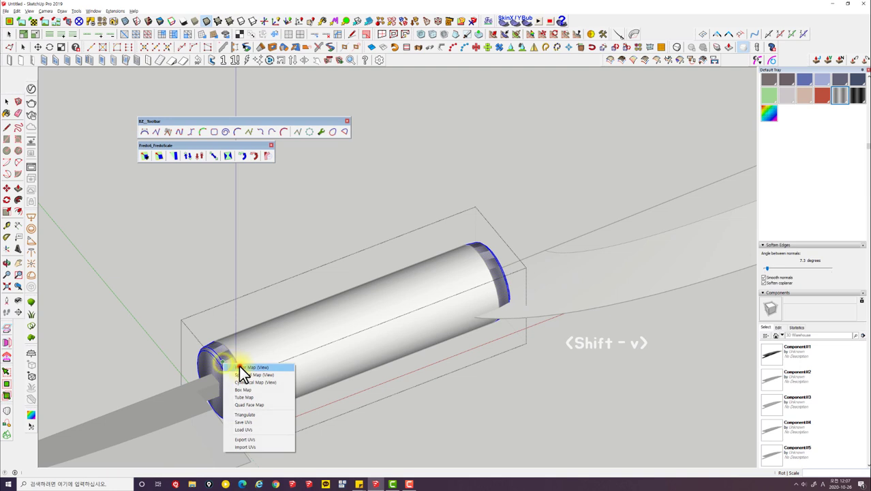
pyautogui.click(239, 365)
# Step: Paint the rounded end caps with the grey metallic material and close the handle group
pyautogui.click(840, 94)
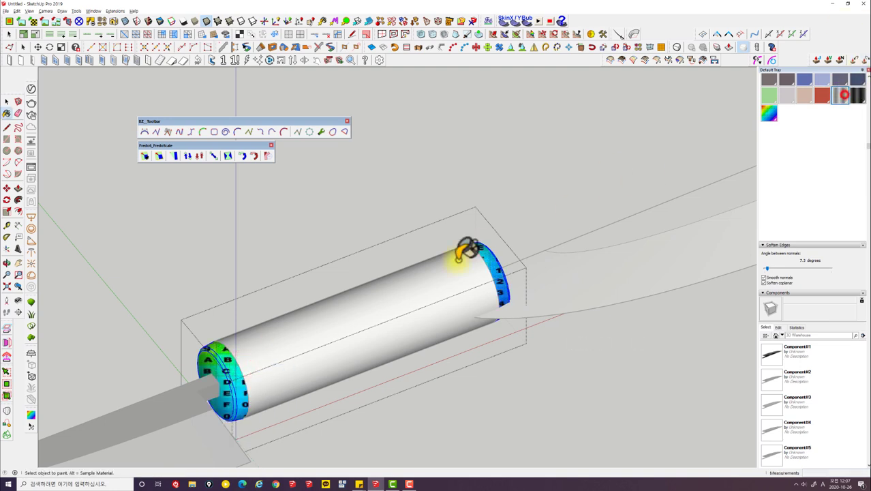
pyautogui.click(227, 360)
pyautogui.hotkey('shift', 'v')
pyautogui.rightClick(225, 368)
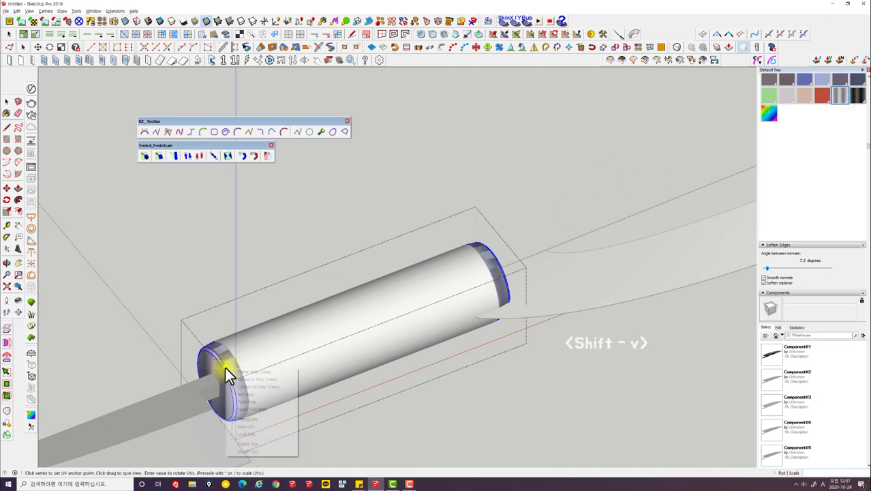
pyautogui.click(237, 371)
pyautogui.press('space')
pyautogui.press('Escape')
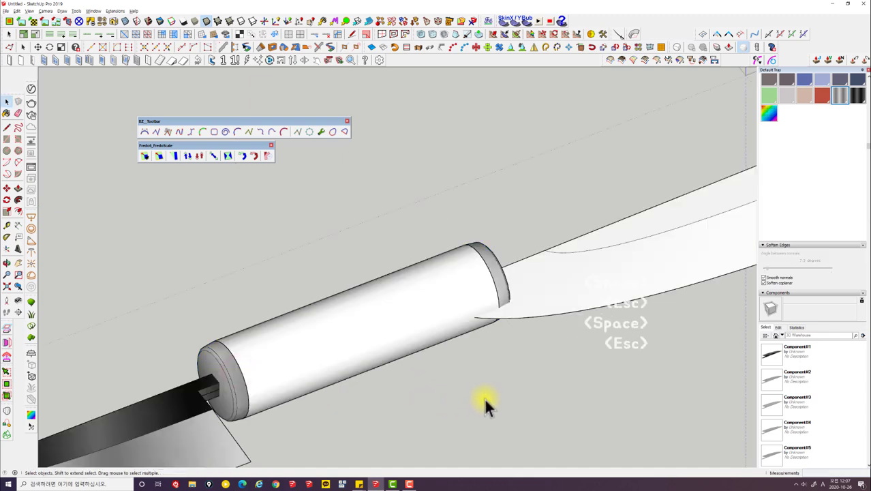
pyautogui.press('space')
pyautogui.press('Escape')
pyautogui.press('Escape')
# Step: Make the white cylindrical handle geometry its own group with Ctrl+G
pyautogui.moveTo(484, 397)
pyautogui.mouseDown(button='middle')
pyautogui.moveTo(404, 295)
pyautogui.moveTo(112, 141)
pyautogui.moveTo(200, 322)
pyautogui.mouseUp(button='middle')
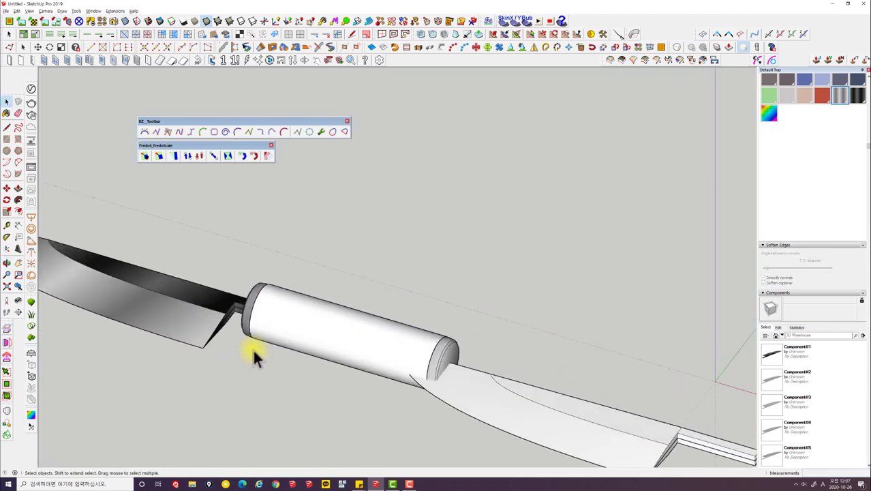
pyautogui.moveTo(253, 350); pyautogui.dragTo(305, 373, button='middle')
pyautogui.click(310, 347)
pyautogui.scroll(-2, 289, 386)
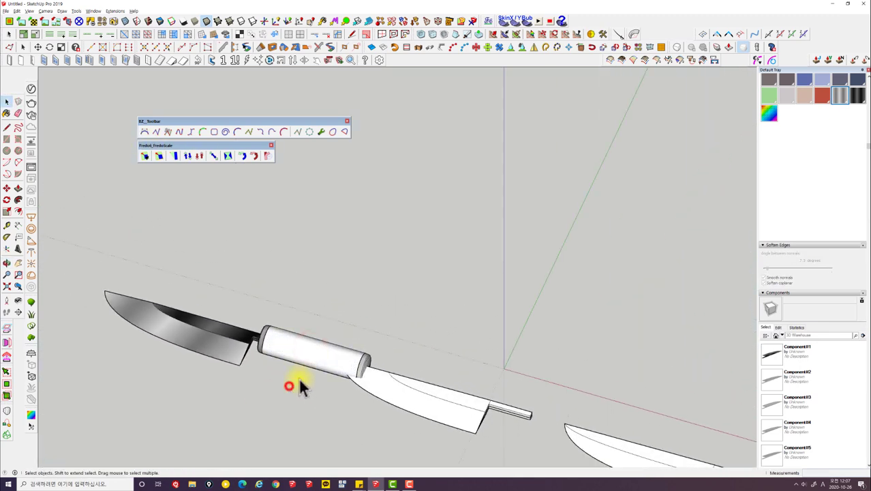
pyautogui.click(314, 357)
pyautogui.hotkey('ctrl', 'g')
pyautogui.moveTo(275, 390); pyautogui.dragTo(347, 370, button='middle')
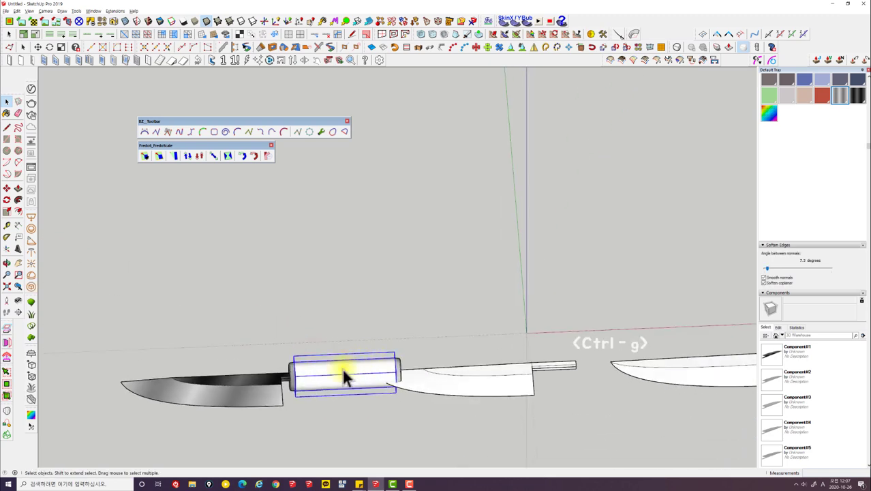
pyautogui.scroll(2, 292, 380)
pyautogui.scroll(1, 307, 373)
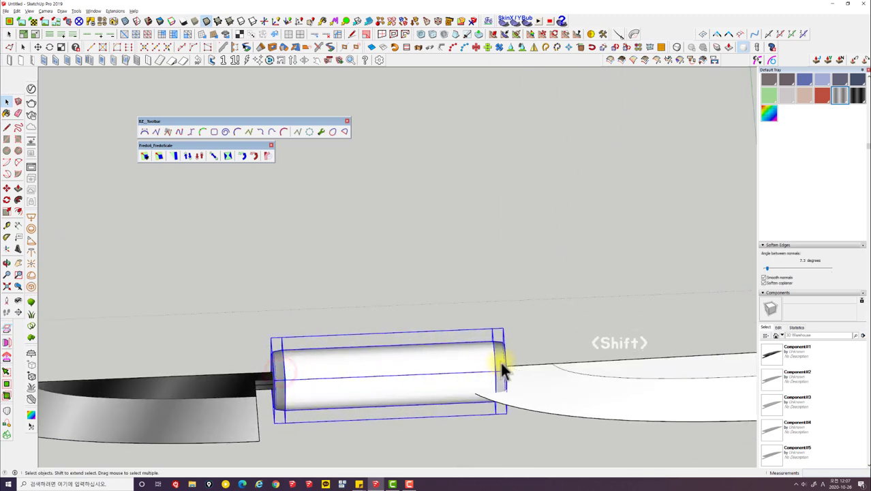
pyautogui.hotkey('ctrl', 'g')
pyautogui.moveTo(414, 380)
pyautogui.mouseDown(button='middle')
pyautogui.moveTo(331, 356)
pyautogui.moveTo(389, 399)
pyautogui.moveTo(466, 364)
pyautogui.mouseUp(button='middle')
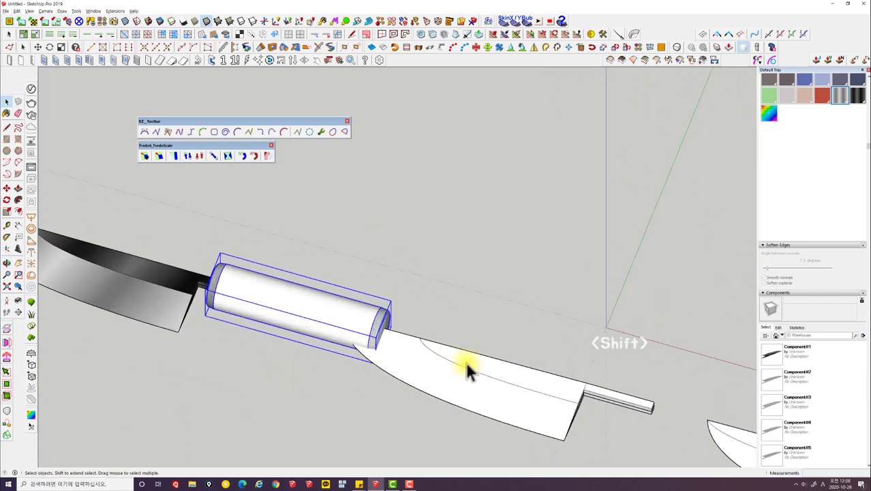
pyautogui.press('s')
pyautogui.moveTo(383, 332); pyautogui.dragTo(553, 371)
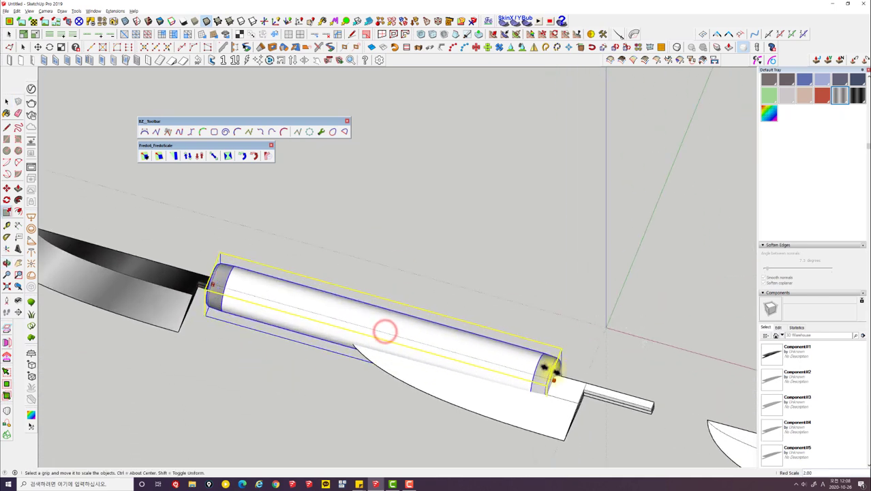
pyautogui.press('Escape')
pyautogui.moveTo(317, 364); pyautogui.dragTo(338, 338, button='middle')
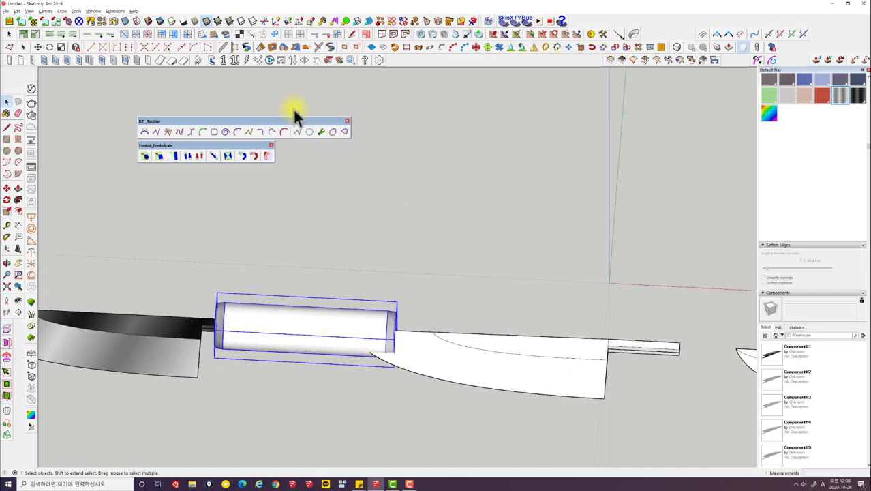
pyautogui.click(159, 156)
pyautogui.moveTo(408, 288); pyautogui.dragTo(402, 346, button='middle')
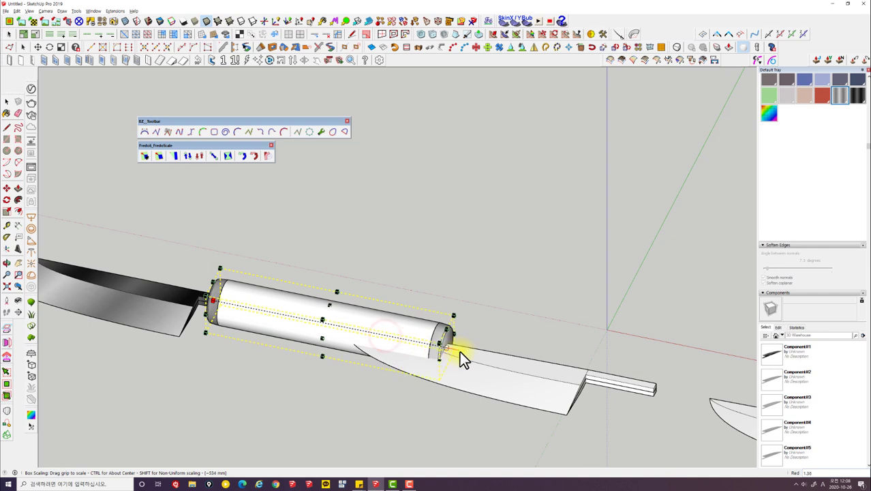
pyautogui.moveTo(390, 336); pyautogui.dragTo(535, 361)
pyautogui.press('Escape')
pyautogui.press('space')
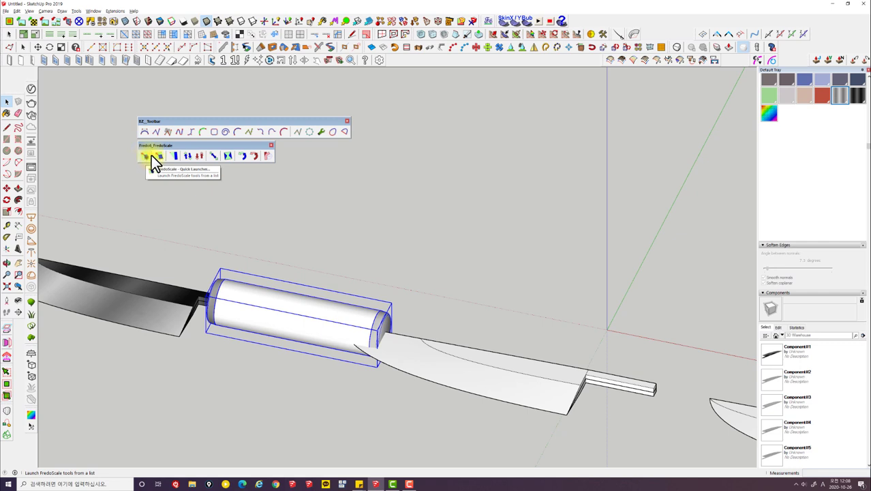
pyautogui.click(217, 155)
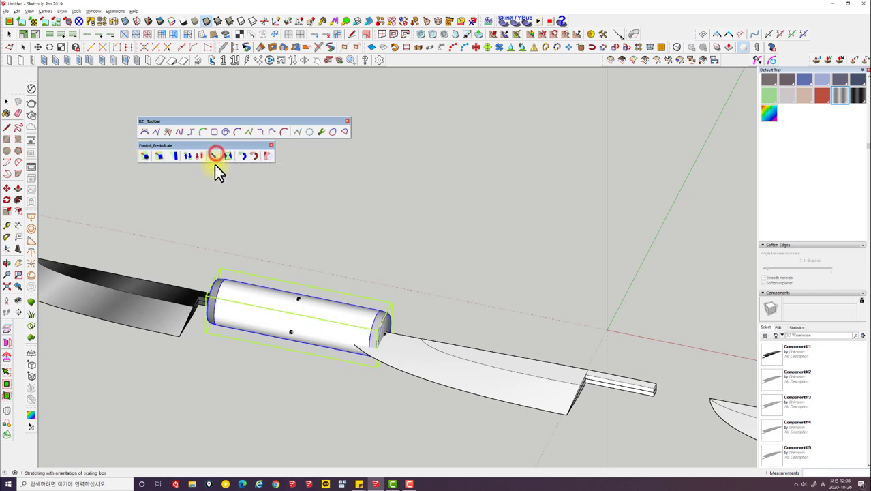
pyautogui.click(384, 334)
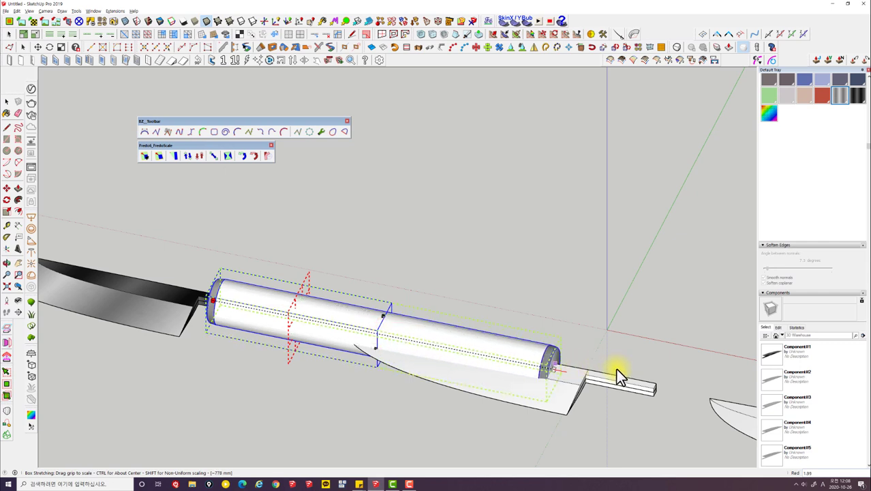
pyautogui.click(641, 380)
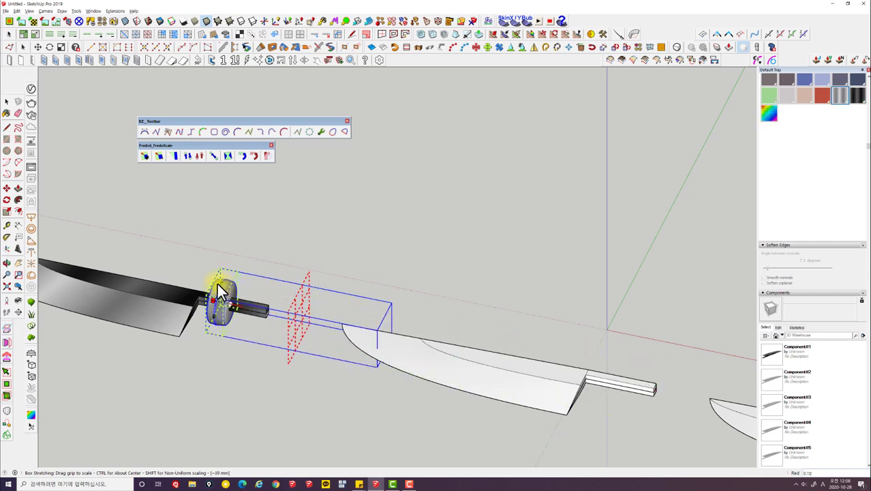
pyautogui.click(220, 292)
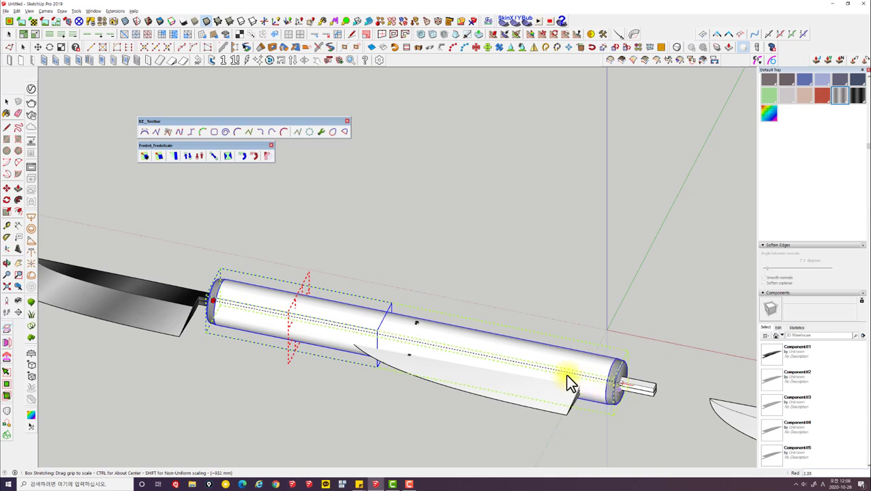
pyautogui.click(461, 353)
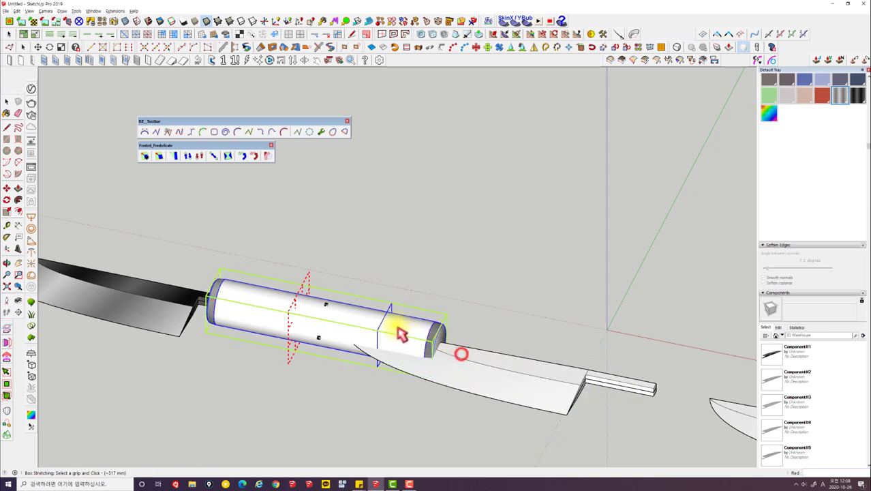
pyautogui.scroll(3, 378, 327)
pyautogui.scroll(-3, 464, 351)
pyautogui.press('space')
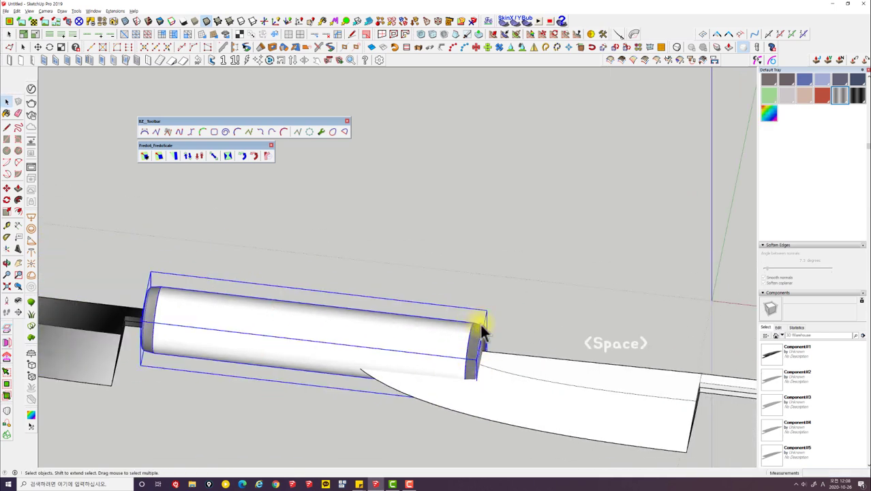
pyautogui.scroll(-2, 280, 320)
pyautogui.doubleClick(291, 325)
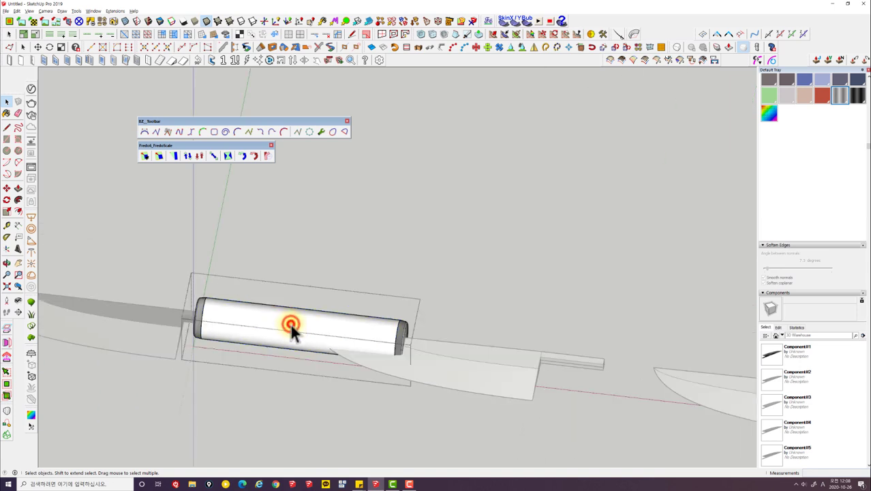
pyautogui.click(290, 324)
pyautogui.press('Escape')
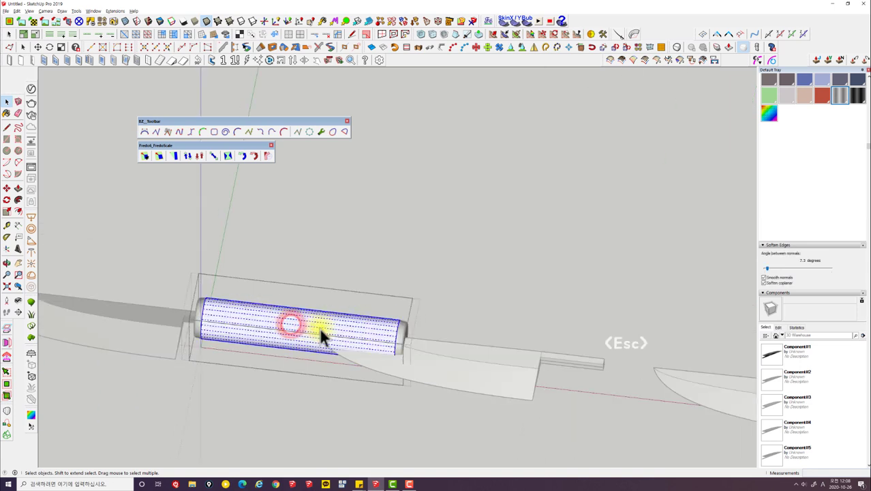
pyautogui.press('Escape')
pyautogui.moveTo(400, 339); pyautogui.dragTo(290, 282, button='middle')
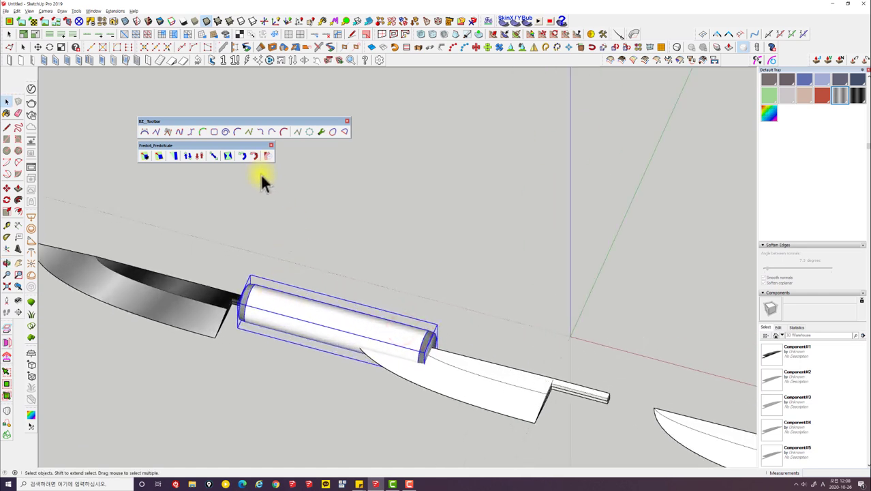
pyautogui.click(212, 156)
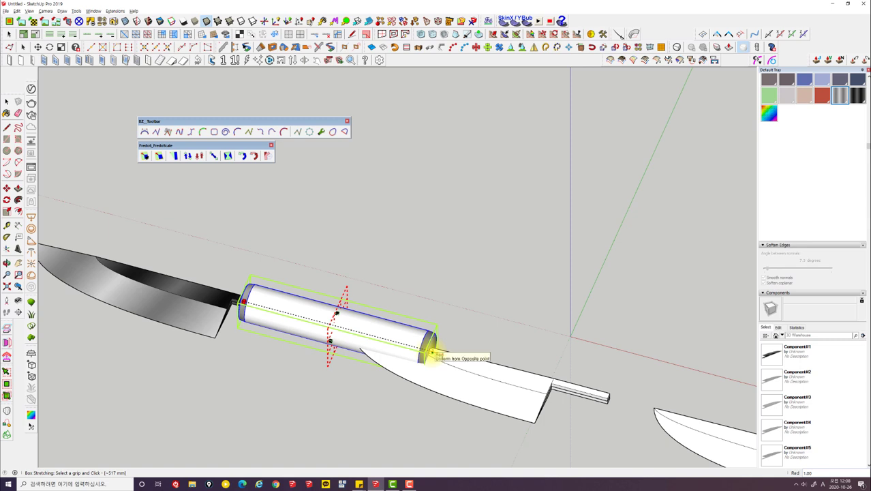
pyautogui.moveTo(430, 353); pyautogui.dragTo(346, 298)
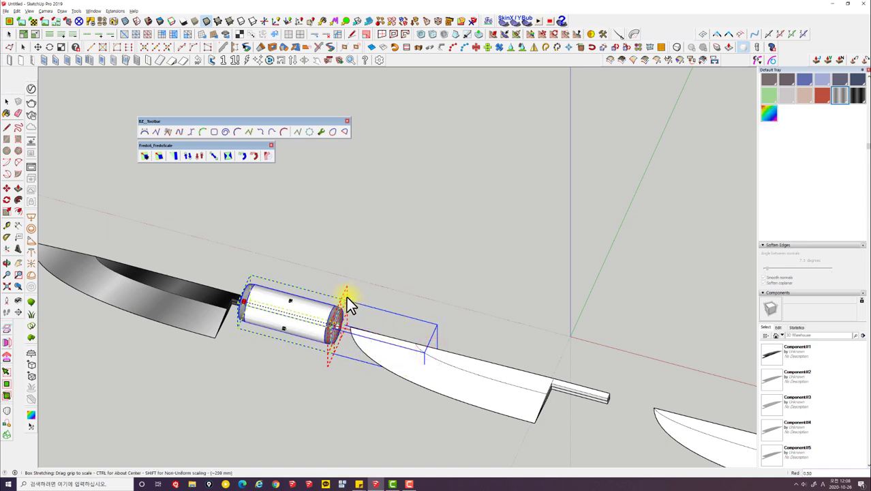
pyautogui.moveTo(390, 316)
pyautogui.mouseDown()
pyautogui.moveTo(431, 337)
pyautogui.moveTo(328, 257)
pyautogui.mouseUp()
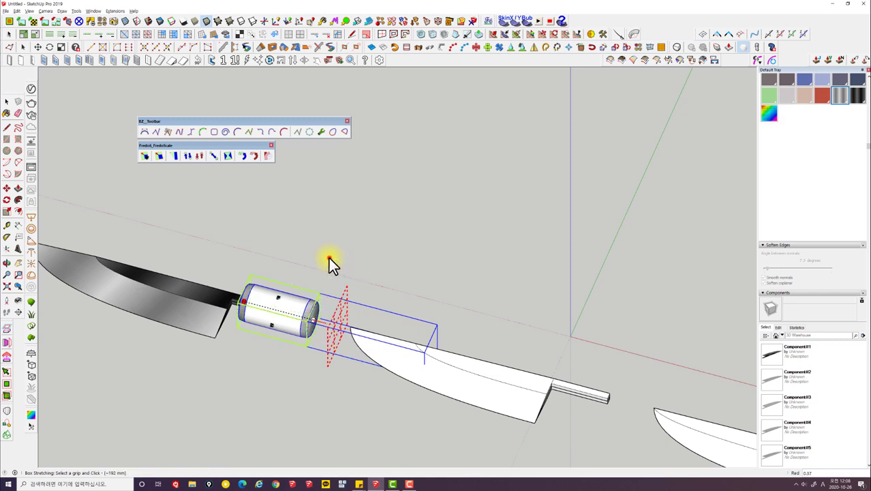
pyautogui.hotkey('ctrl', 'z')
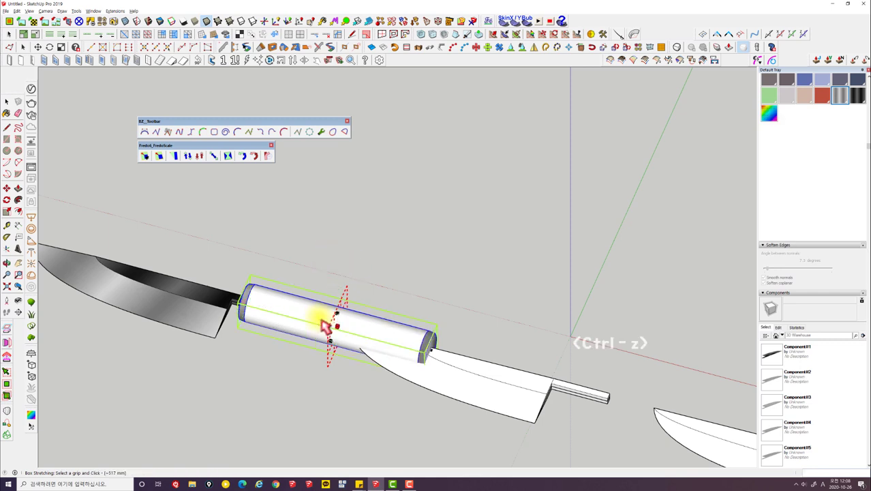
pyautogui.scroll(2, 354, 321)
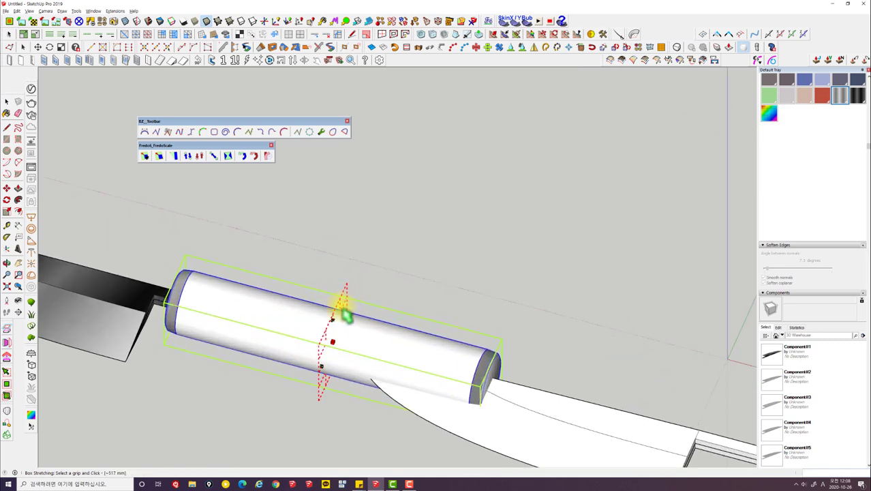
pyautogui.click(343, 311)
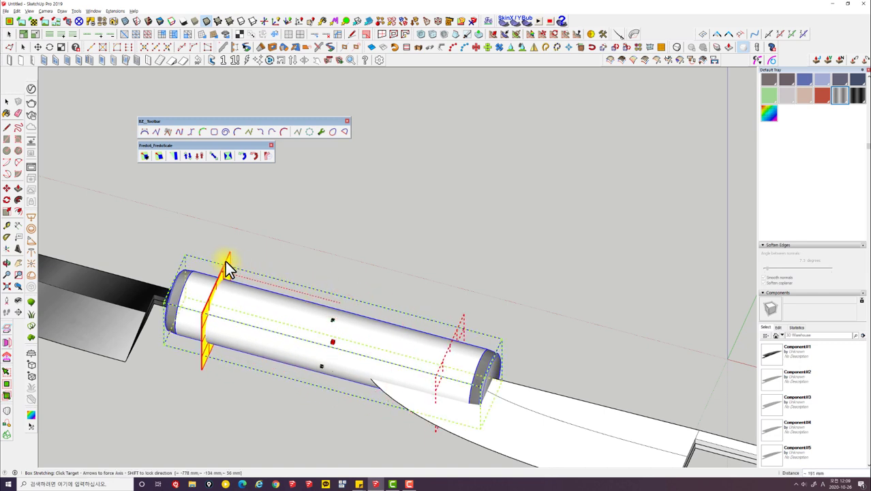
pyautogui.press('o')
pyautogui.middleClick(232, 280)
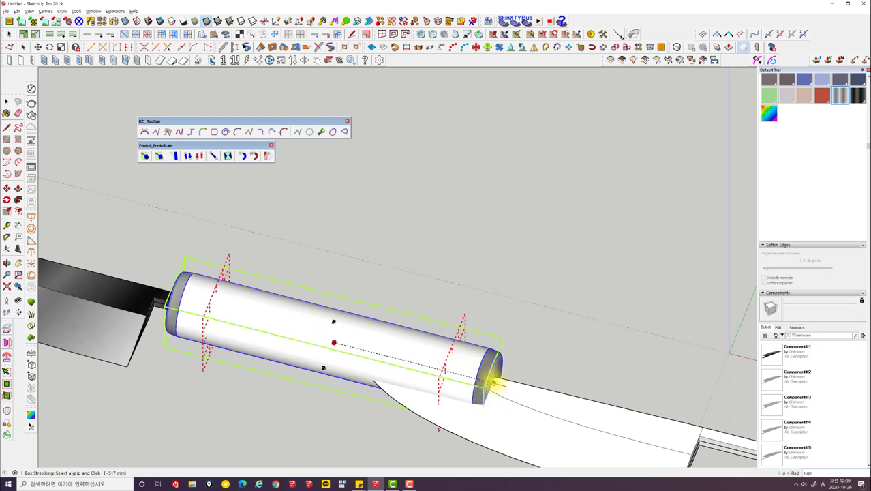
pyautogui.click(497, 382)
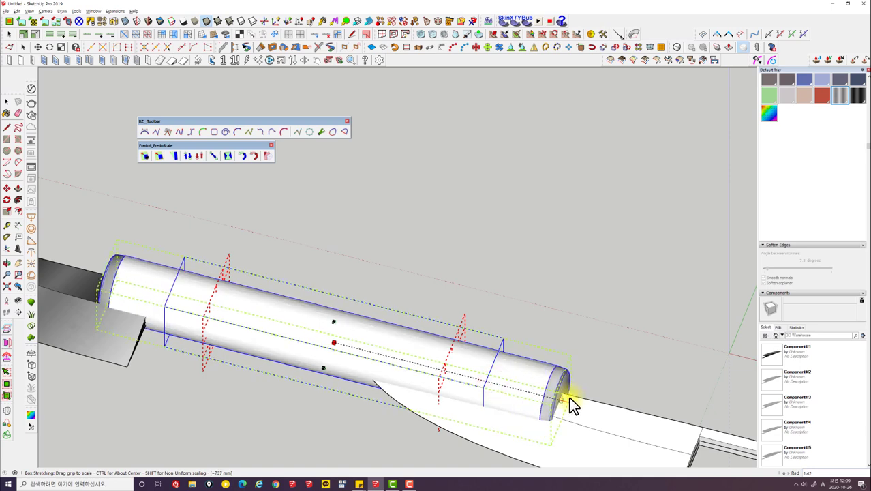
pyautogui.press('Escape')
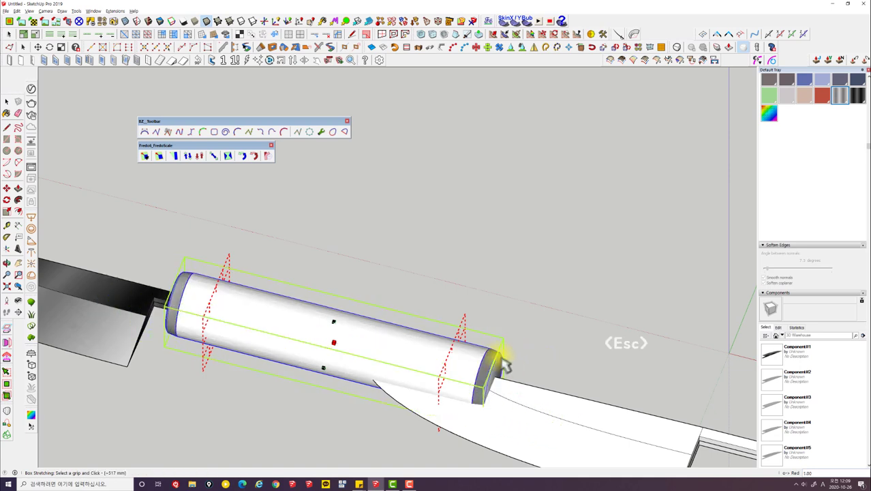
pyautogui.scroll(-2, 477, 364)
pyautogui.press('space')
pyautogui.moveTo(420, 335); pyautogui.dragTo(354, 280, button='middle')
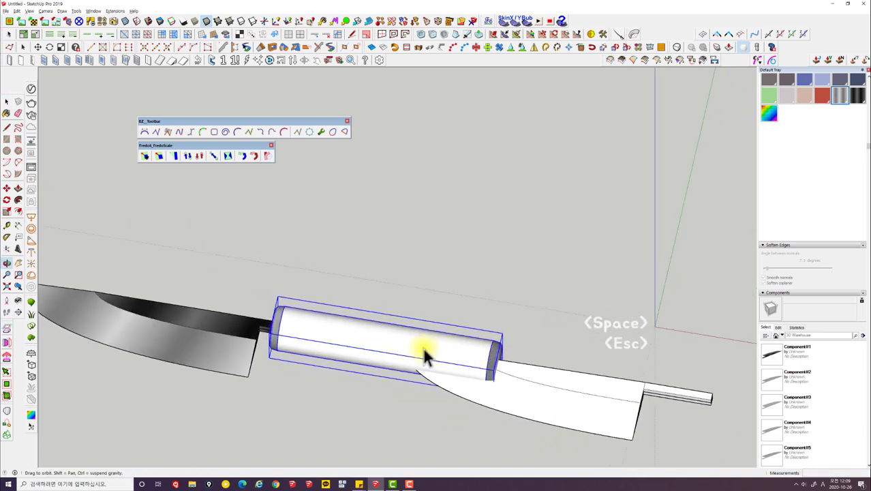
# Step: Select the handle and blade and move the whole knife further left
pyautogui.click(355, 272)
pyautogui.click(352, 319)
pyautogui.moveTo(353, 319)
pyautogui.mouseDown(button='middle')
pyautogui.moveTo(345, 356)
pyautogui.moveTo(322, 311)
pyautogui.moveTo(346, 326)
pyautogui.mouseUp(button='middle')
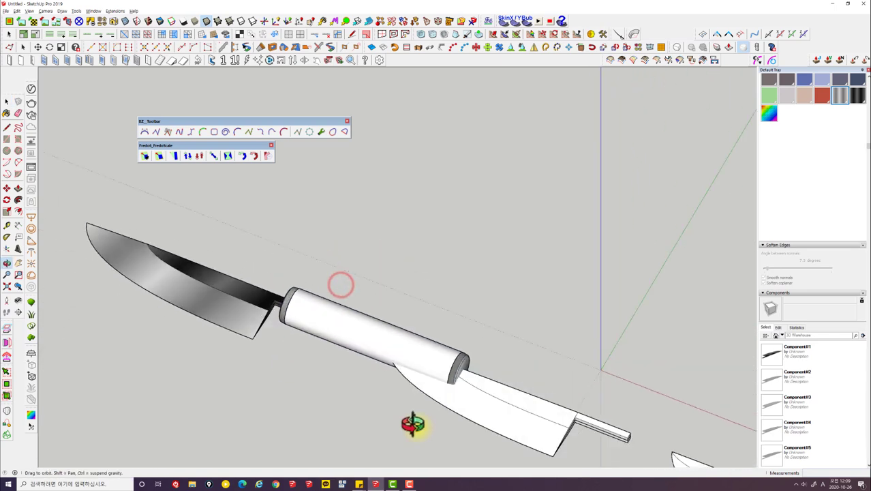
pyautogui.scroll(-3, 345, 329)
pyautogui.keyDown('shift'); pyautogui.click(322, 348); pyautogui.keyUp('shift')
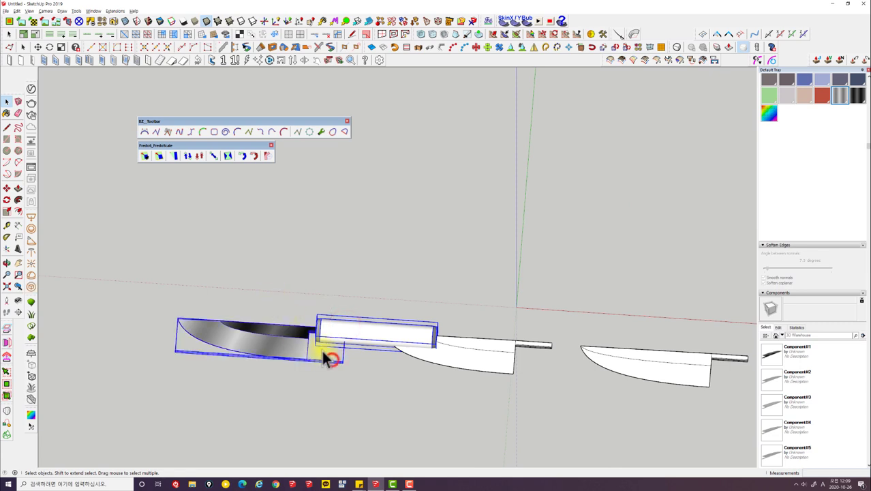
pyautogui.press('m')
pyautogui.click(347, 398)
pyautogui.click(273, 394)
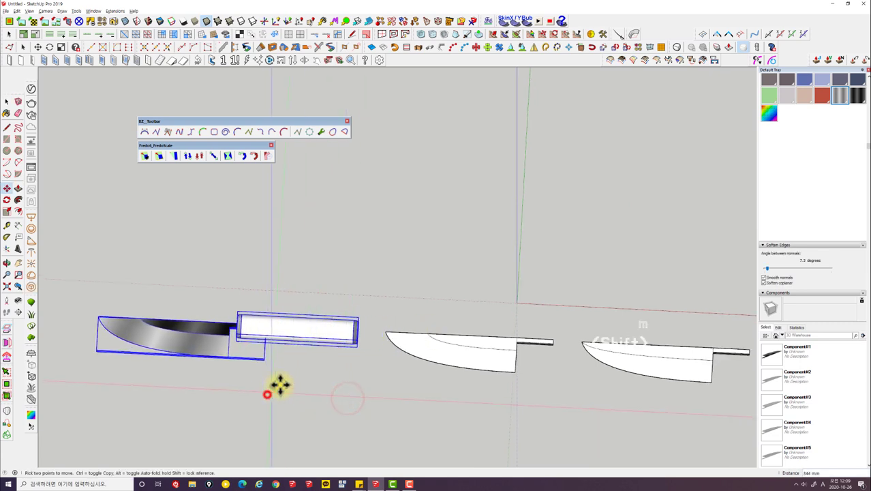
pyautogui.press('space')
# Step: Paint all of the handle's faces with Wood Cherry Original from the Wood materials
pyautogui.click(296, 286)
pyautogui.doubleClick(281, 332)
pyautogui.tripleClick(289, 327)
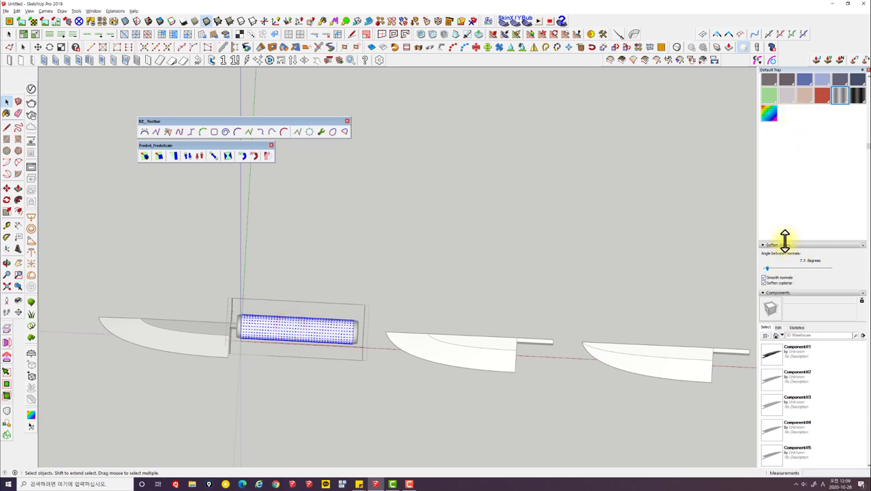
pyautogui.scroll(3, 784, 239)
pyautogui.click(790, 186)
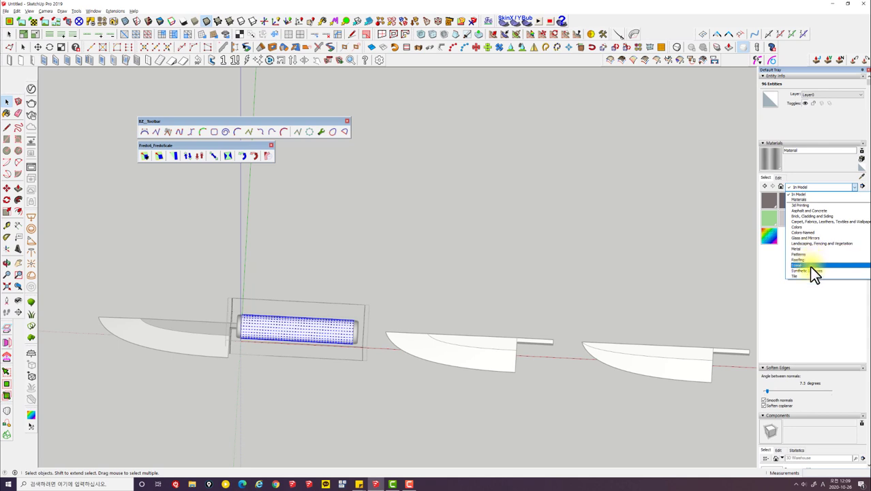
pyautogui.scroll(-1, 810, 262)
pyautogui.click(803, 274)
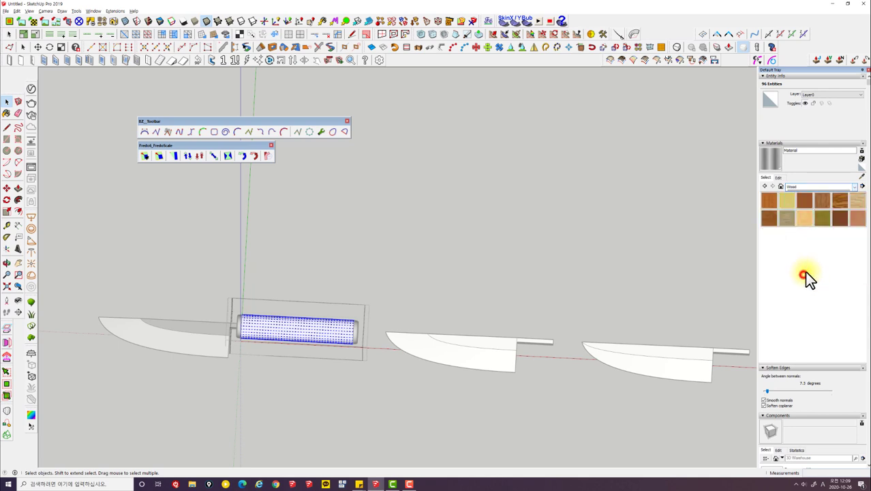
pyautogui.click(807, 203)
pyautogui.click(294, 326)
# Step: Apply Box Map texture mapping to the cherry-wood handle
pyautogui.scroll(3, 307, 327)
pyautogui.scroll(2, 317, 329)
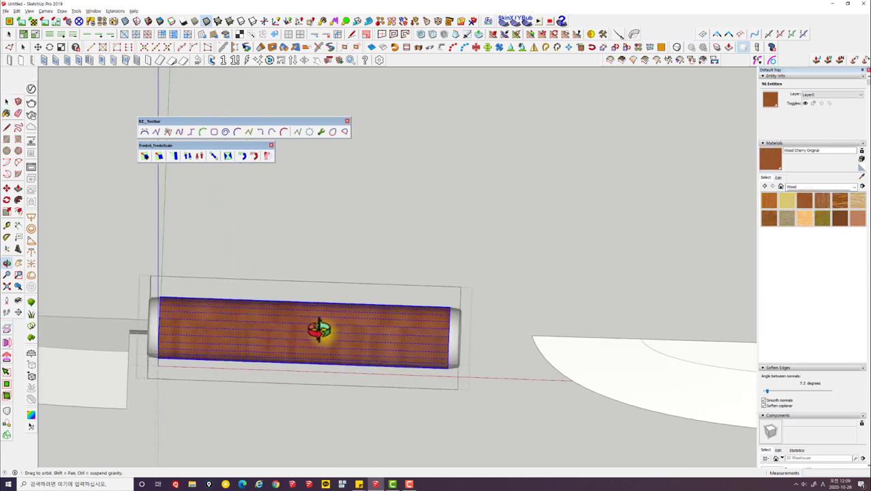
pyautogui.moveTo(320, 329)
pyautogui.mouseDown(button='middle')
pyautogui.moveTo(370, 100)
pyautogui.moveTo(415, 253)
pyautogui.moveTo(564, 288)
pyautogui.moveTo(479, 349)
pyautogui.moveTo(387, 344)
pyautogui.moveTo(408, 362)
pyautogui.moveTo(457, 366)
pyautogui.moveTo(374, 418)
pyautogui.moveTo(453, 340)
pyautogui.moveTo(511, 335)
pyautogui.moveTo(311, 355)
pyautogui.moveTo(457, 360)
pyautogui.moveTo(409, 361)
pyautogui.moveTo(407, 349)
pyautogui.mouseUp(button='middle')
pyautogui.rightClick(407, 348)
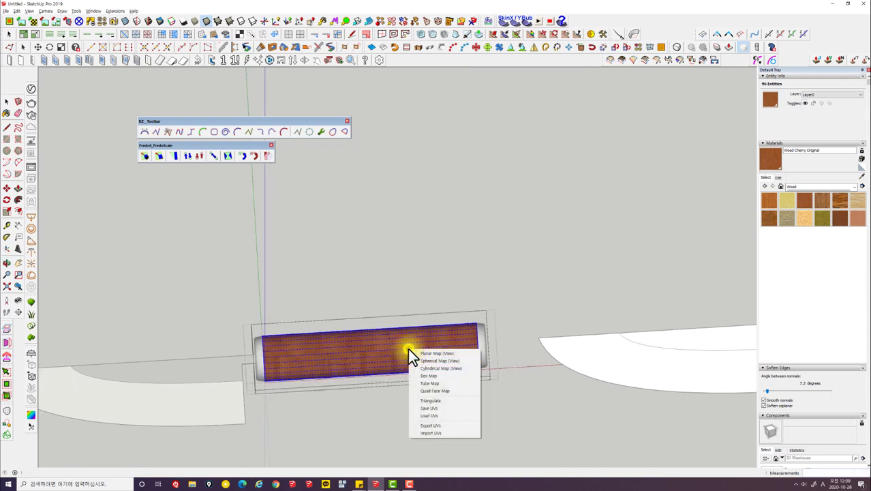
pyautogui.click(424, 382)
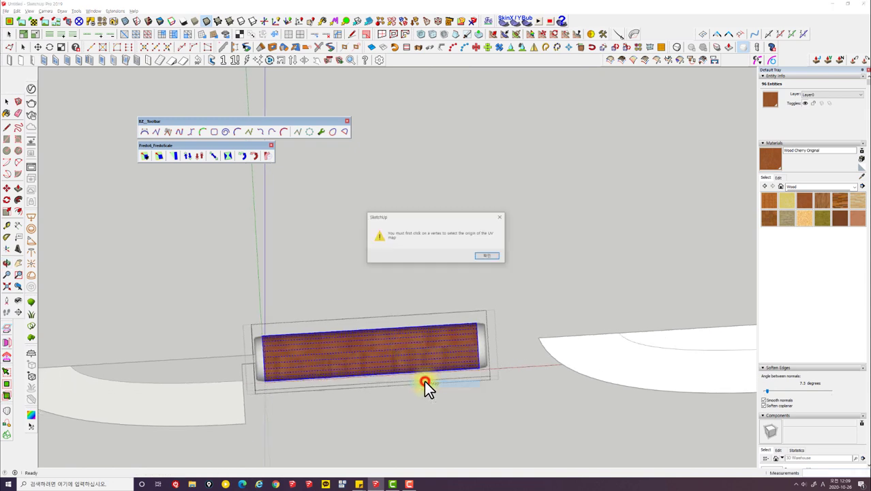
pyautogui.click(495, 250)
pyautogui.moveTo(340, 360); pyautogui.dragTo(323, 346, button='middle')
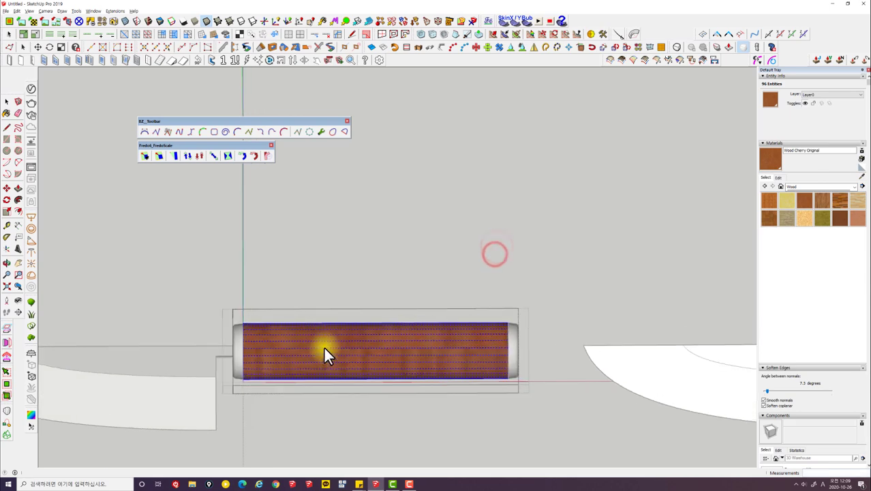
pyautogui.rightClick(363, 344)
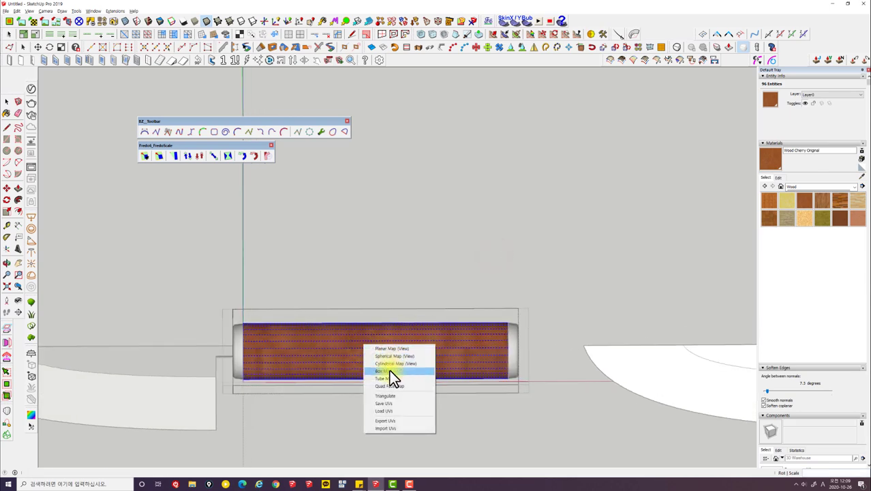
pyautogui.click(389, 370)
# Step: Rotate the wood grain 90 degrees to run along the handle, then exit the group
pyautogui.moveTo(363, 364)
pyautogui.mouseDown(button='middle')
pyautogui.moveTo(376, 278)
pyautogui.moveTo(393, 318)
pyautogui.mouseUp(button='middle')
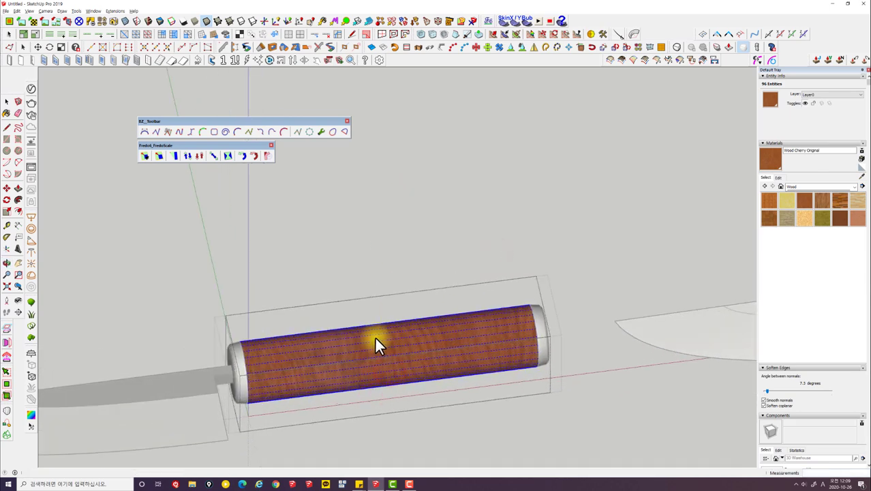
pyautogui.write('90')
pyautogui.press('Return')
pyautogui.press('Return')
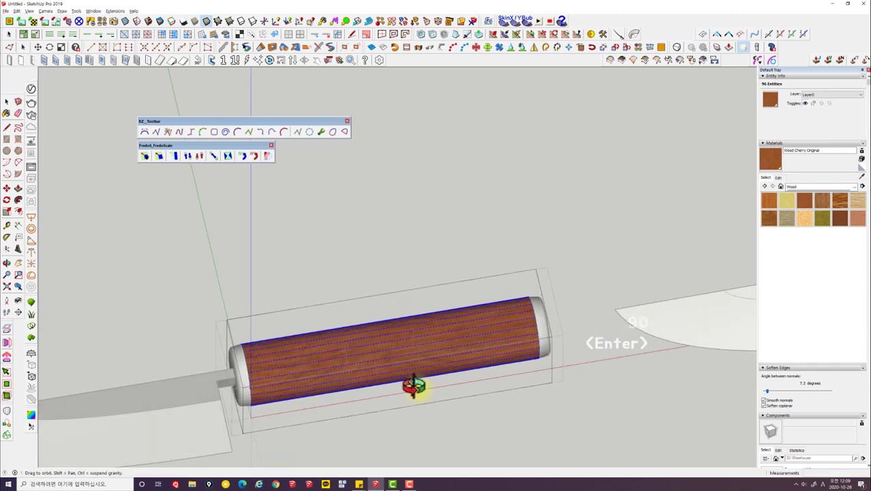
pyautogui.press('space')
pyautogui.press('Escape')
pyautogui.press('Escape')
pyautogui.scroll(-1, 448, 399)
pyautogui.press('Escape')
pyautogui.press('Escape')
pyautogui.scroll(-2, 448, 401)
pyautogui.scroll(-3, 449, 401)
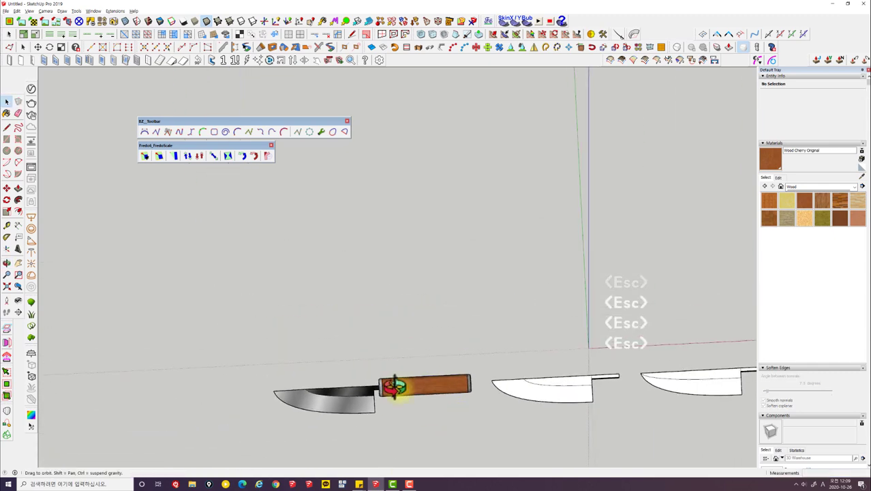
pyautogui.moveTo(448, 401)
pyautogui.mouseDown(button='middle')
pyautogui.moveTo(333, 312)
pyautogui.moveTo(330, 326)
pyautogui.moveTo(352, 247)
pyautogui.mouseUp(button='middle')
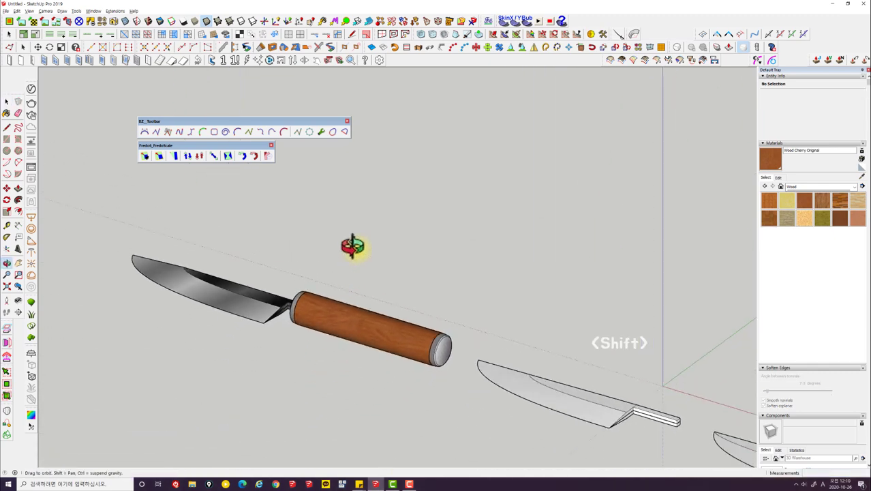
pyautogui.scroll(2, 394, 364)
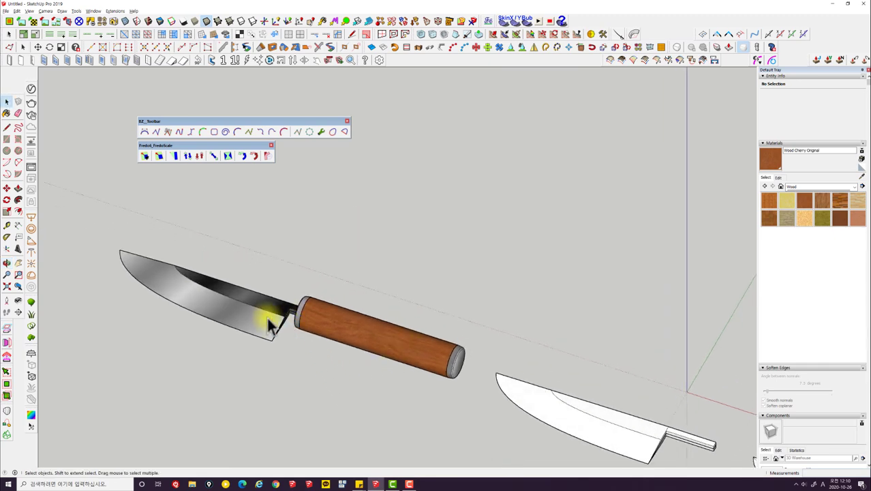
pyautogui.moveTo(229, 290)
pyautogui.mouseDown(button='middle')
pyautogui.moveTo(490, 218)
pyautogui.moveTo(700, 189)
pyautogui.mouseUp(button='middle')
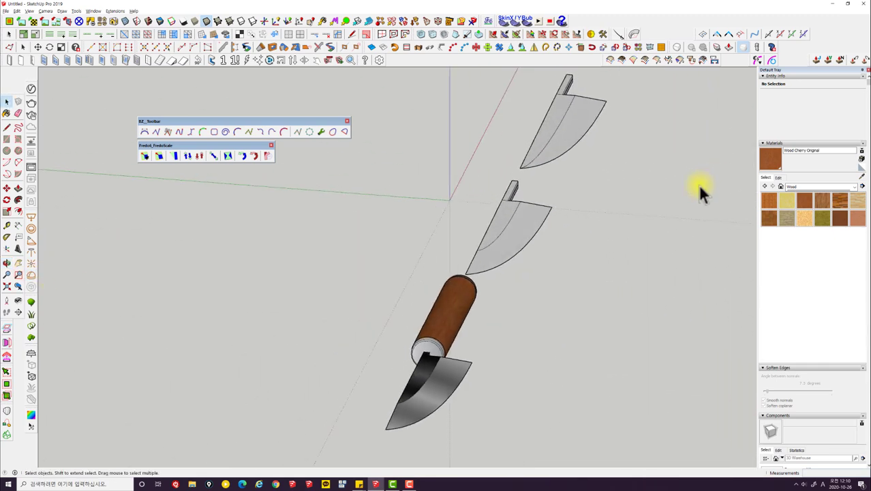
pyautogui.moveTo(525, 350); pyautogui.dragTo(574, 220, button='middle')
pyautogui.moveTo(540, 240)
pyautogui.mouseDown(button='middle')
pyautogui.moveTo(378, 397)
pyautogui.moveTo(404, 371)
pyautogui.moveTo(401, 362)
pyautogui.moveTo(191, 396)
pyautogui.mouseUp(button='middle')
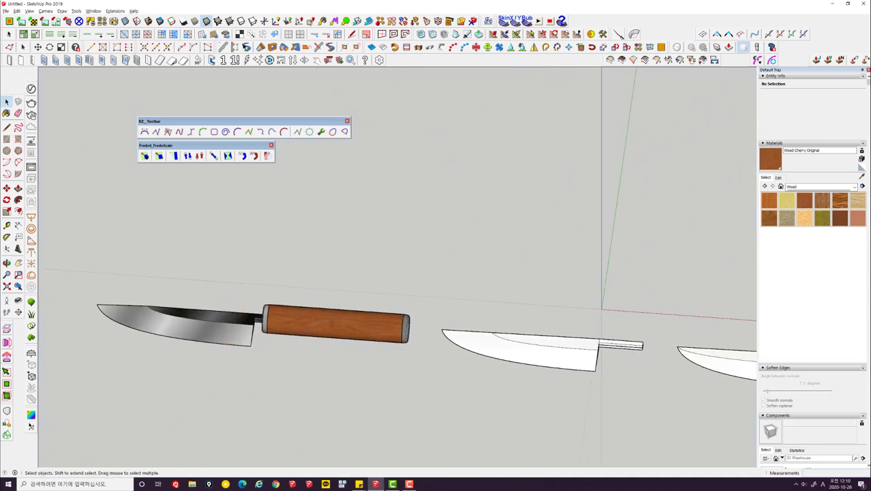
pyautogui.moveTo(54, 232)
pyautogui.mouseDown(button='middle')
pyautogui.moveTo(312, 359)
pyautogui.moveTo(675, 148)
pyautogui.moveTo(578, 208)
pyautogui.moveTo(273, 354)
pyautogui.mouseUp(button='middle')
pyautogui.scroll(1, 272, 355)
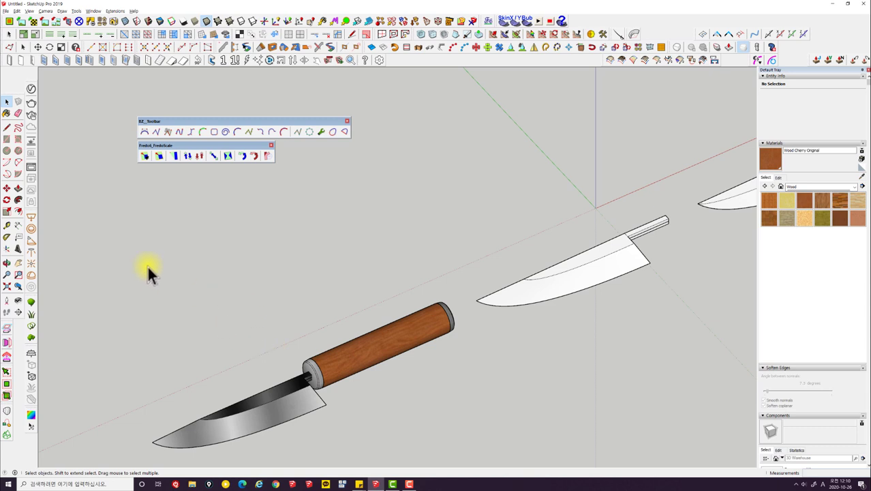